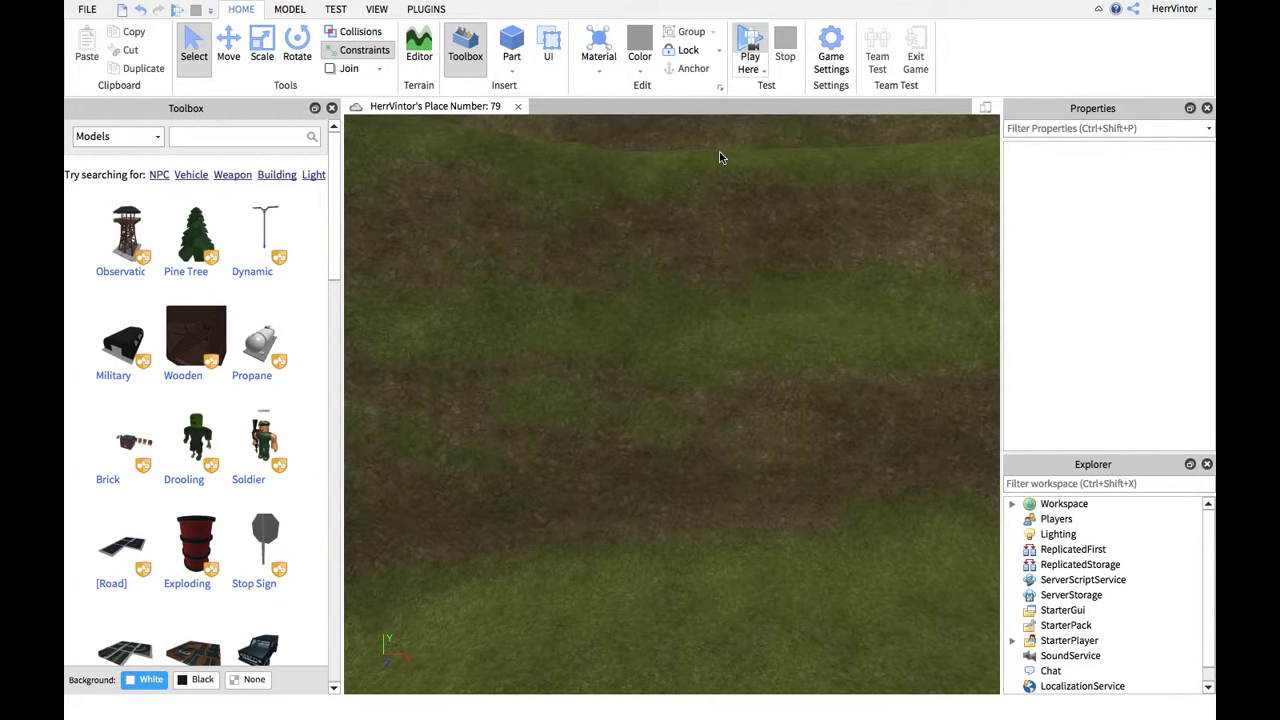
Playtest the place from the current view and walk the character over the flat grass onto the terraced hillside
key(w)
key(s)
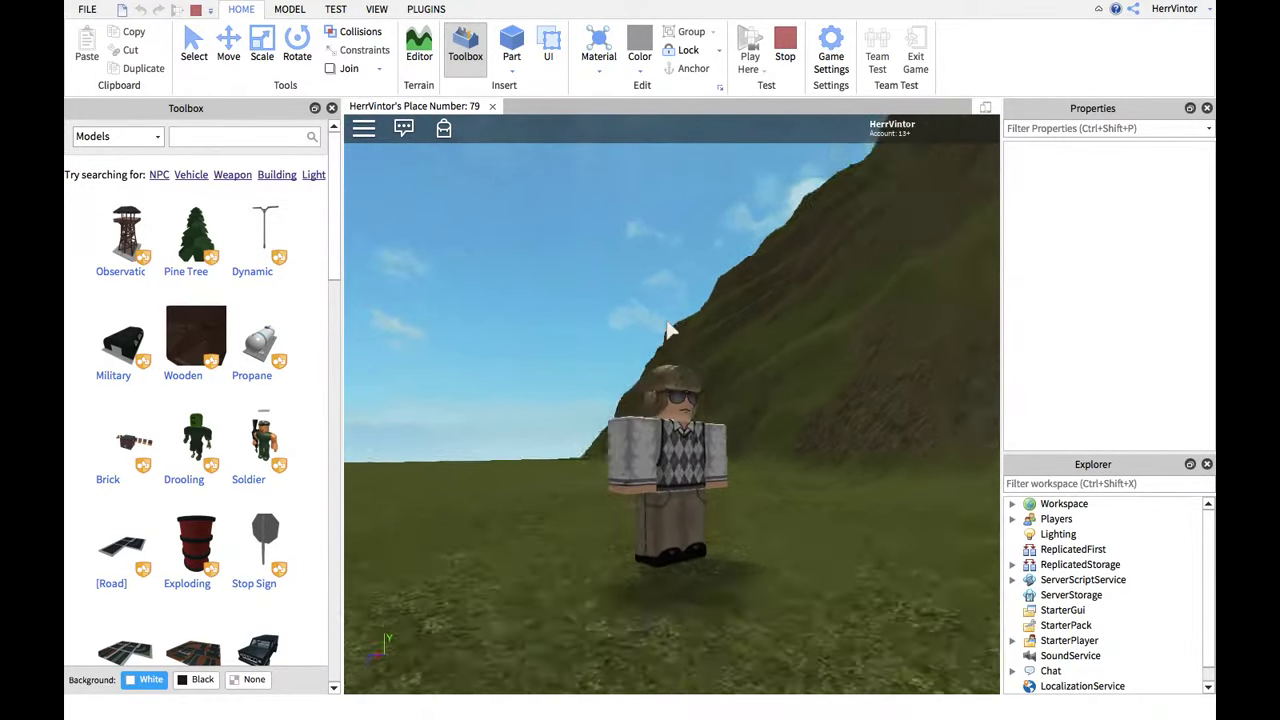
key(s)
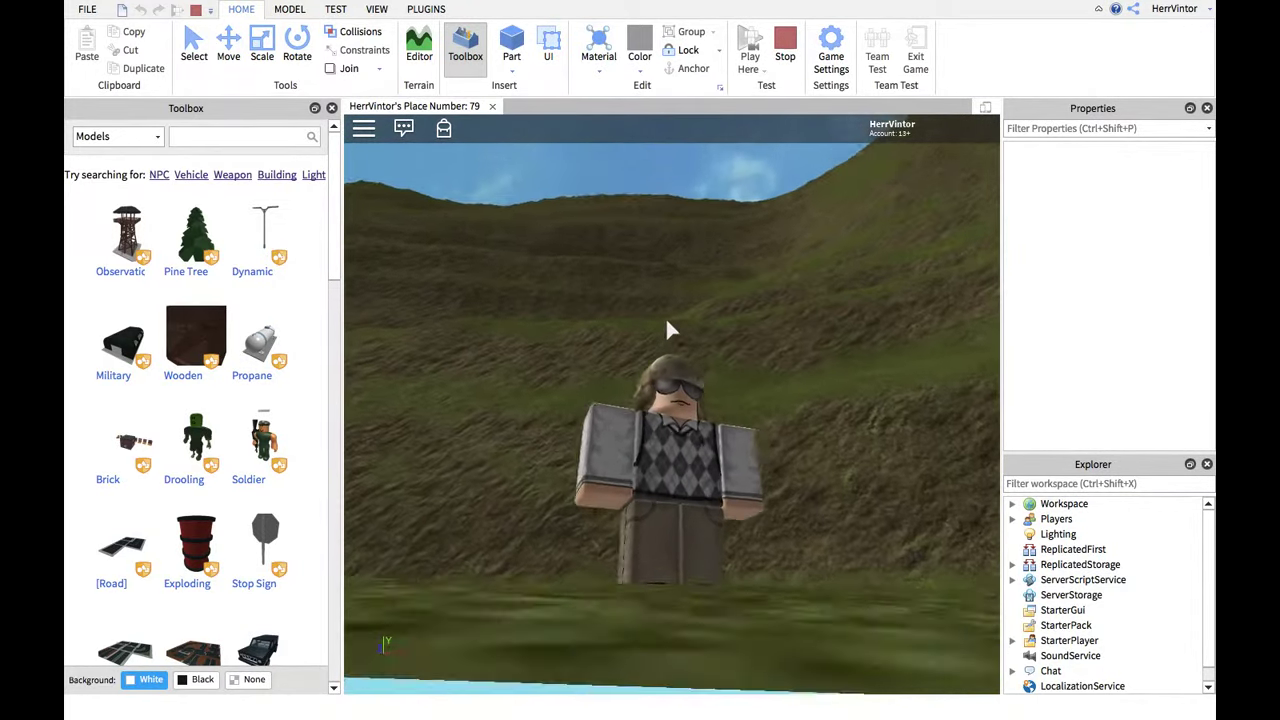
key(d)
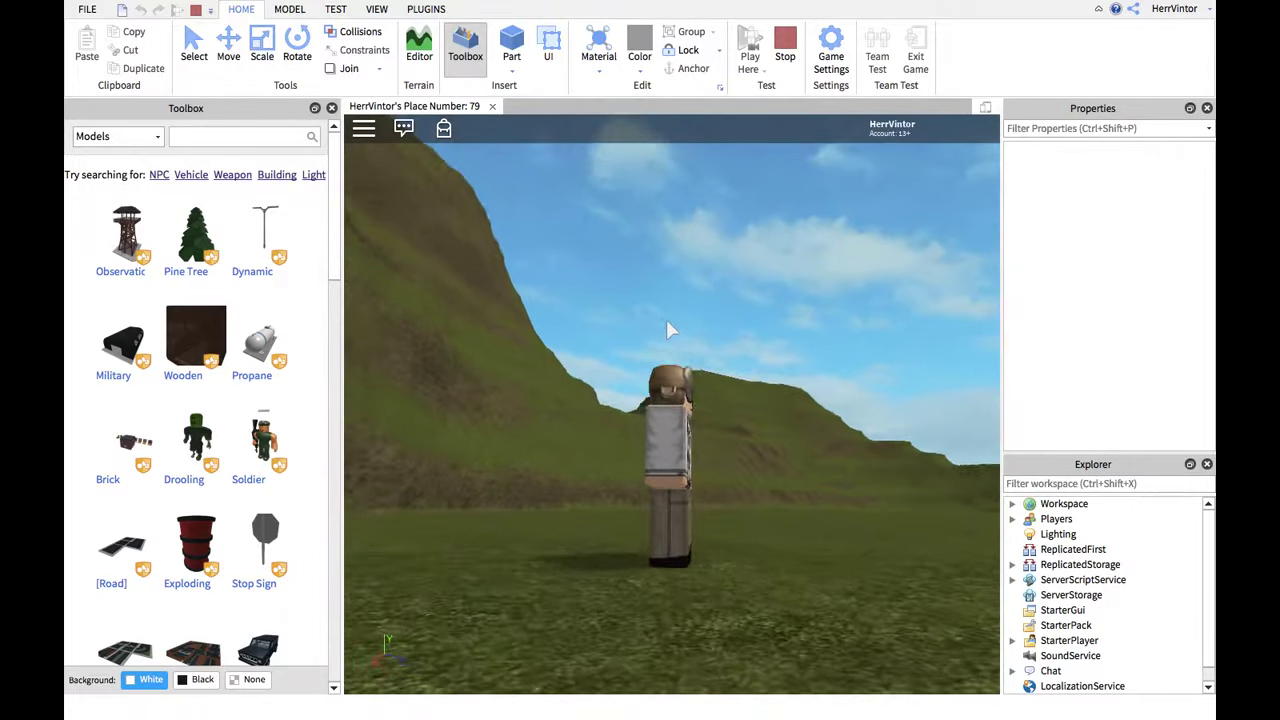
key(w)
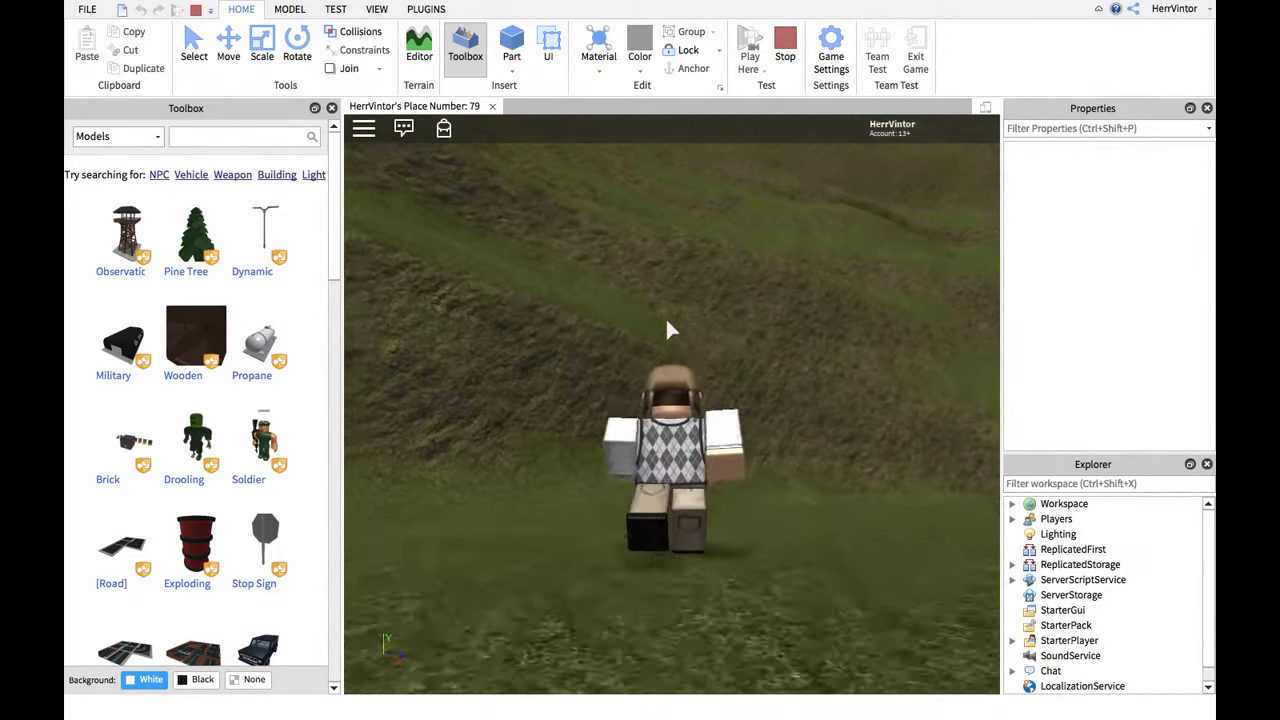
scroll(670, 330, down, 5)
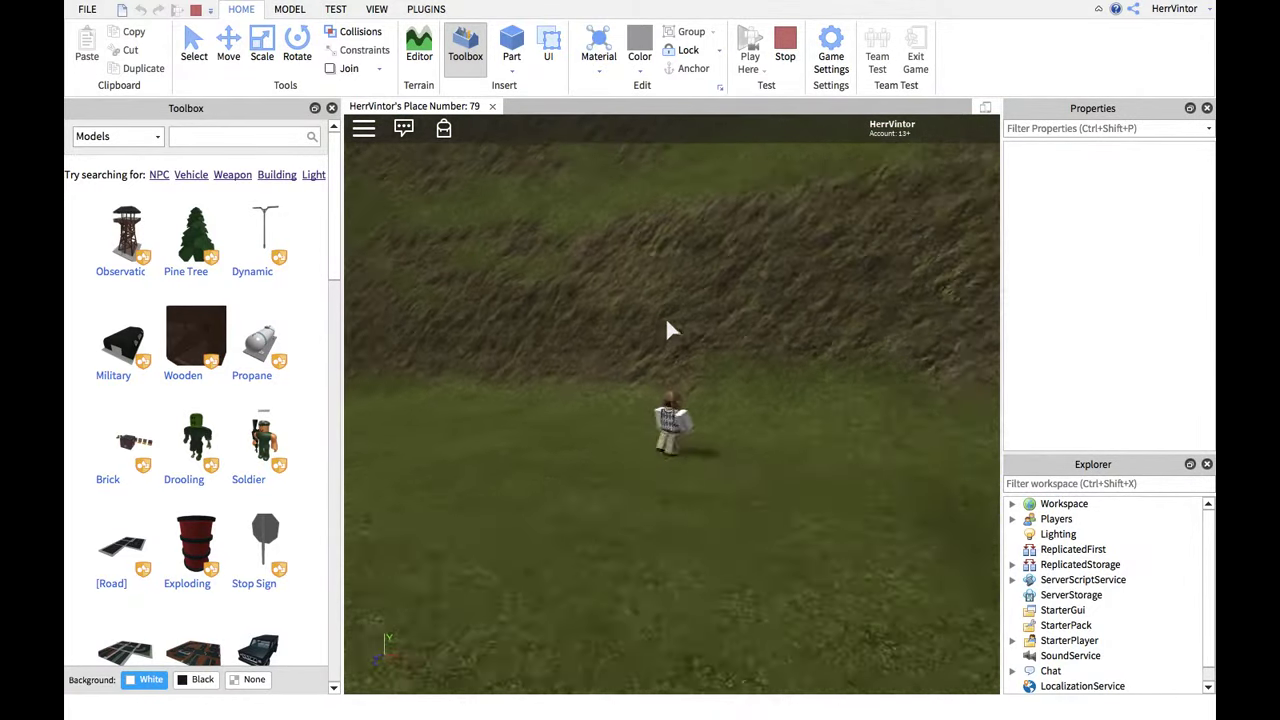
key(s)
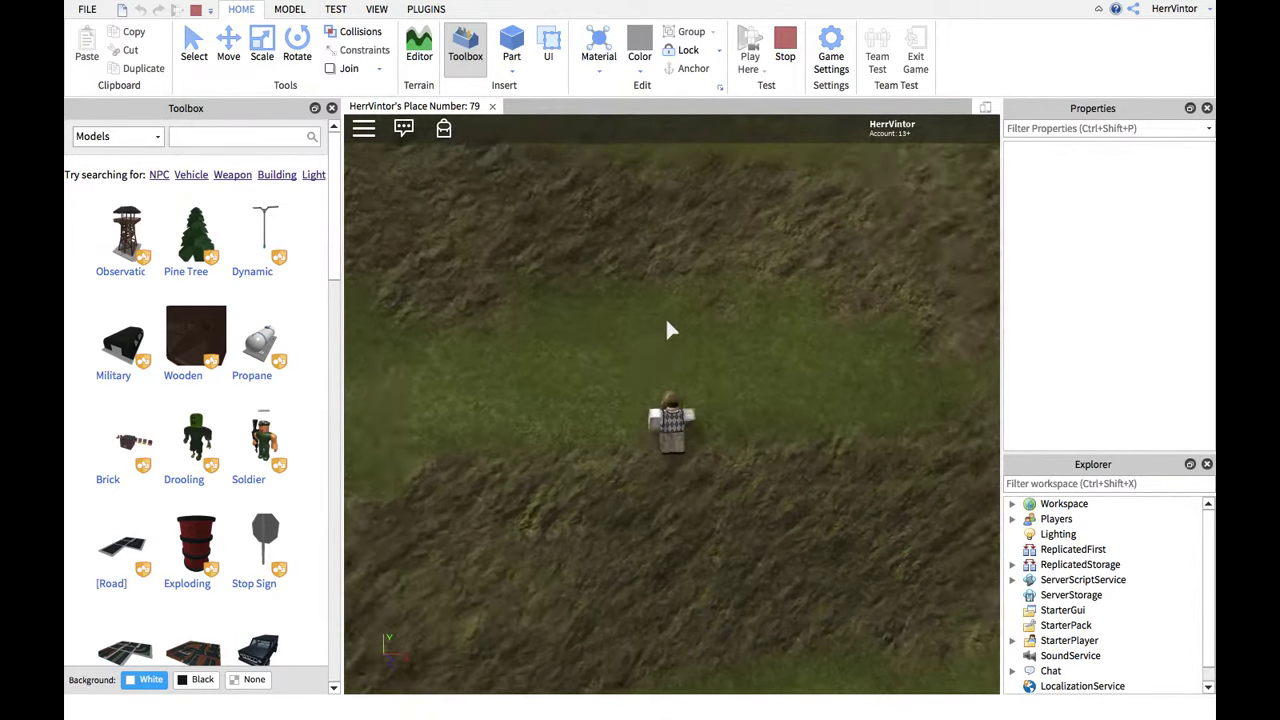
key(w)
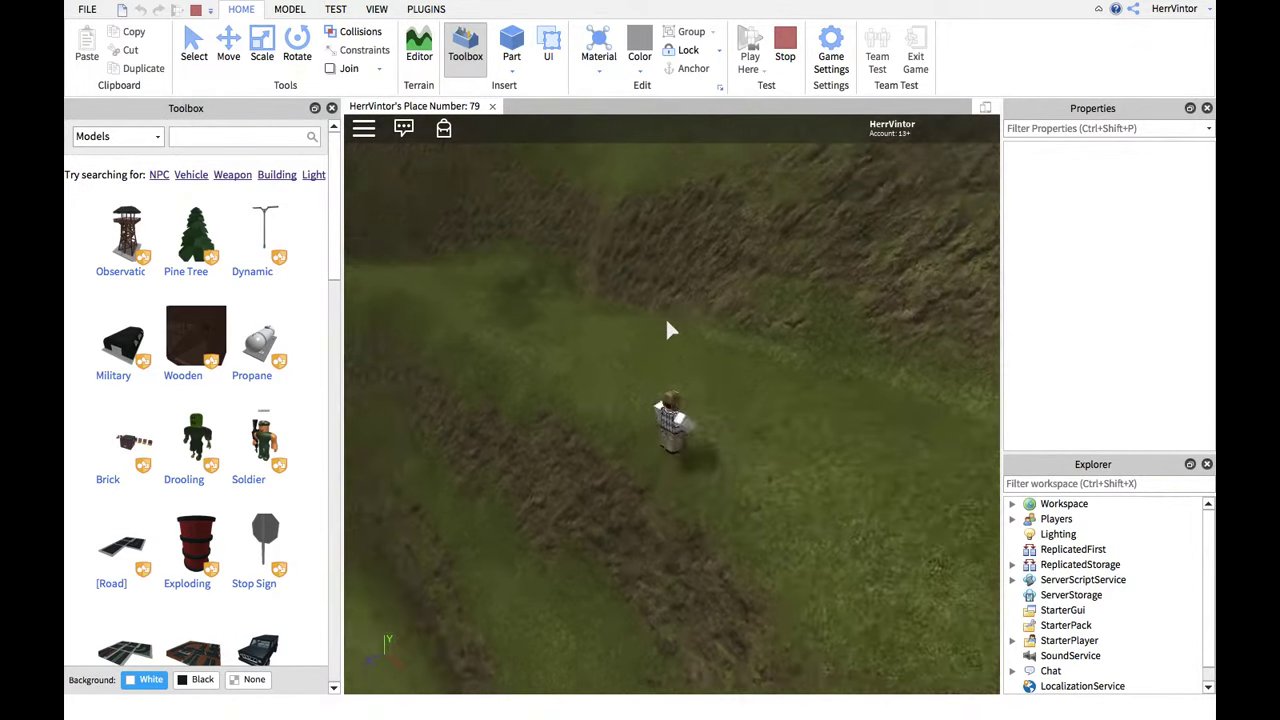
scroll(670, 330, up, 5)
key(w)
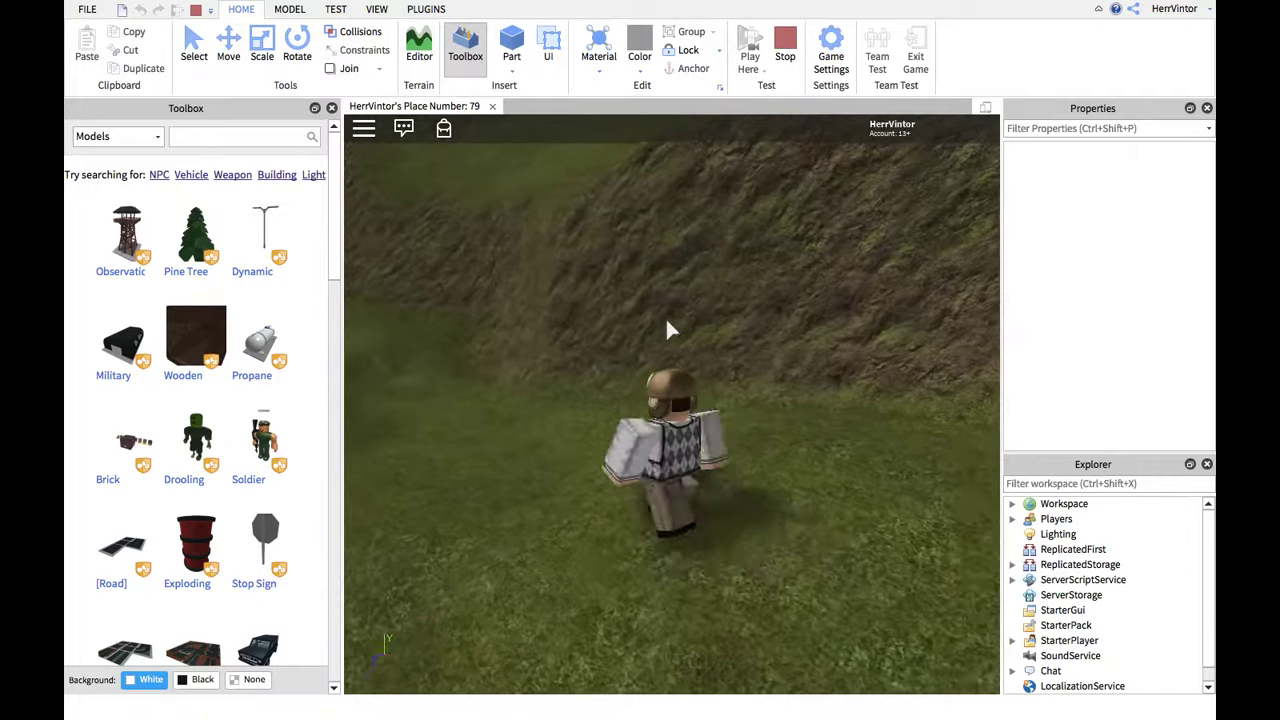
Run the character along the grassy ledges and up the rocky slope to examine the terrain from the ground
key(d)
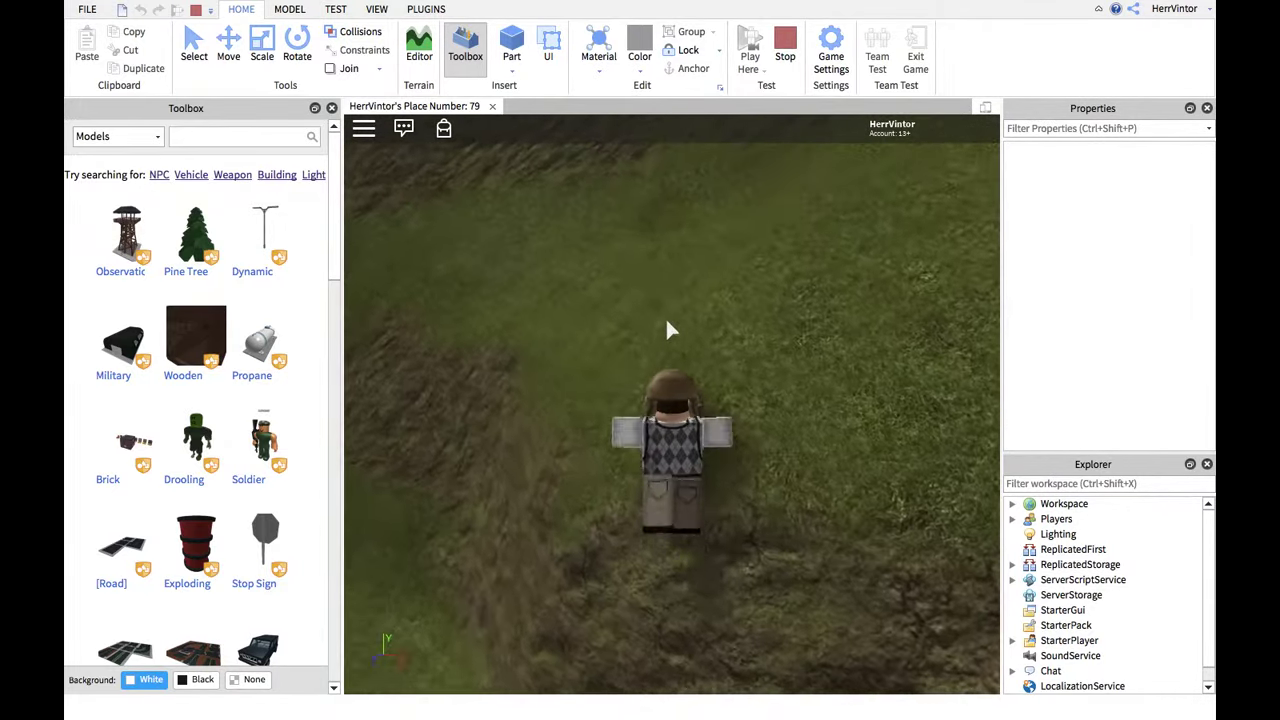
key(w)
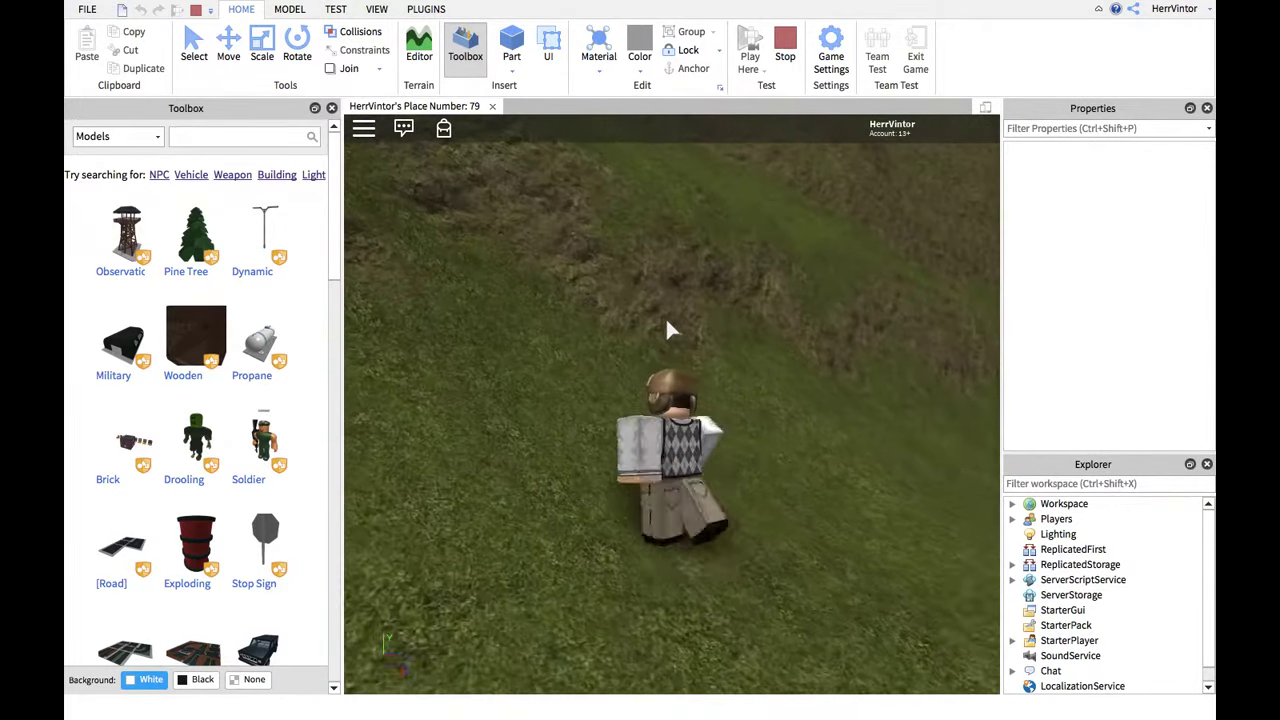
key(w)
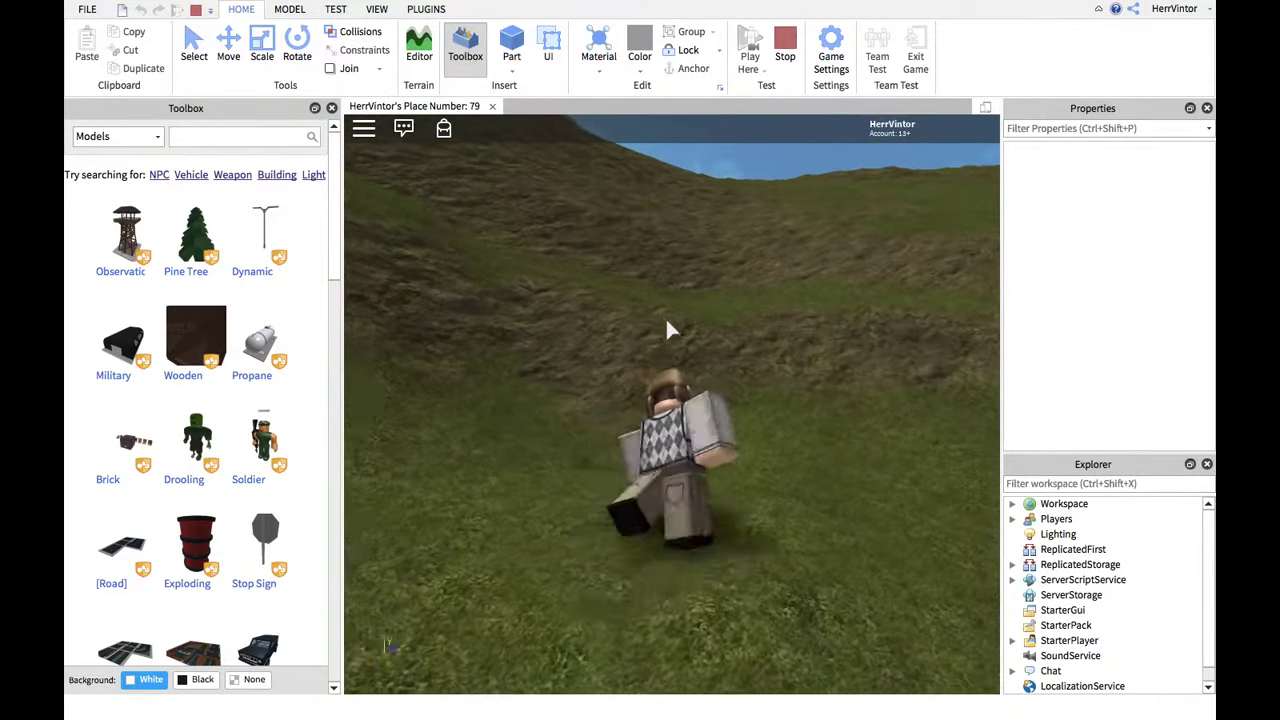
key(w)
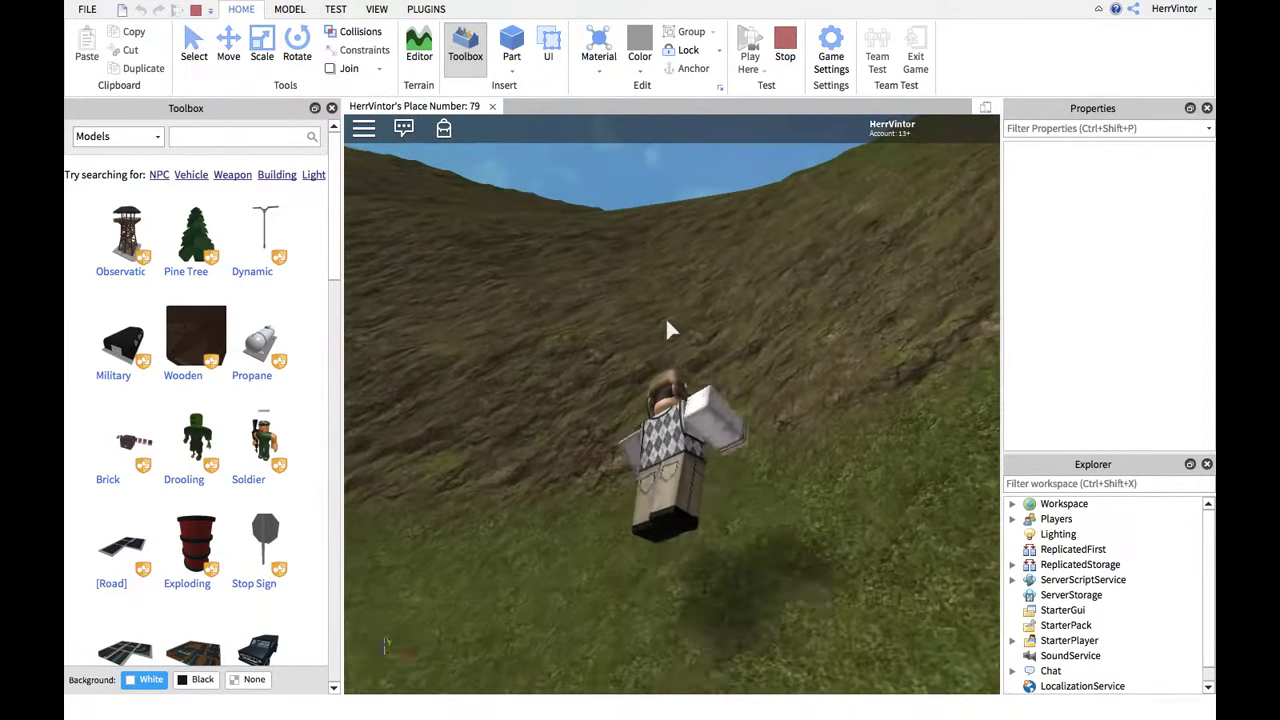
key(w)
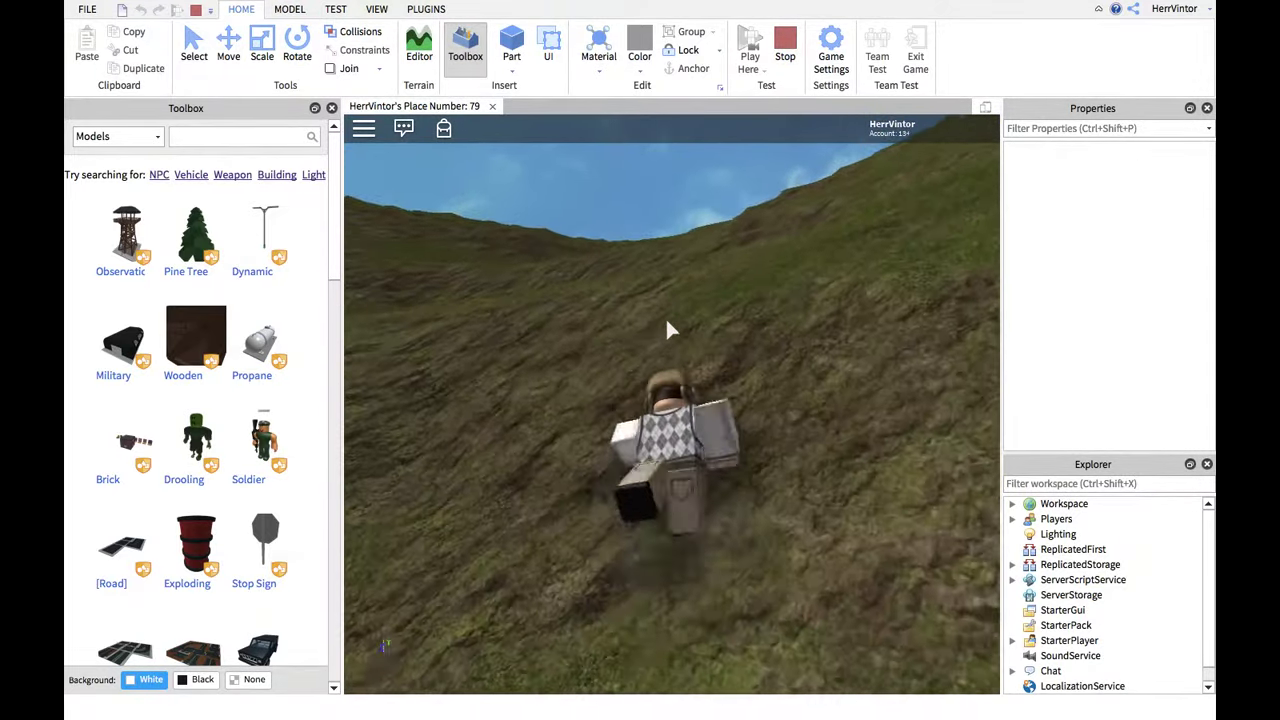
key(a)
key(w)
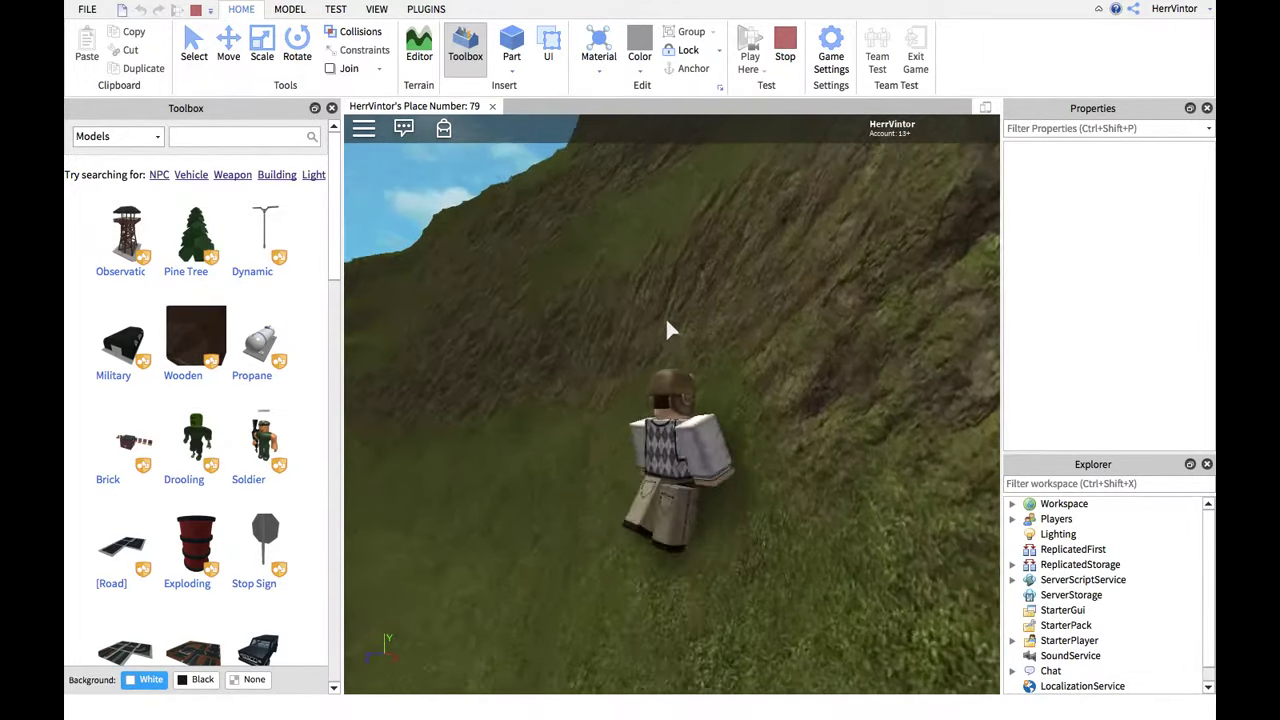
key(w)
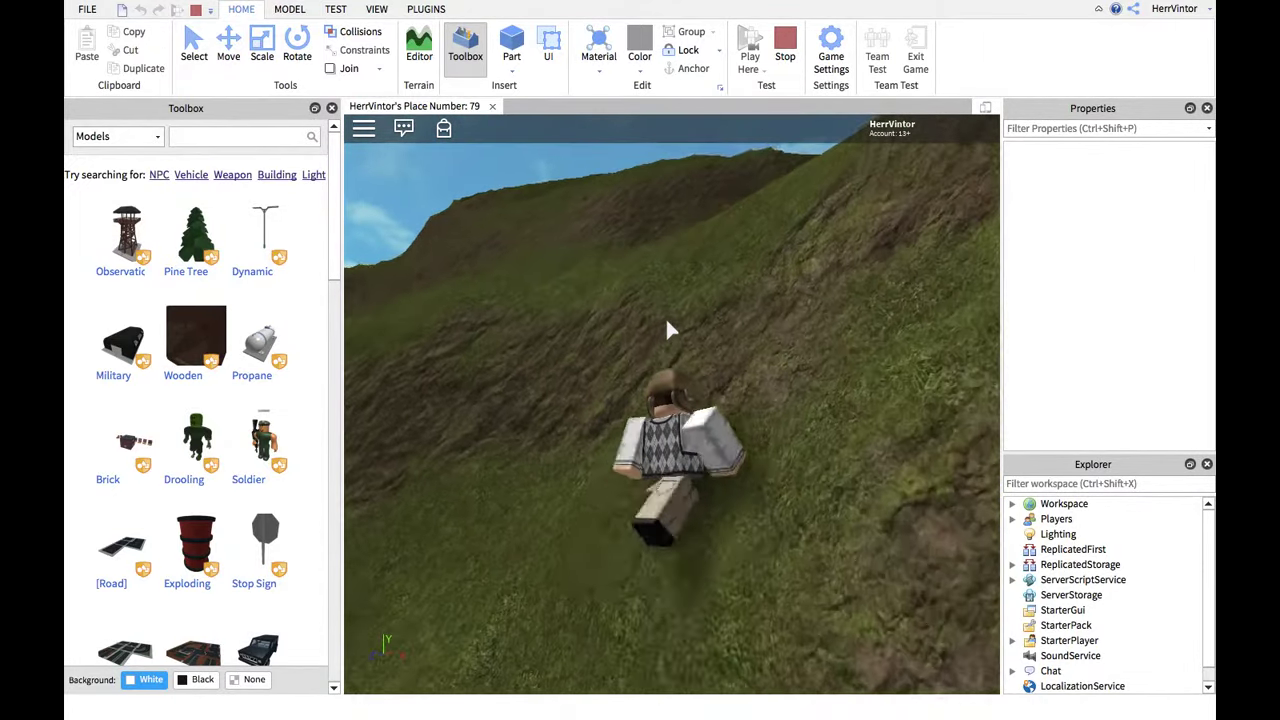
key(w)
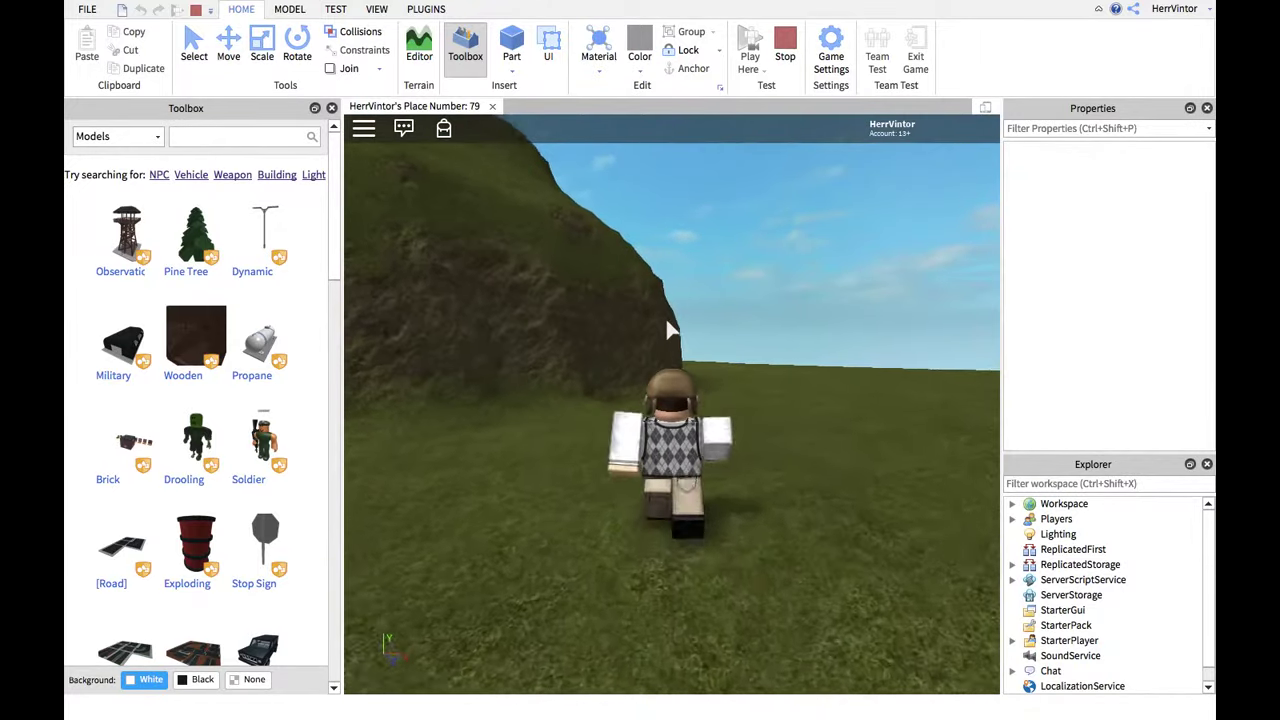
key(a)
key(w)
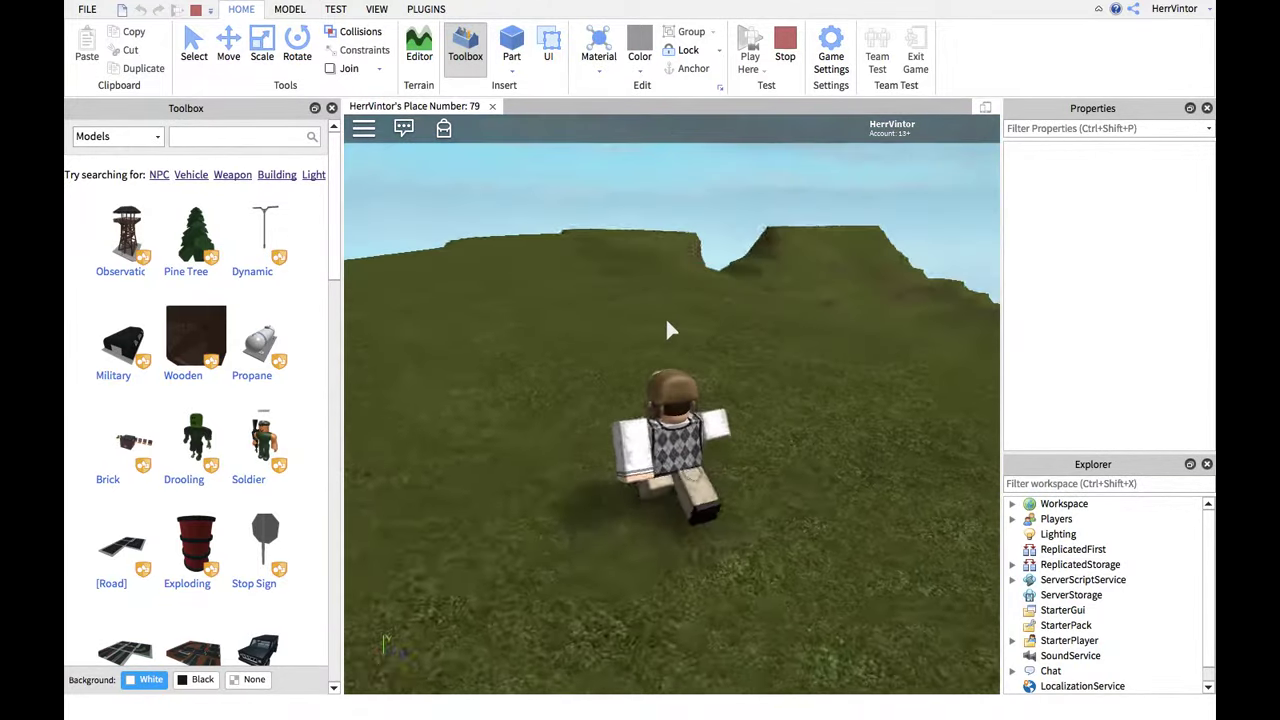
Climb the terraced mountain to its grassy summit with the character, jump there, and end the playtest
key(w)
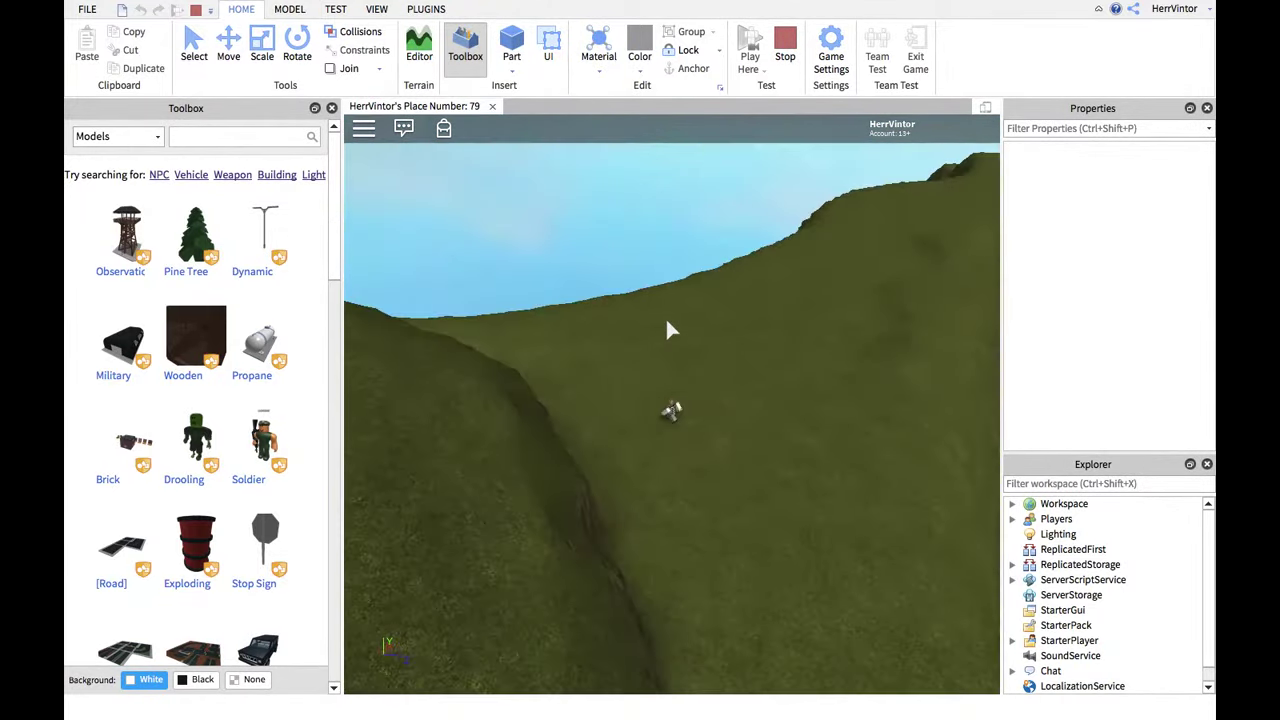
key(w)
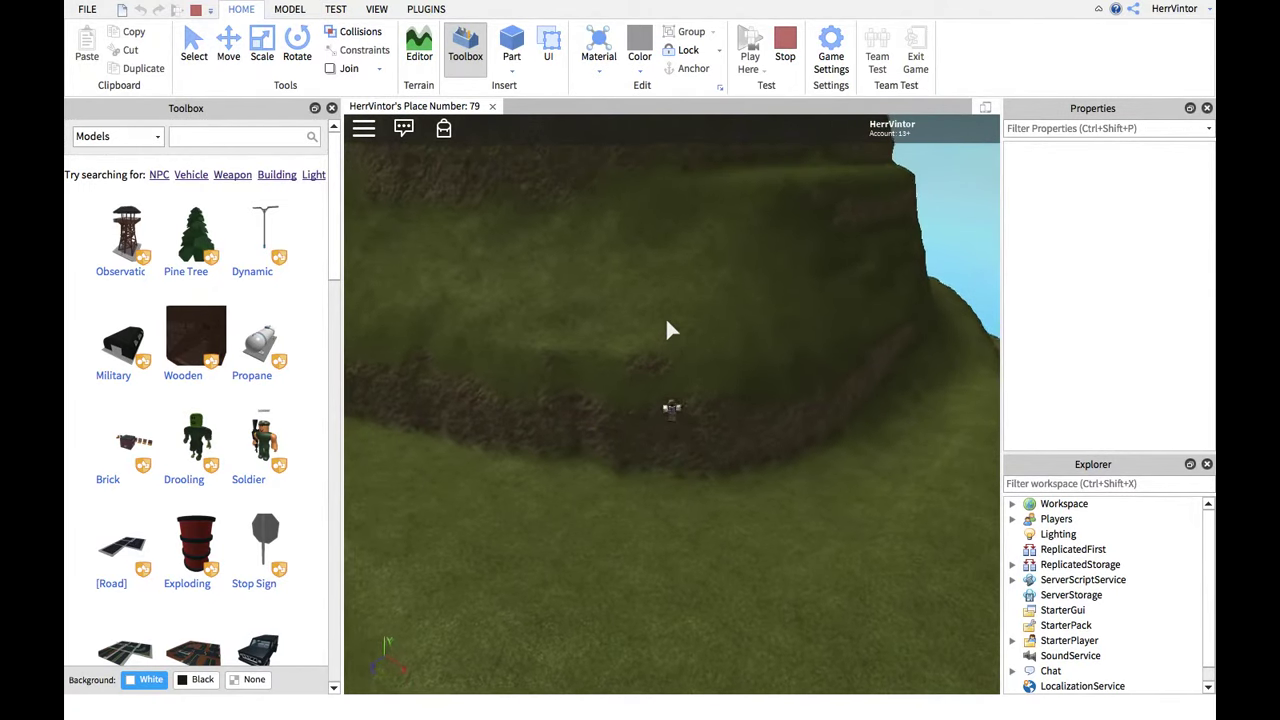
key(w)
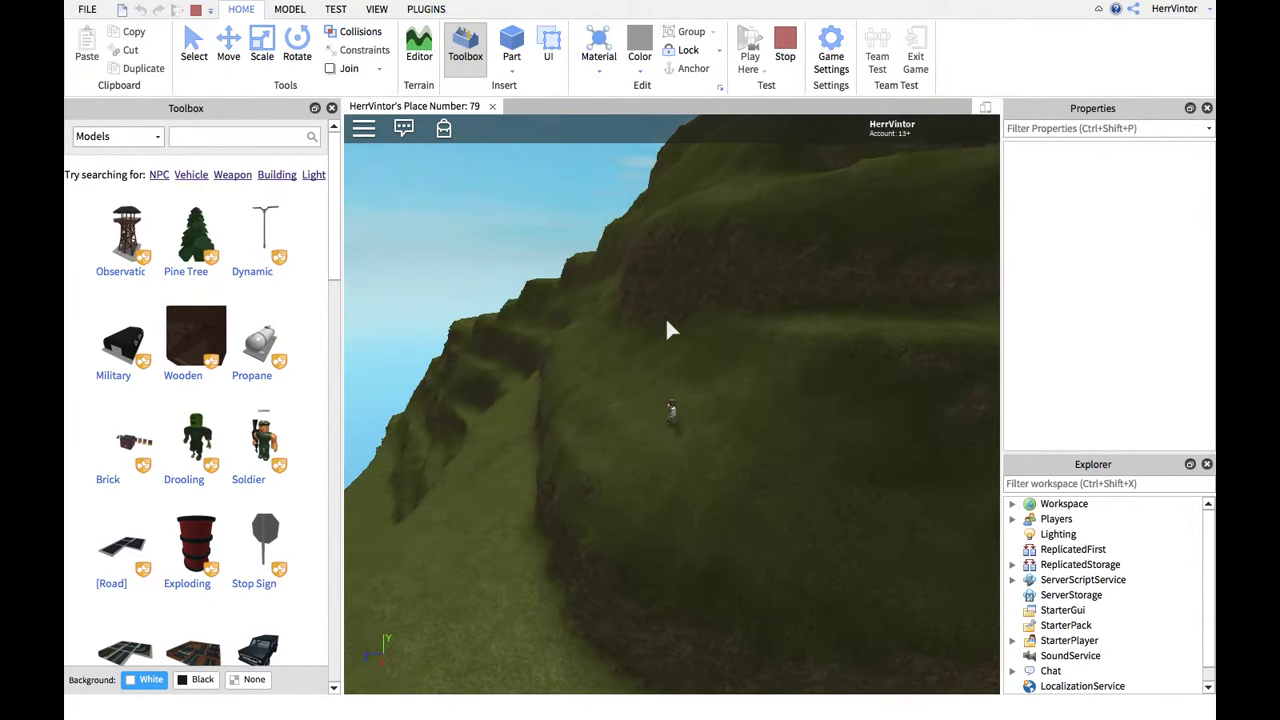
key(Left)
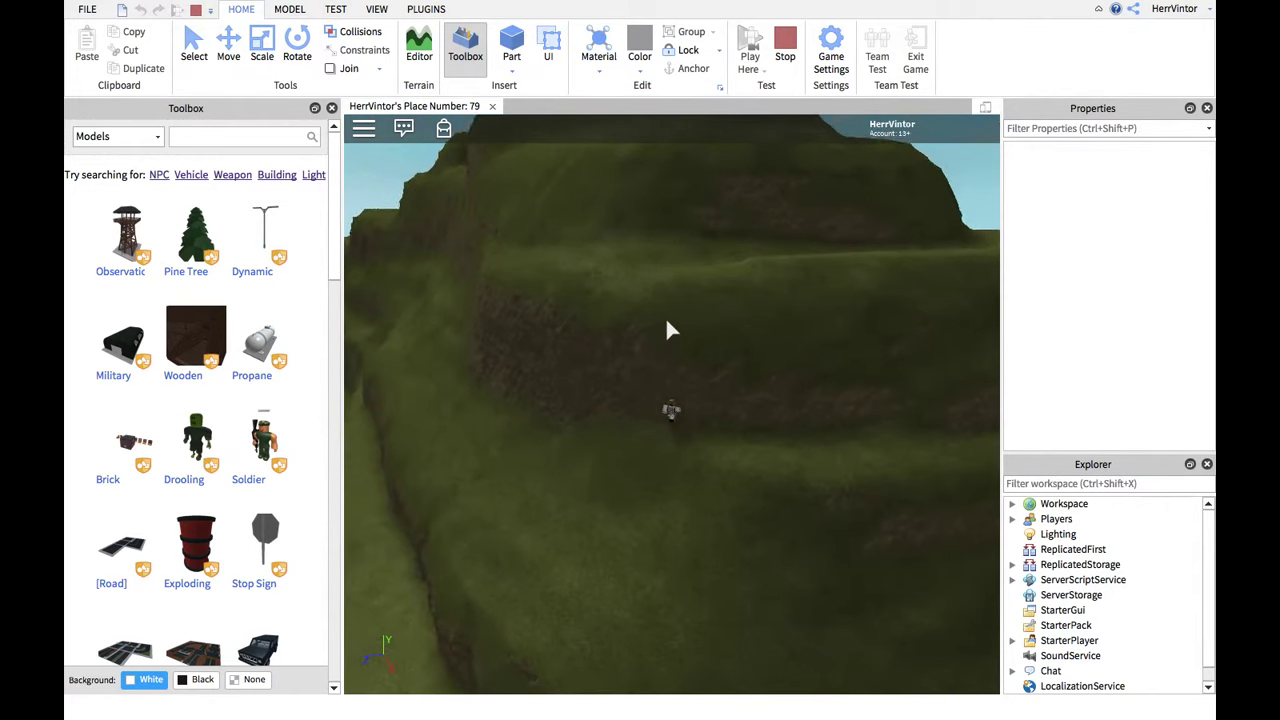
key(w)
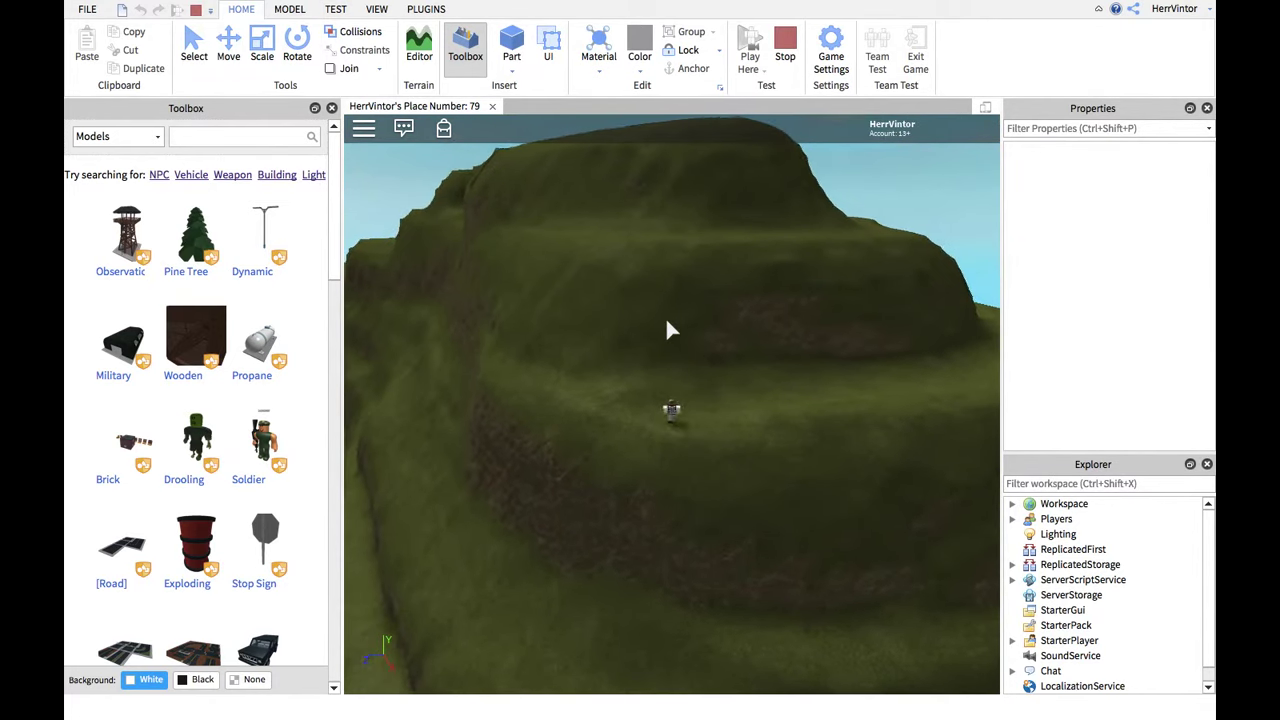
key(w)
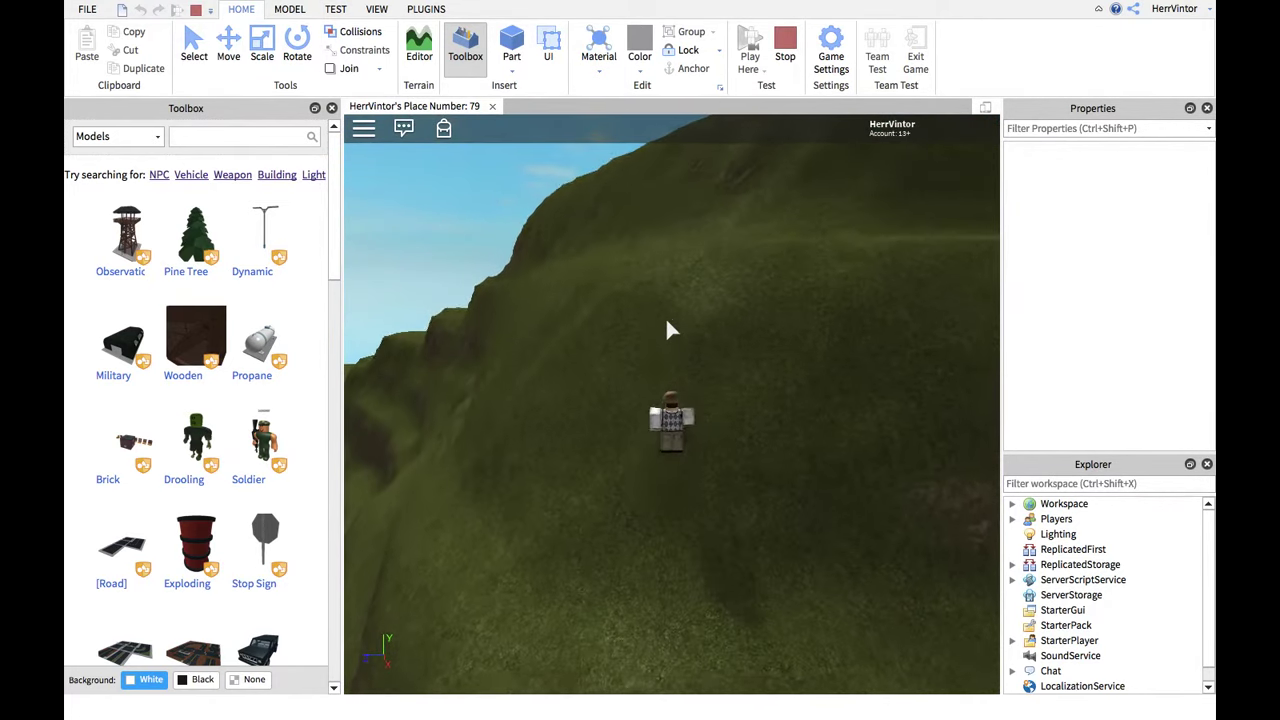
key(w)
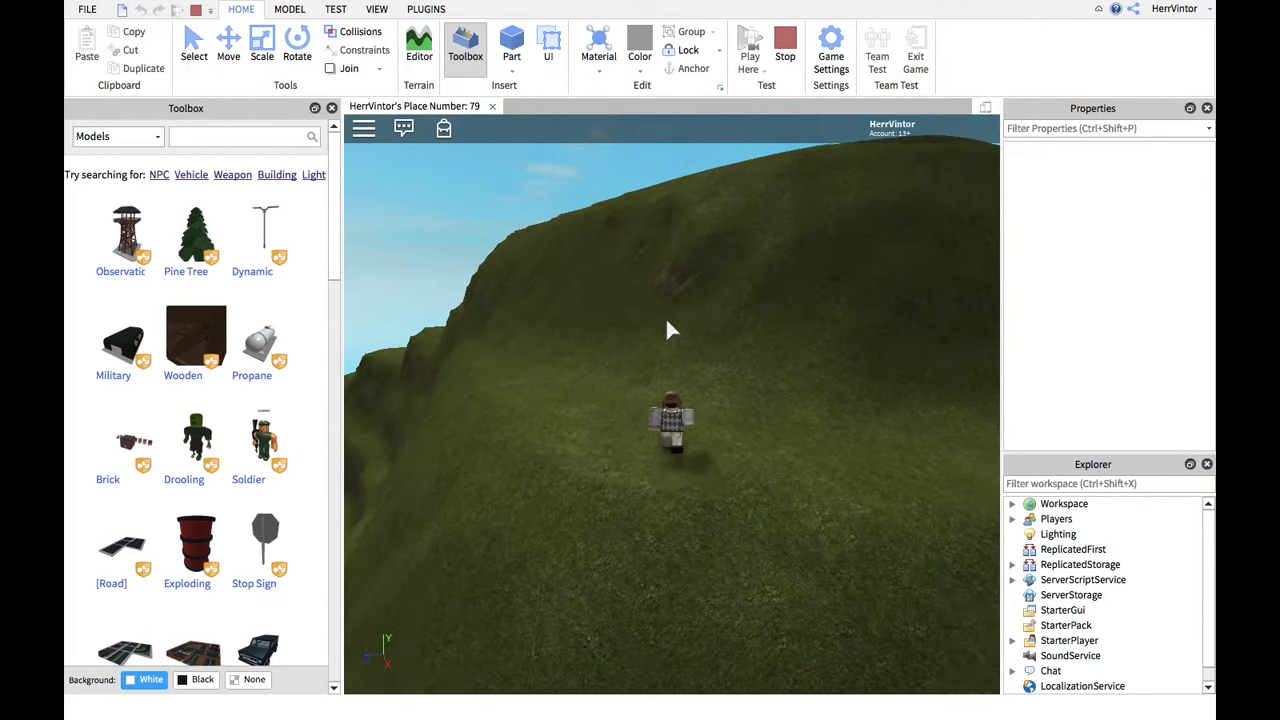
key(w)
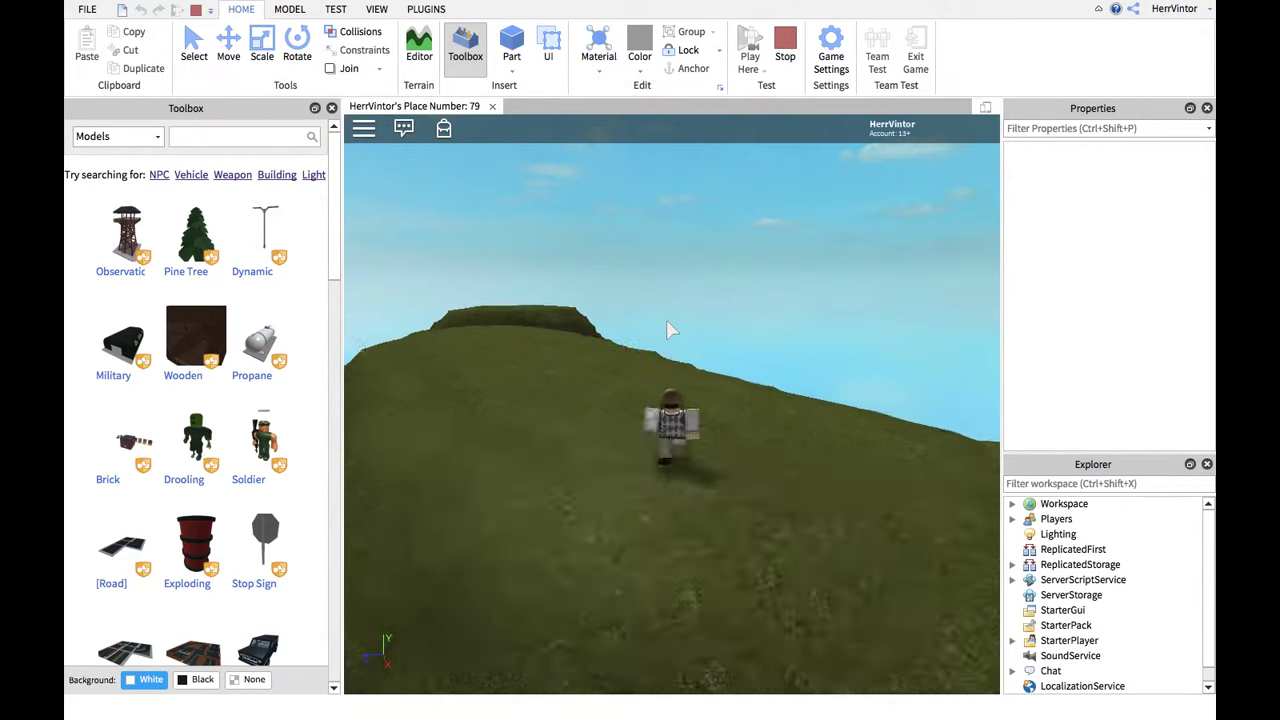
key(a)
key(s)
key(space)
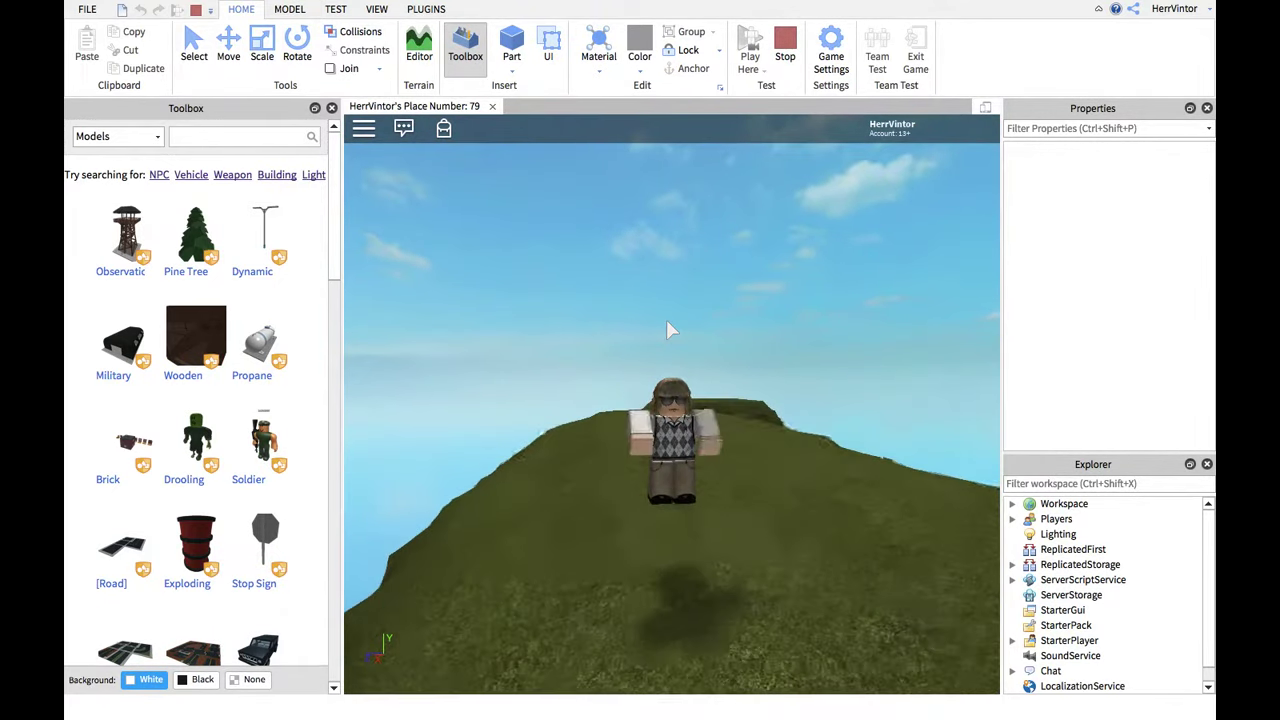
click(785, 45)
Show the Terrain Editor and hide the Properties window
scroll(676, 327, down, 5)
scroll(676, 328, up, 5)
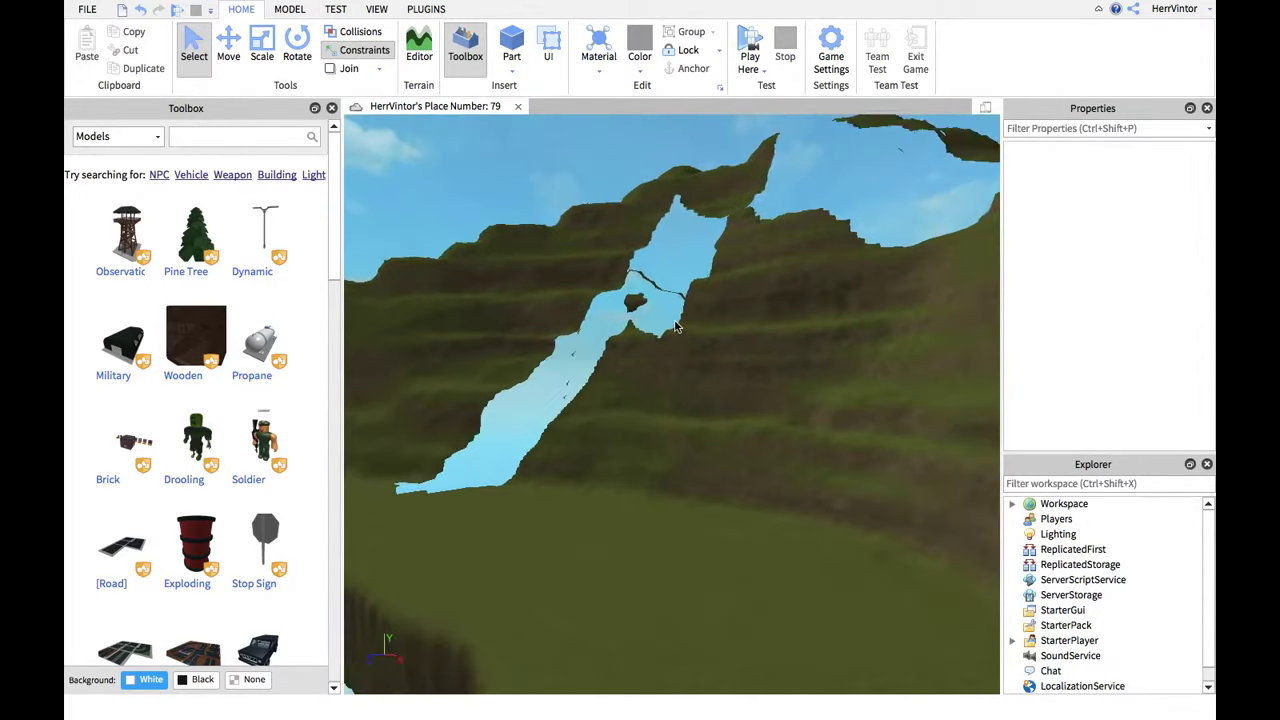
scroll(676, 328, up, 3)
scroll(676, 325, down, 5)
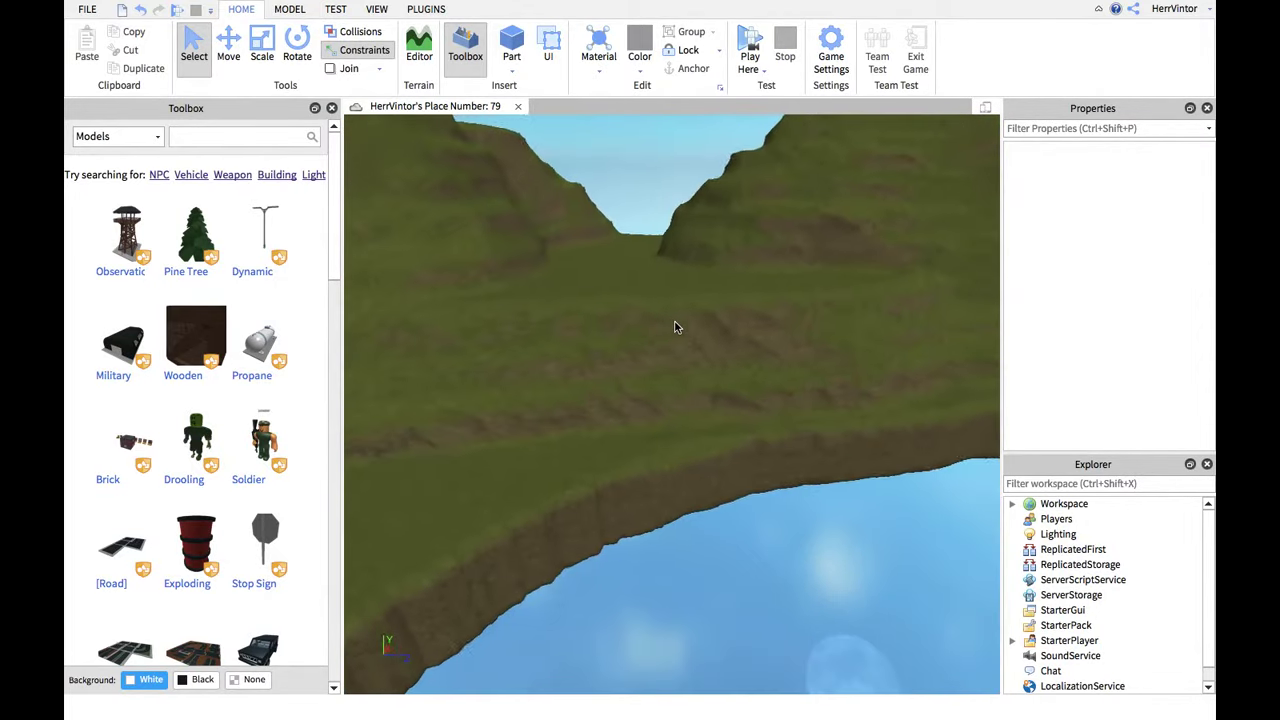
scroll(670, 327, up, 5)
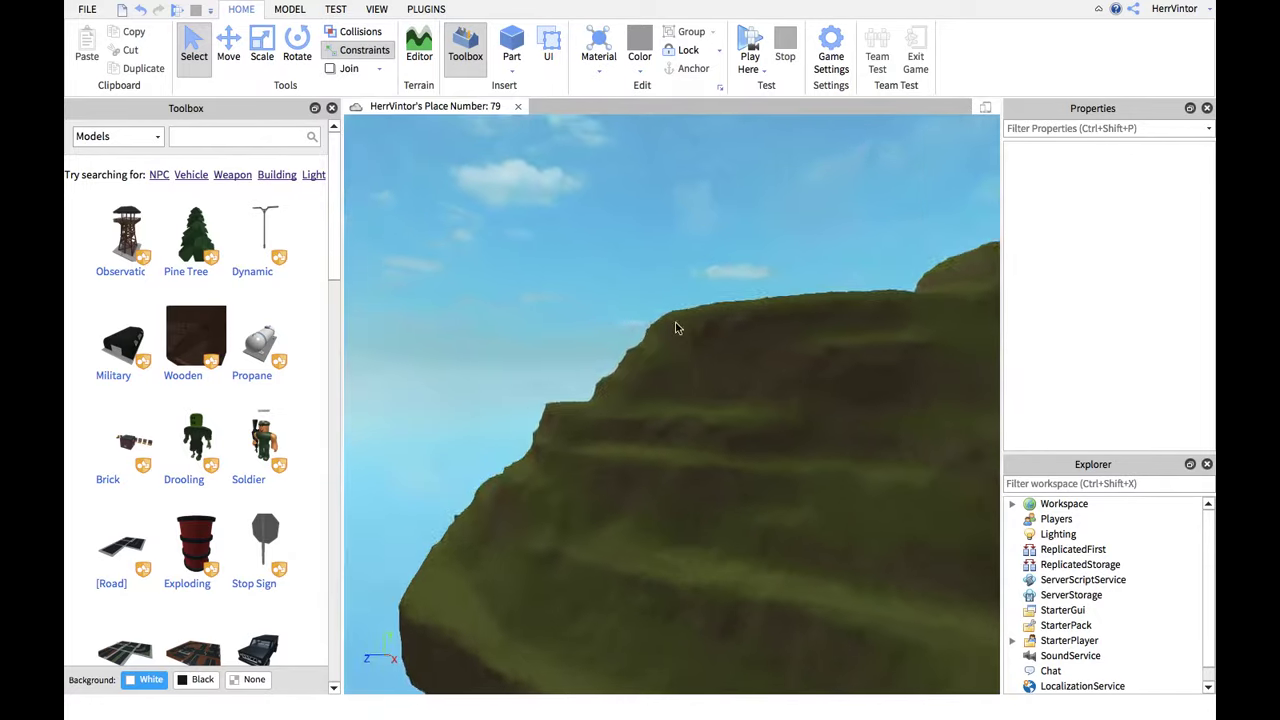
scroll(676, 328, down, 5)
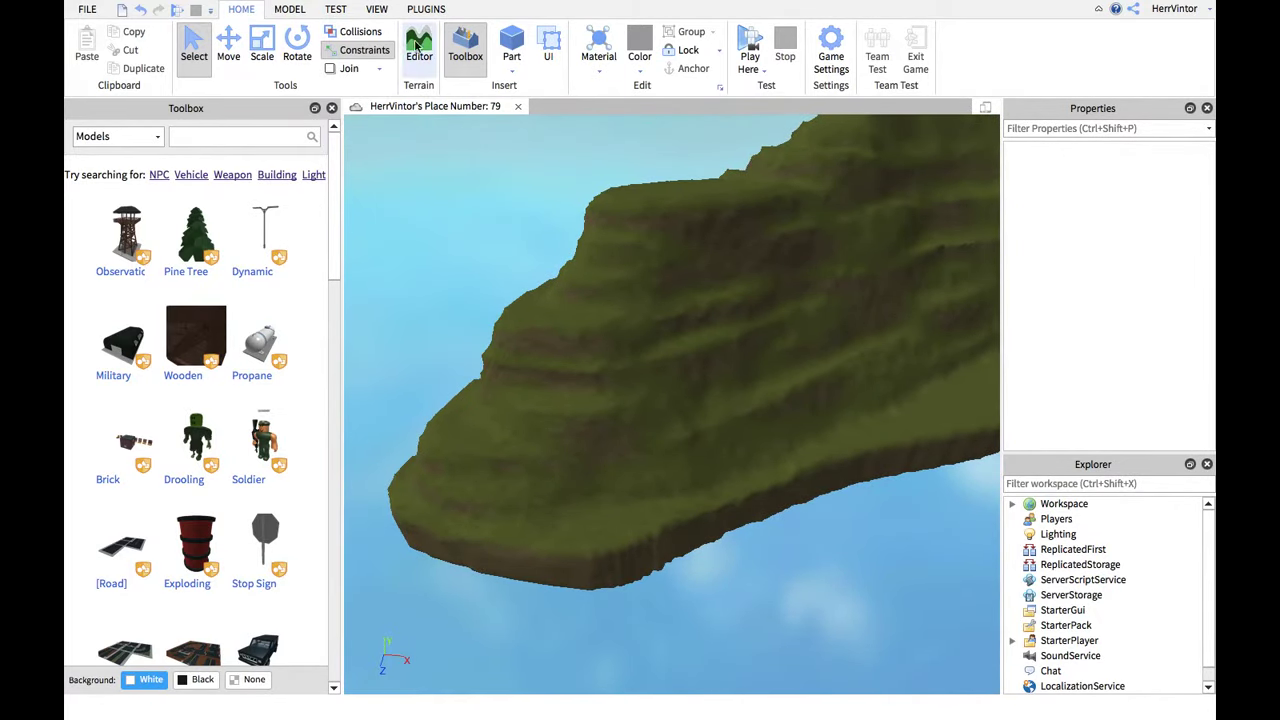
click(418, 50)
click(1207, 108)
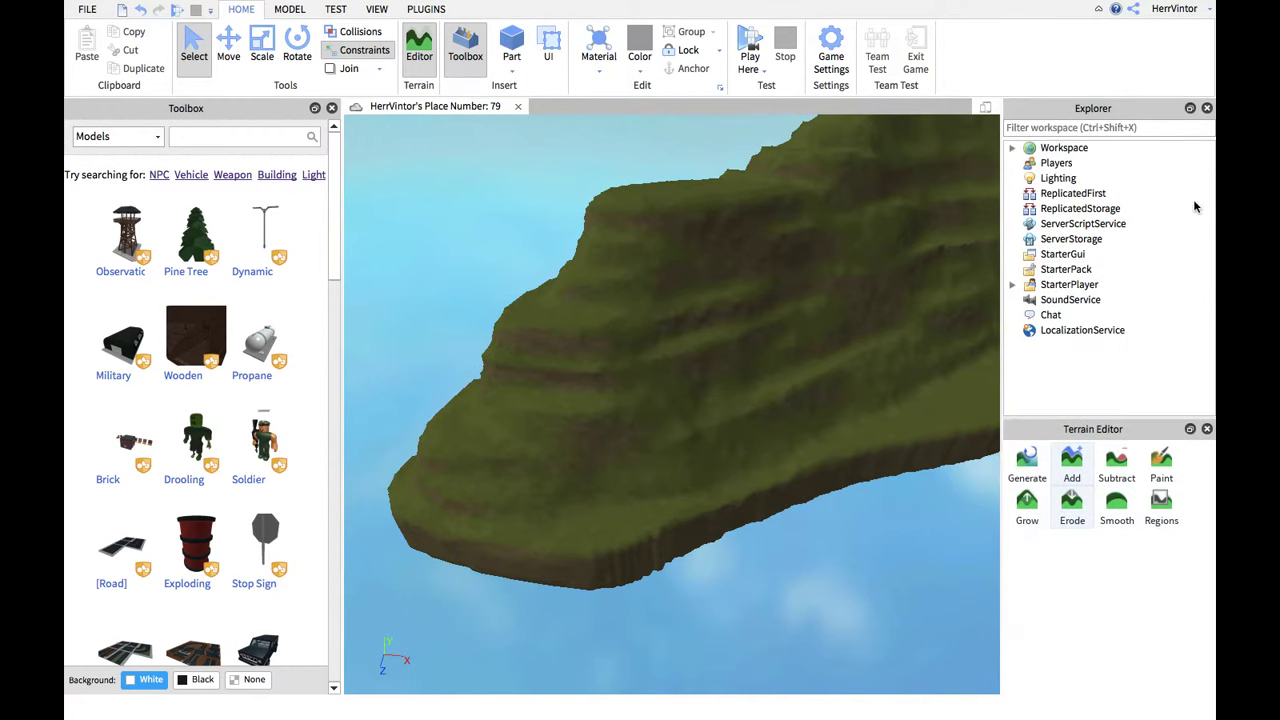
Set up the terrain Paint tool with a small spherical brush and the Rock material for the mountain slope
click(1162, 462)
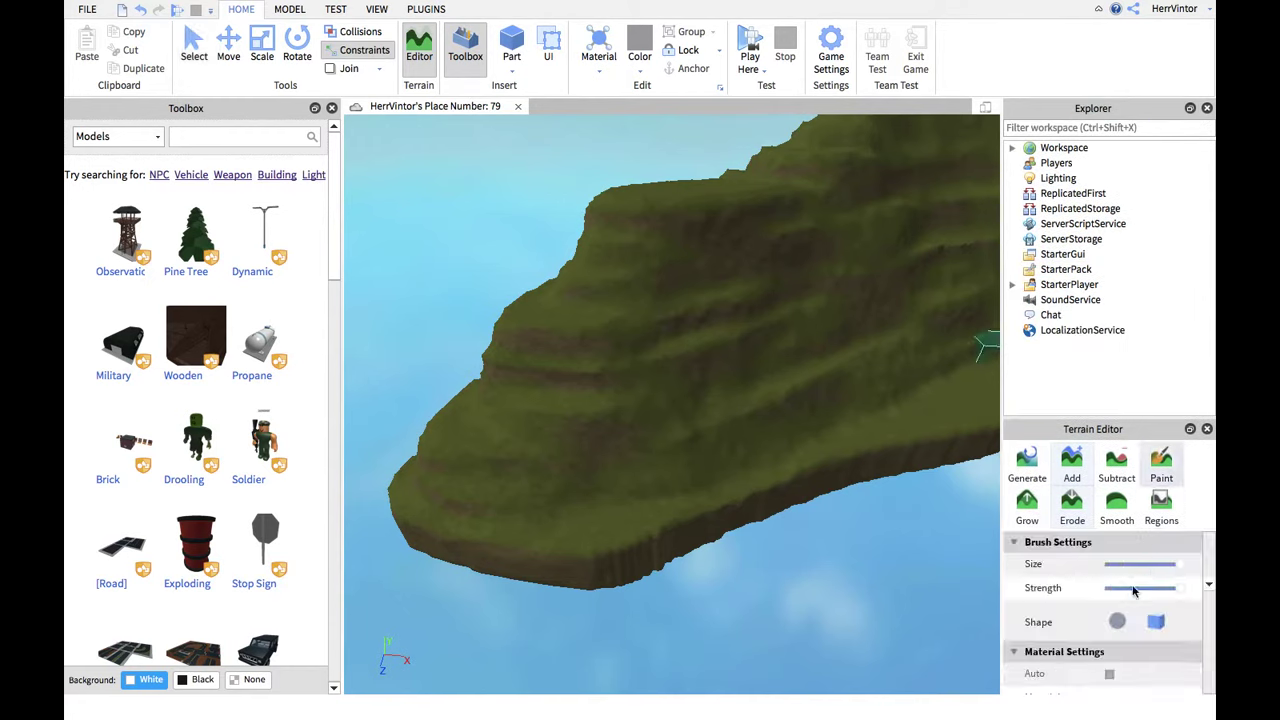
scroll(1132, 615, down, 1)
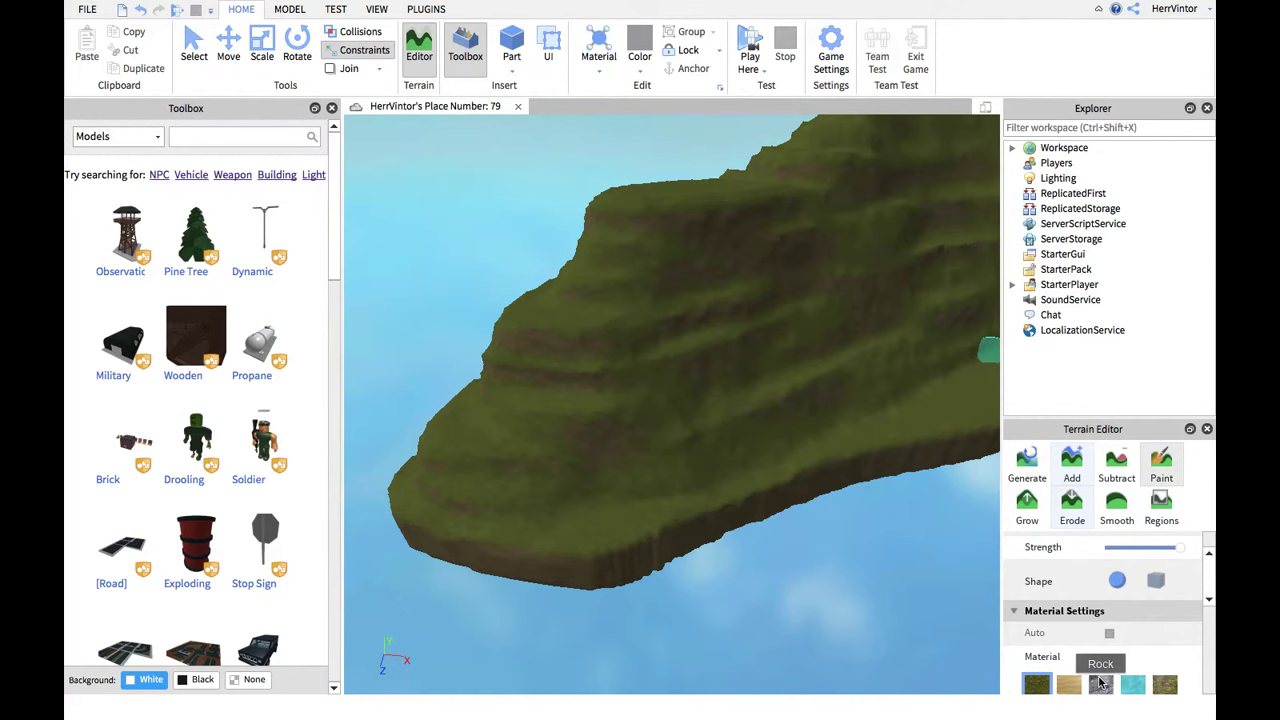
click(1101, 683)
scroll(1117, 600, up, 1)
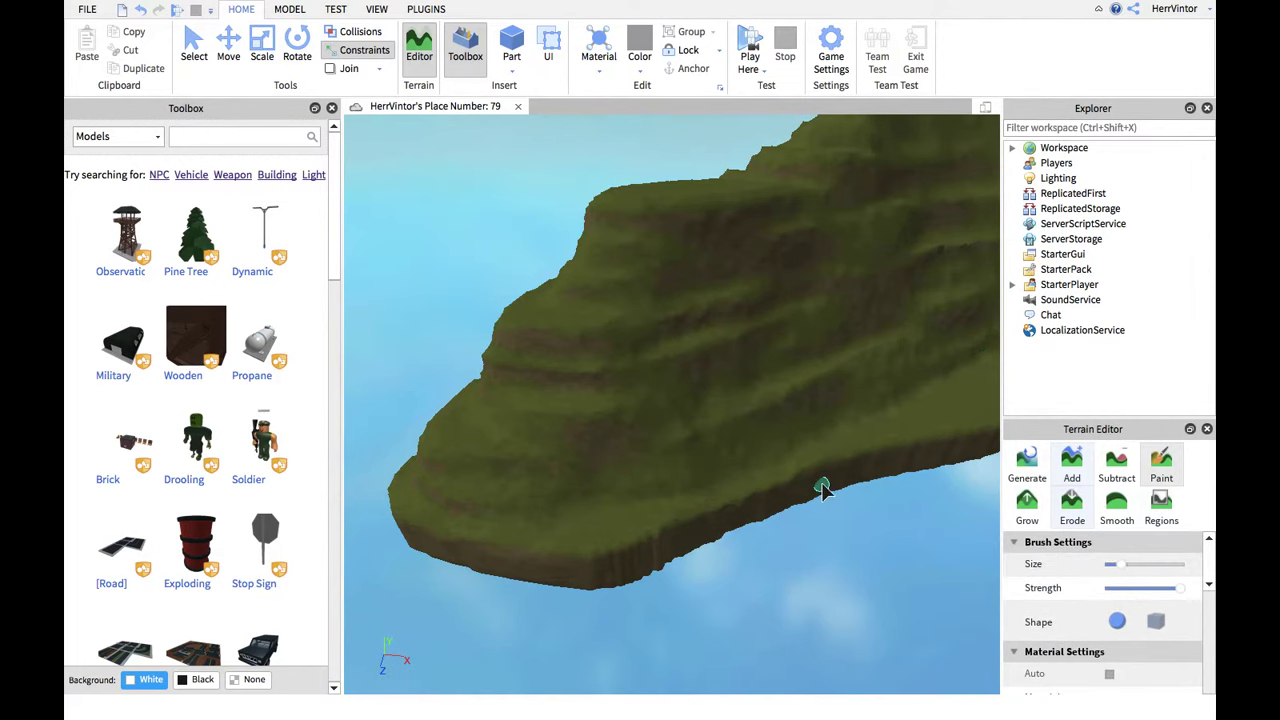
scroll(822, 490, up, 8)
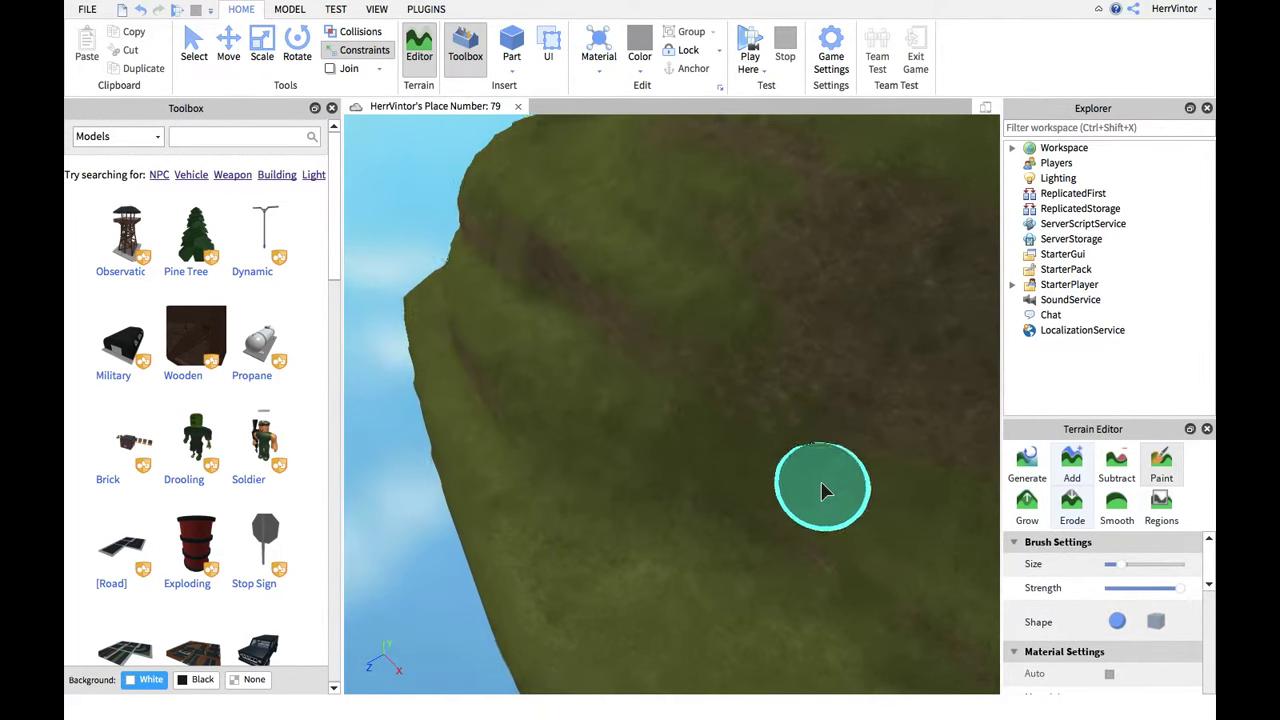
Paint a broad rock patch across the dirt band on the terraced mountain slope
scroll(822, 490, down, 4)
scroll(700, 470, up, 2)
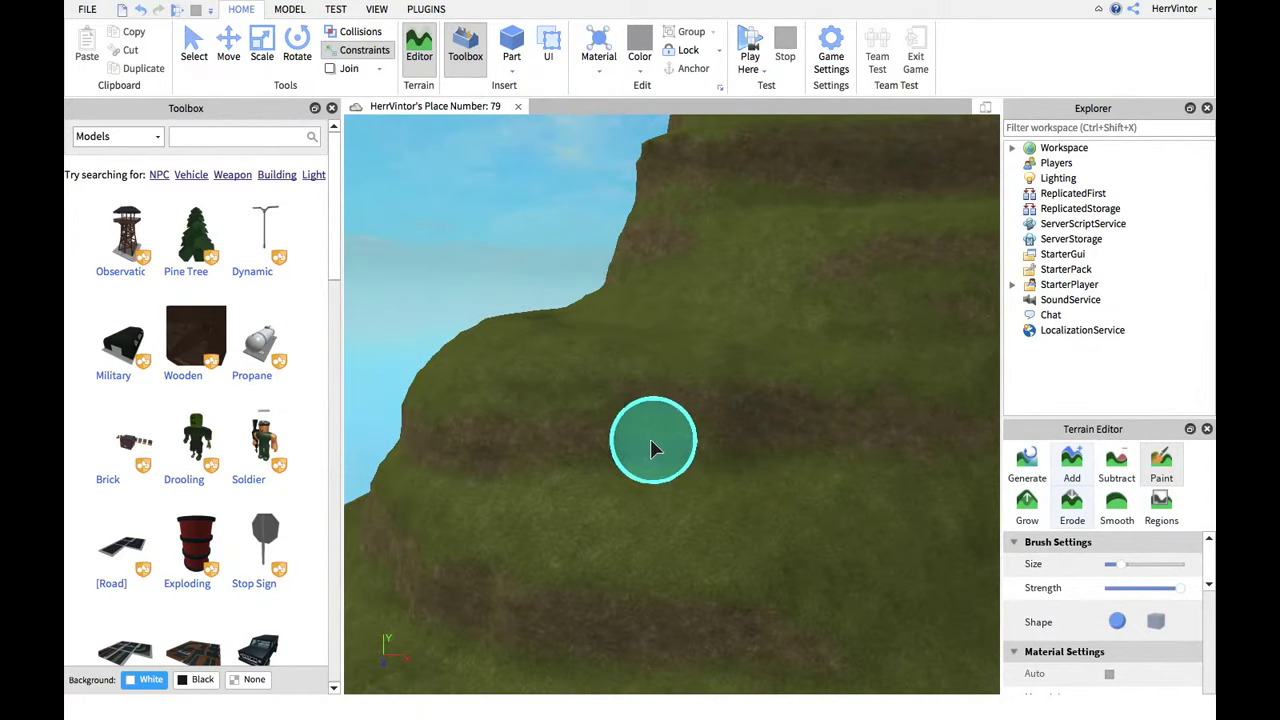
mouse_move(653, 437)
mouse_down()
mouse_move(612, 431)
mouse_move(747, 423)
mouse_move(651, 440)
mouse_move(763, 425)
mouse_move(808, 403)
mouse_move(830, 335)
mouse_move(677, 295)
mouse_move(819, 354)
mouse_move(724, 304)
mouse_move(818, 288)
mouse_move(806, 277)
mouse_move(843, 349)
mouse_move(772, 356)
mouse_move(818, 381)
mouse_move(819, 401)
mouse_move(676, 405)
mouse_move(733, 405)
mouse_move(594, 449)
mouse_move(581, 440)
mouse_move(783, 457)
mouse_up()
key(d)
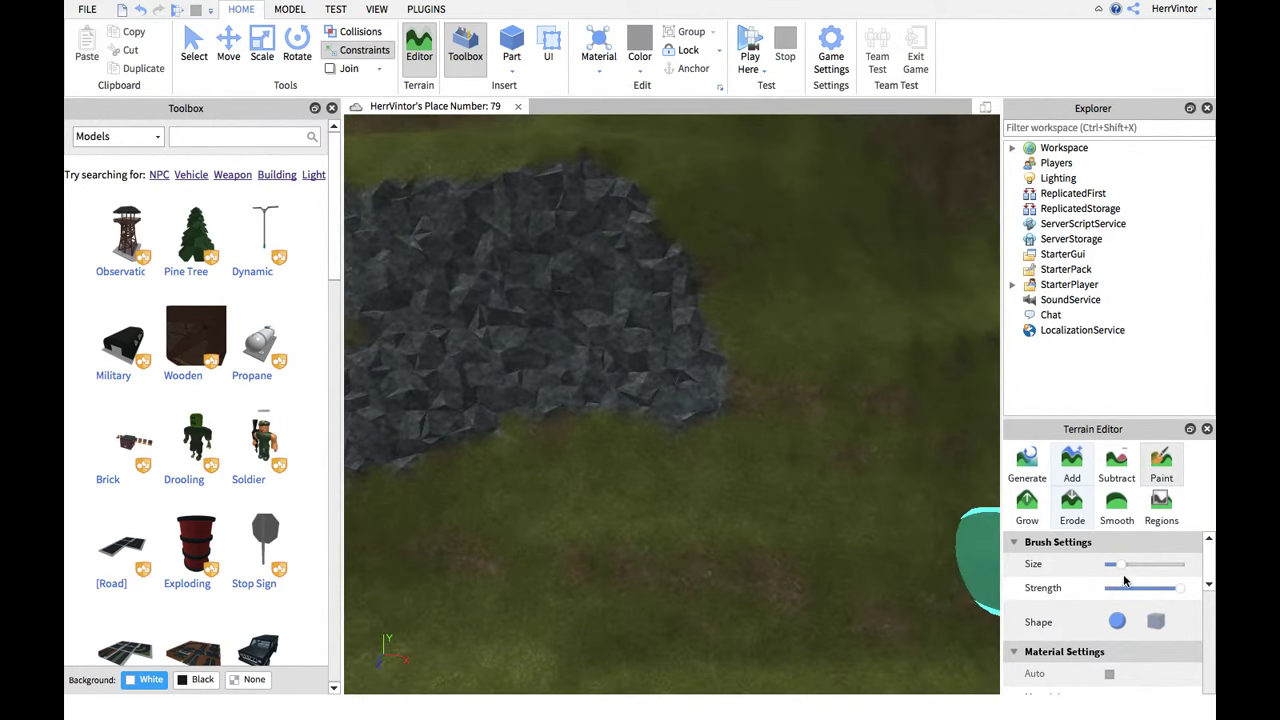
Reduce the brush size and extend the large rock patch with a narrow, ragged strip along the slope
drag(723, 386, 812, 405)
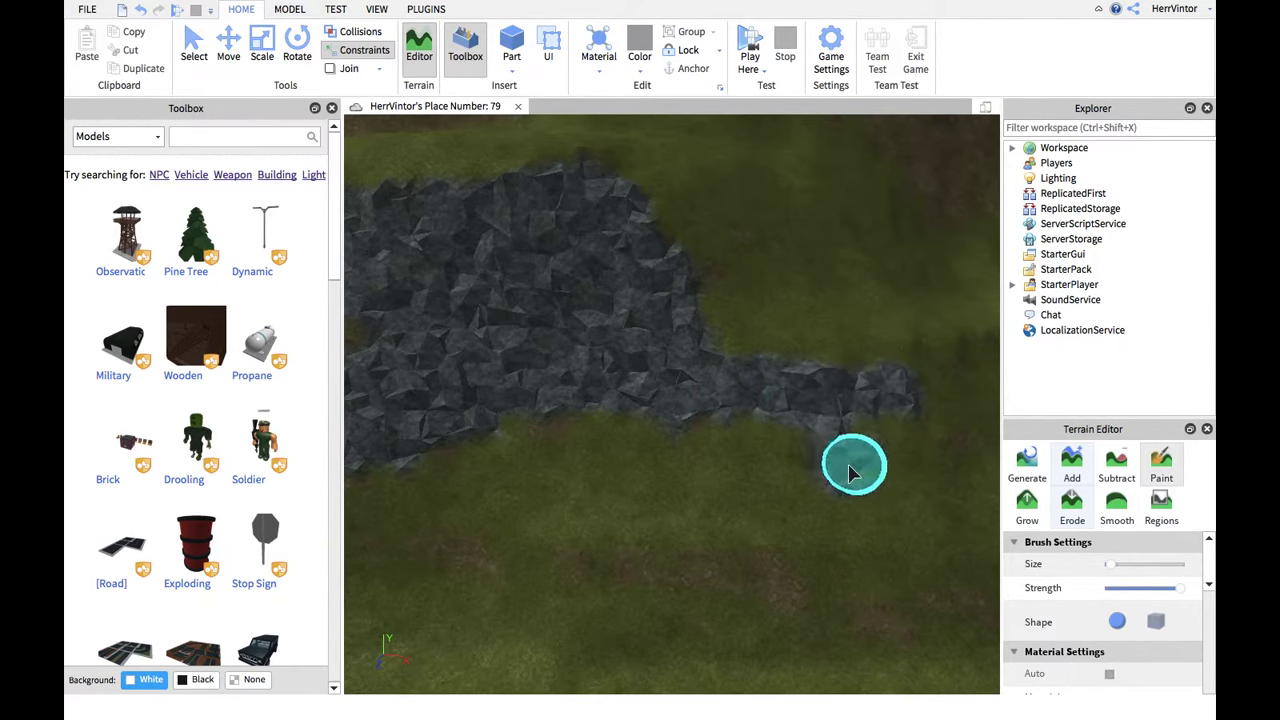
key(d)
drag(850, 452, 837, 434)
key(d)
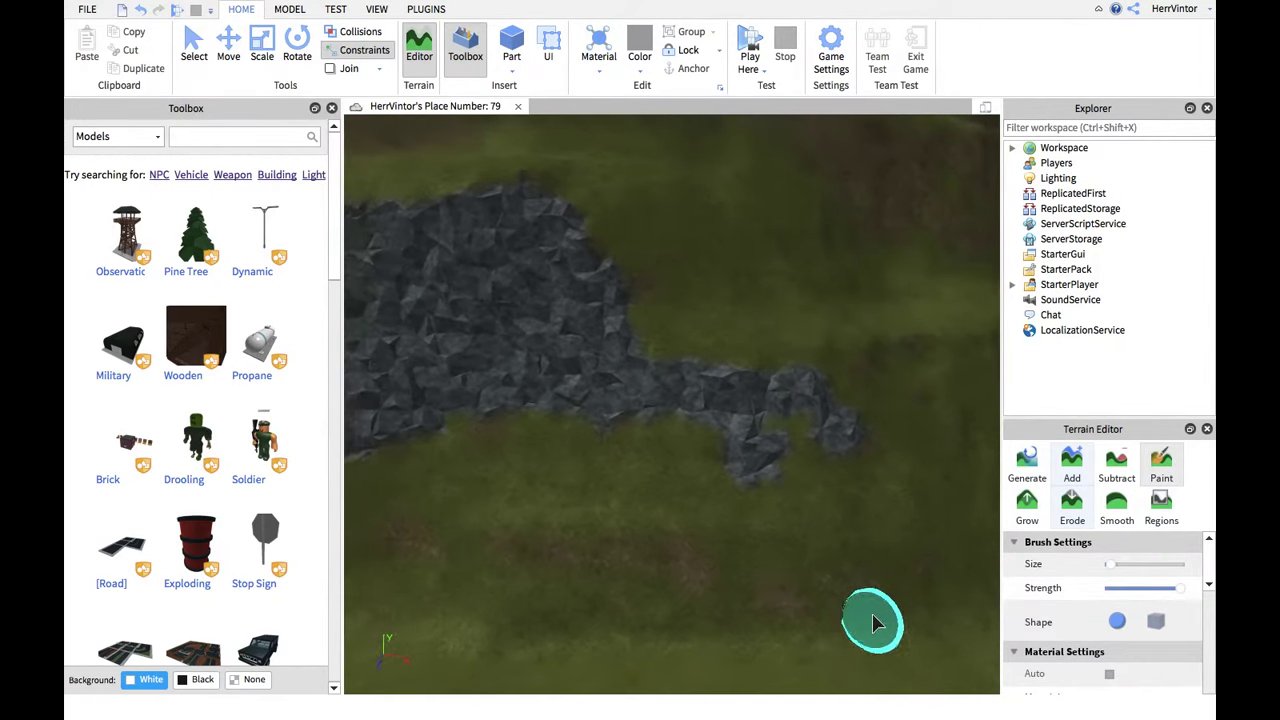
Paint a small separate rock patch and a short rock strip on the dirt band below the large patch
key(a)
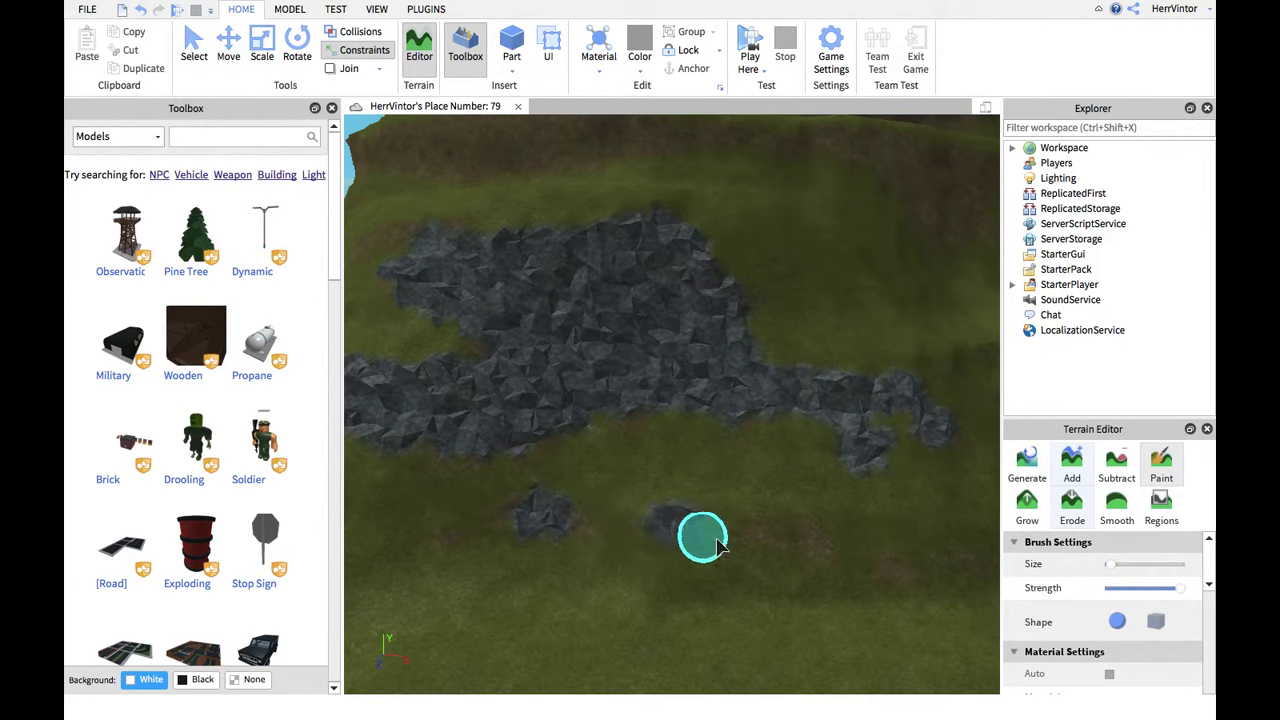
click(781, 543)
drag(785, 545, 694, 537)
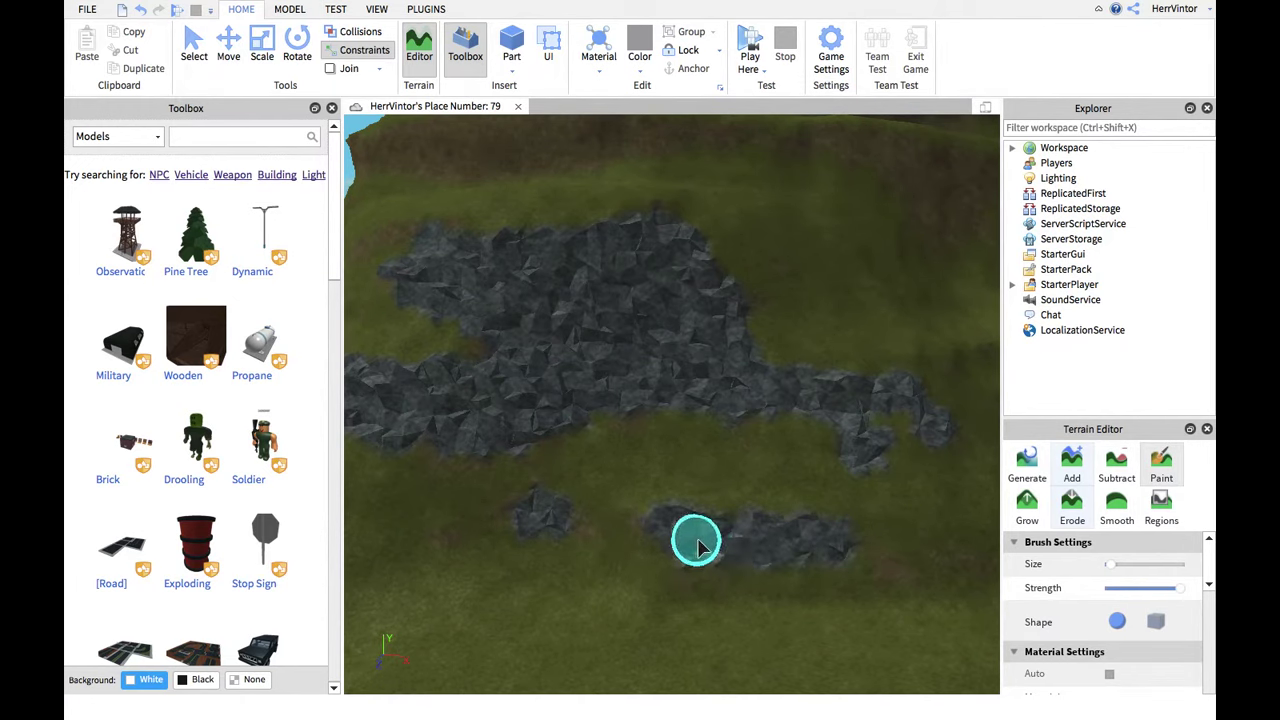
key(d)
mouse_move(734, 543)
right_down()
mouse_move(737, 557)
mouse_move(708, 403)
mouse_move(760, 494)
mouse_move(783, 586)
mouse_move(825, 487)
mouse_move(720, 466)
mouse_move(766, 474)
mouse_move(720, 477)
mouse_move(785, 497)
right_up()
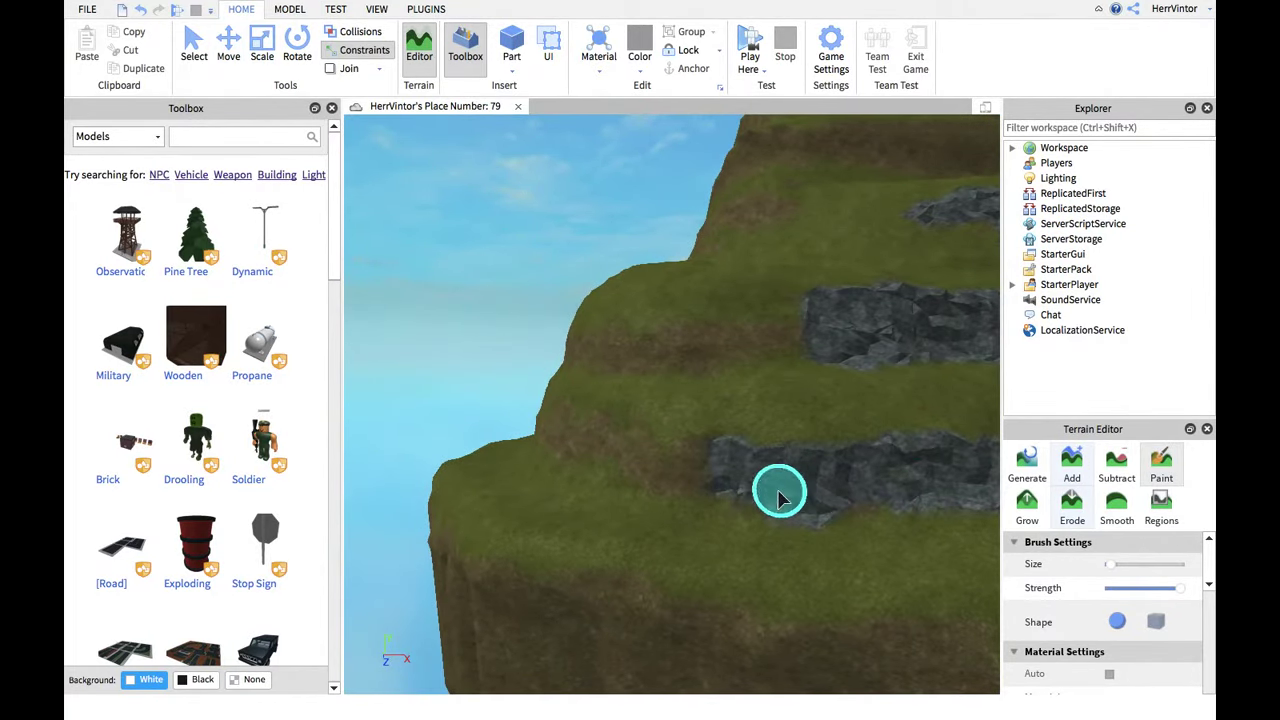
Paint a rock band along the lower dirt ledge around the side of the mountain
right_drag(880, 510, 655, 460)
mouse_move(655, 460)
mouse_down()
mouse_move(741, 491)
mouse_move(817, 479)
mouse_move(638, 470)
mouse_move(572, 448)
mouse_move(657, 439)
mouse_move(598, 439)
mouse_move(619, 470)
mouse_move(539, 461)
mouse_move(770, 490)
mouse_up()
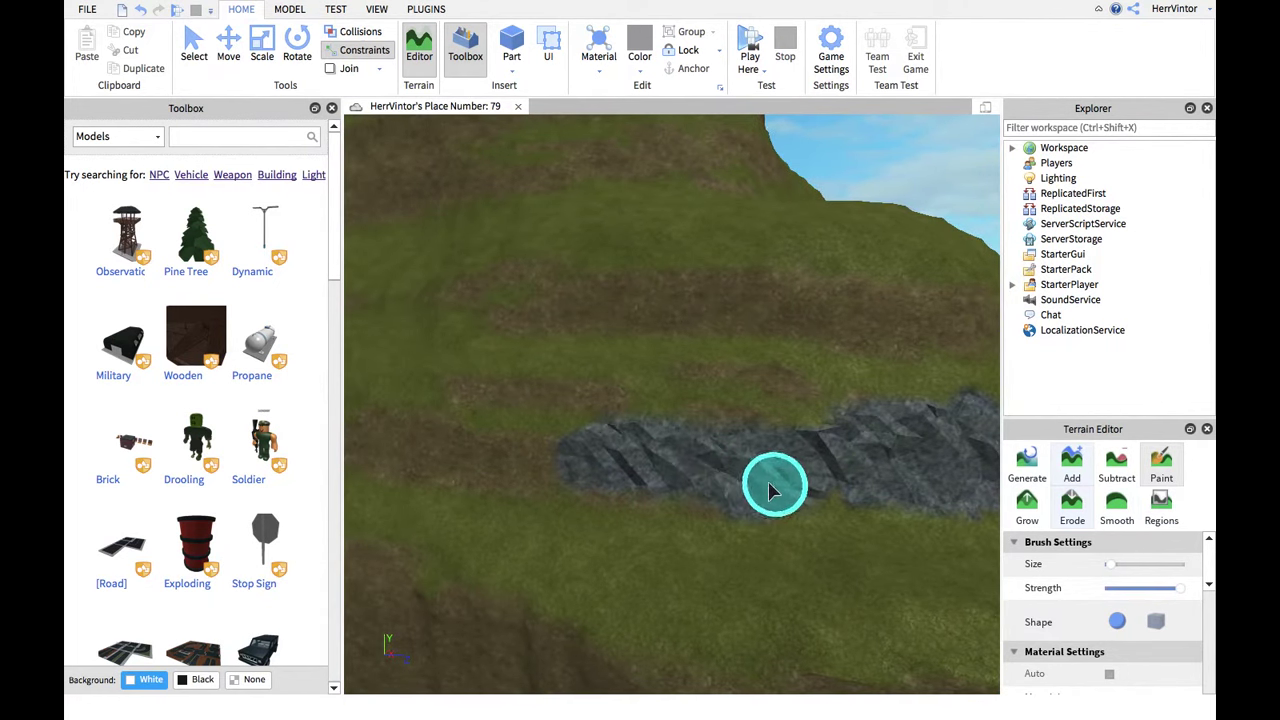
mouse_move(476, 404)
mouse_down()
mouse_move(828, 492)
mouse_move(638, 456)
mouse_move(762, 475)
mouse_up()
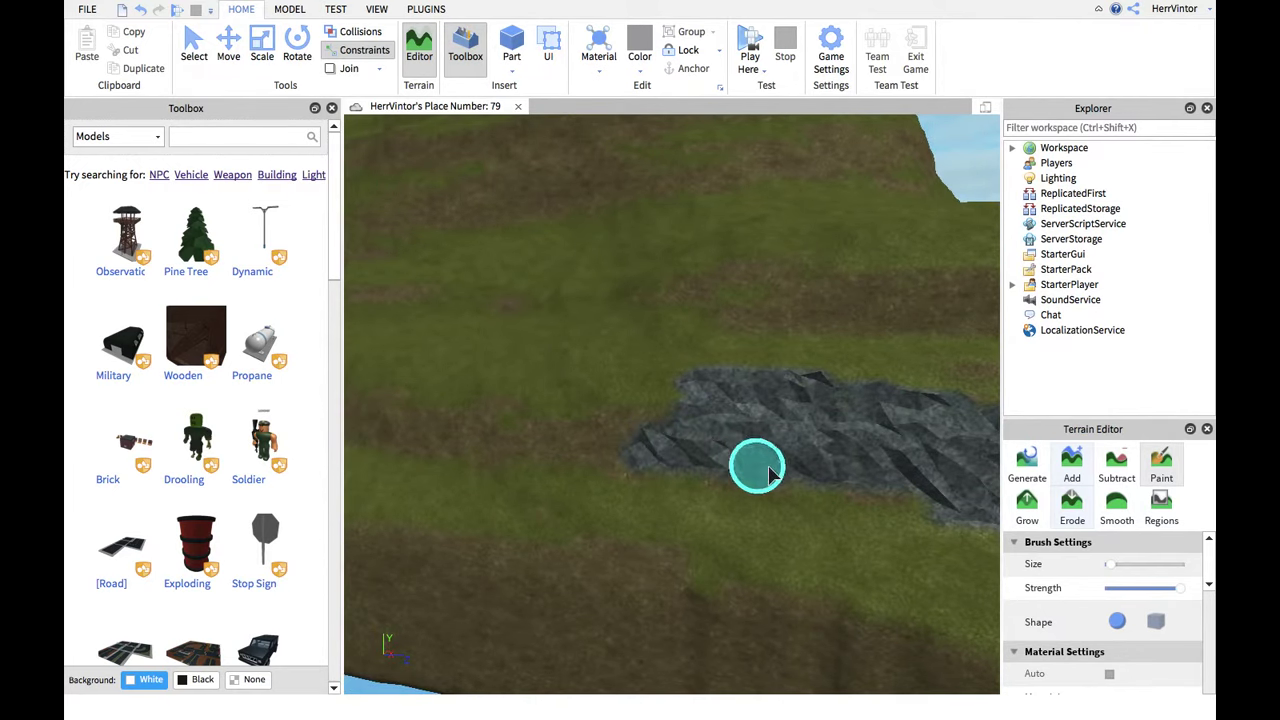
mouse_move(912, 490)
mouse_down()
mouse_move(748, 434)
mouse_move(688, 486)
mouse_up()
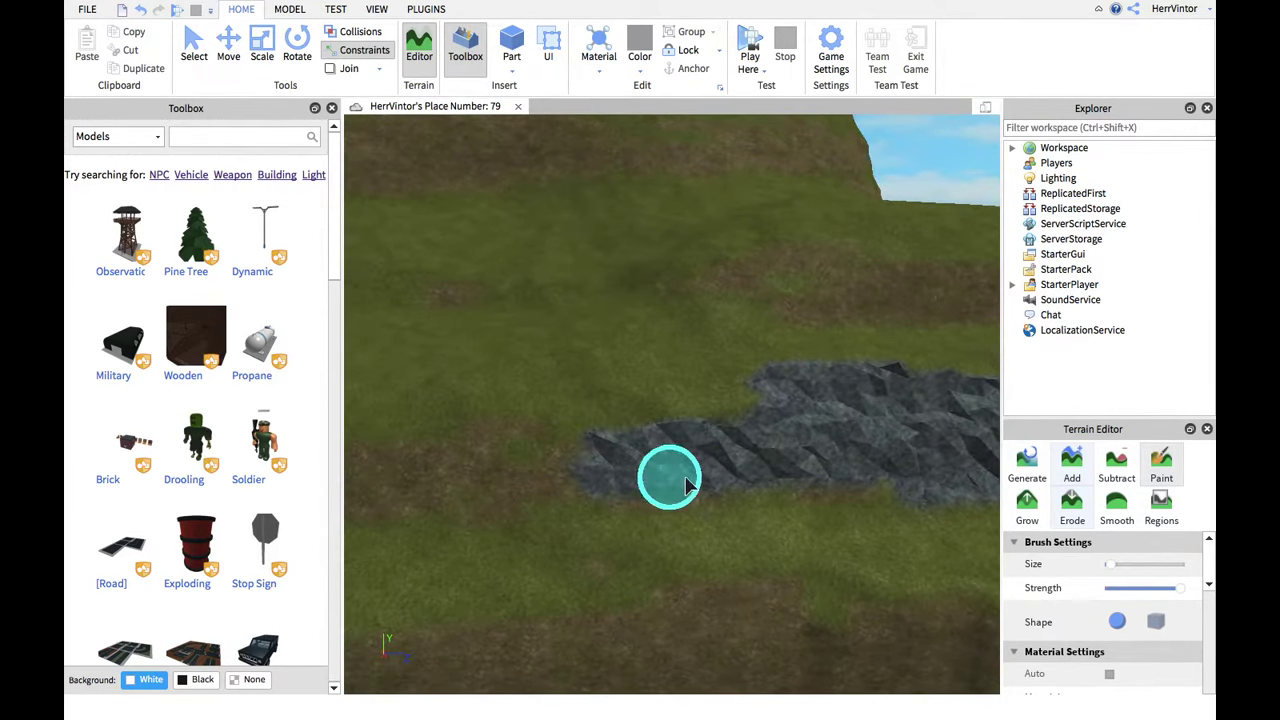
Extend the lower ledge's rock band into a long continuous strip between the two grassy terraces
right_drag(722, 474, 826, 494)
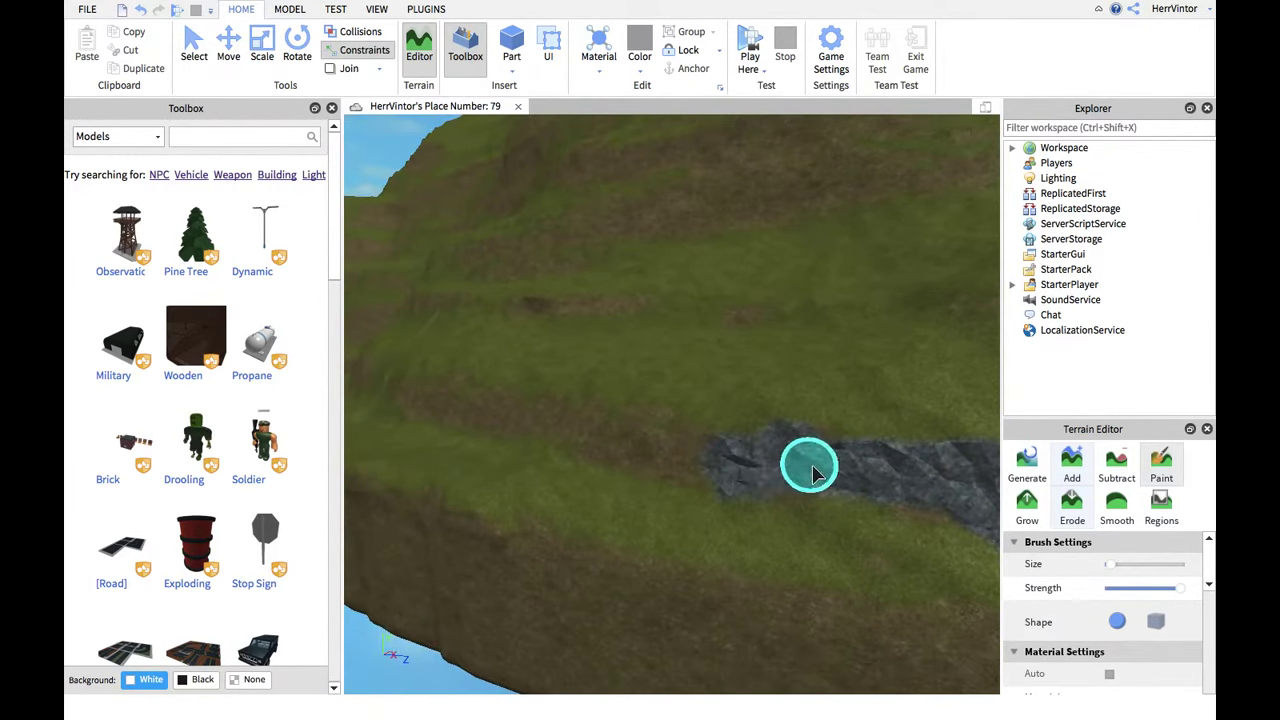
right_drag(949, 503, 674, 457)
mouse_move(717, 455)
mouse_down()
mouse_move(523, 418)
mouse_move(627, 437)
mouse_up()
right_drag(627, 437, 745, 455)
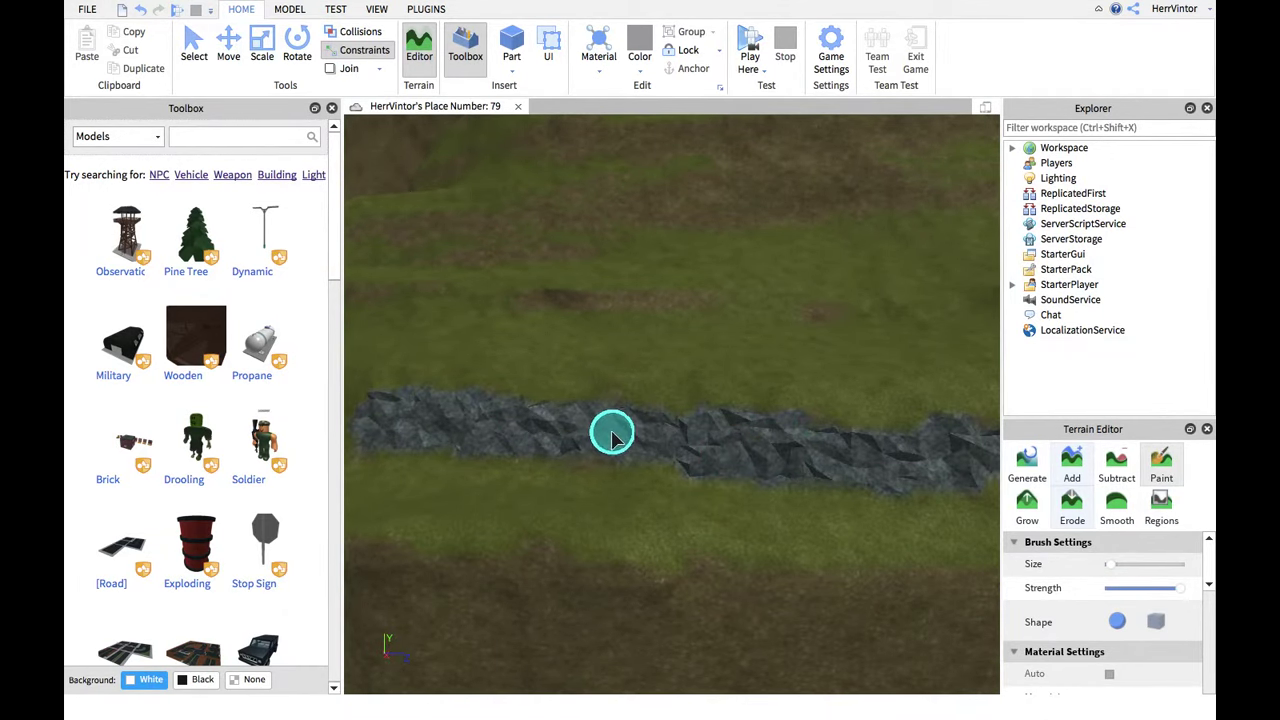
Reduce the brush size and paint a rock strip with a detached outcrop along the next slope's lower dirt band
right_drag(597, 447, 645, 436)
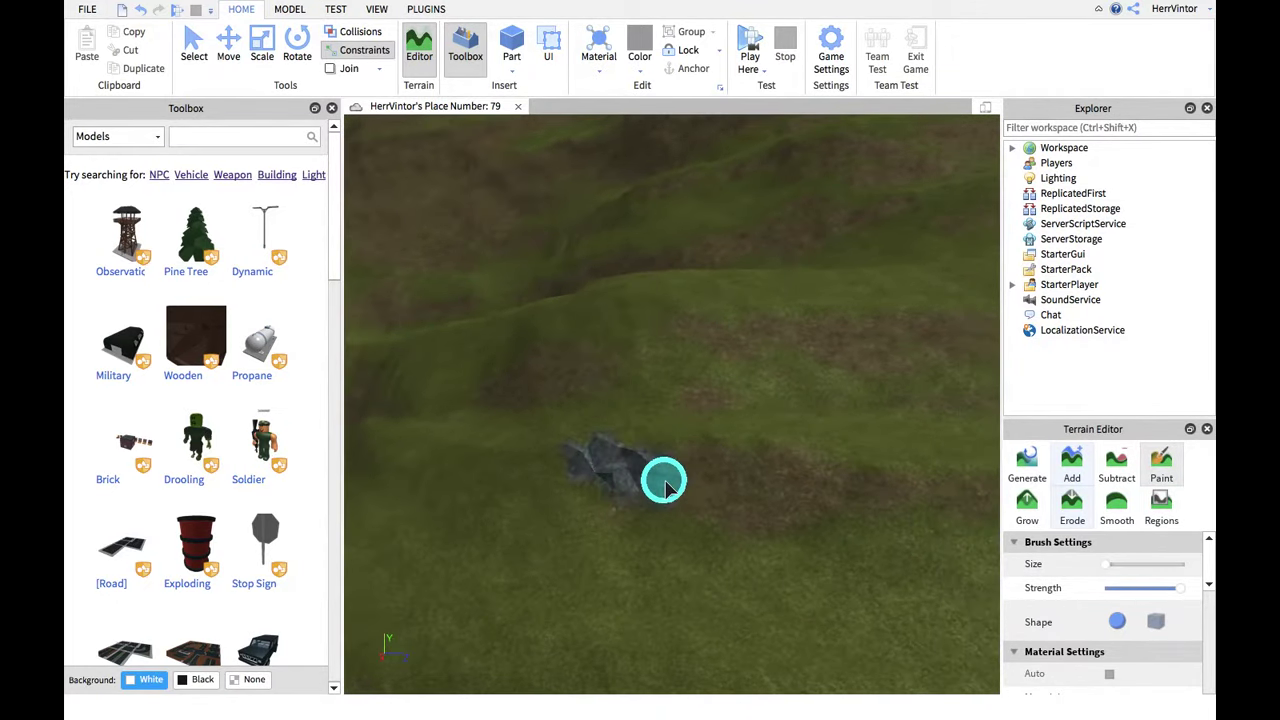
drag(664, 482, 588, 478)
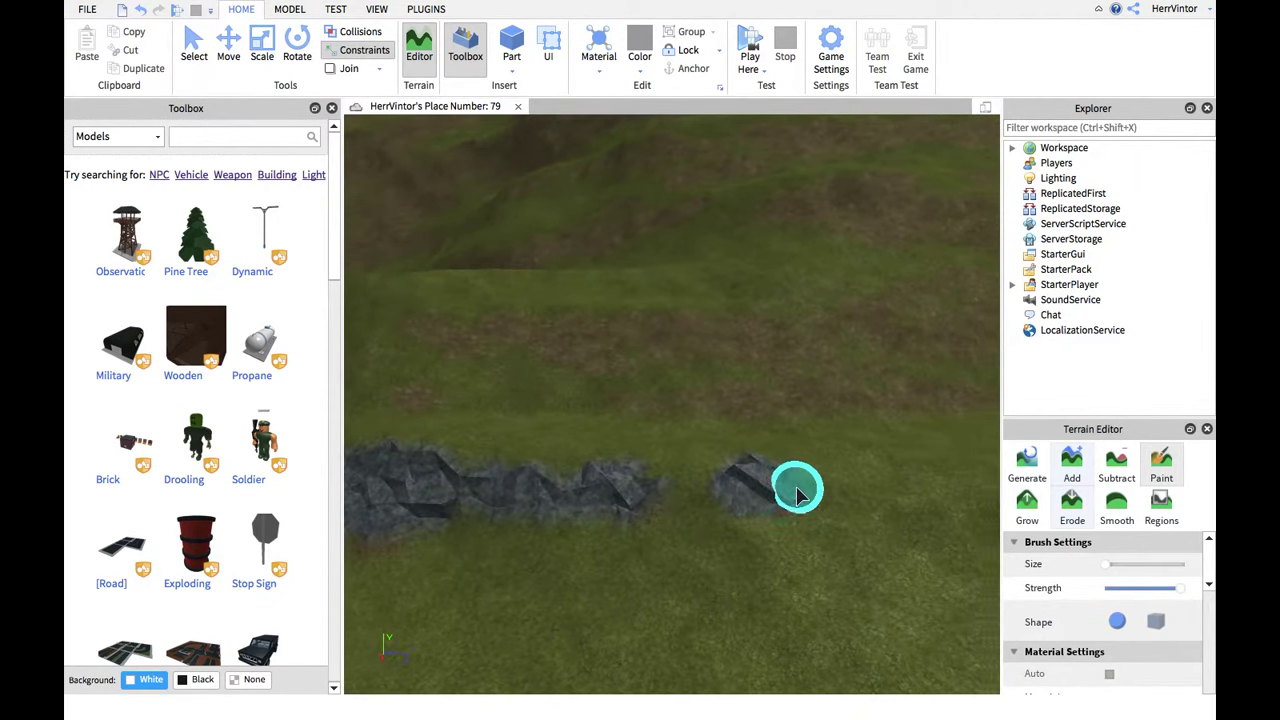
key(d)
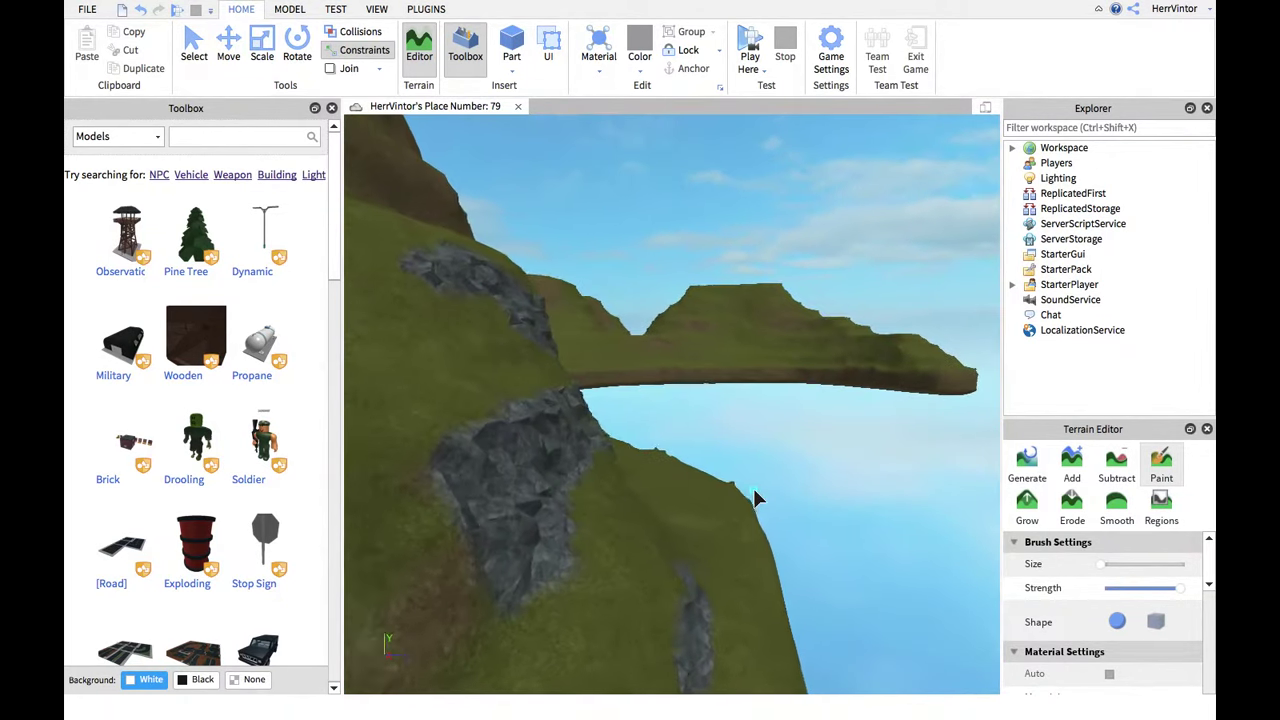
Paint small rock outcrops with the smallest brush so the large rock patch trails off into the grass
scroll(755, 497, up, 5)
scroll(755, 497, up, 3)
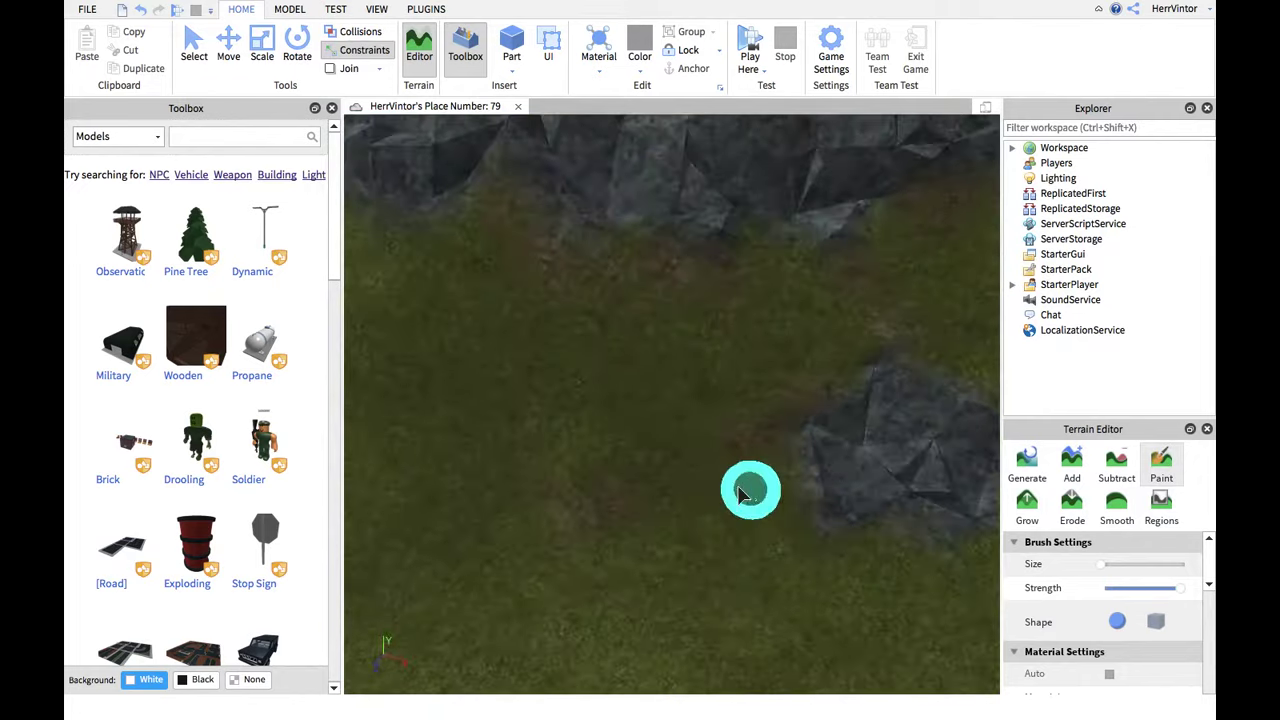
right_drag(757, 497, 685, 475)
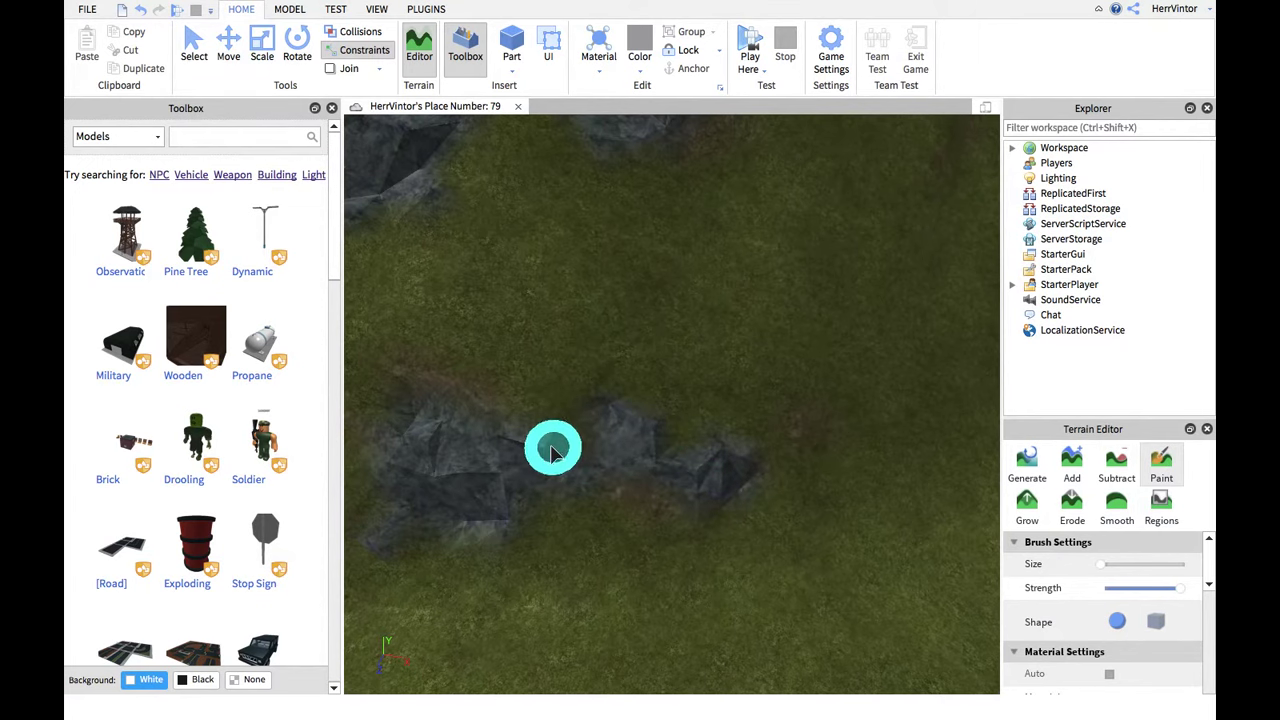
mouse_move(813, 421)
right_down()
mouse_move(800, 434)
mouse_move(808, 427)
right_up()
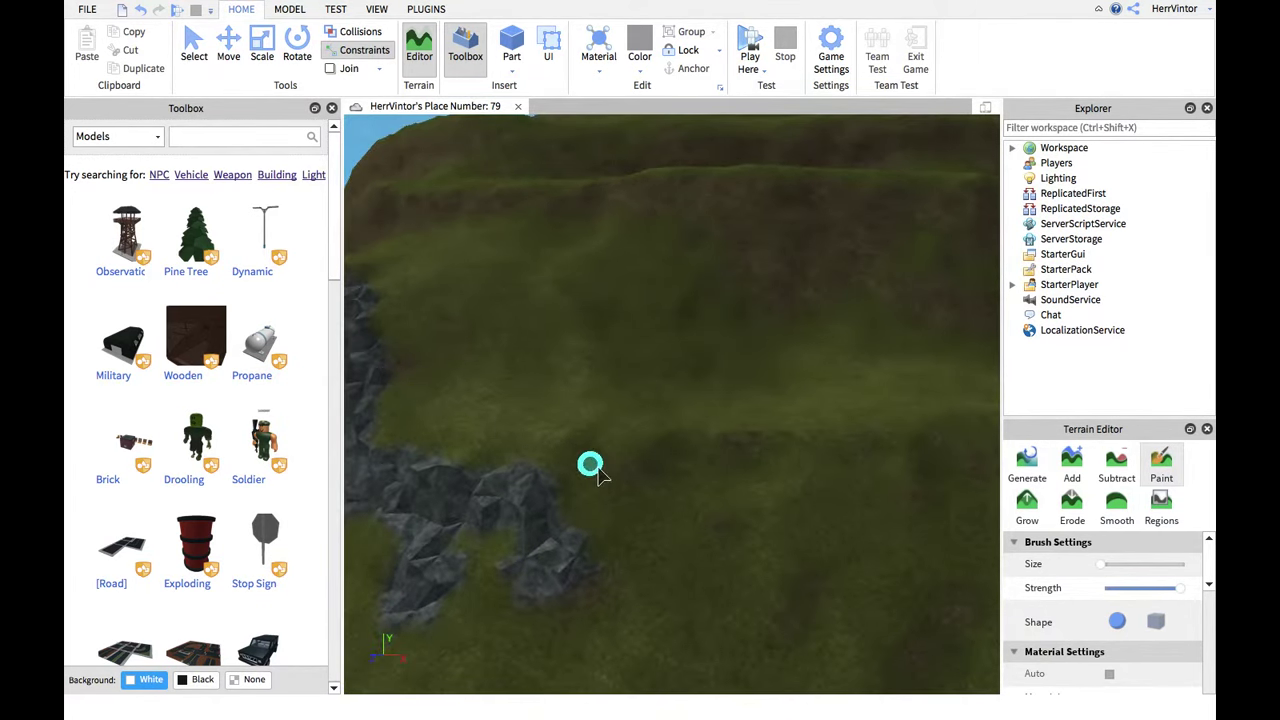
Scatter small rock spots and a short rock strip over the grassy slope beside the jagged patch
scroll(717, 451, down, 3)
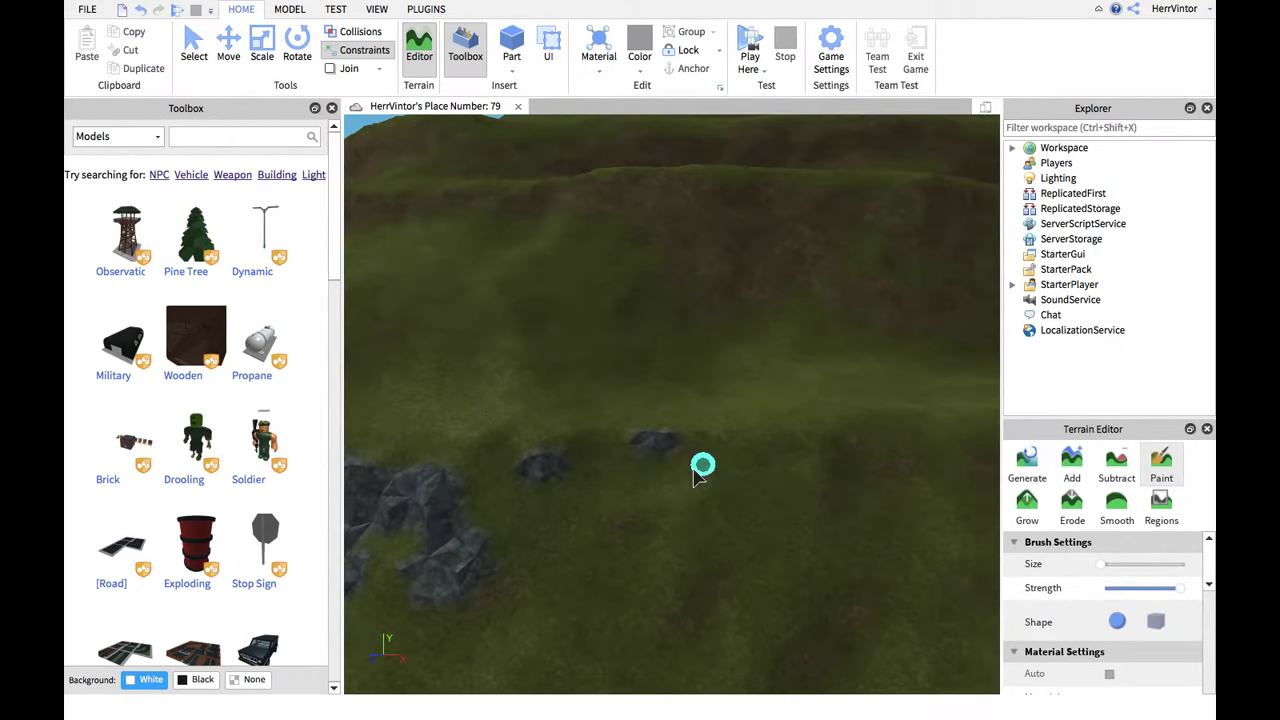
click(626, 524)
mouse_move(673, 605)
mouse_down()
mouse_move(811, 603)
mouse_move(766, 654)
mouse_up()
scroll(766, 654, down, 2)
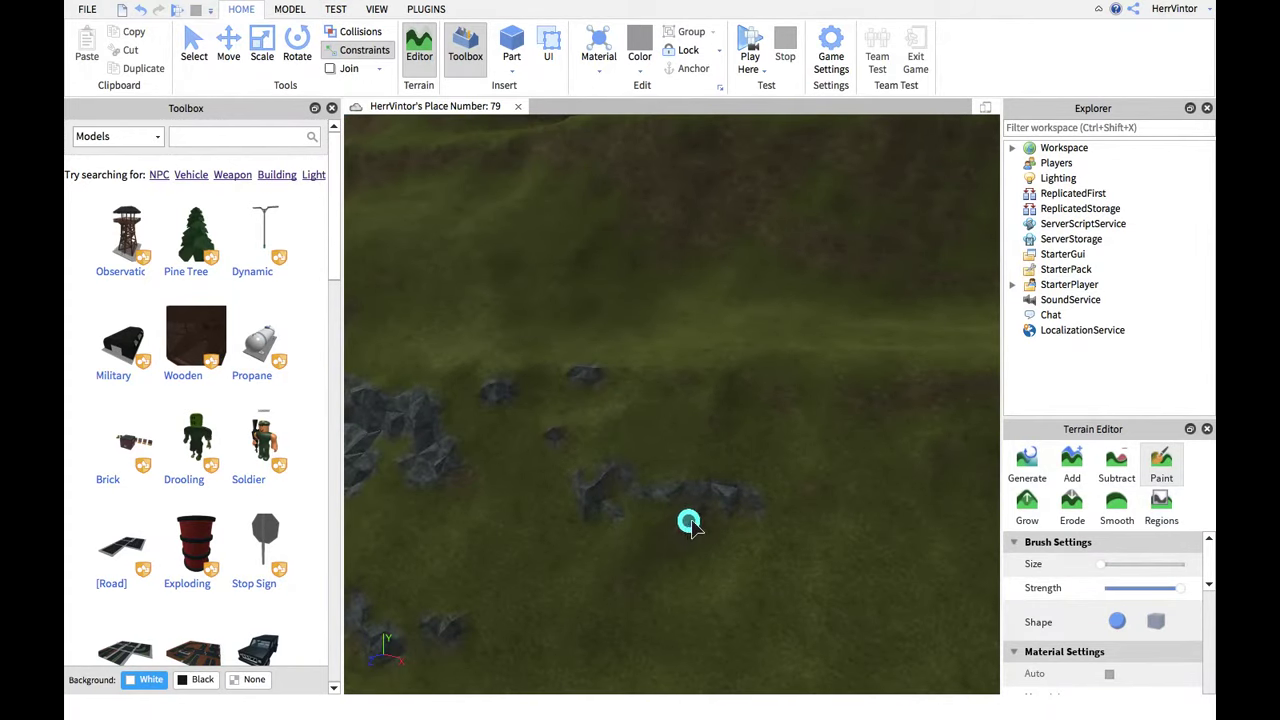
Add more small rock clusters below the grassy ledge, ending with a short strip beside the dirt area
key(d)
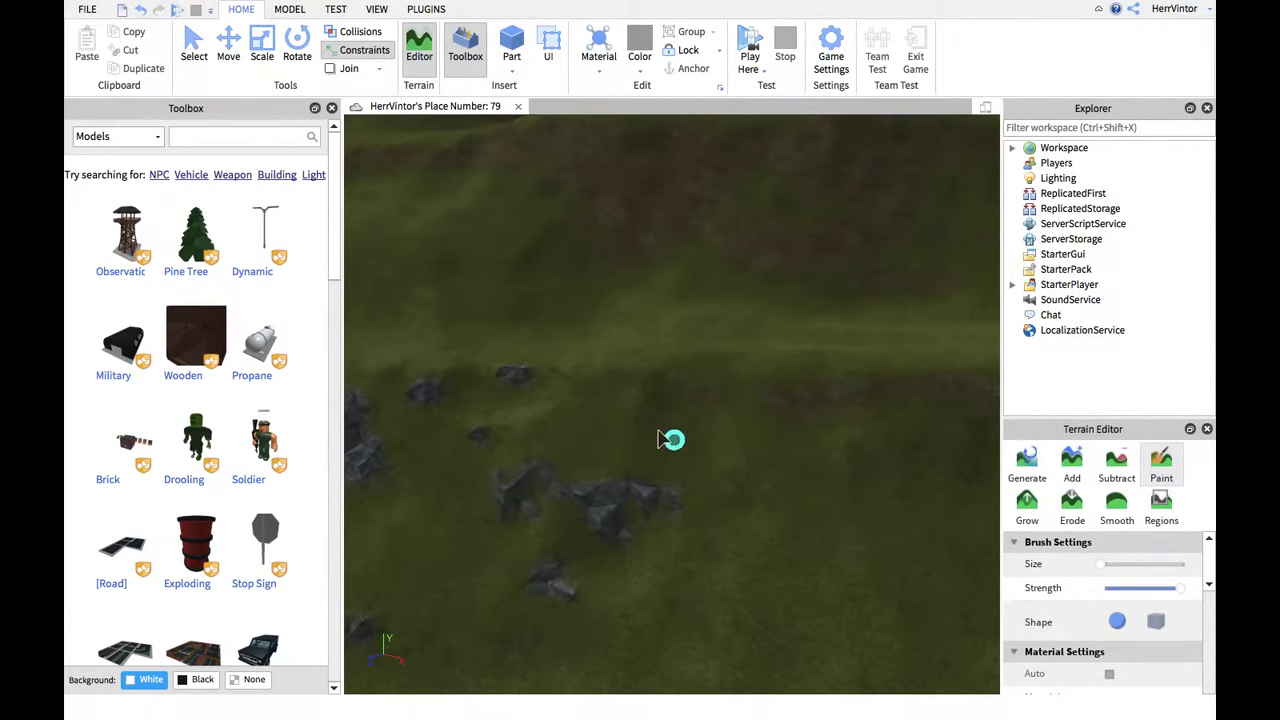
key(d)
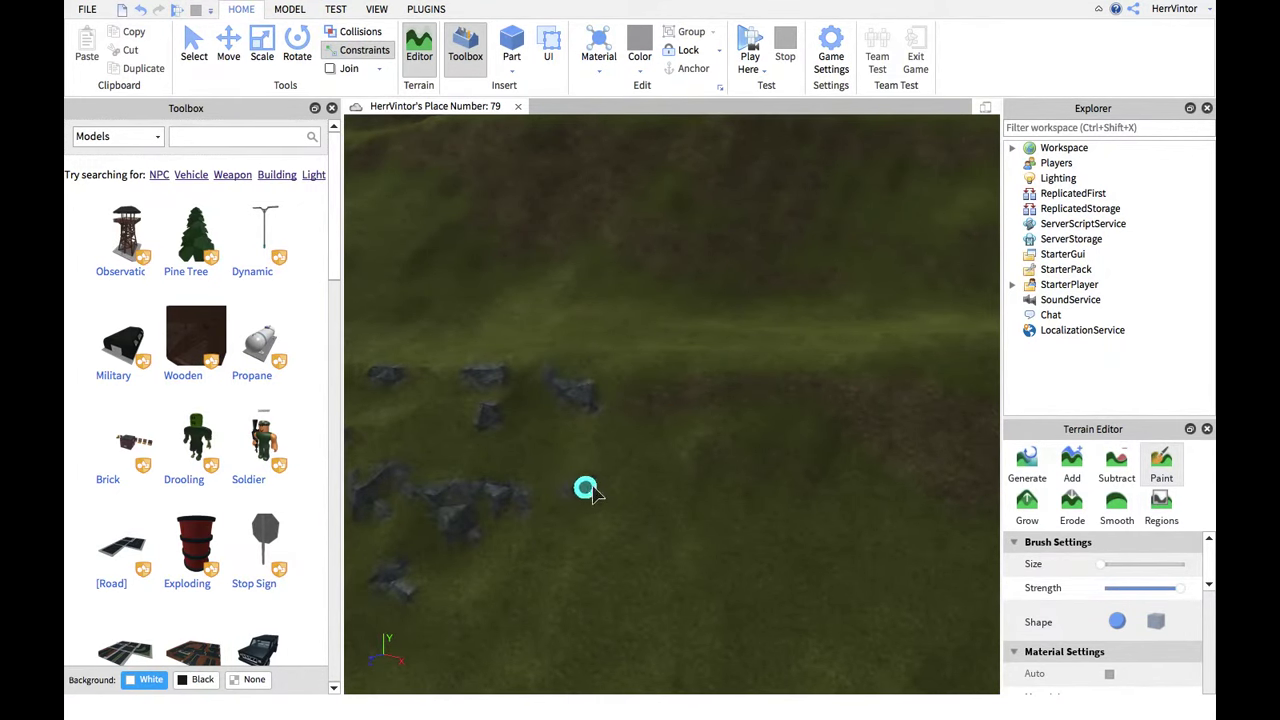
key(d)
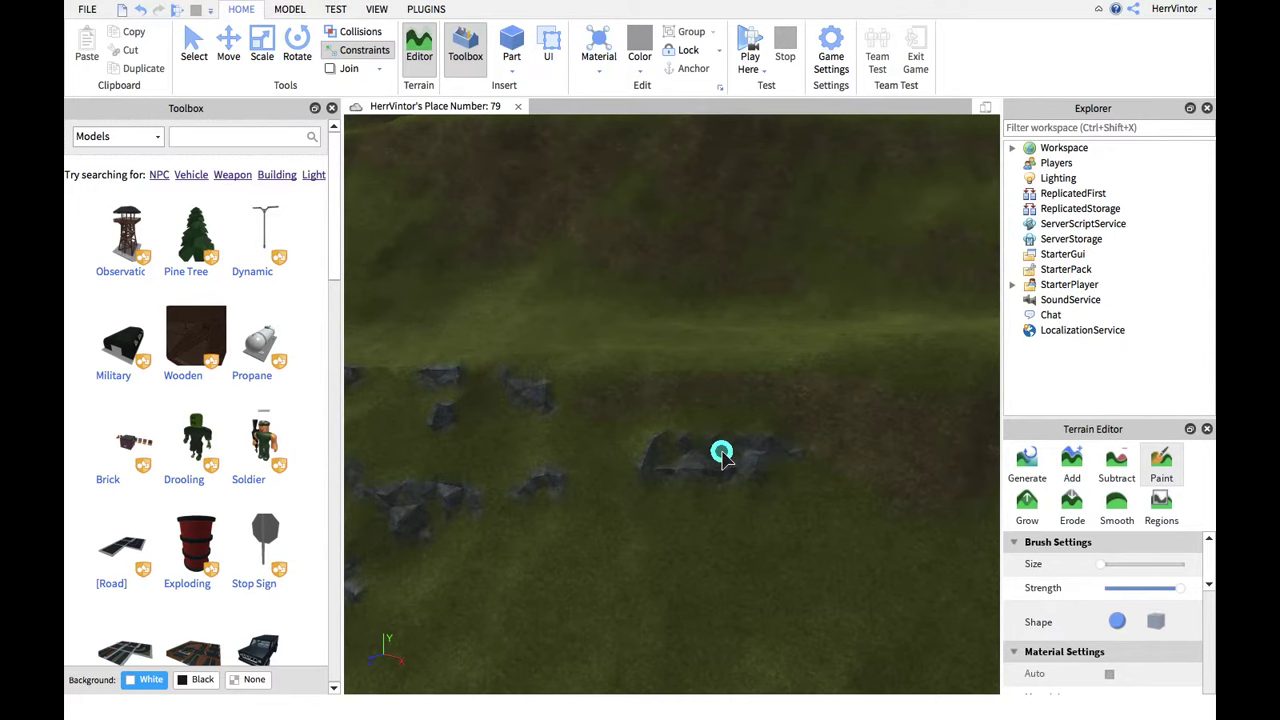
key(d)
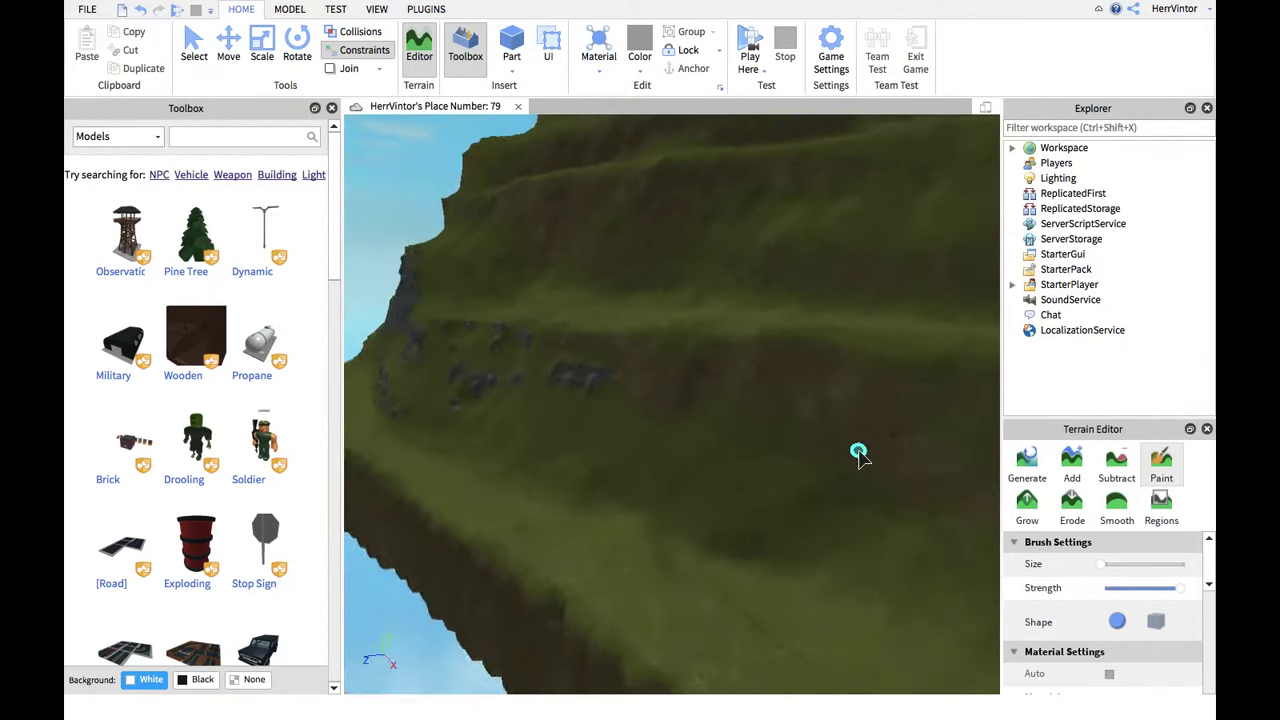
Paint a broken line of small rock patches along the foot of the slope farther around the mountain
key(w)
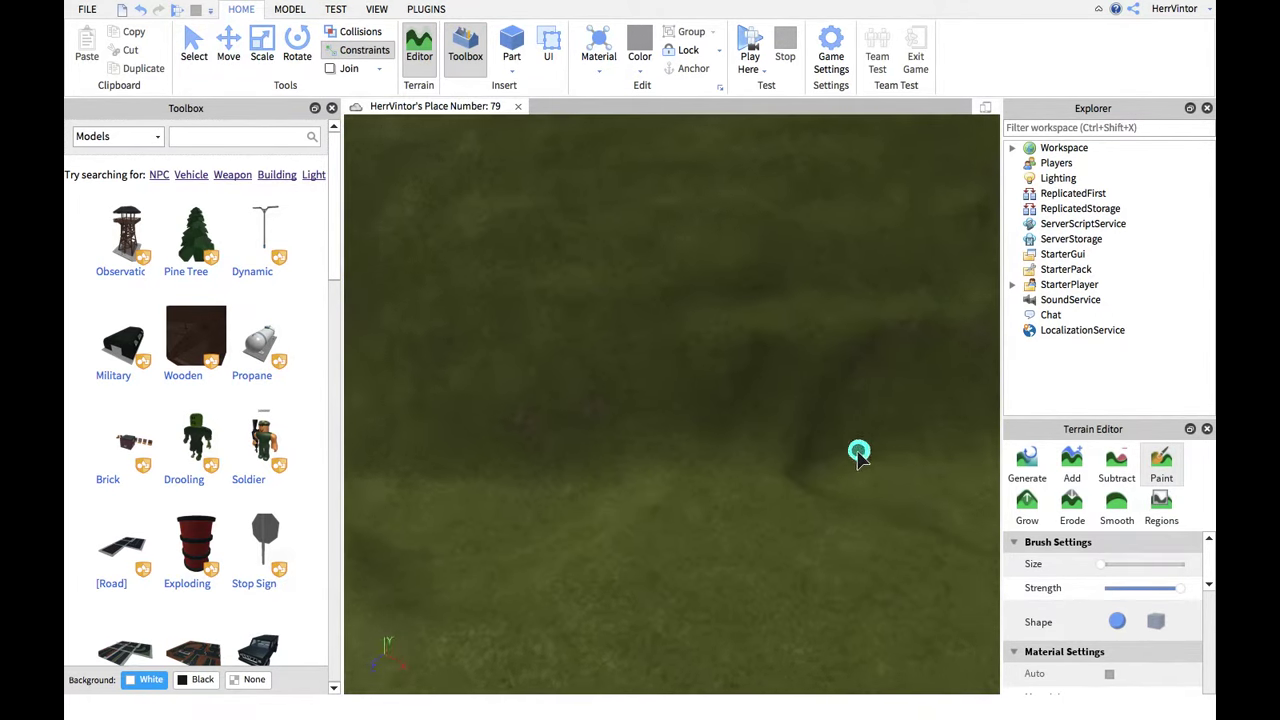
key(w)
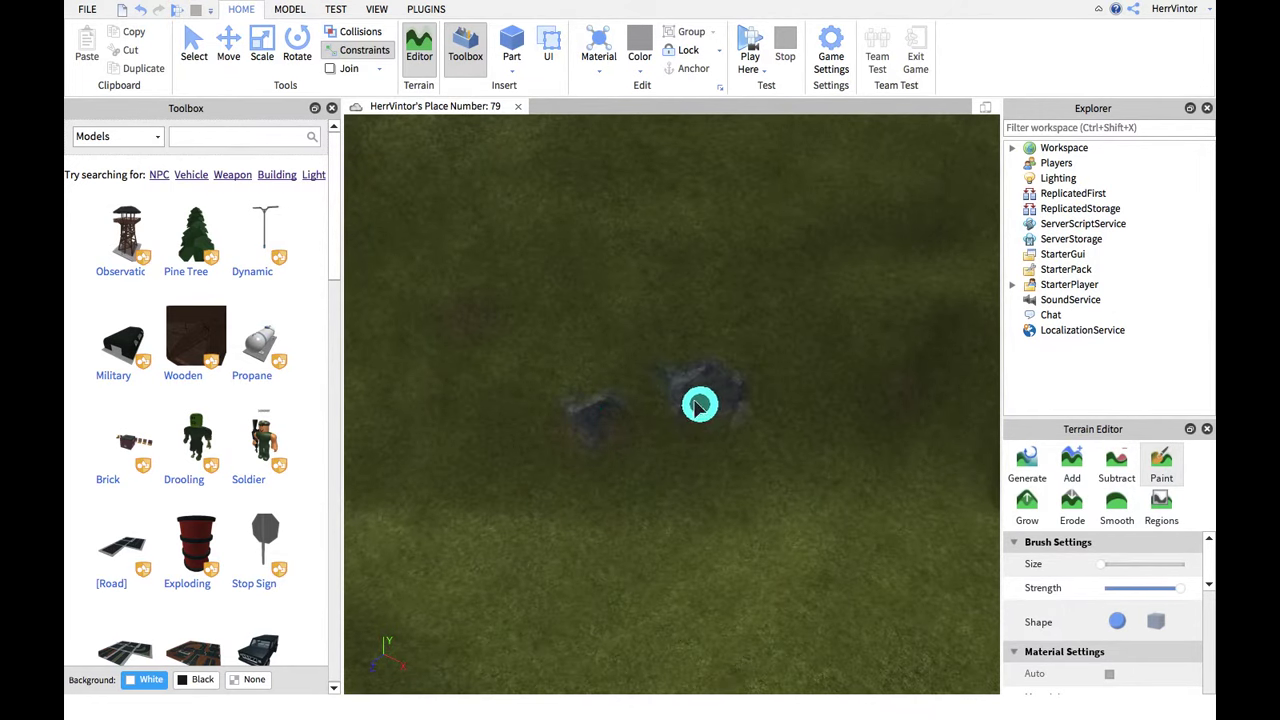
click(534, 320)
mouse_move(726, 400)
right_down()
mouse_move(760, 417)
mouse_move(703, 398)
right_up()
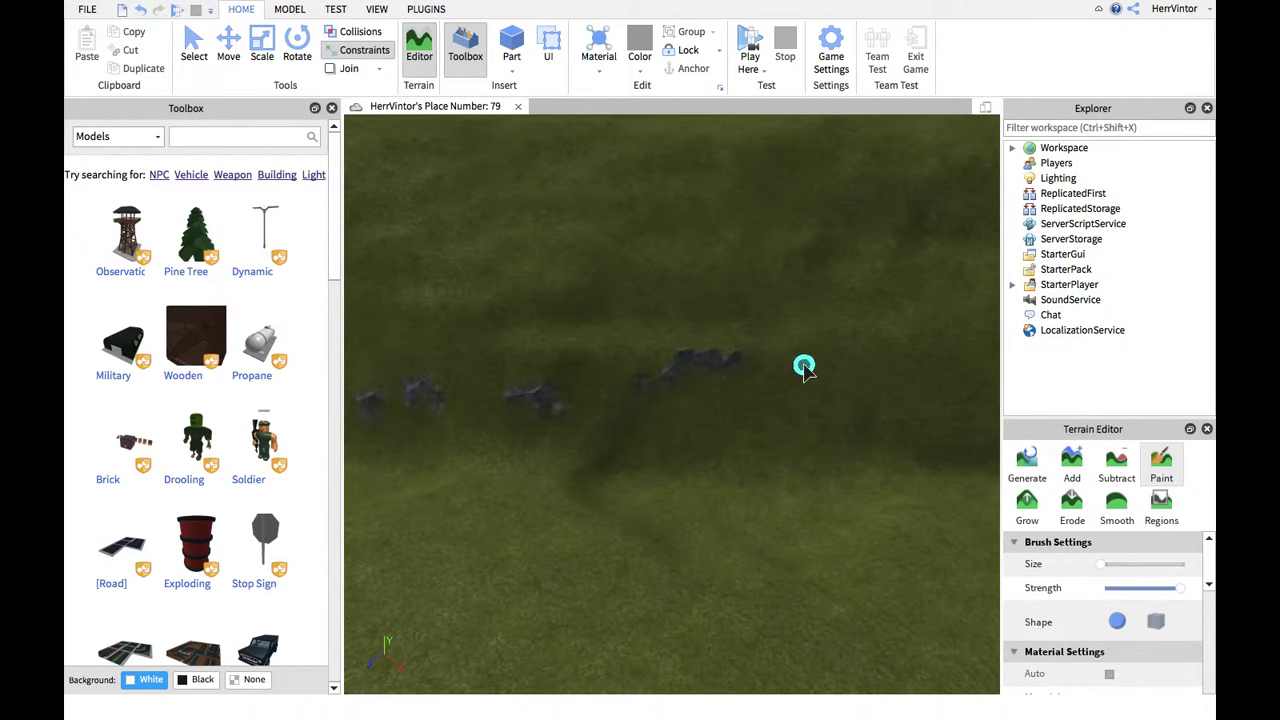
mouse_move(795, 365)
right_down()
mouse_move(773, 442)
mouse_move(823, 474)
mouse_move(789, 457)
mouse_move(604, 433)
right_up()
right_drag(705, 445, 555, 455)
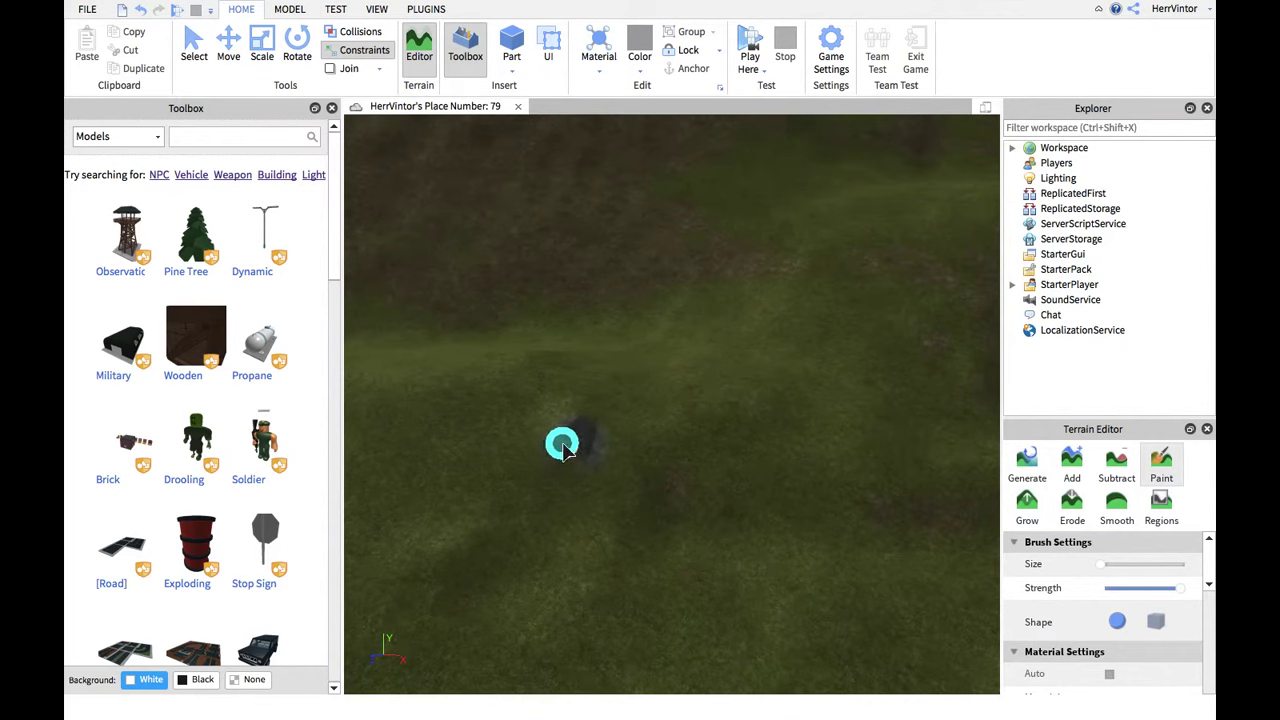
Paint two small rock outcrops and a wider rock strip on the grassy slope below the upper ledge
click(561, 444)
click(683, 505)
key(d)
drag(714, 500, 781, 500)
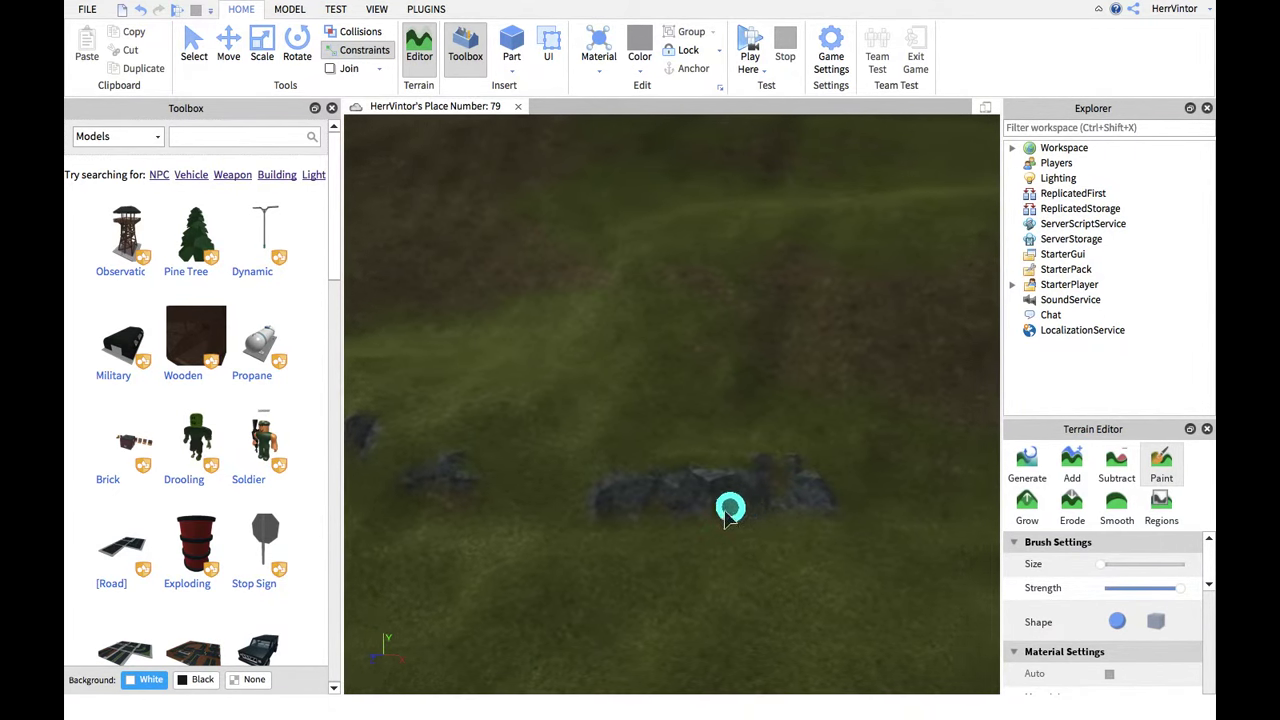
Paint a long, thin rock strip along the foot of the mountain where the slope meets the flat grass
key(s)
key(s)
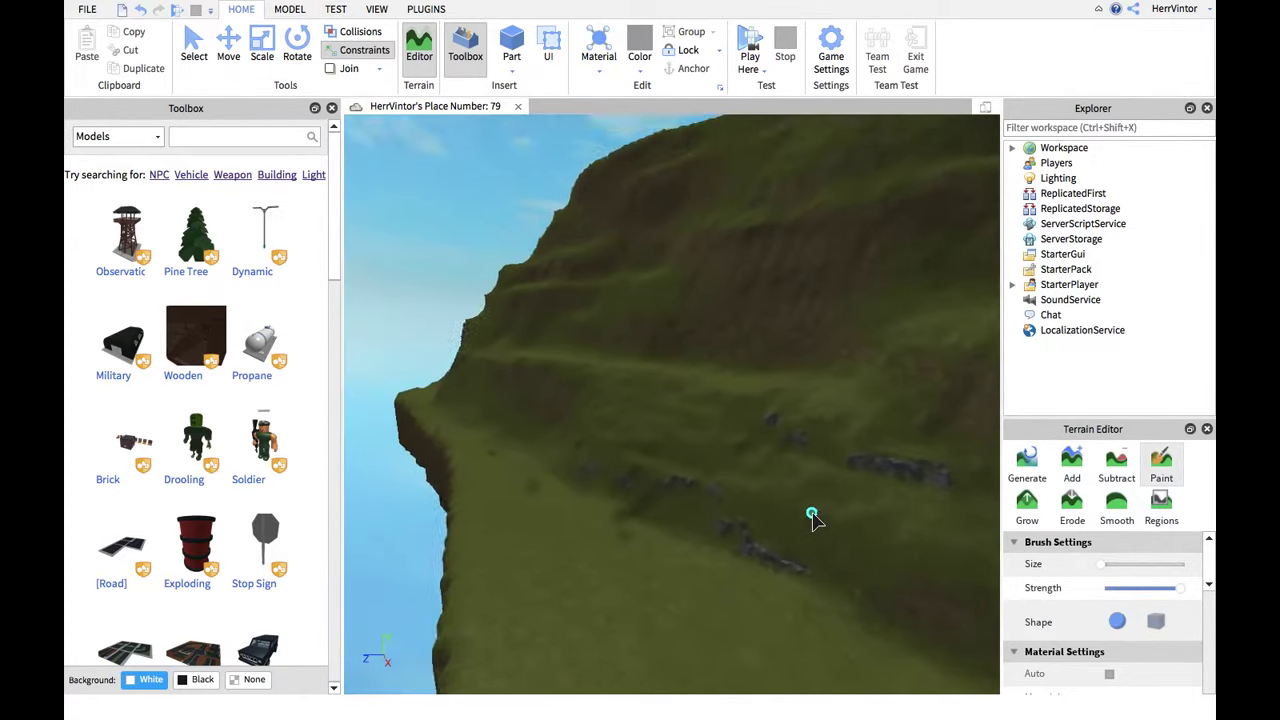
key(s)
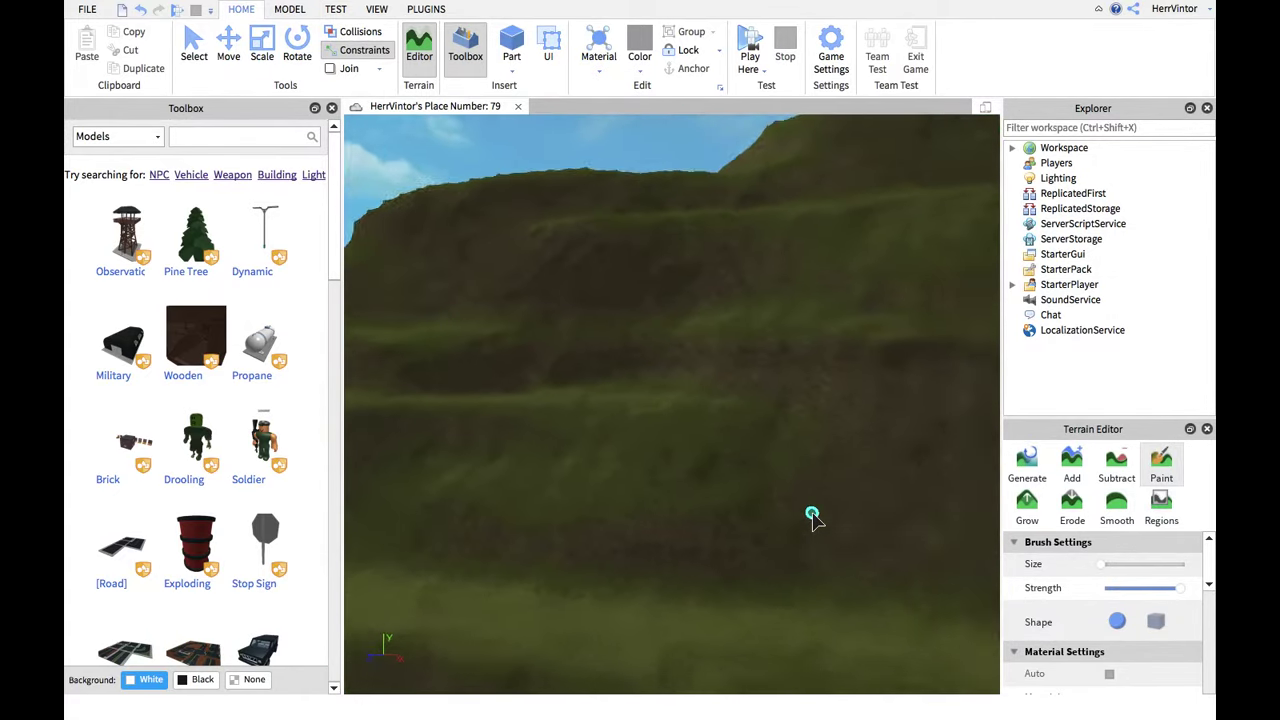
key(w)
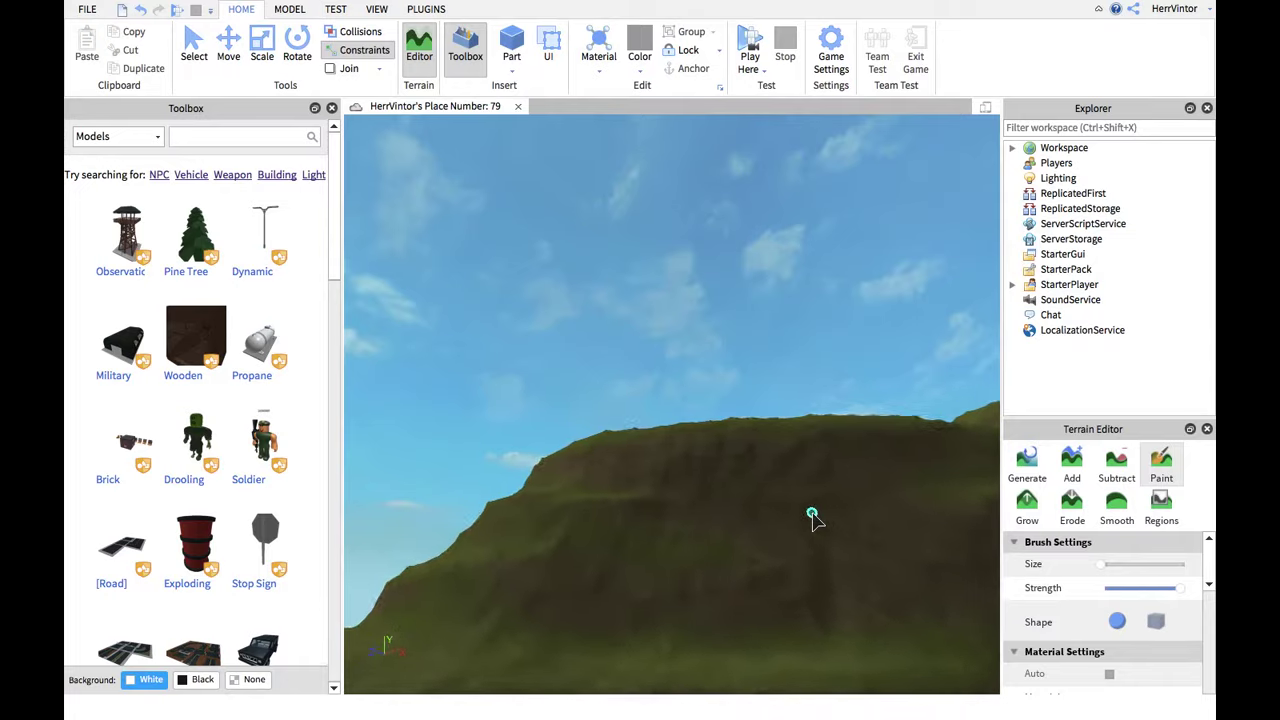
key(s)
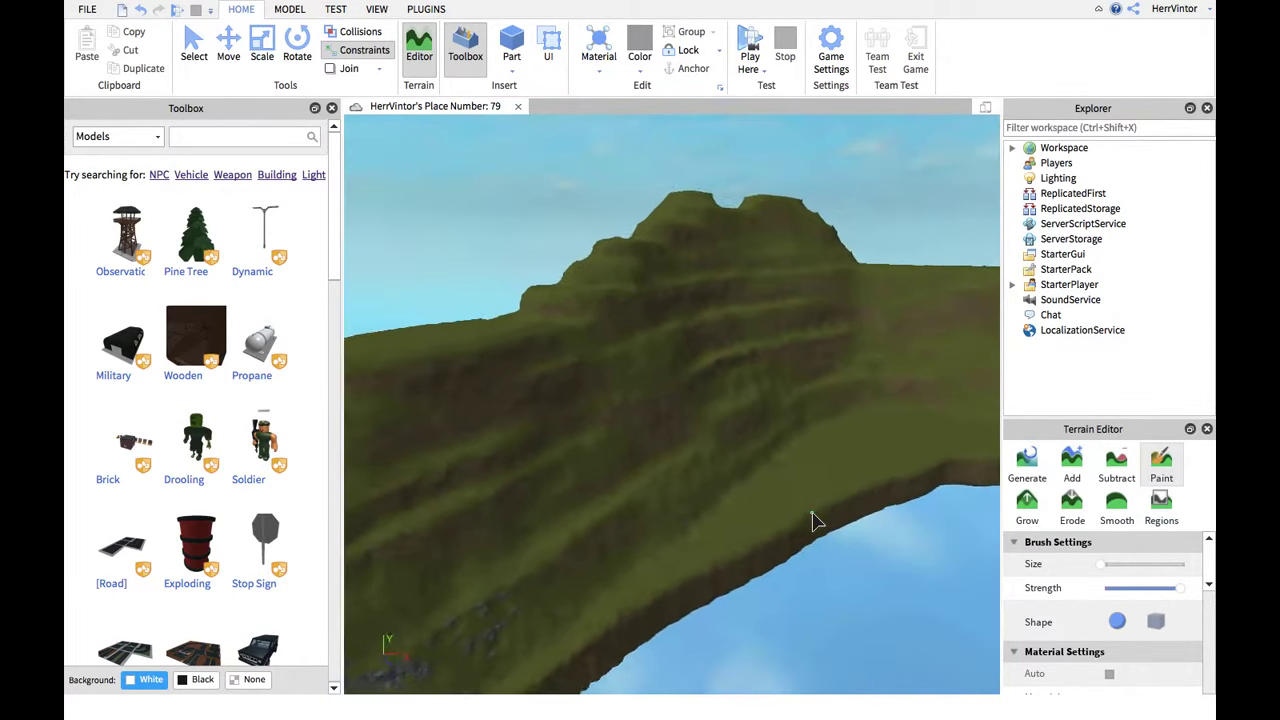
key(w)
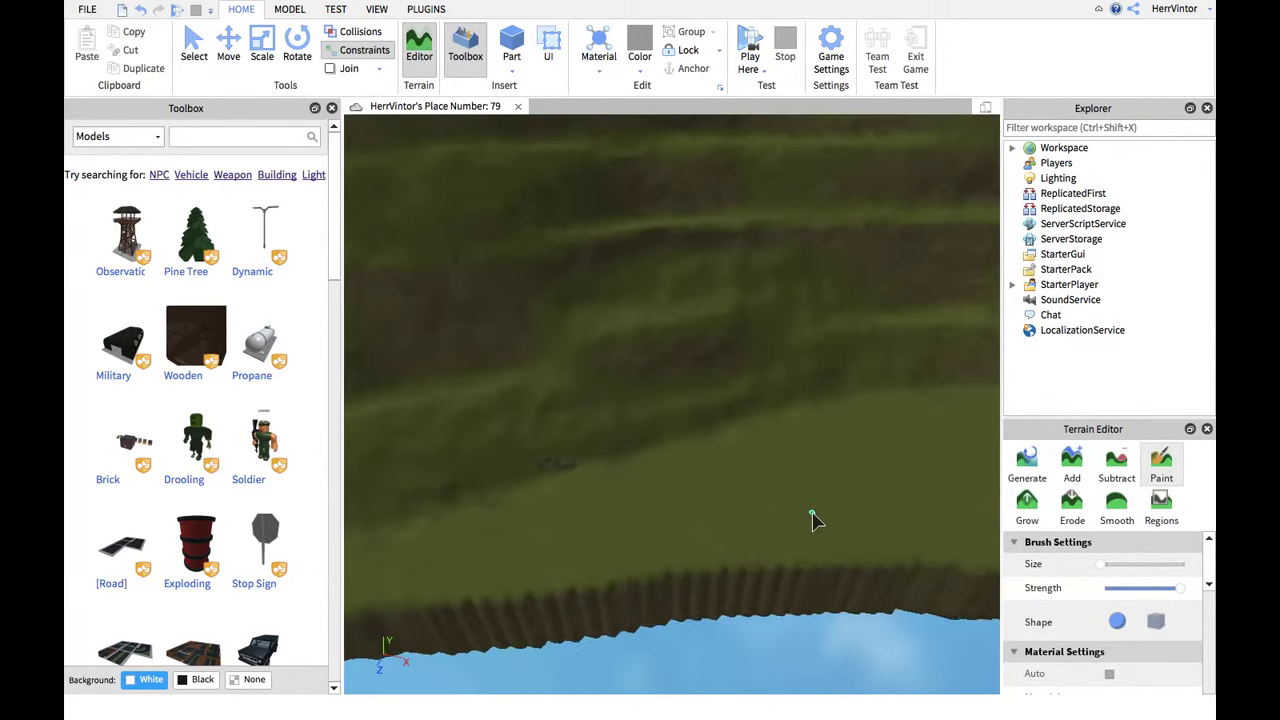
drag(585, 410, 704, 438)
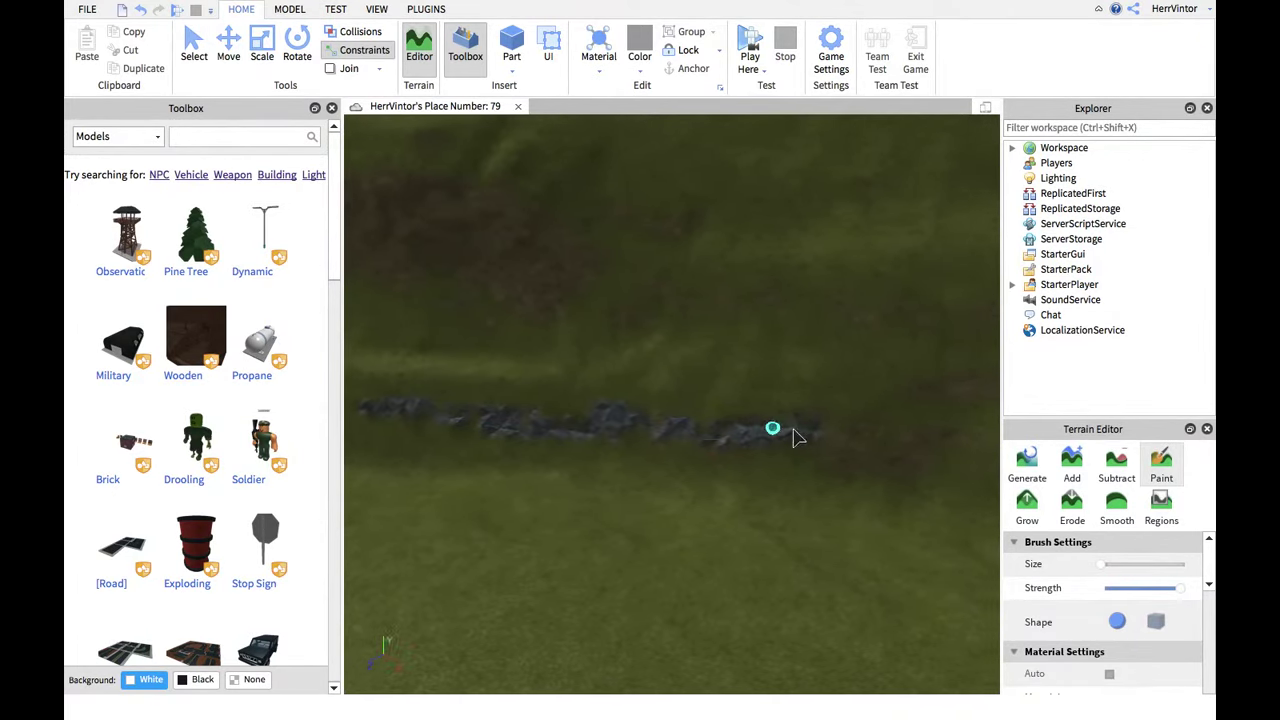
Extend and thicken the thin rock strip along the slope's foot, adding small separate rock patches around its end
mouse_move(784, 430)
mouse_down()
mouse_move(836, 448)
mouse_move(894, 444)
mouse_up()
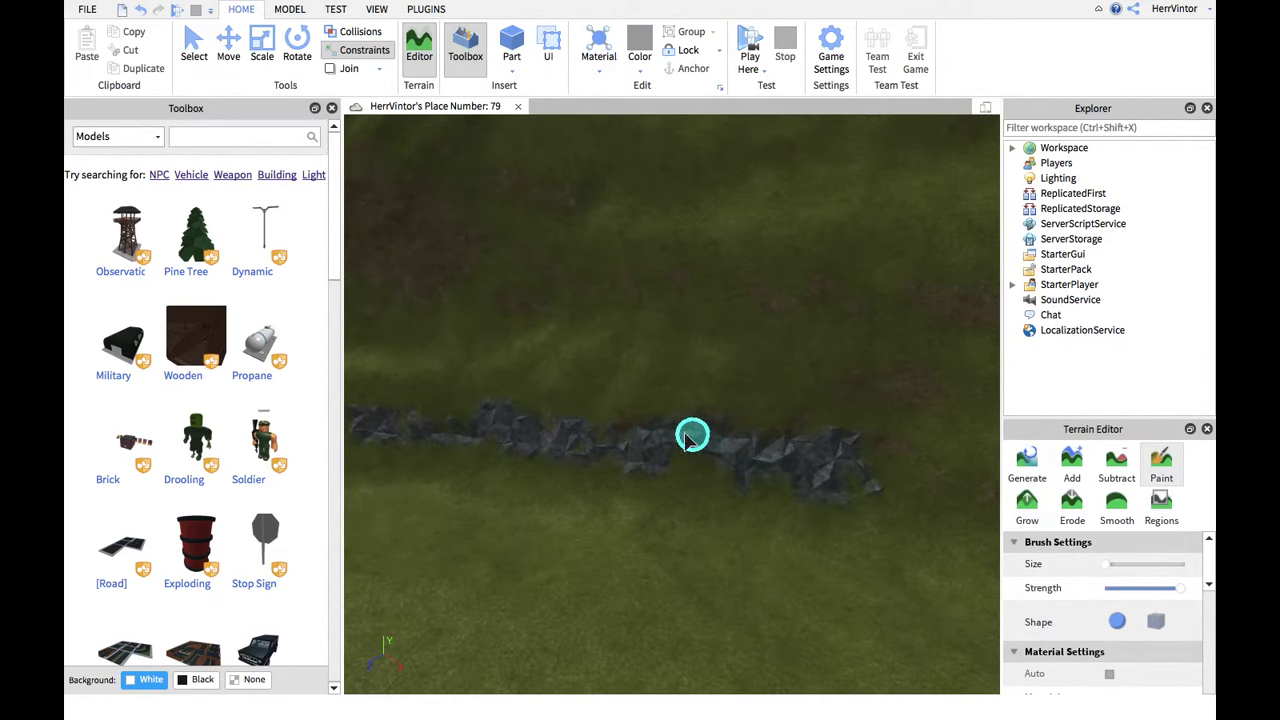
key(a)
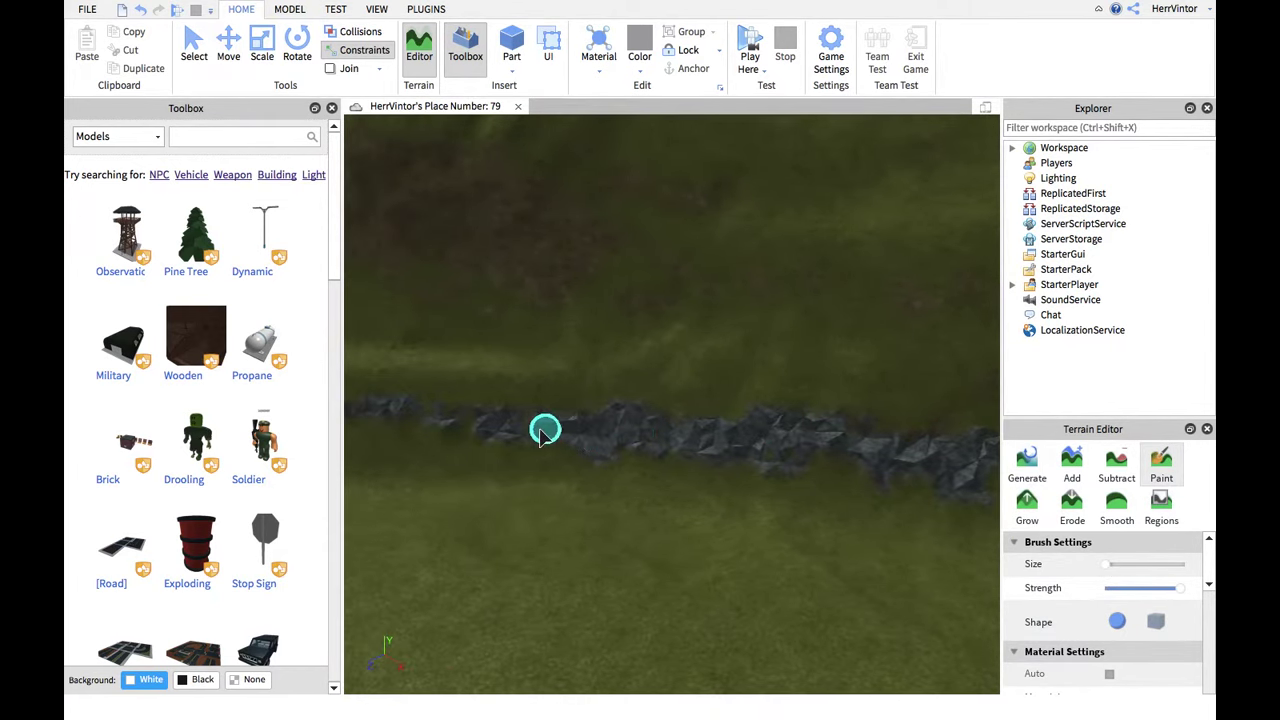
right_drag(640, 415, 908, 471)
key(w)
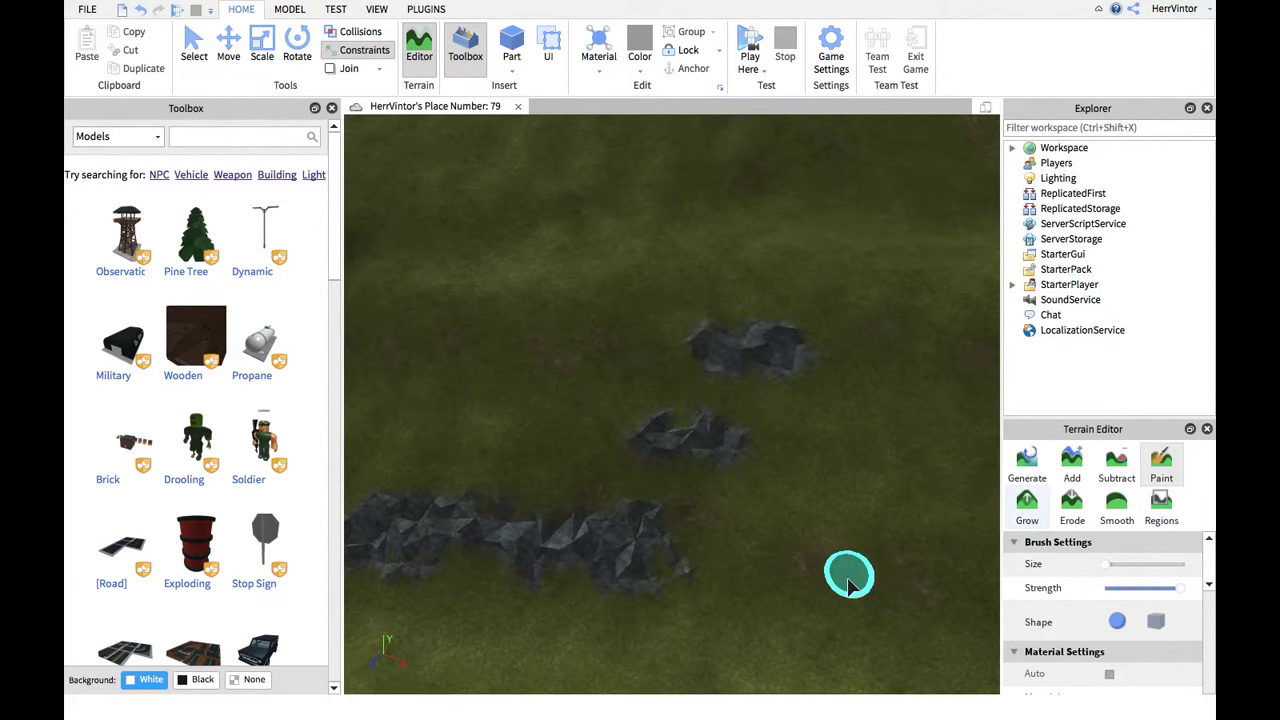
drag(789, 557, 829, 571)
right_drag(780, 514, 780, 517)
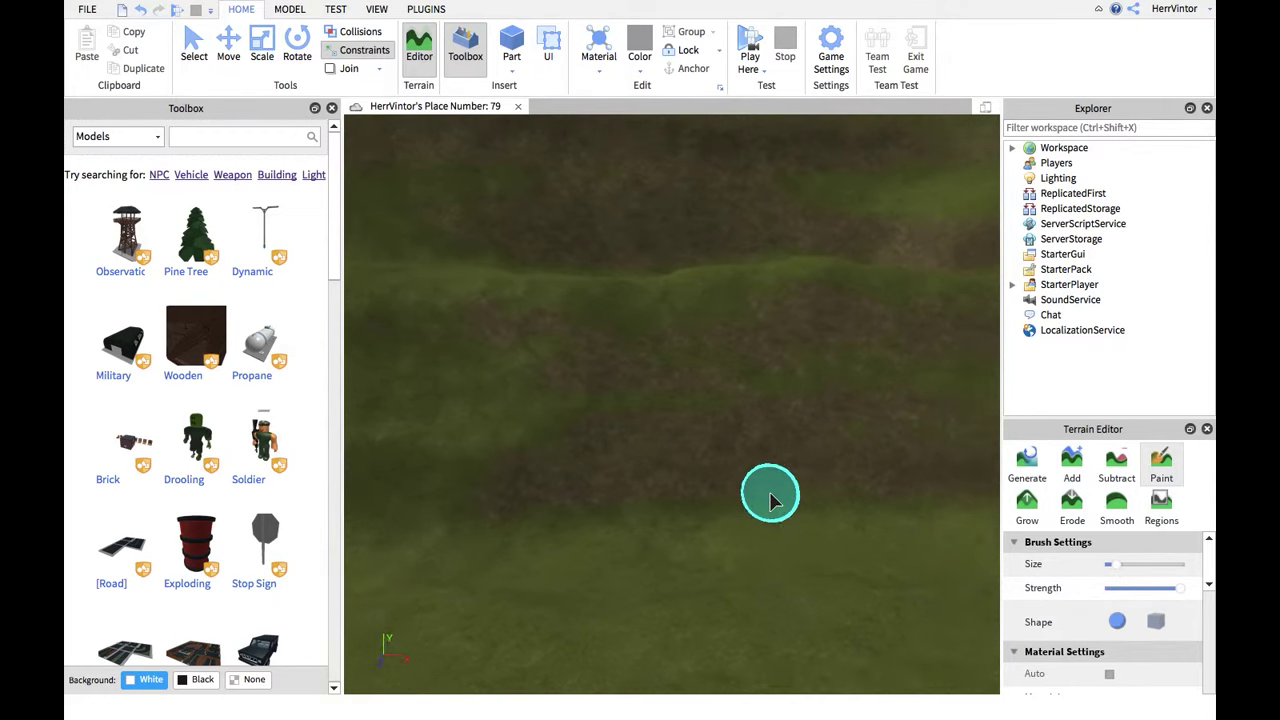
Paint a wide rock band over the dirt strip at the foot of the slope with a slightly larger brush
mouse_move(634, 497)
mouse_down()
mouse_move(541, 499)
mouse_move(753, 467)
mouse_move(910, 485)
mouse_up()
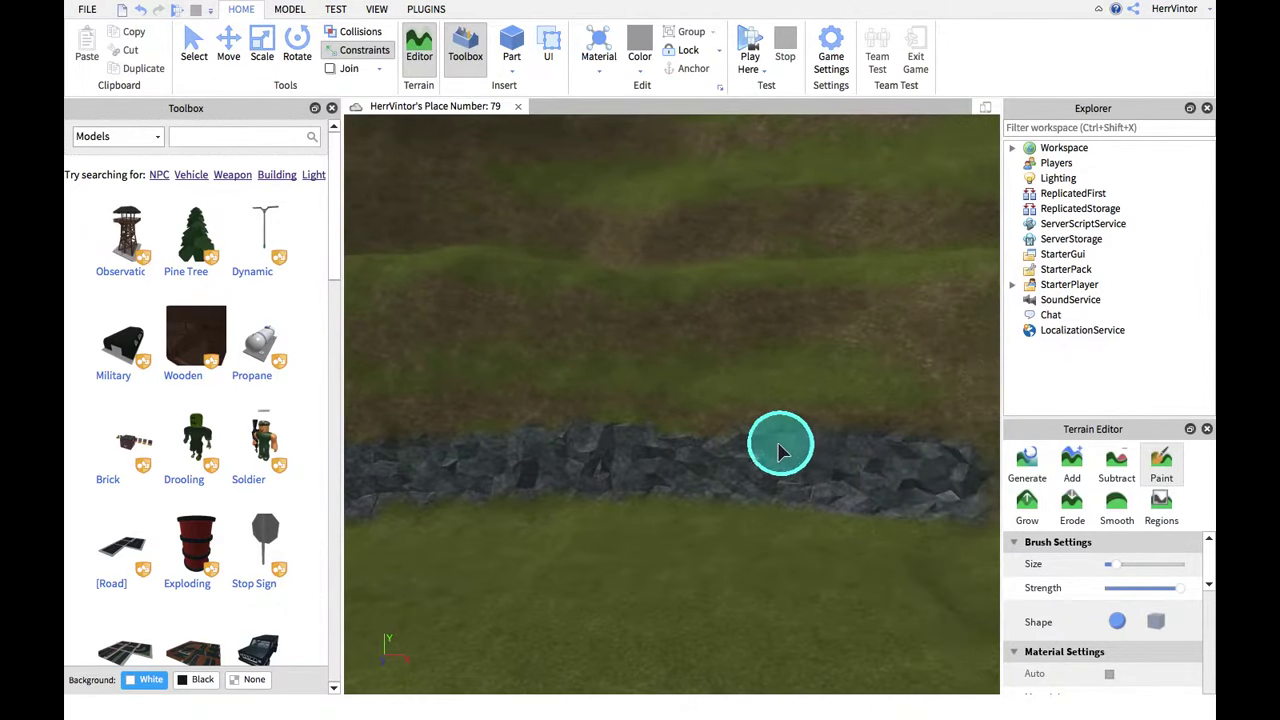
mouse_move(777, 449)
middle_down()
mouse_move(589, 457)
mouse_move(869, 493)
mouse_move(609, 491)
mouse_move(716, 503)
middle_up()
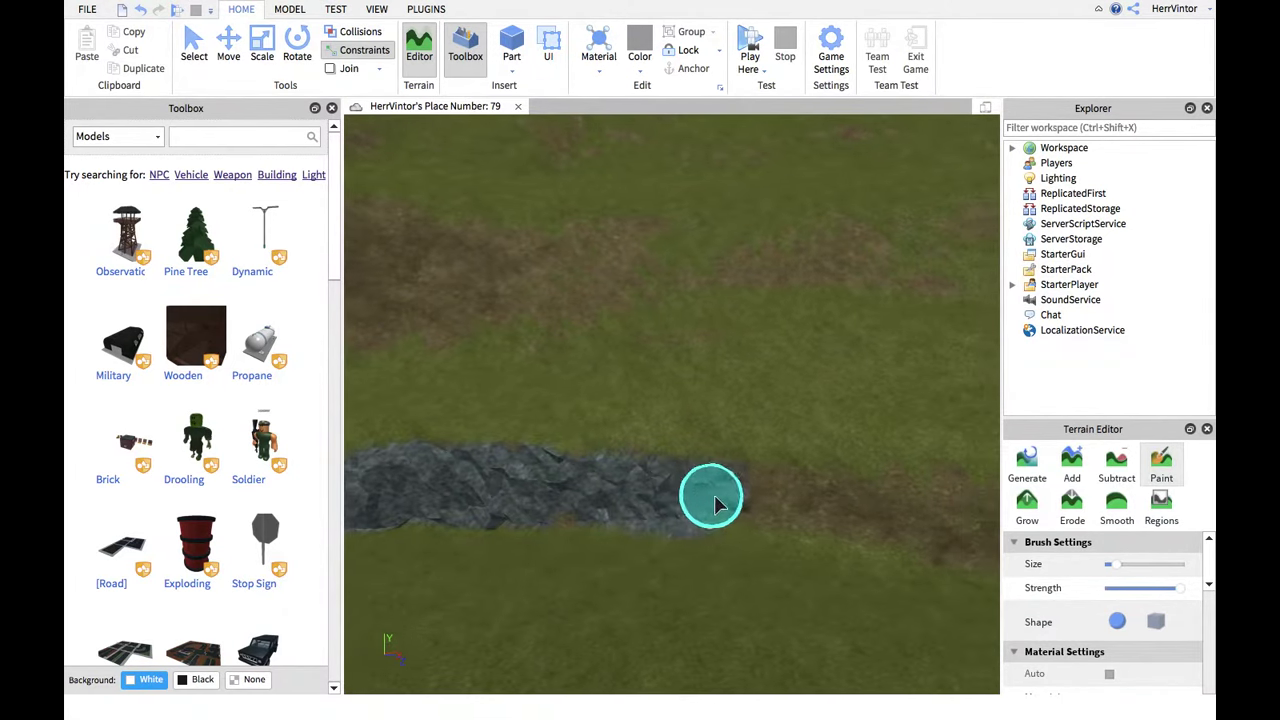
mouse_move(716, 503)
mouse_down()
mouse_move(903, 529)
mouse_move(757, 497)
mouse_move(511, 532)
mouse_move(818, 488)
mouse_move(786, 474)
mouse_move(480, 494)
mouse_move(633, 505)
mouse_move(780, 480)
mouse_move(737, 472)
mouse_up()
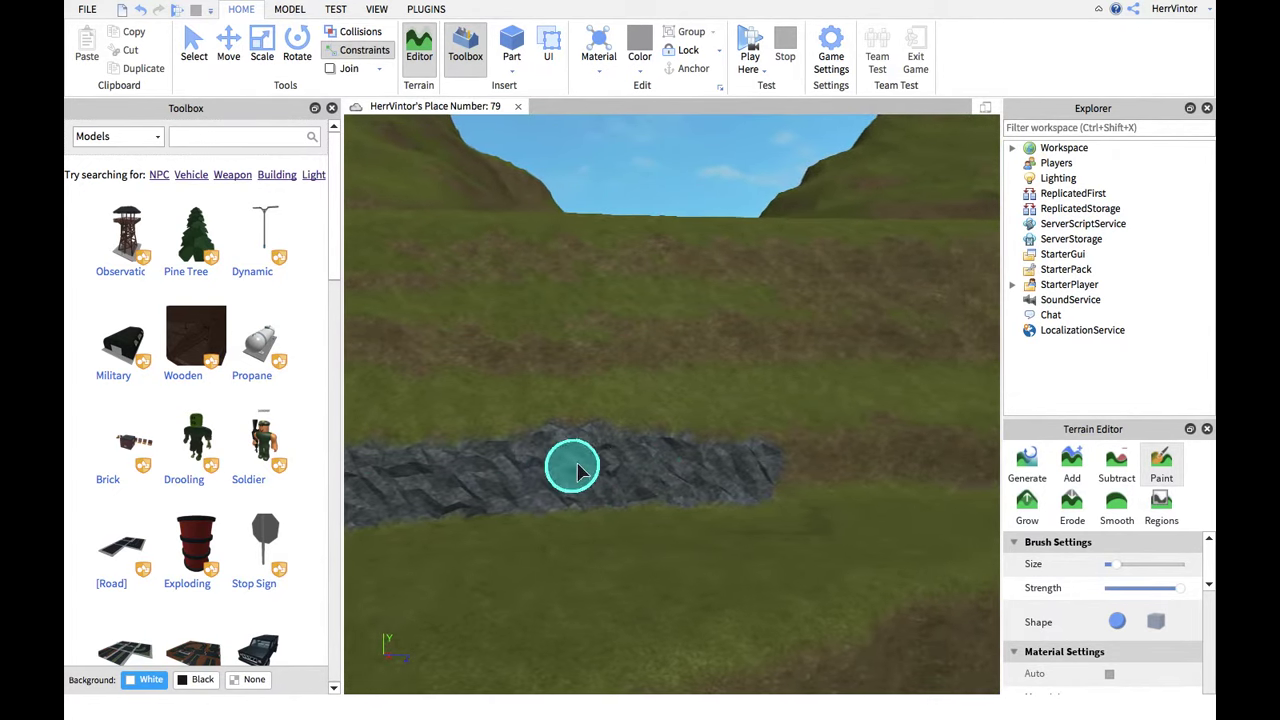
key(d)
key(d)
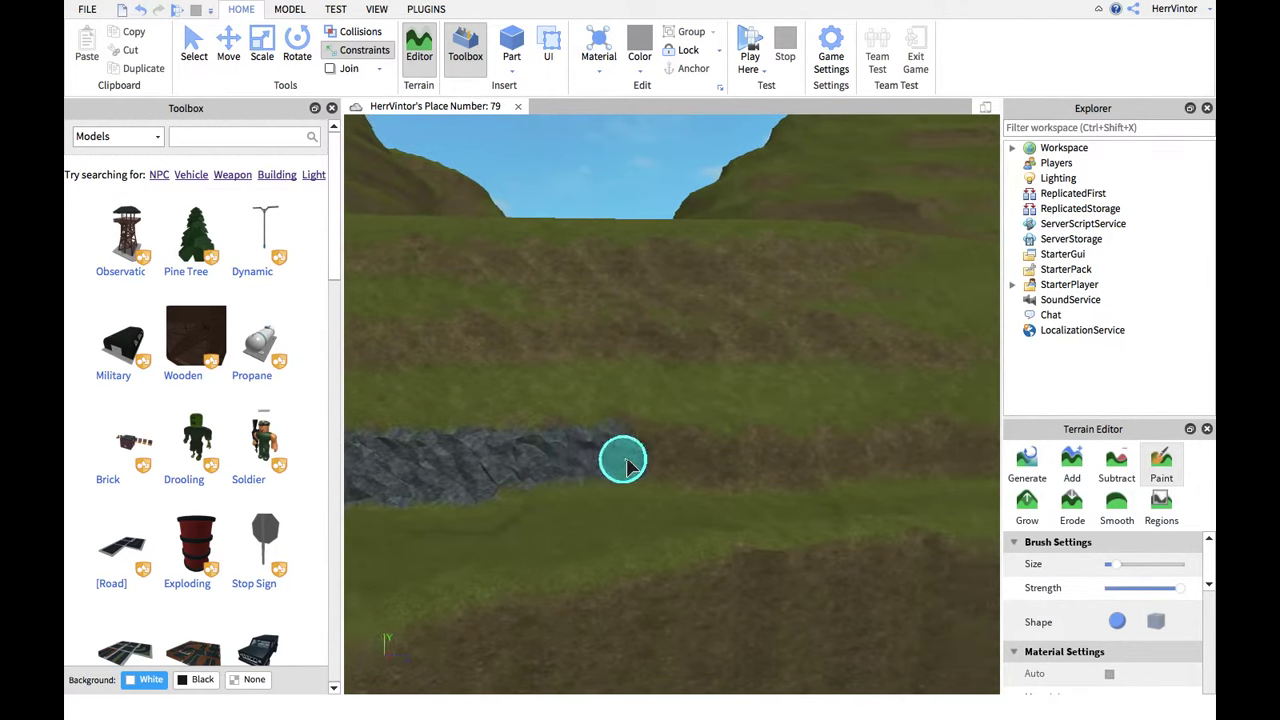
Extend the wide rock band along the dirt strip on the grassy ledge above the cliff
drag(595, 468, 745, 460)
drag(524, 472, 755, 460)
mouse_move(575, 462)
mouse_down()
mouse_move(733, 441)
mouse_move(654, 449)
mouse_move(706, 442)
mouse_move(664, 436)
mouse_move(522, 479)
mouse_move(562, 473)
mouse_move(502, 464)
mouse_move(739, 446)
mouse_move(520, 471)
mouse_move(866, 471)
mouse_move(813, 464)
mouse_move(823, 470)
mouse_move(592, 496)
mouse_move(679, 485)
mouse_move(616, 473)
mouse_move(683, 470)
mouse_up()
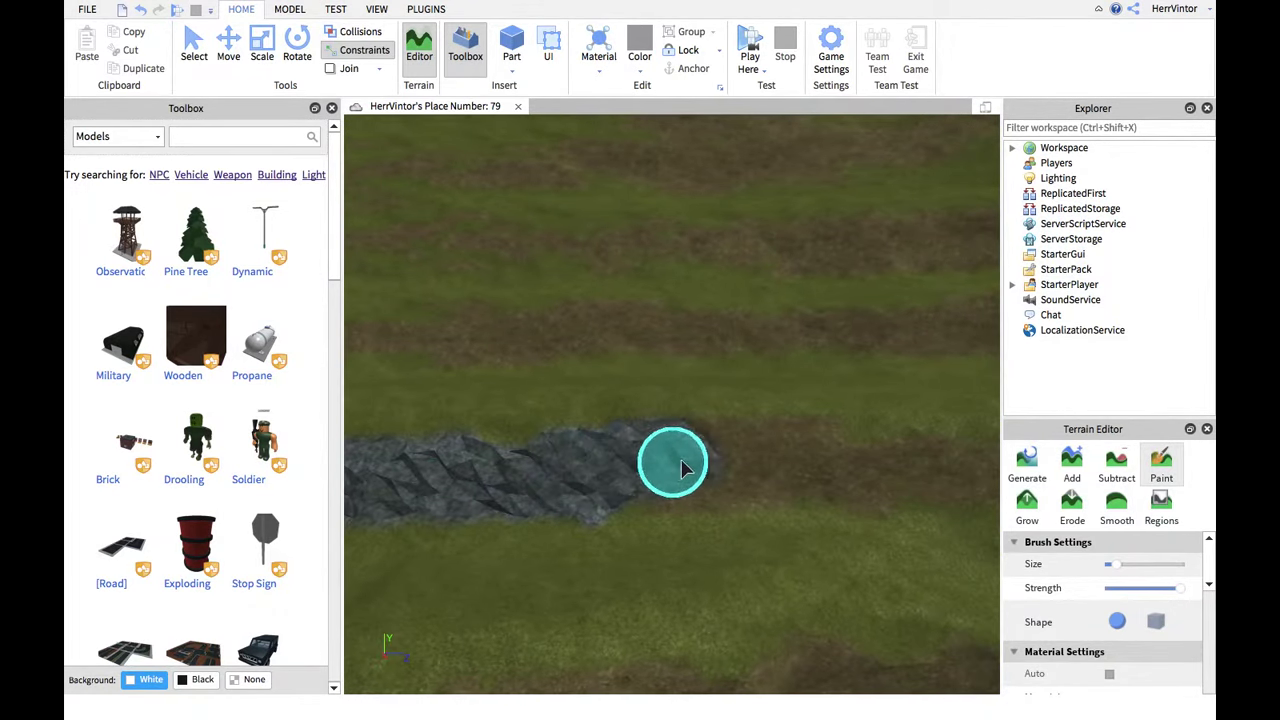
mouse_move(593, 488)
mouse_down()
mouse_move(807, 482)
mouse_move(707, 482)
mouse_move(859, 497)
mouse_move(704, 463)
mouse_move(542, 485)
mouse_move(564, 490)
mouse_move(592, 482)
mouse_move(514, 478)
mouse_move(645, 472)
mouse_up()
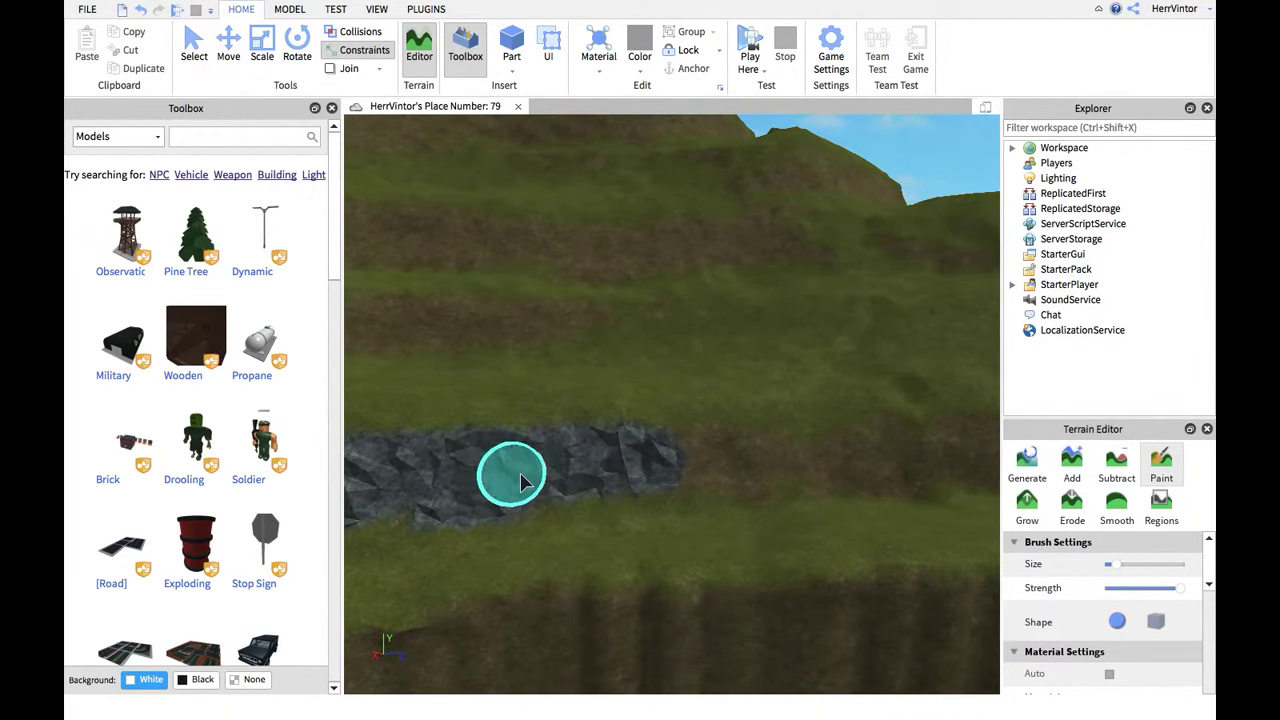
mouse_move(477, 490)
mouse_down()
mouse_move(636, 471)
mouse_move(528, 465)
mouse_up()
mouse_move(677, 468)
mouse_down()
mouse_move(808, 463)
mouse_move(690, 470)
mouse_up()
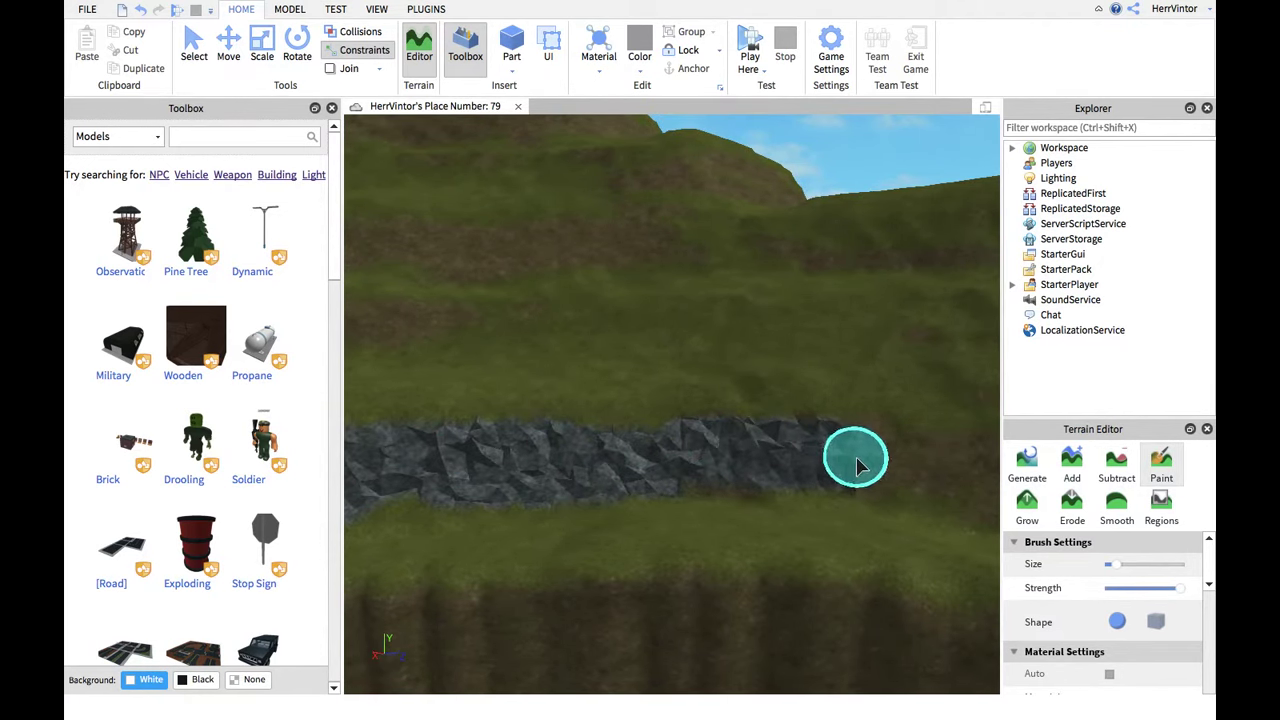
Continue the rock band along the ledge and paint jagged rock peaks up the slope with a smaller brush
mouse_move(740, 472)
right_down()
mouse_move(746, 456)
mouse_move(674, 470)
mouse_move(735, 478)
mouse_move(762, 465)
right_up()
mouse_move(650, 502)
right_down()
mouse_move(674, 480)
mouse_move(560, 458)
right_up()
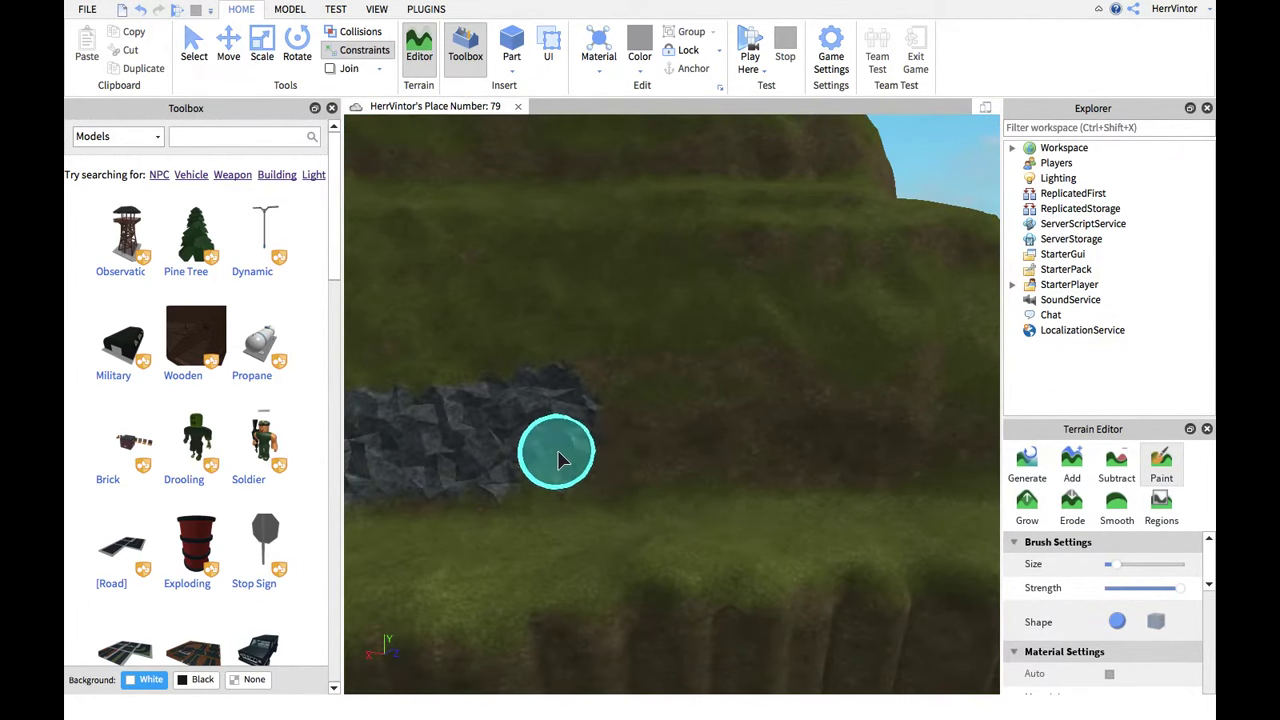
mouse_move(700, 468)
right_down()
mouse_move(797, 458)
mouse_move(746, 460)
right_up()
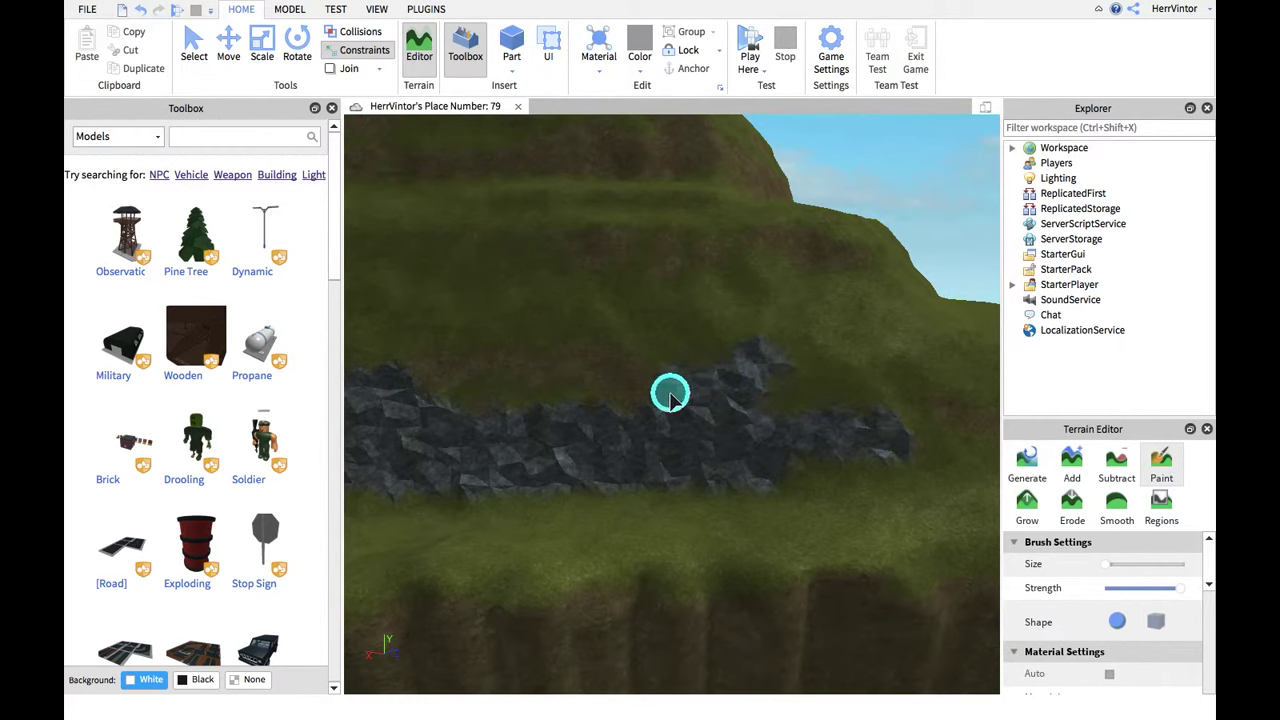
right_drag(645, 393, 669, 383)
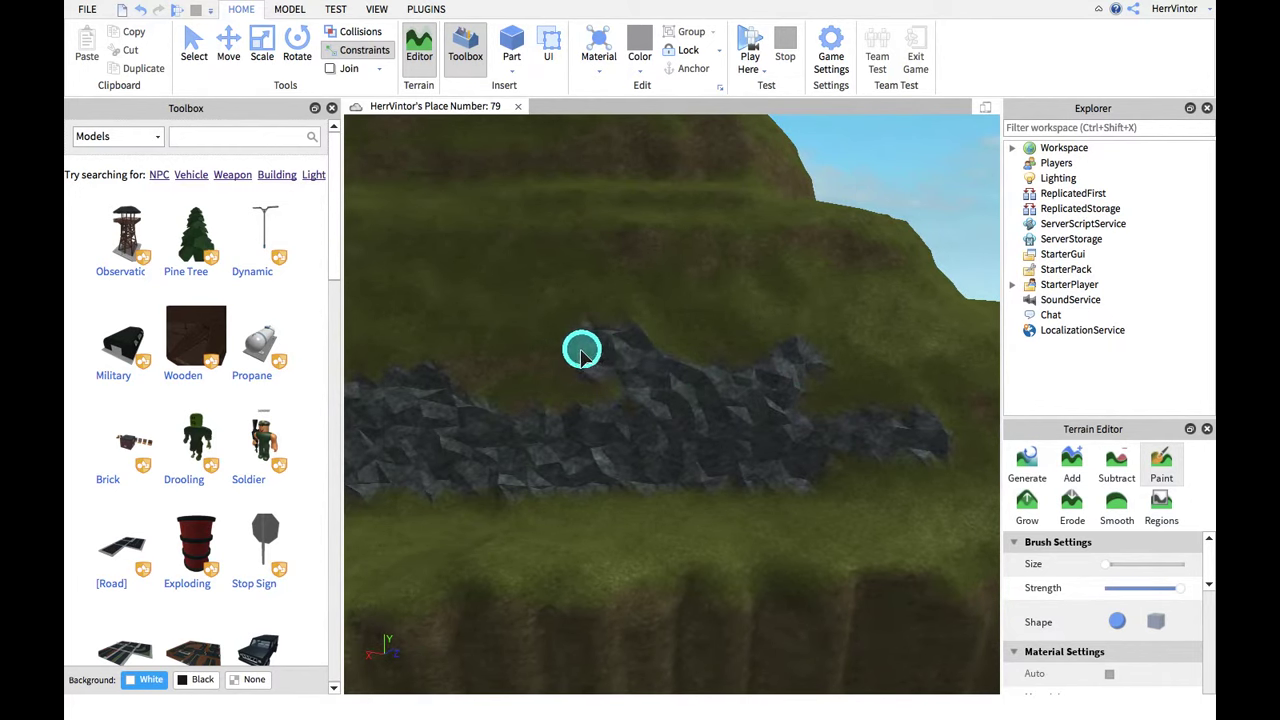
mouse_move(463, 368)
right_down()
mouse_move(611, 320)
mouse_move(611, 306)
mouse_move(617, 318)
right_up()
scroll(757, 380, up, 2)
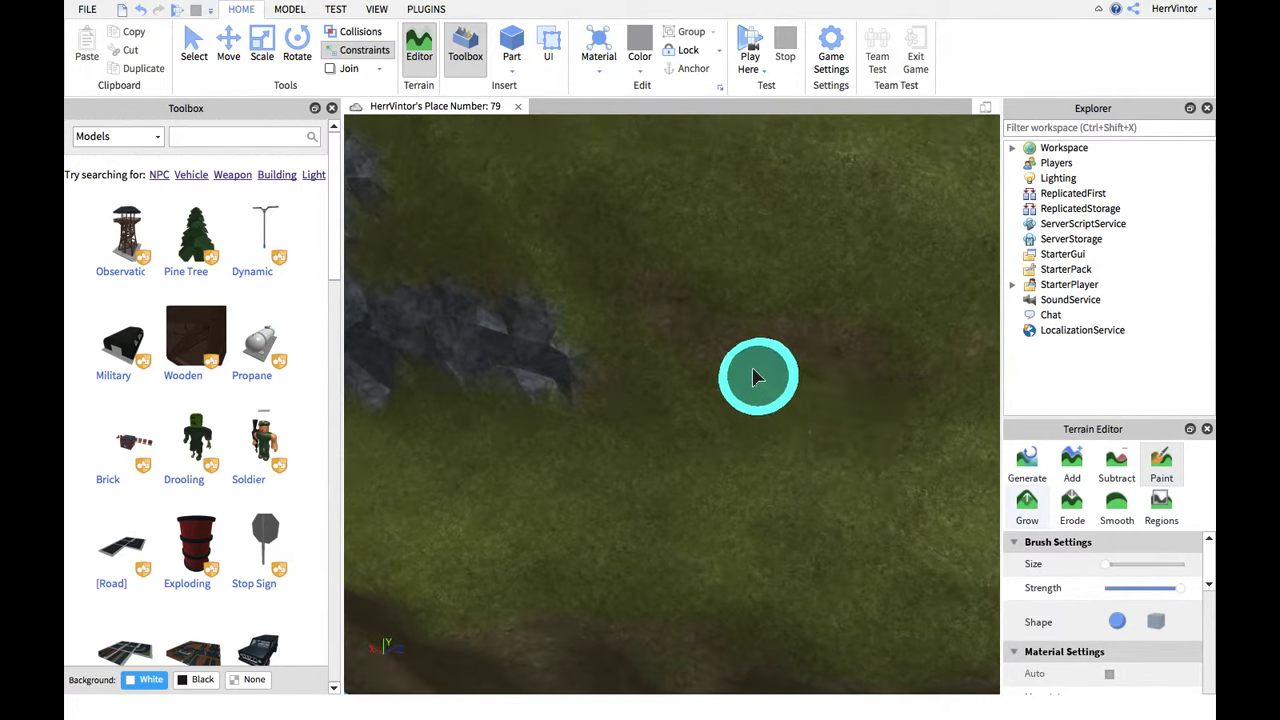
Paint a jagged rock outcrop over the dirt patch at the mountain's outer corner
right_drag(812, 347, 812, 347)
mouse_move(754, 383)
right_down()
mouse_move(640, 415)
mouse_move(666, 383)
mouse_move(700, 405)
mouse_move(660, 429)
mouse_move(603, 389)
mouse_move(600, 428)
right_up()
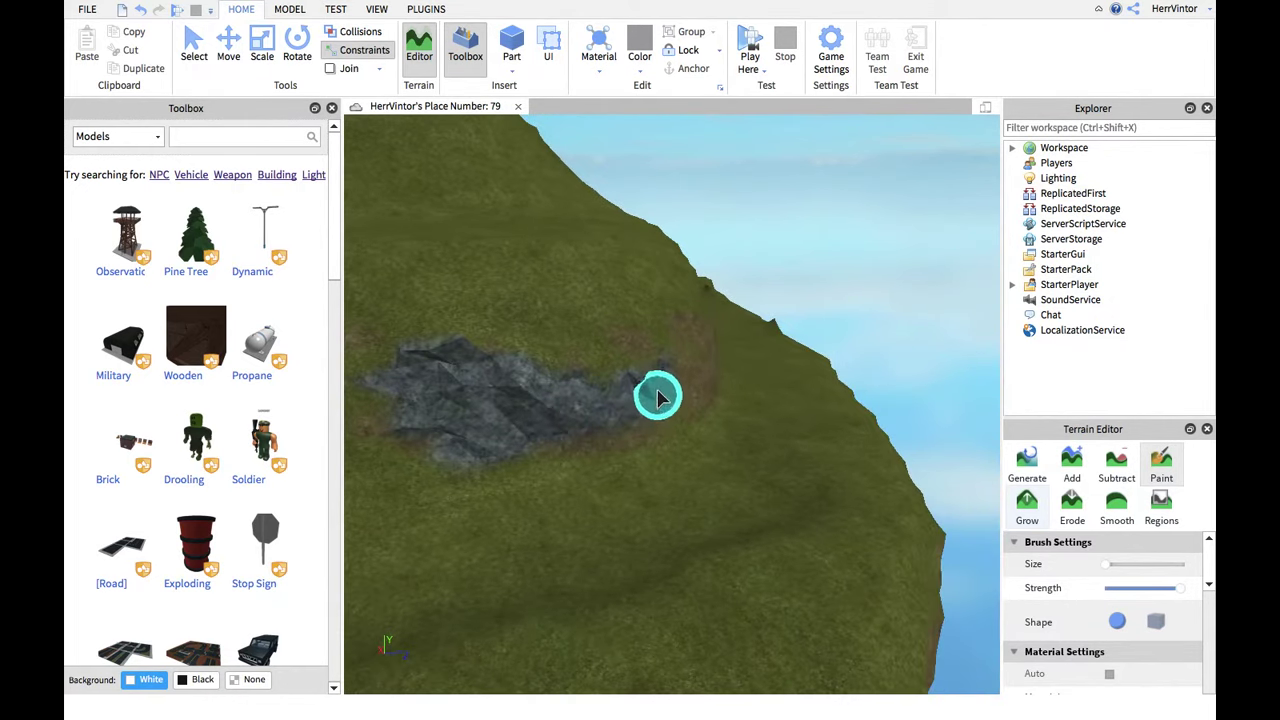
mouse_move(660, 390)
right_down()
mouse_move(651, 380)
mouse_move(509, 449)
mouse_move(645, 478)
right_up()
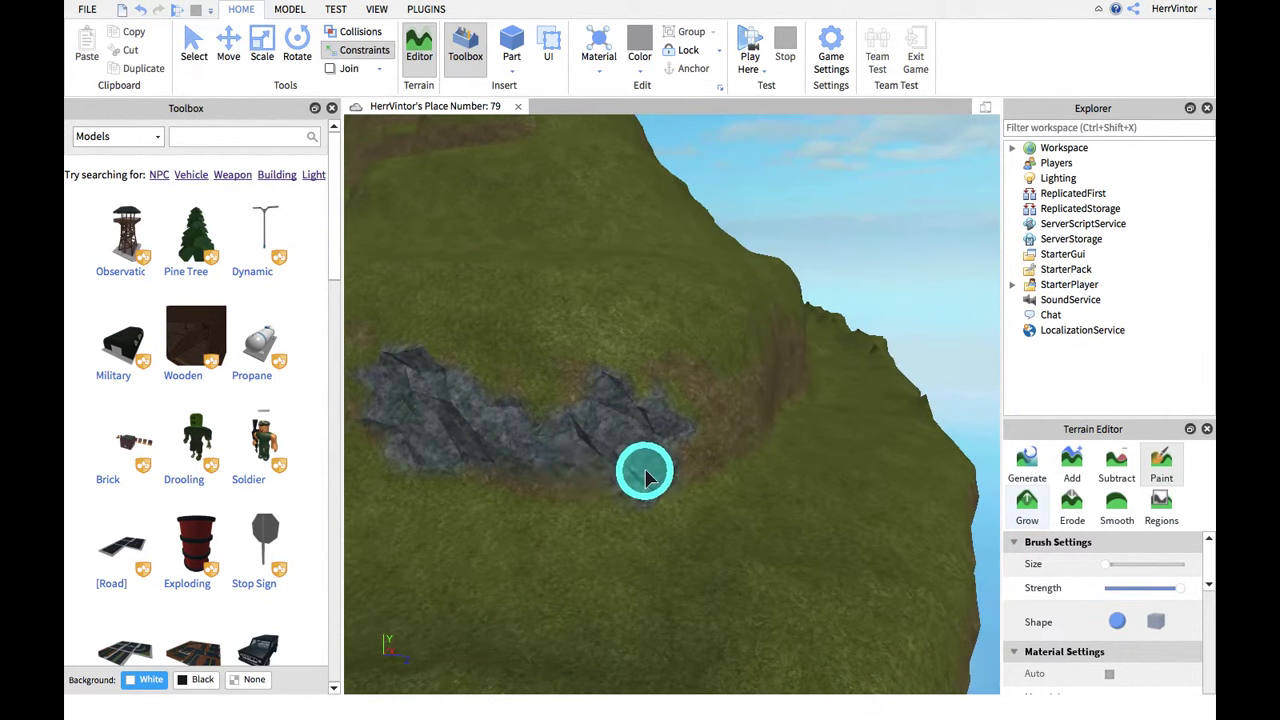
right_drag(478, 458, 580, 472)
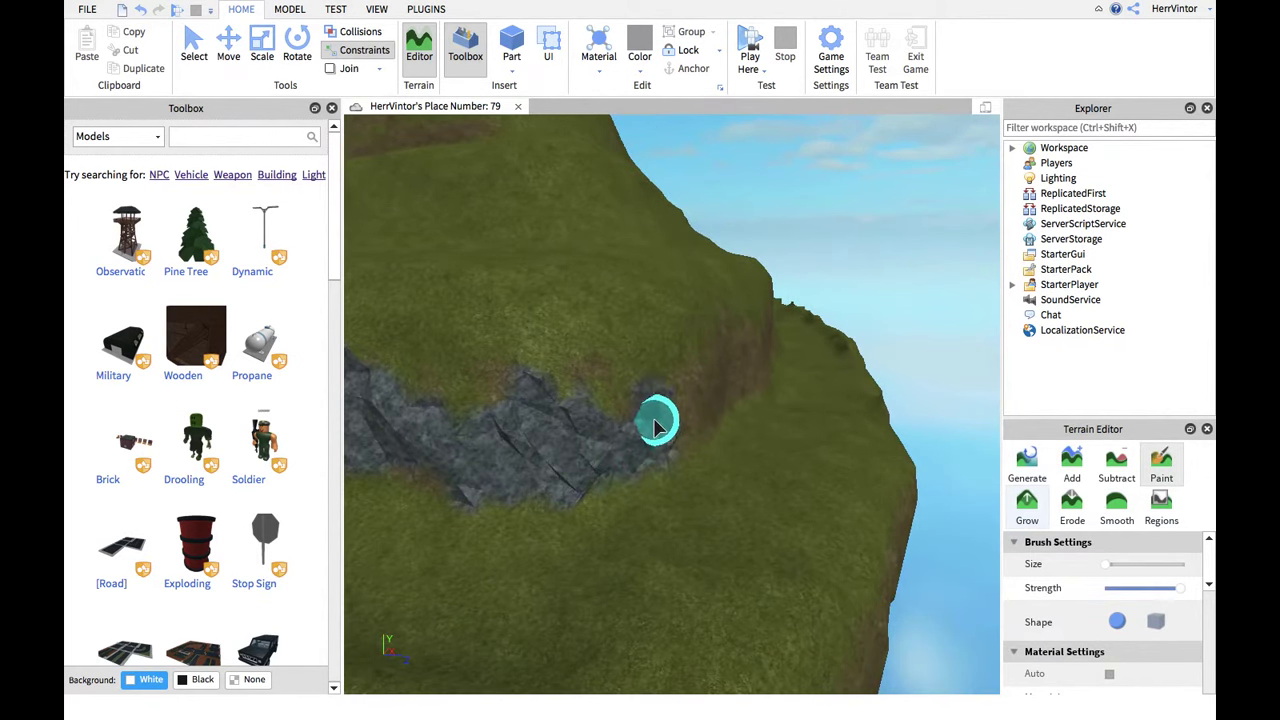
right_drag(655, 427, 650, 434)
mouse_move(660, 385)
right_down()
mouse_move(634, 434)
mouse_move(645, 422)
right_up()
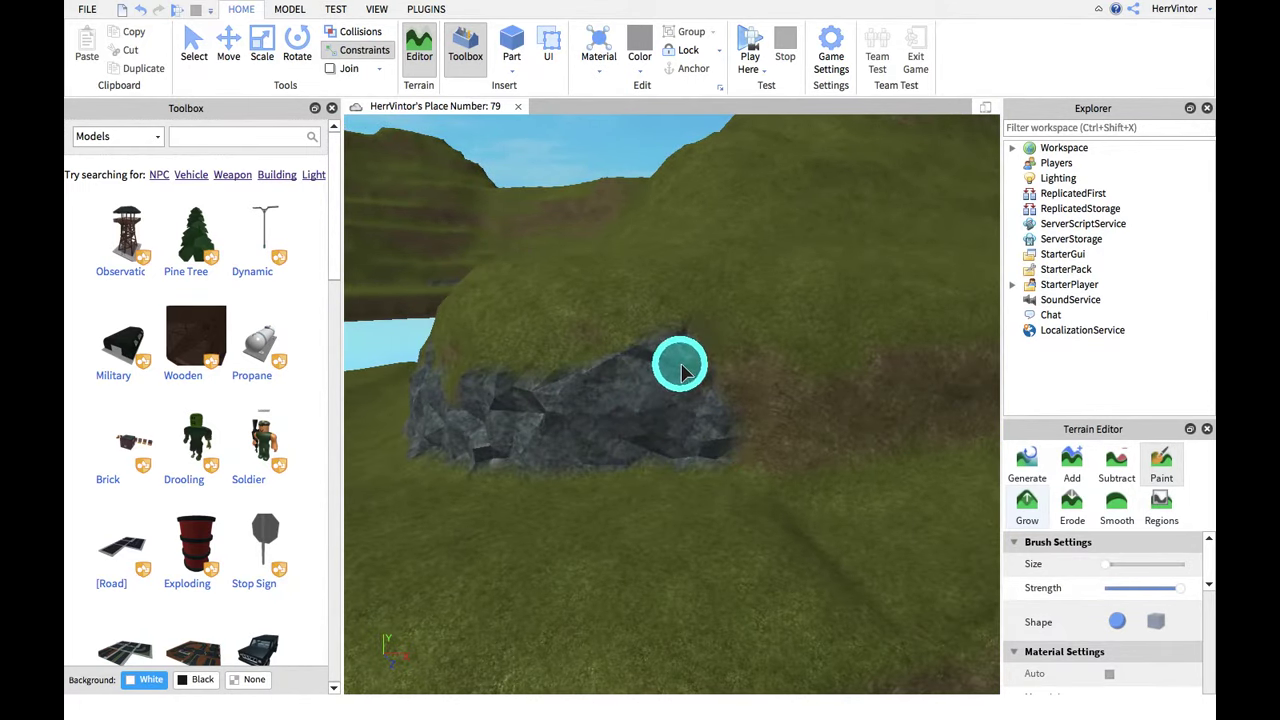
Continue the rock from the corner outcrop as a wide, uneven band over the dirt bank above the cliff
mouse_move(755, 407)
right_down()
mouse_move(678, 415)
mouse_move(709, 449)
mouse_move(595, 393)
right_up()
drag(595, 393, 782, 363)
right_drag(688, 393, 616, 428)
mouse_move(797, 402)
mouse_down()
mouse_move(728, 412)
mouse_move(817, 406)
mouse_up()
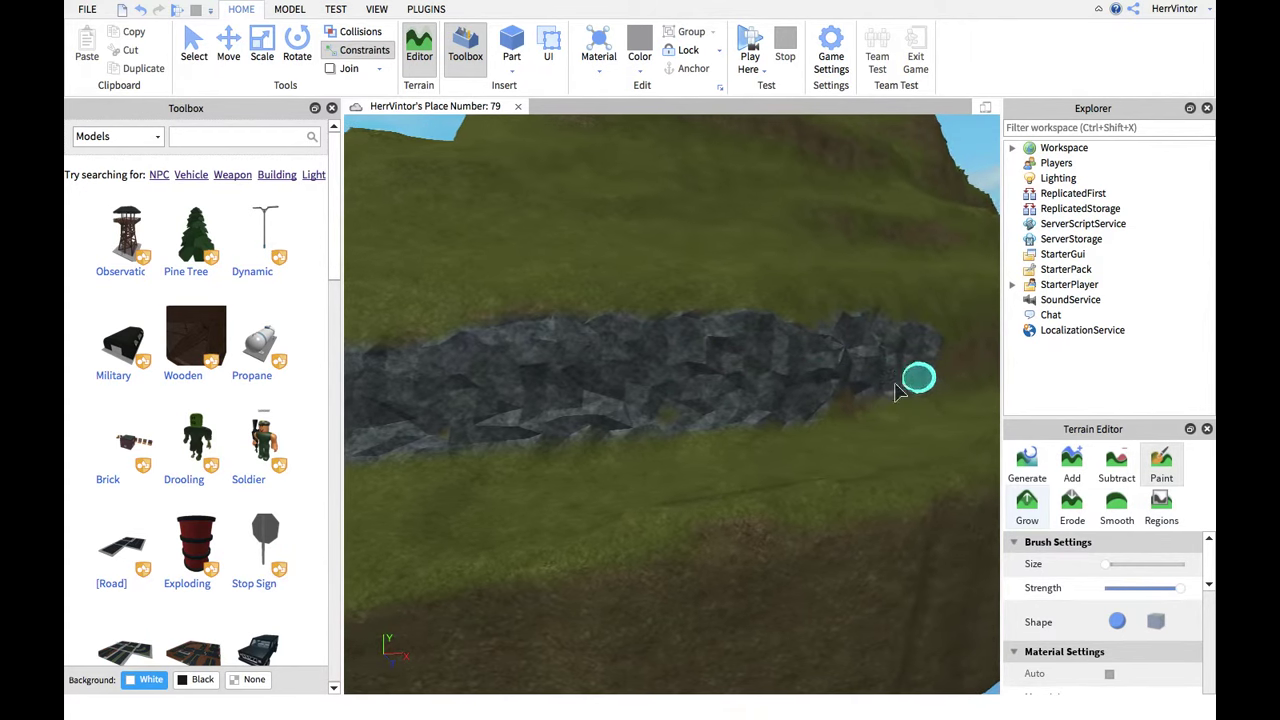
right_drag(857, 377, 774, 378)
mouse_move(960, 440)
right_down()
mouse_move(845, 395)
mouse_move(845, 370)
mouse_move(686, 403)
right_up()
mouse_move(686, 403)
mouse_down()
mouse_move(663, 391)
mouse_move(675, 367)
mouse_up()
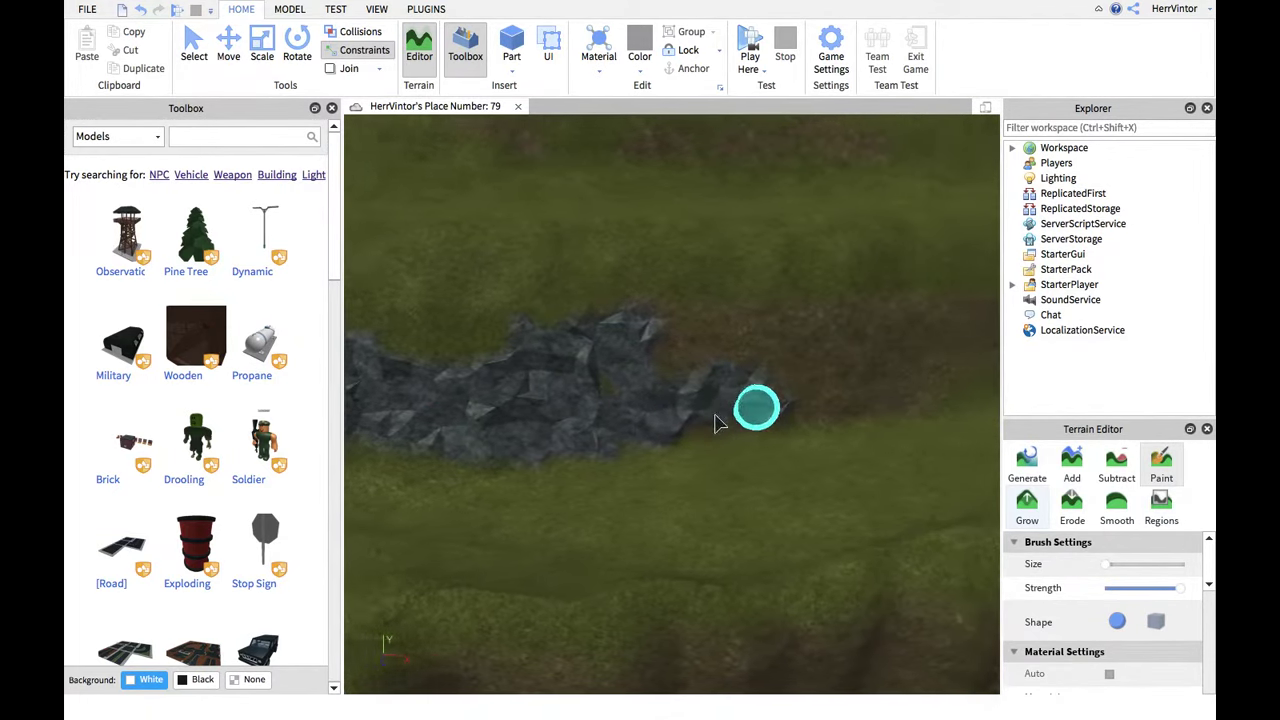
Extend the uneven rock band farther along the dirt bank, filling in its upper and lower edges
right_drag(749, 409, 632, 375)
mouse_move(732, 343)
right_down()
mouse_move(777, 343)
mouse_move(731, 371)
mouse_move(740, 400)
mouse_move(731, 323)
mouse_move(540, 325)
right_up()
right_drag(800, 328, 583, 343)
mouse_move(795, 345)
right_down()
mouse_move(681, 318)
mouse_move(784, 311)
mouse_move(674, 449)
mouse_move(554, 389)
mouse_move(729, 409)
mouse_move(515, 452)
mouse_move(549, 394)
mouse_move(689, 375)
right_up()
scroll(784, 311, up, 2)
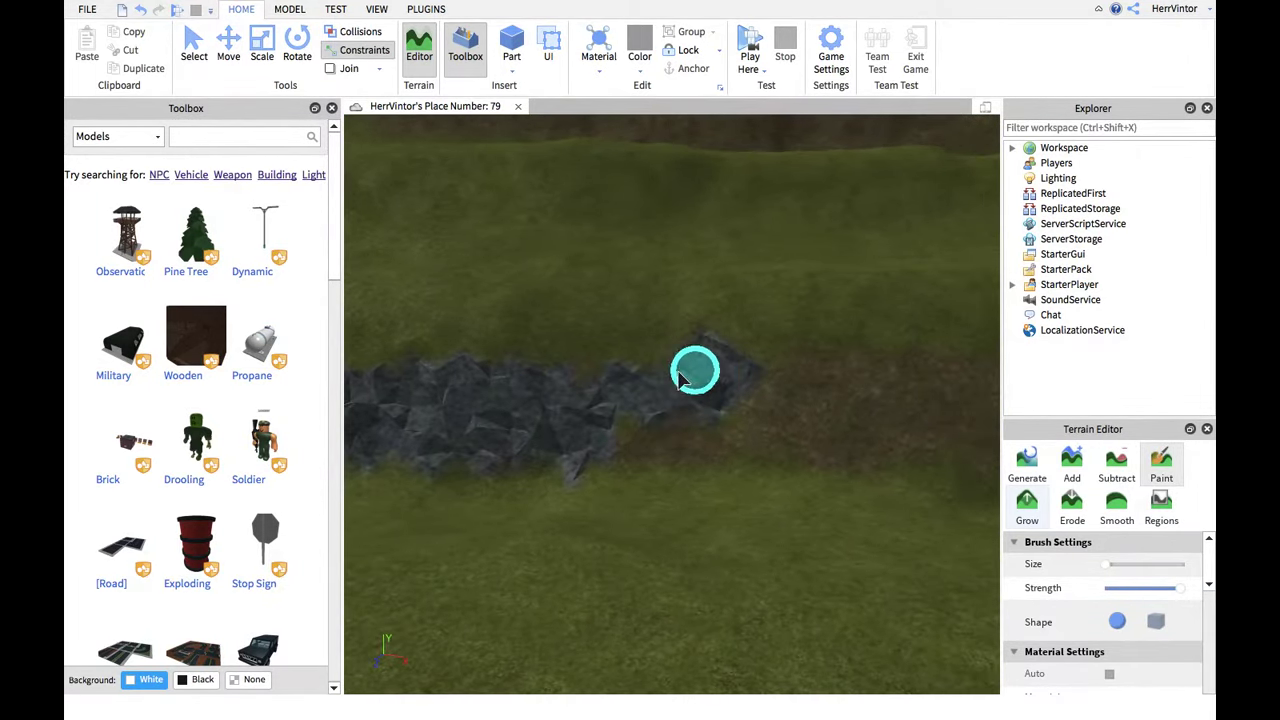
mouse_move(600, 418)
right_down()
mouse_move(546, 452)
mouse_move(791, 443)
mouse_move(727, 437)
right_up()
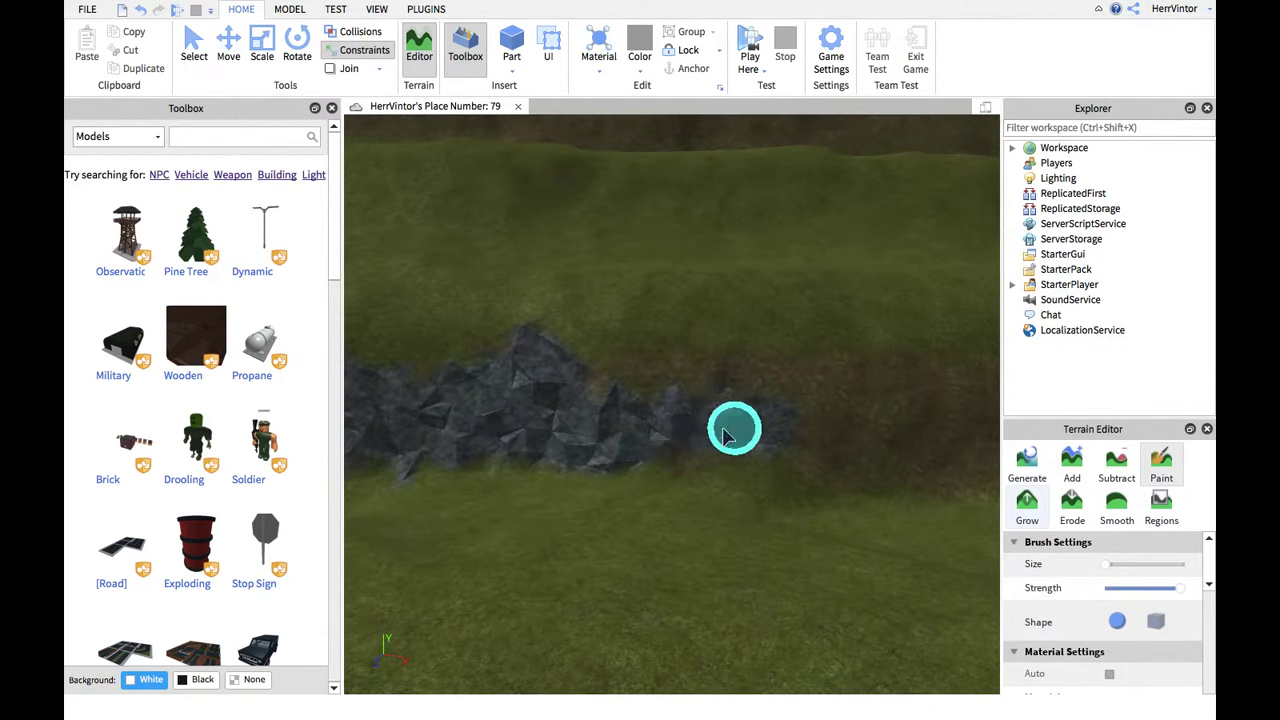
mouse_move(748, 395)
right_down()
mouse_move(637, 486)
mouse_move(578, 418)
right_up()
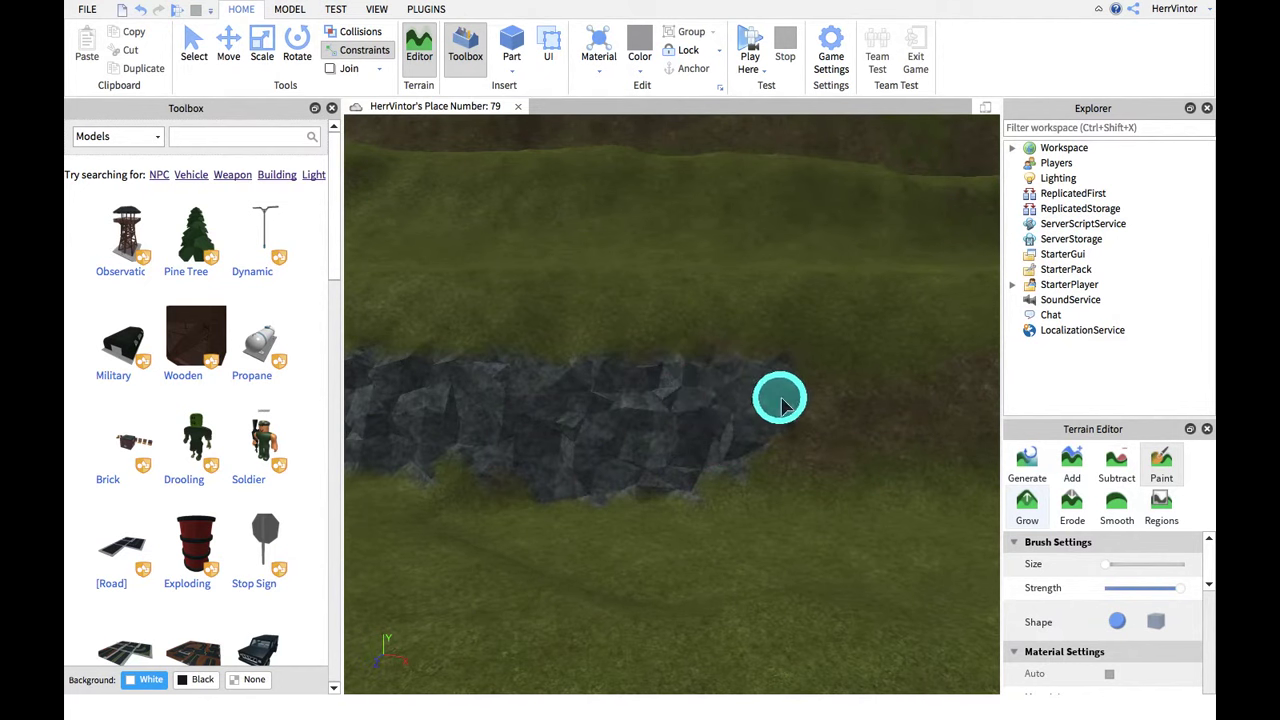
right_drag(783, 404, 657, 416)
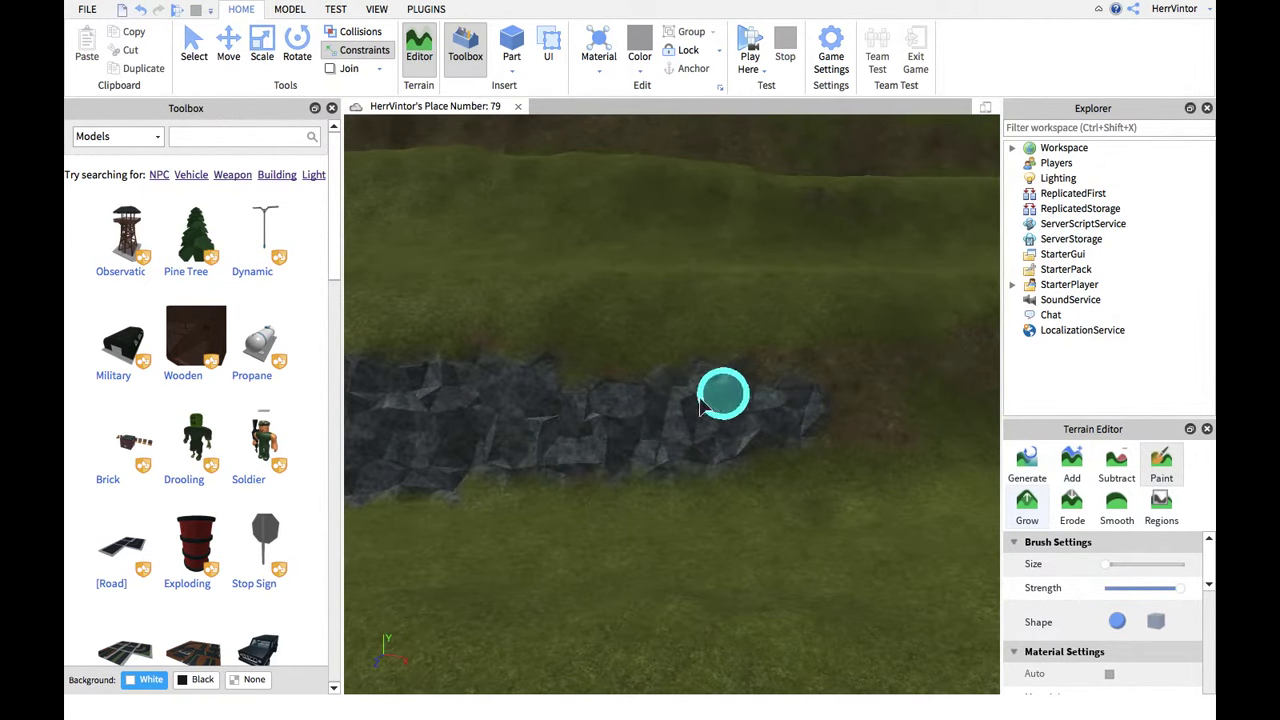
Undo the latest rock strokes at the tapered end of the band
drag(800, 386, 862, 363)
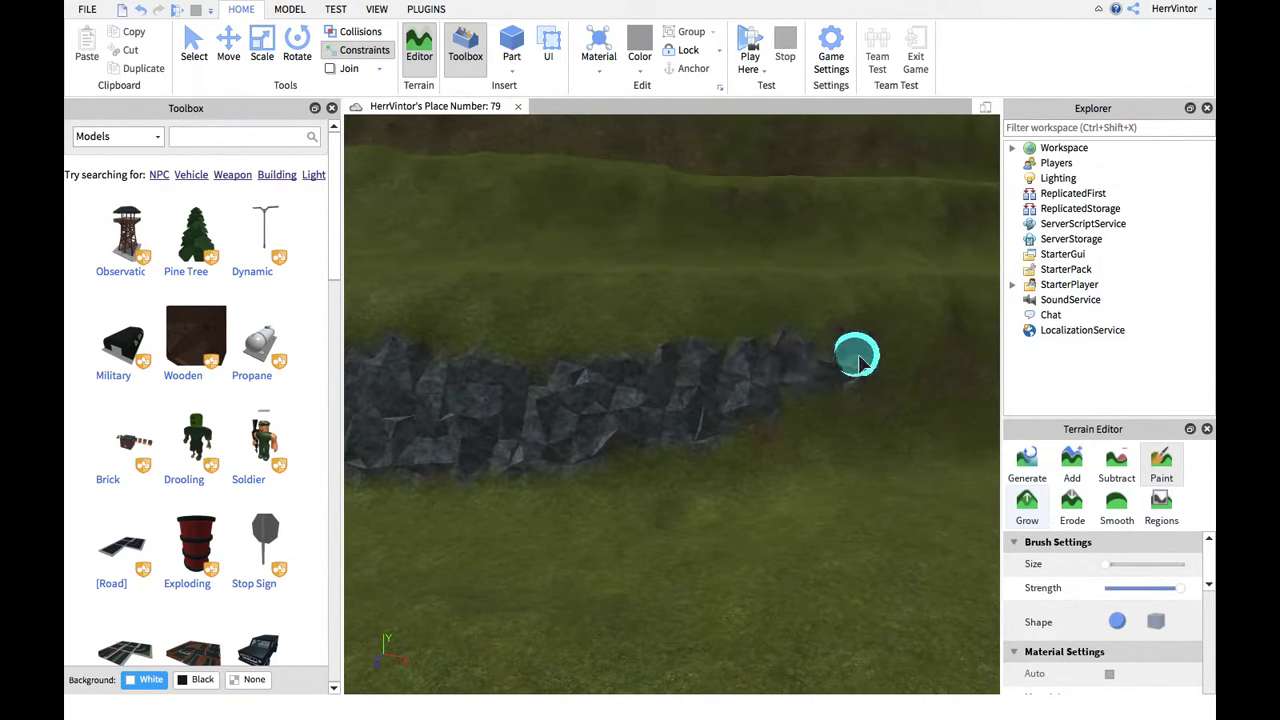
key(ctrl+z)
key(ctrl+z)
key(ctrl+z)
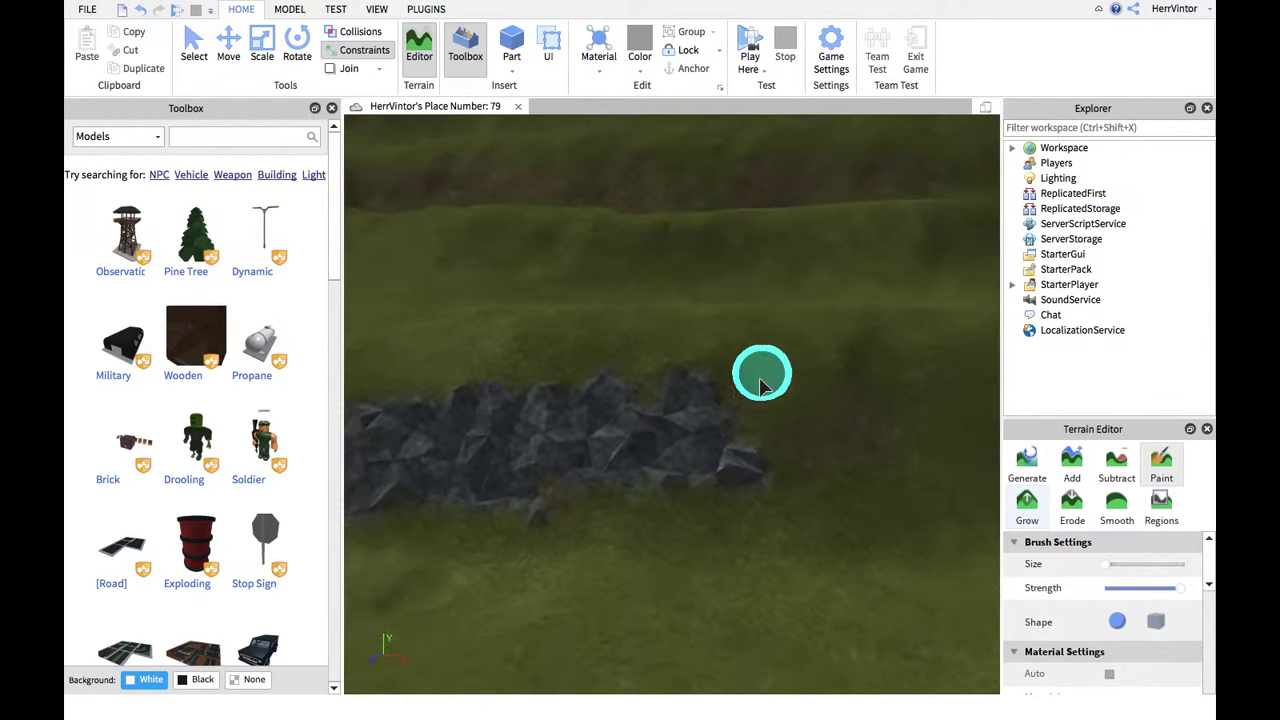
Paint rock patches farther along the bank and join them into a jagged band with raised peaks
key(d)
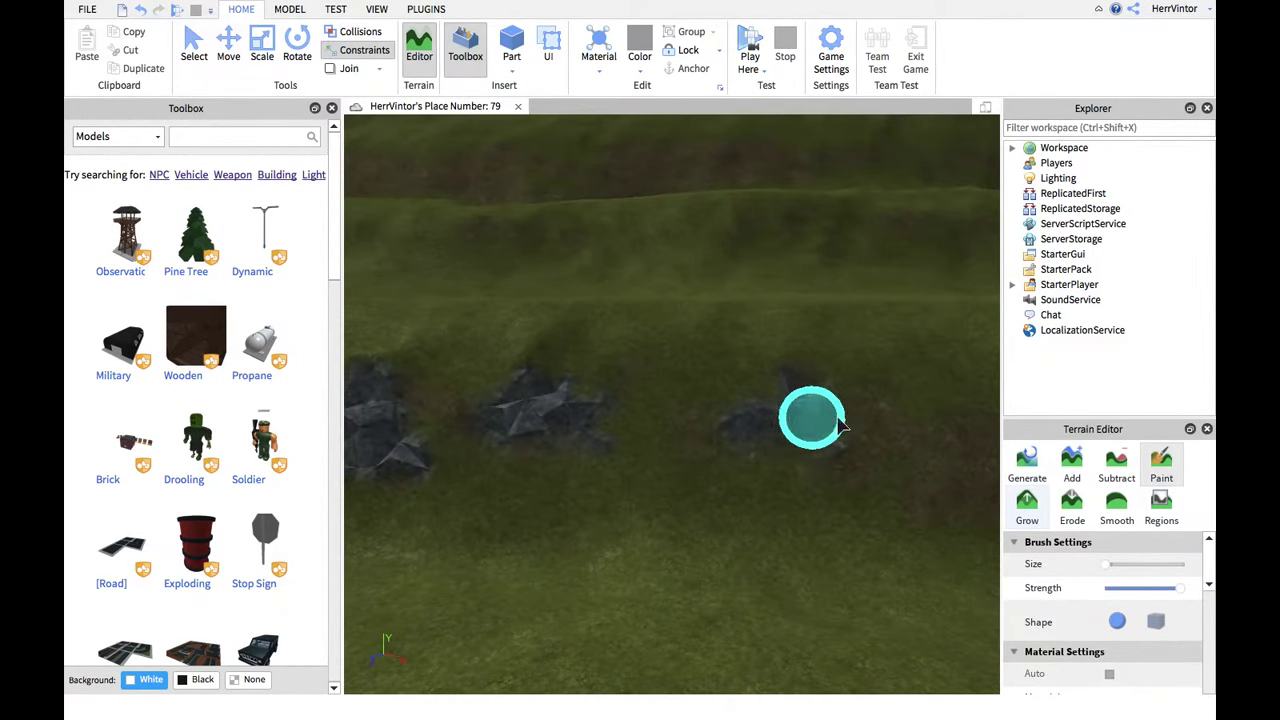
key(d)
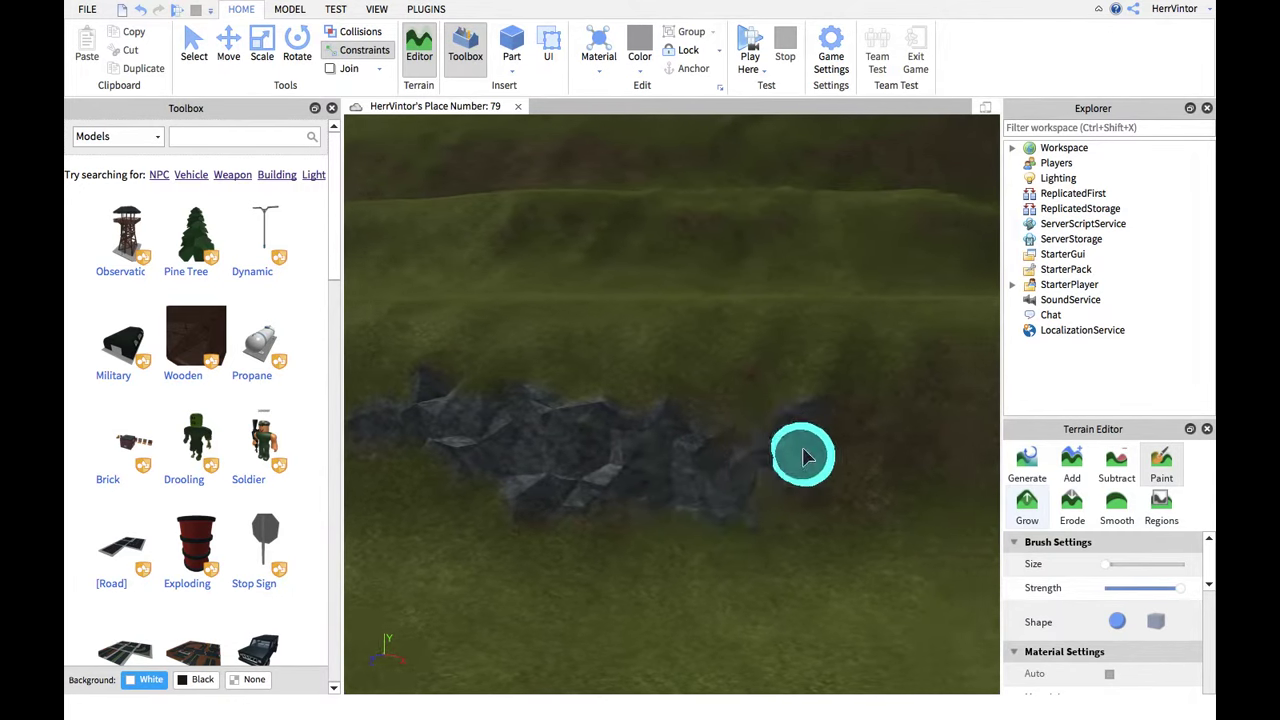
drag(805, 457, 690, 465)
drag(773, 463, 783, 410)
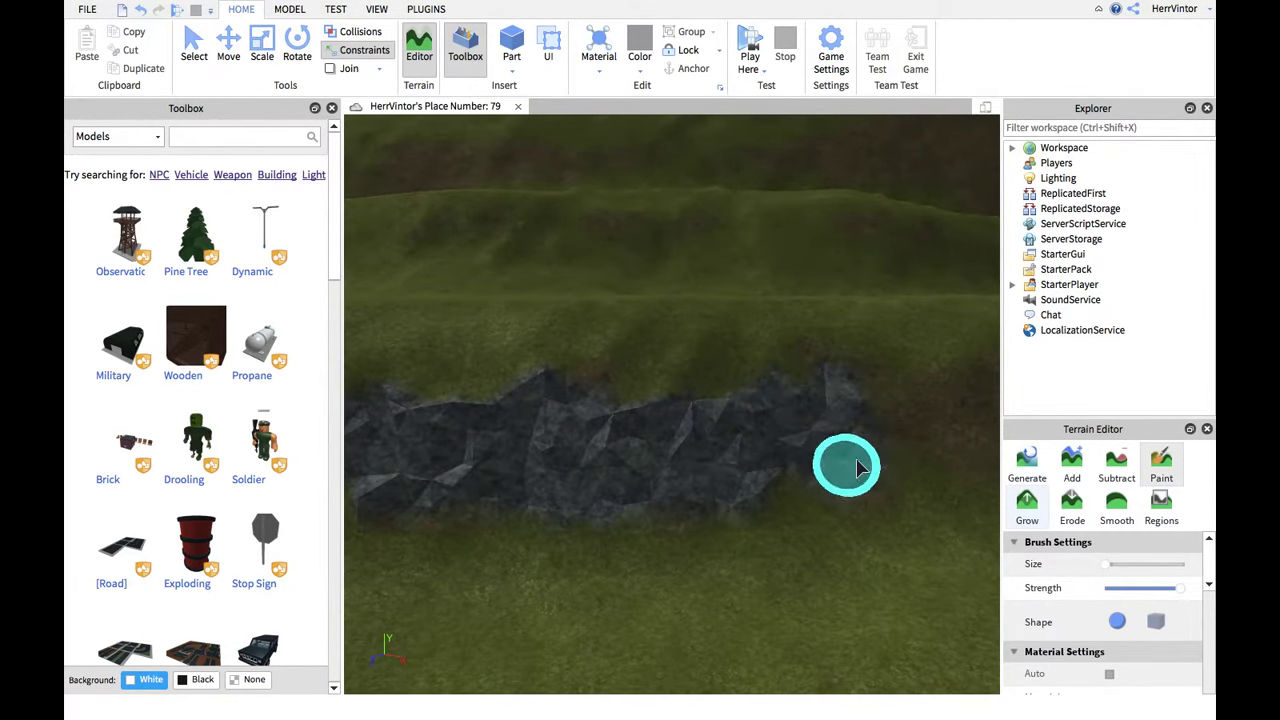
key(s)
key(d)
Continue the jagged rock band along the shaded dirt bank beneath the stepped grassy ledges
mouse_move(778, 405)
mouse_down()
mouse_move(837, 415)
mouse_move(655, 452)
mouse_move(840, 417)
mouse_move(844, 450)
mouse_move(865, 458)
mouse_move(843, 500)
mouse_up()
drag(757, 503, 667, 478)
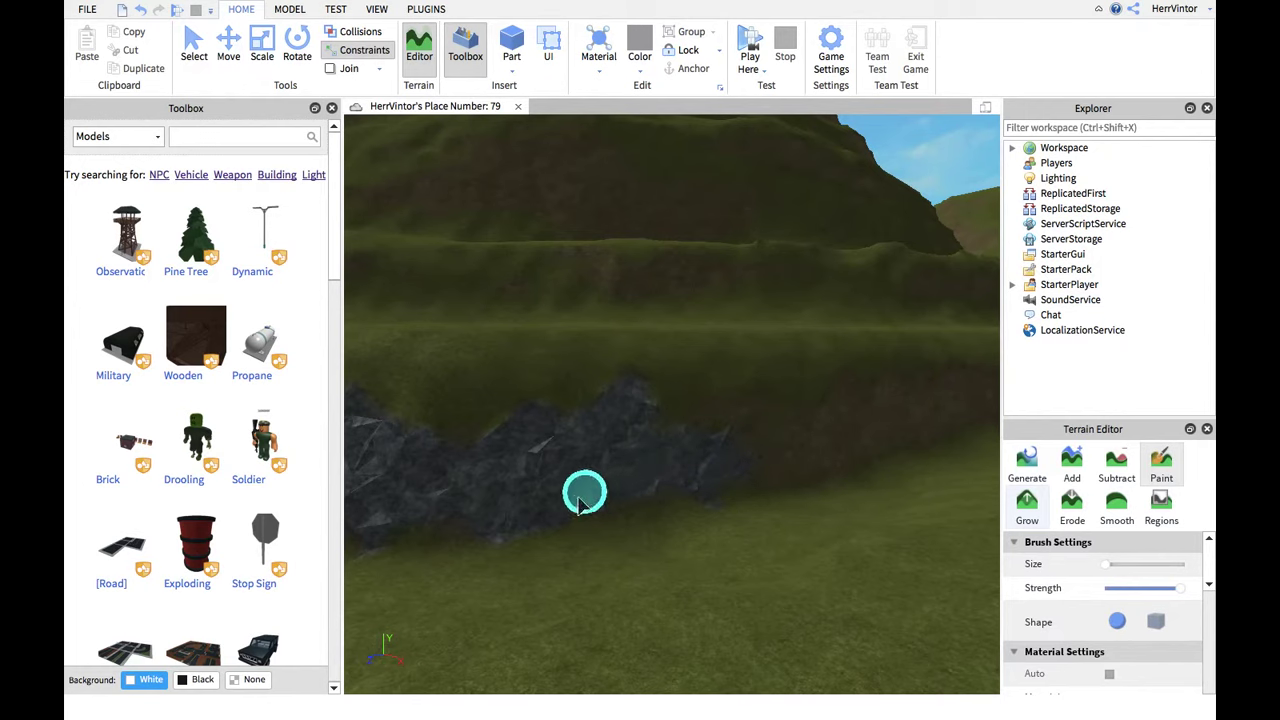
drag(733, 442, 706, 456)
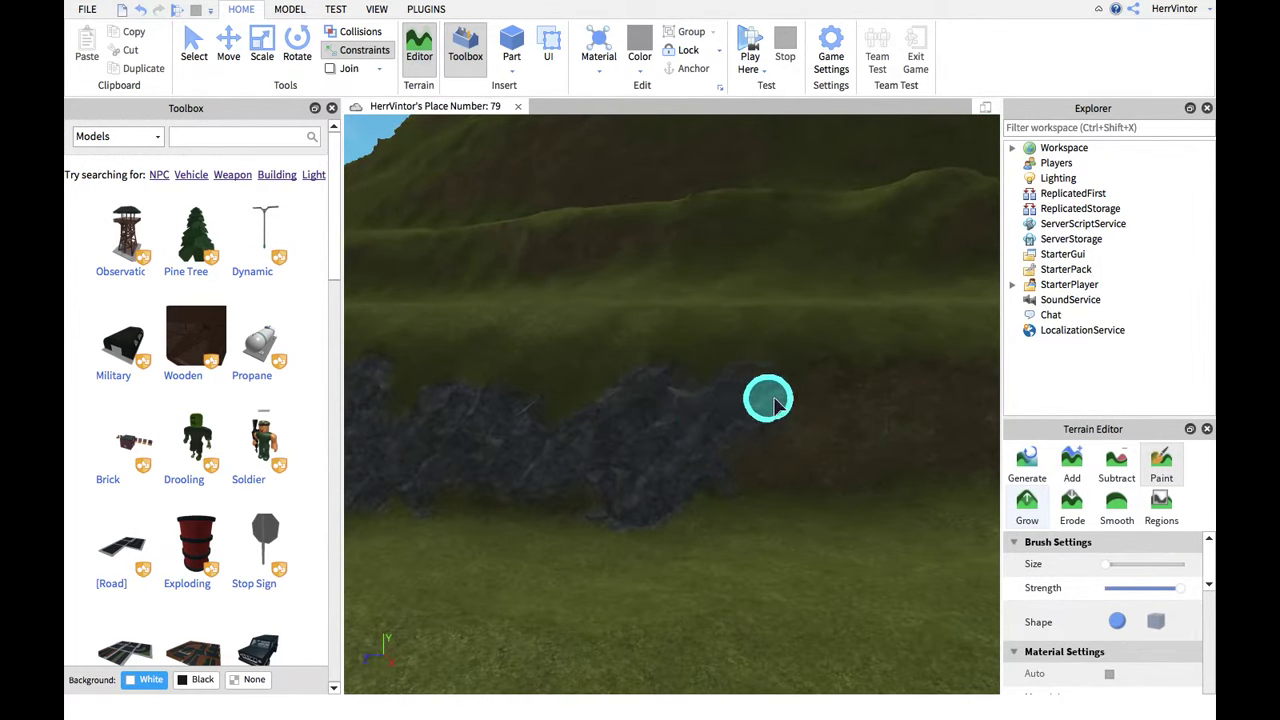
drag(590, 425, 615, 475)
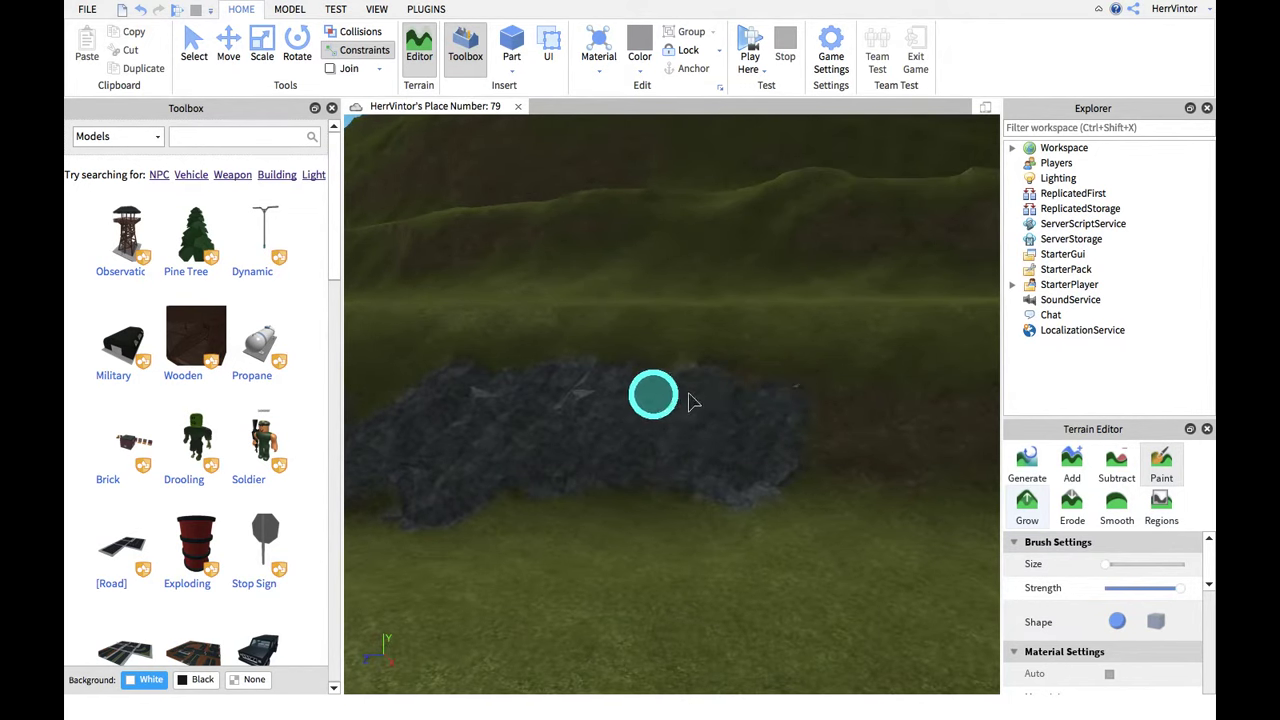
drag(845, 487, 708, 450)
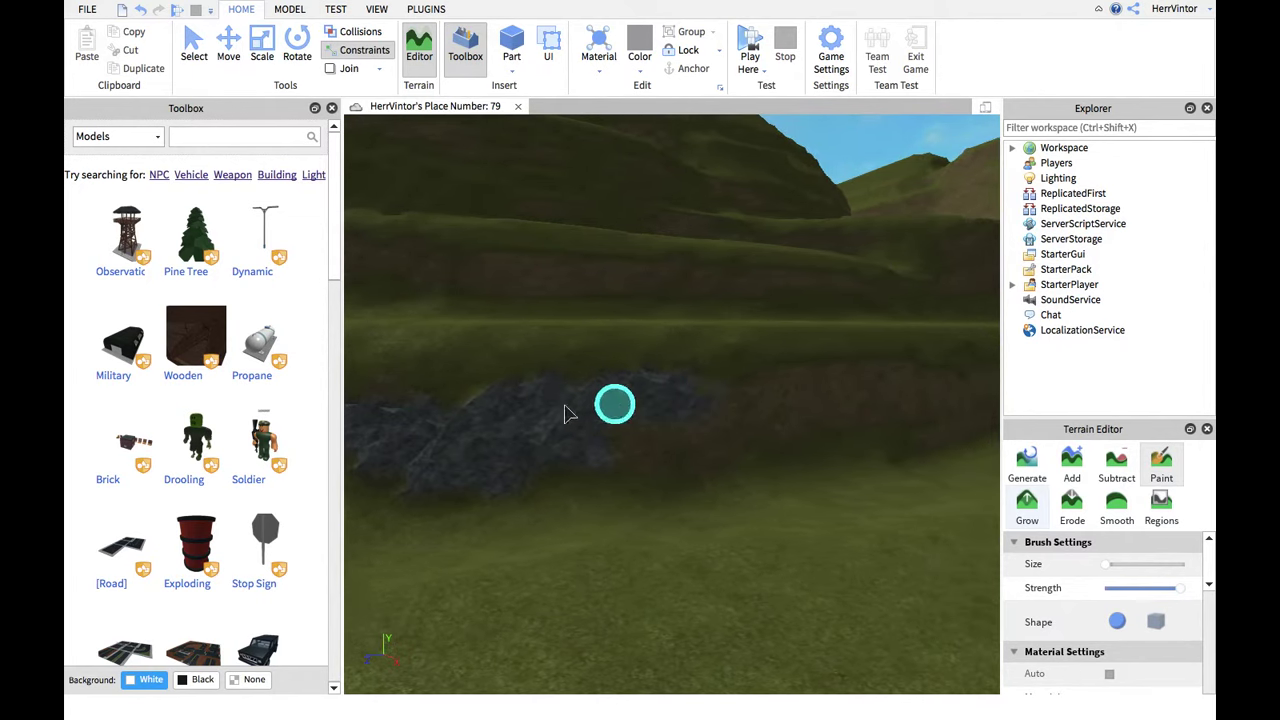
key(d)
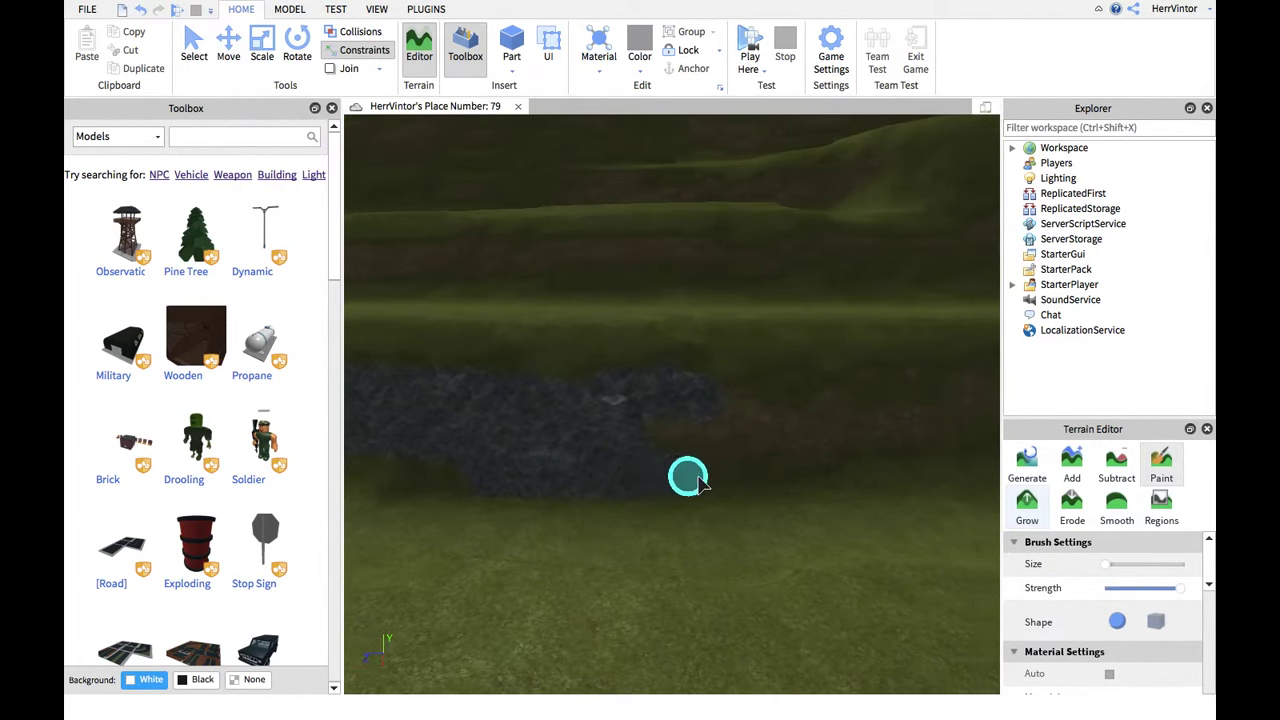
Extend the jagged rock band along the shaded dirt bank, adding a raised peak where the upper grassy ledges rise
key(a)
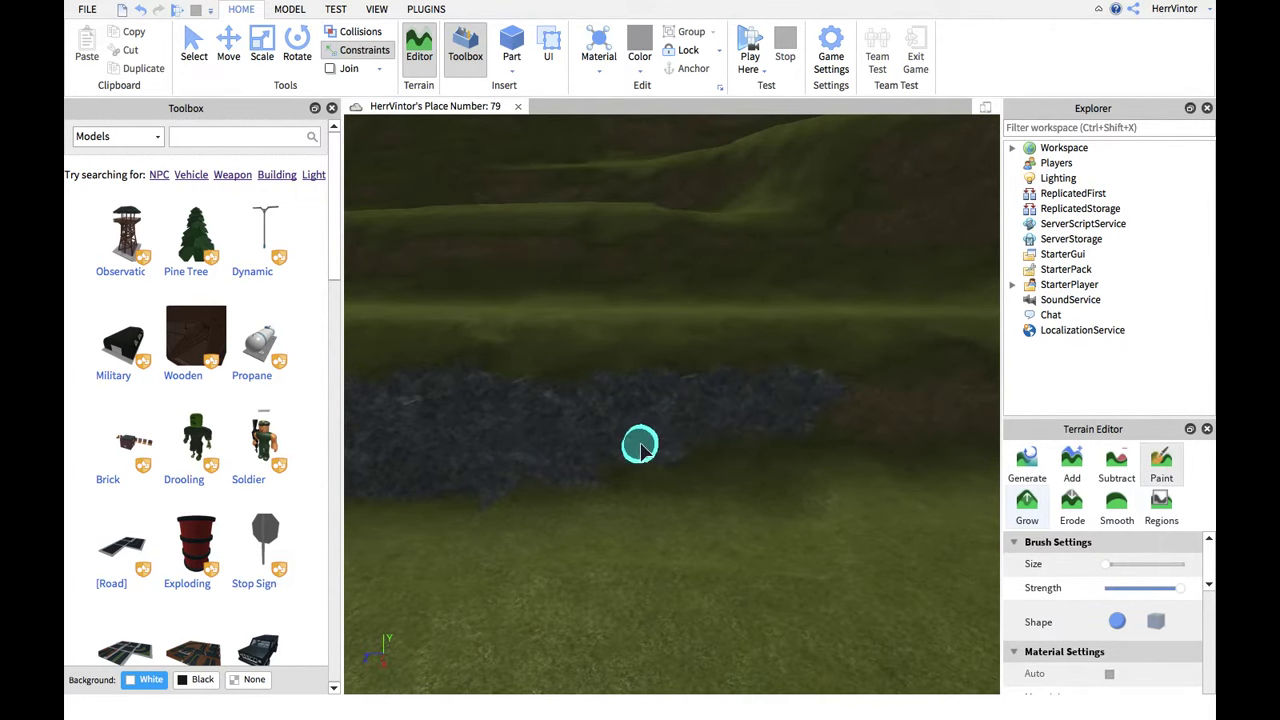
key(d)
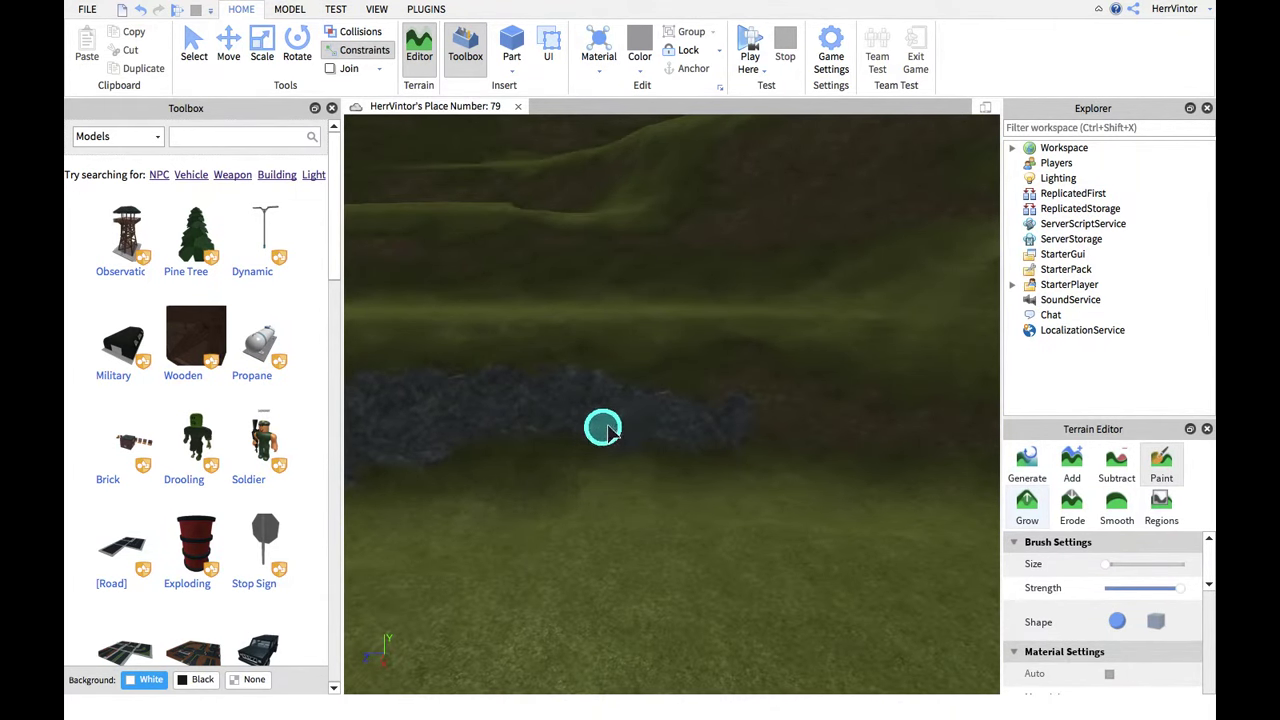
key(d)
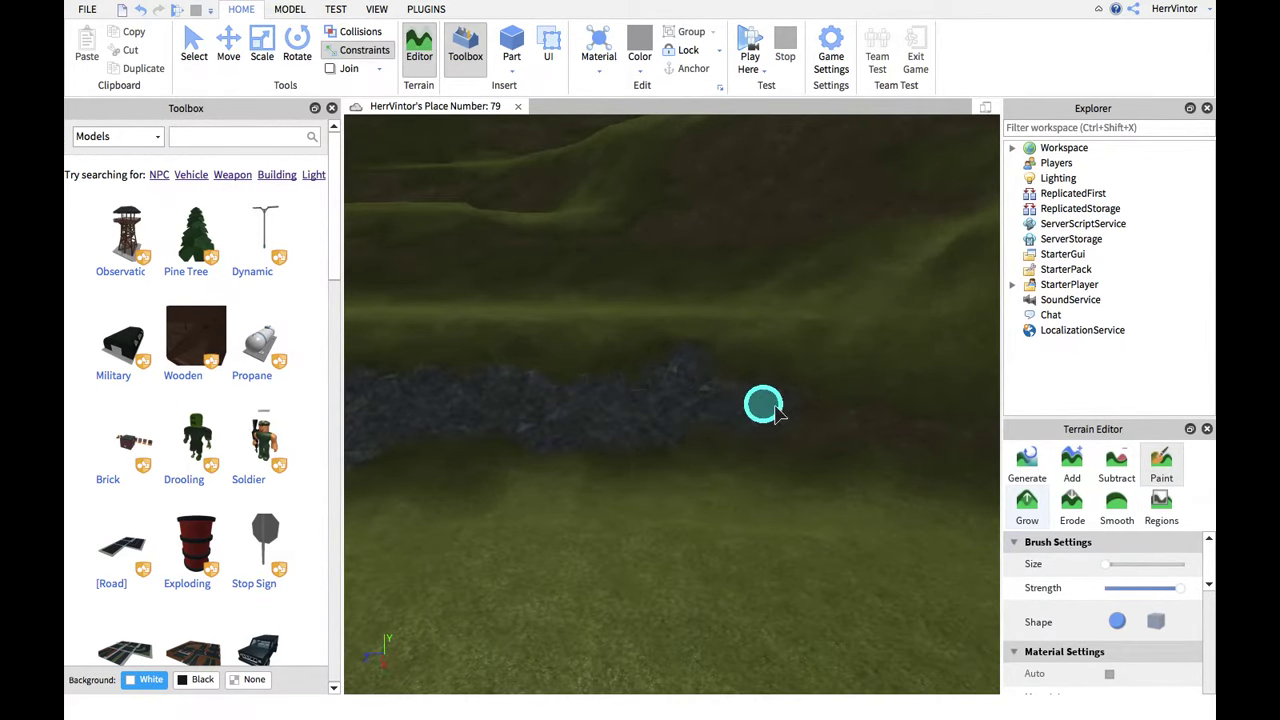
key(d)
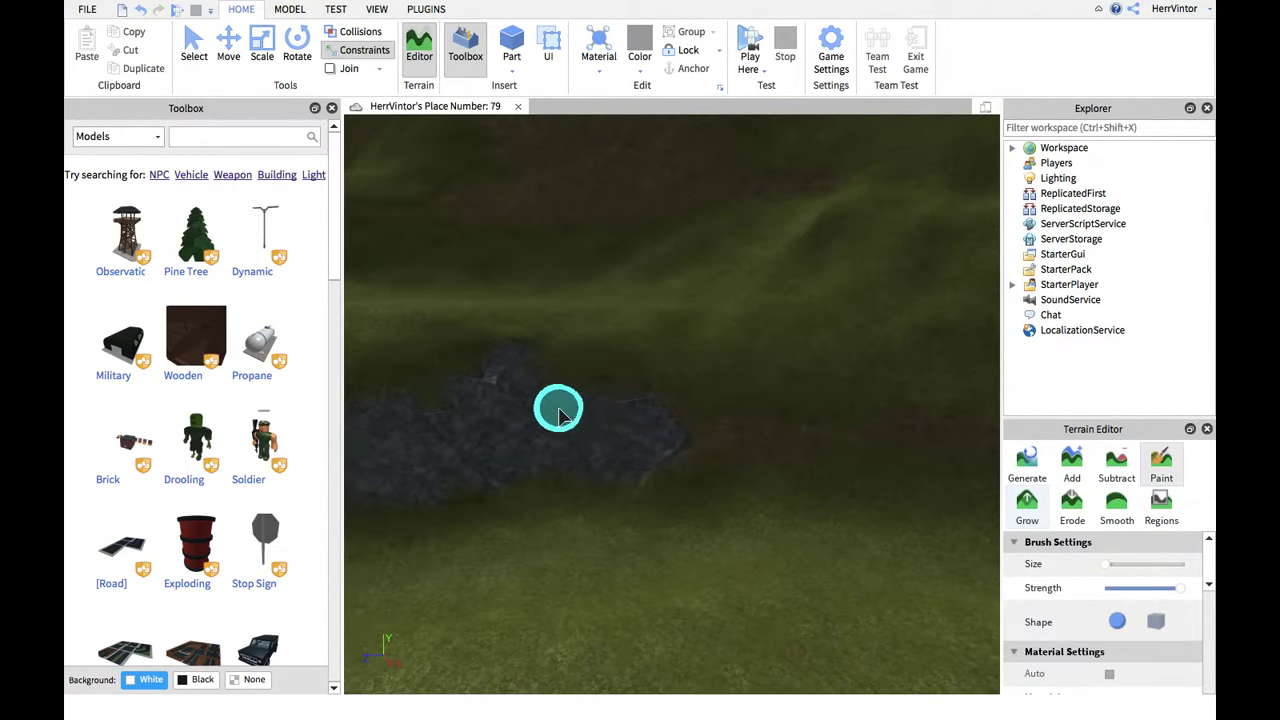
key(d)
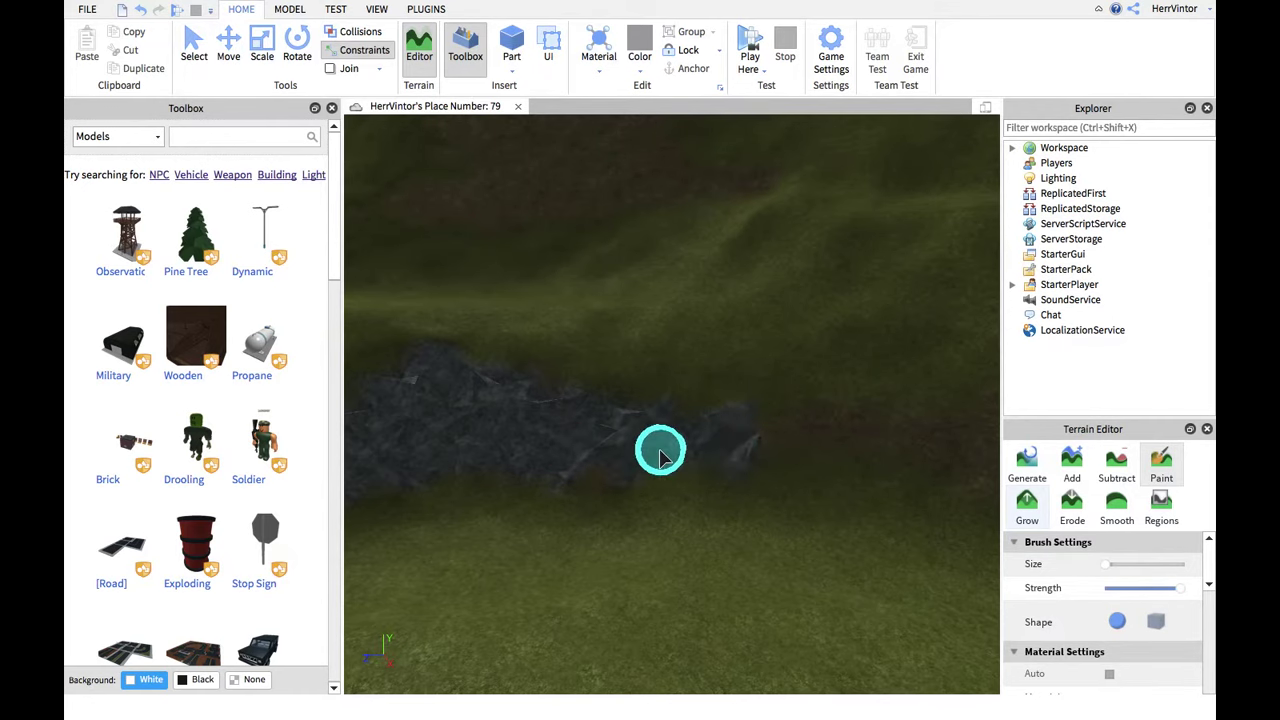
Continue the rock band to where the dirt bank fades into the grassy slope and thicken its blunt end
key(d)
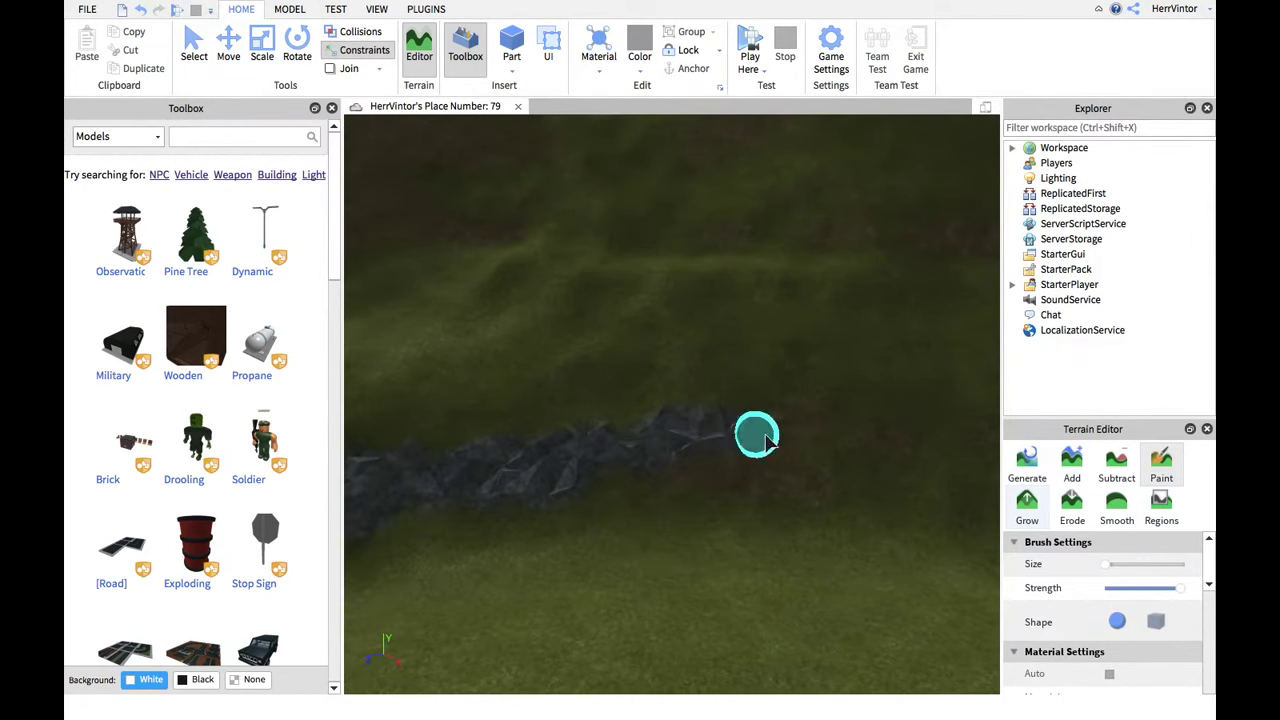
drag(765, 441, 718, 467)
key(d)
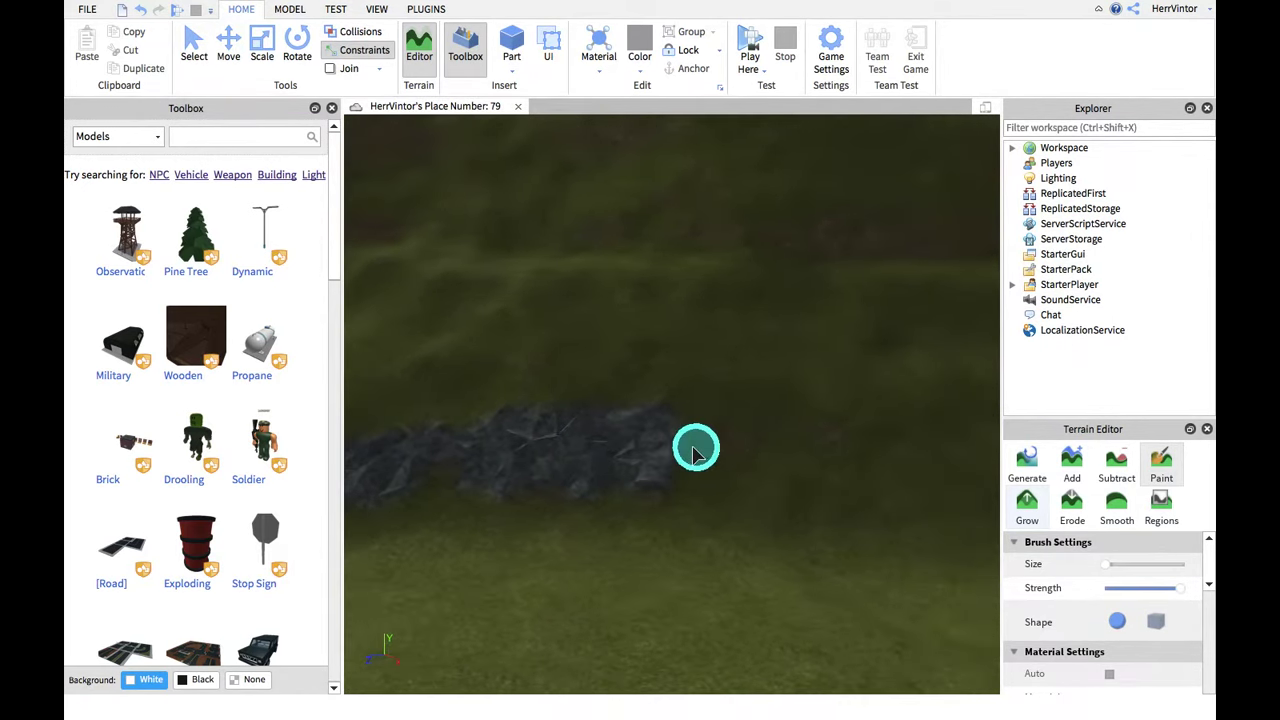
key(s)
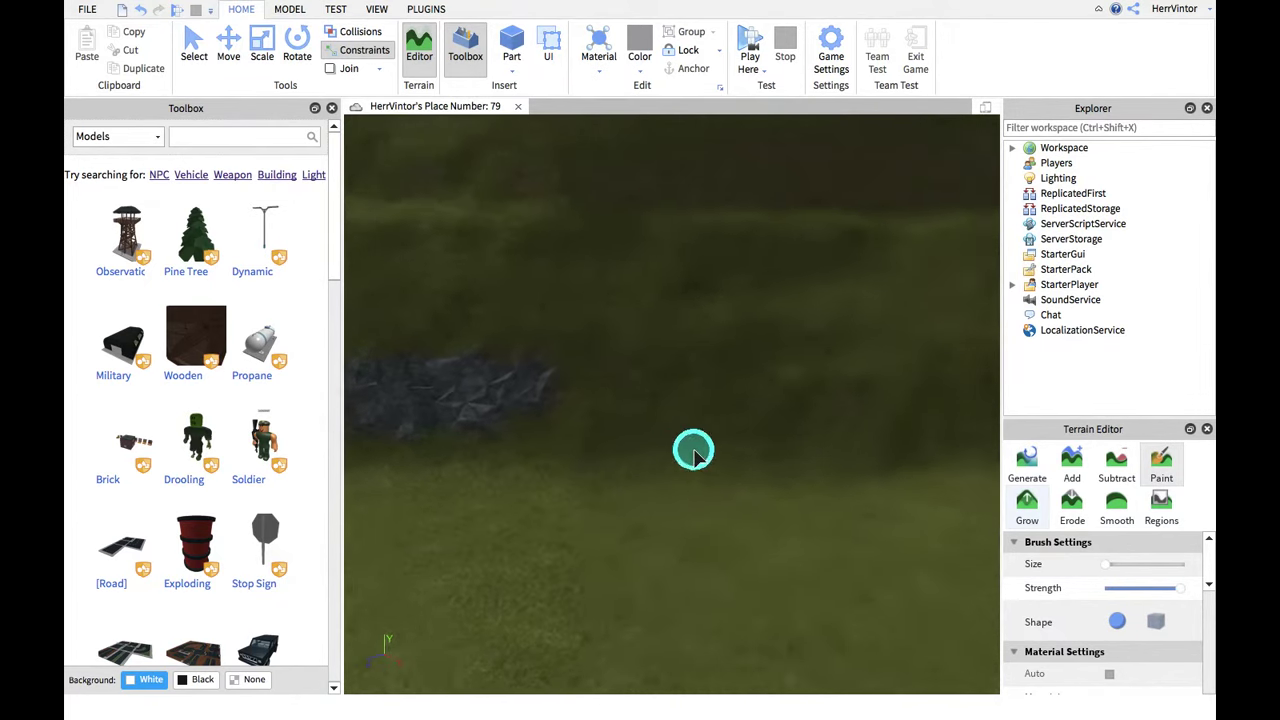
Smooth the ragged outer edge of the grassy ledge beside the rock band using the Smooth tool with a larger brush
right_drag(693, 453, 690, 450)
key(w)
key(s)
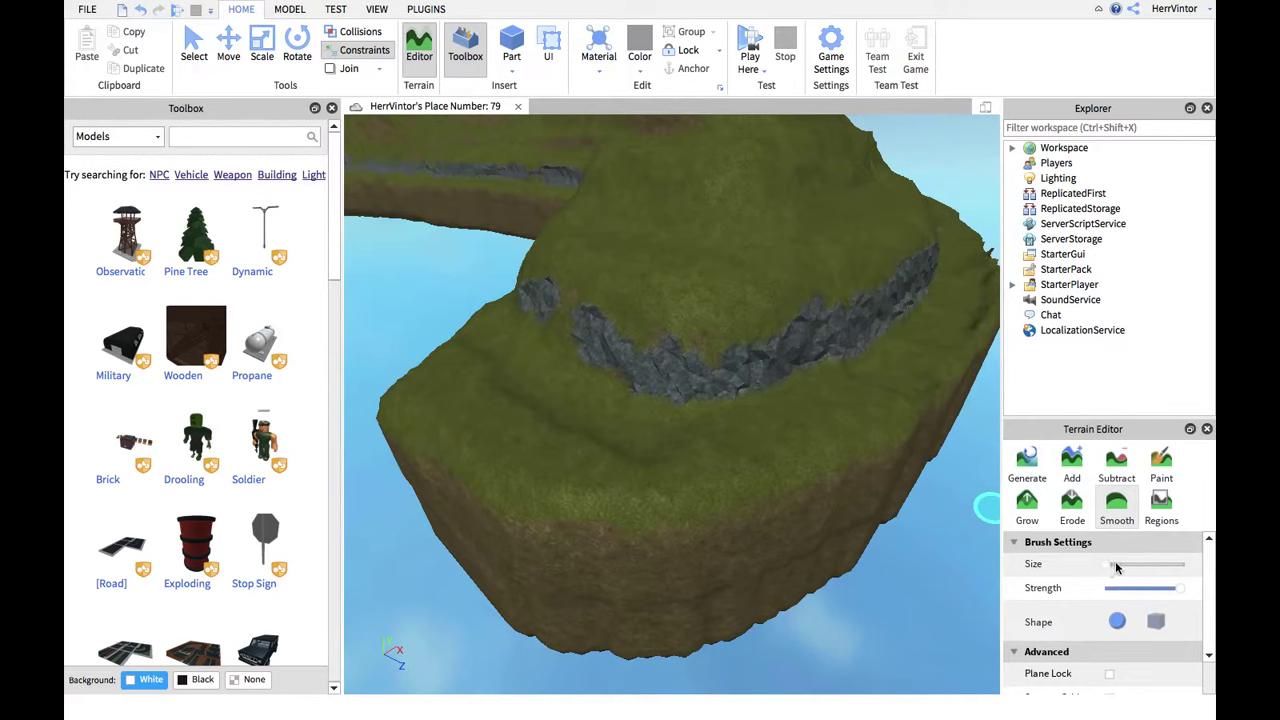
scroll(846, 460, up, 5)
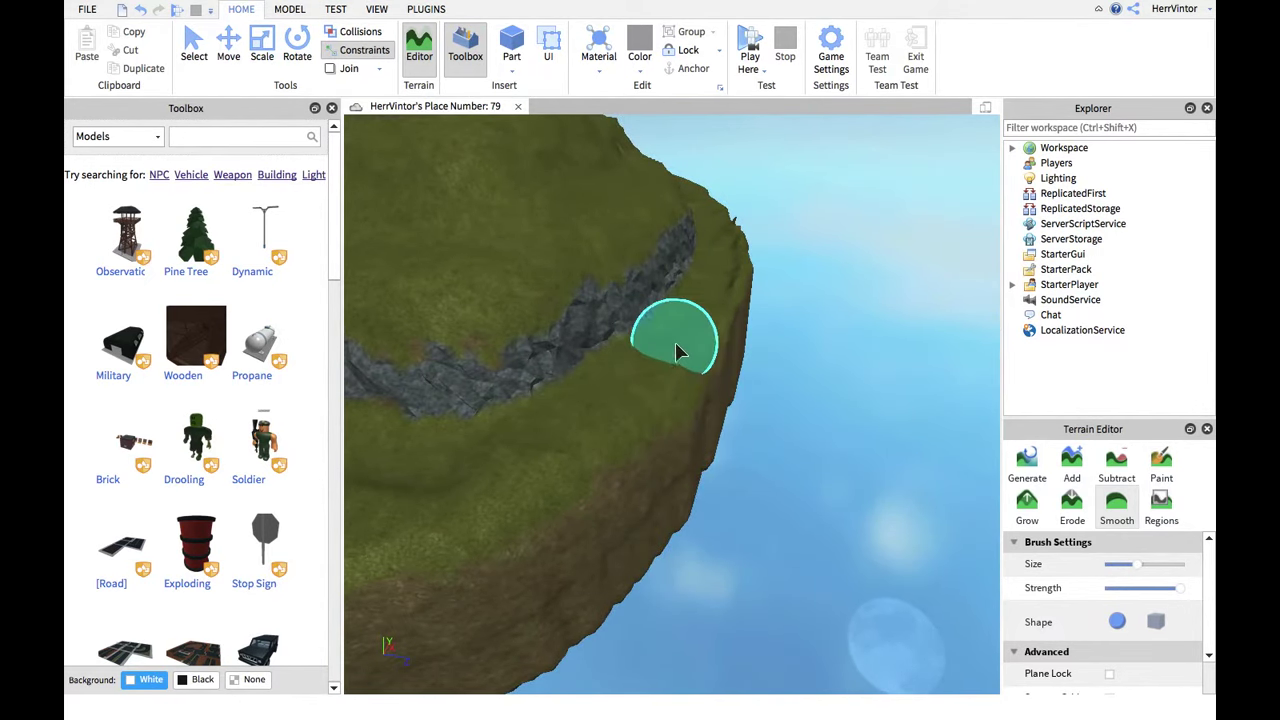
right_drag(681, 349, 684, 350)
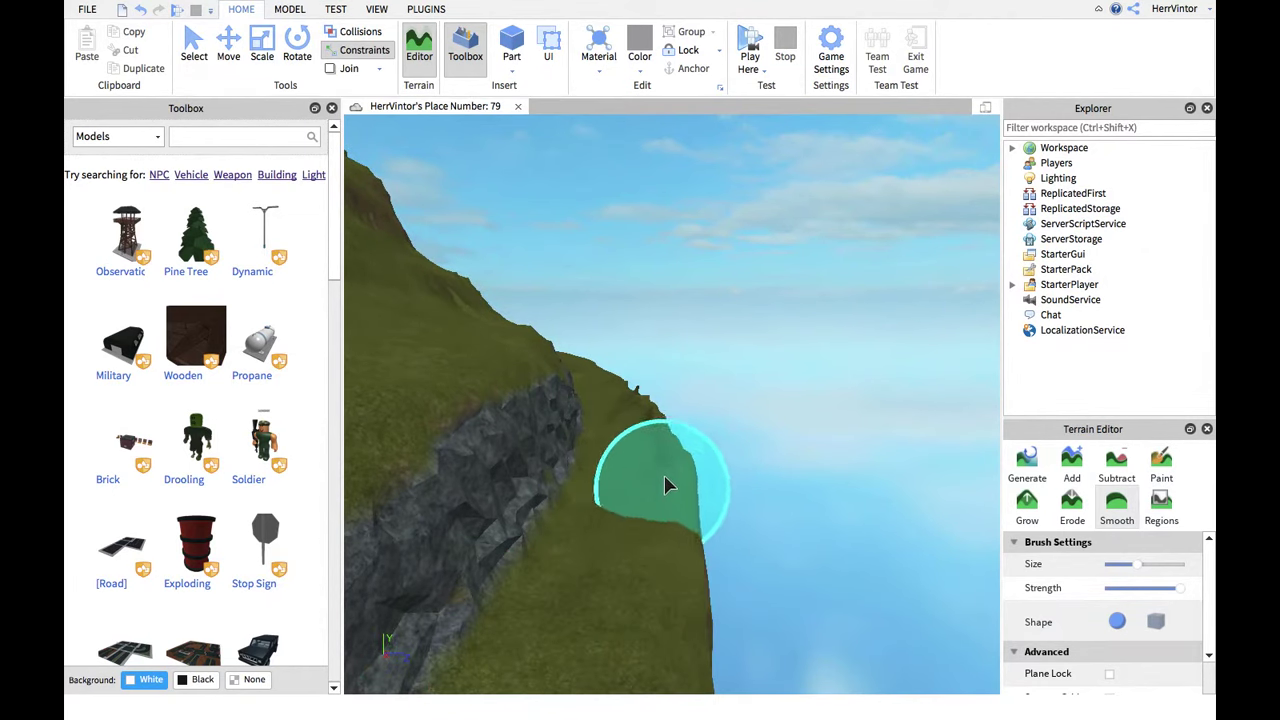
mouse_move(648, 438)
mouse_down()
mouse_move(660, 445)
mouse_move(640, 554)
mouse_move(657, 467)
mouse_up()
mouse_move(619, 420)
mouse_down()
mouse_move(618, 563)
mouse_move(583, 688)
mouse_move(618, 468)
mouse_move(603, 613)
mouse_move(613, 418)
mouse_move(650, 462)
mouse_up()
Smooth the grassy ledge farther along the continuous rock wall, evening out its surface and outer rim
scroll(650, 665, up, 3)
scroll(610, 425, down, 3)
scroll(614, 426, up, 2)
scroll(622, 665, up, 3)
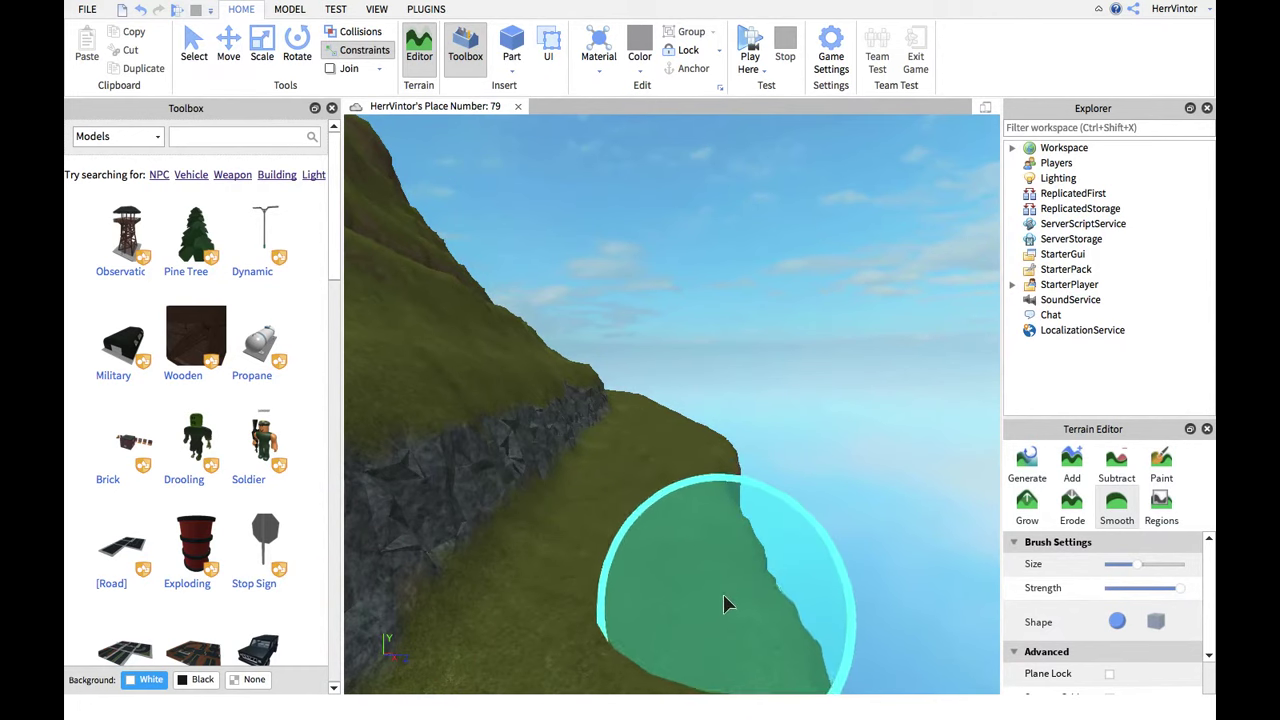
scroll(661, 449, up, 3)
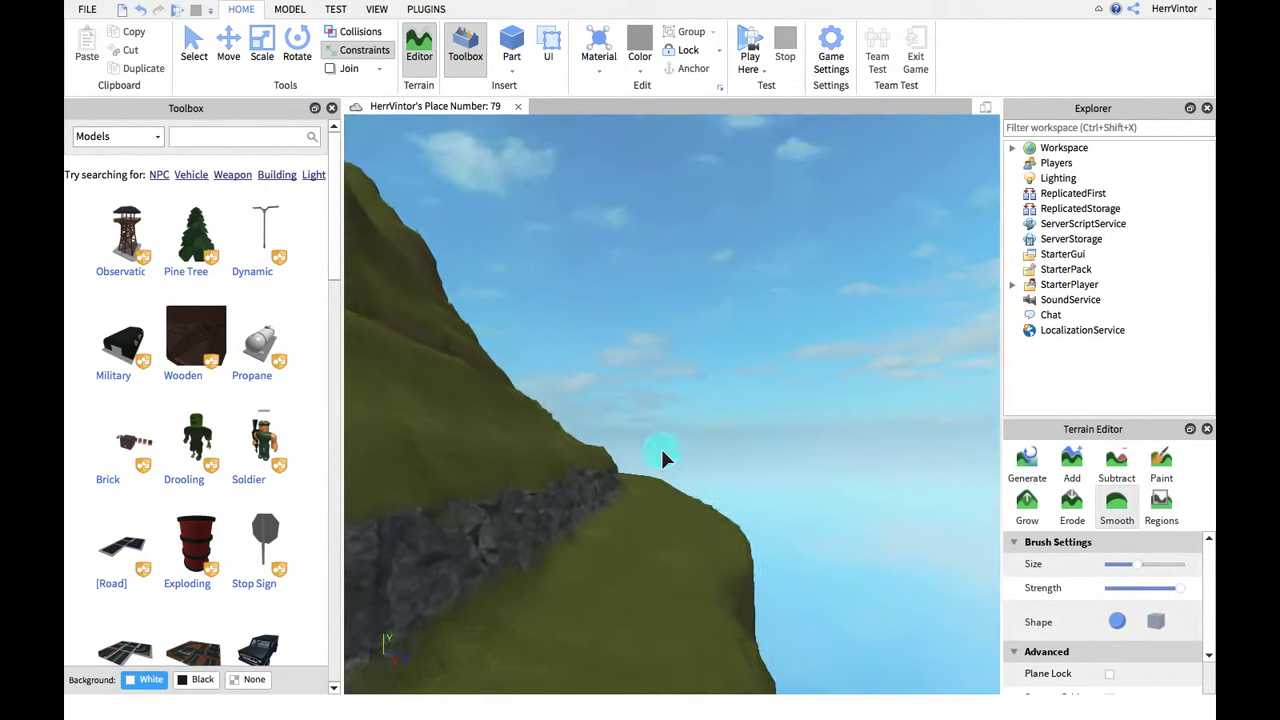
scroll(685, 407, down, 3)
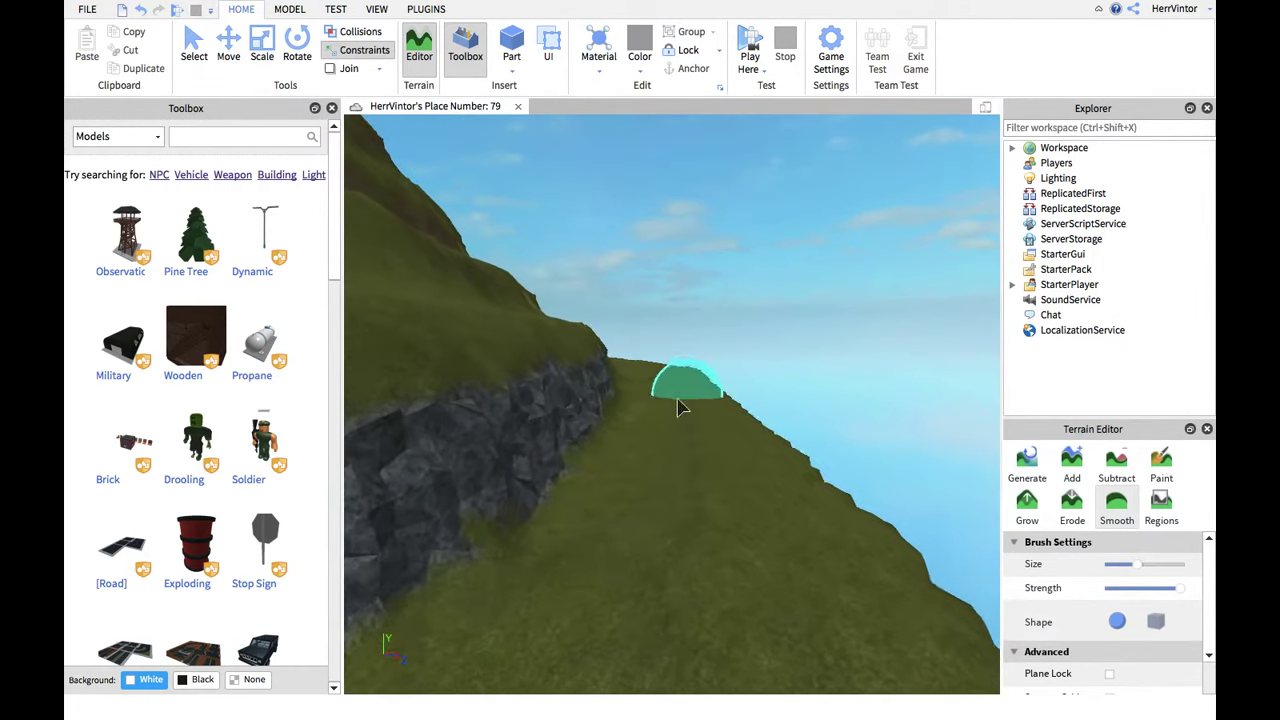
Smooth the ledge path past the separate rock patches and around the protruding rocky corner
scroll(670, 453, up, 4)
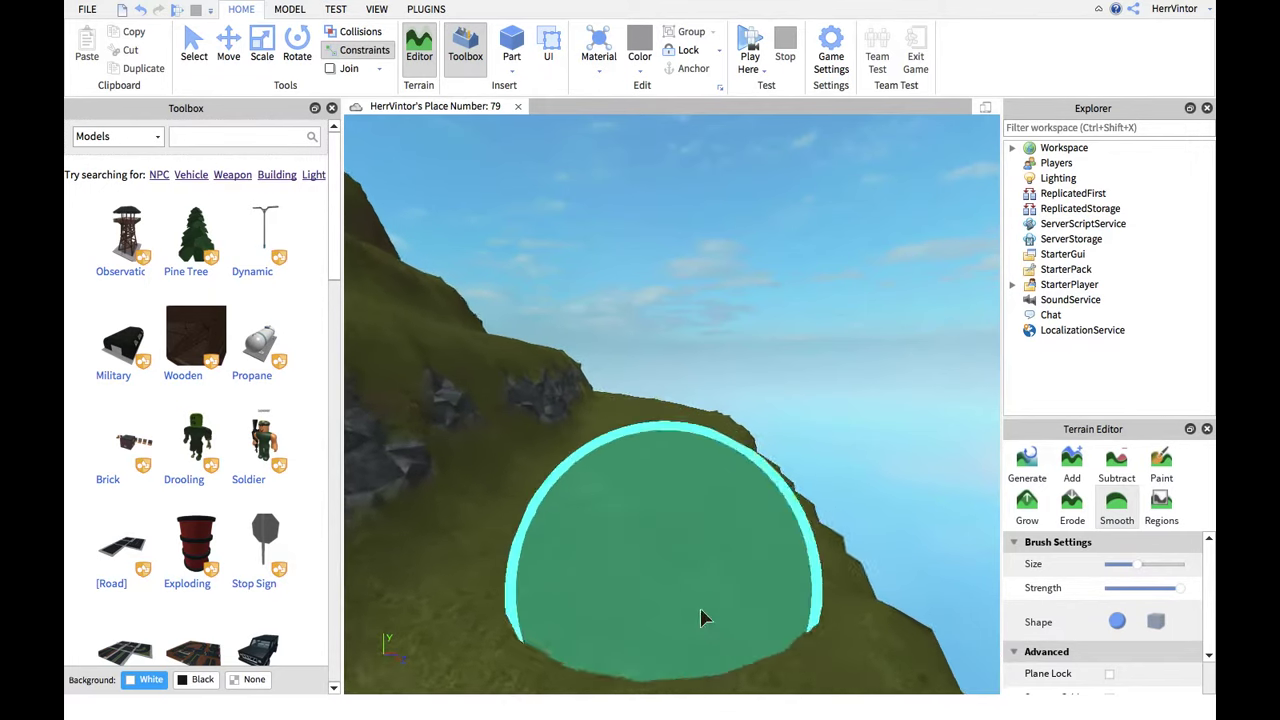
scroll(690, 530, down, 2)
scroll(686, 451, up, 4)
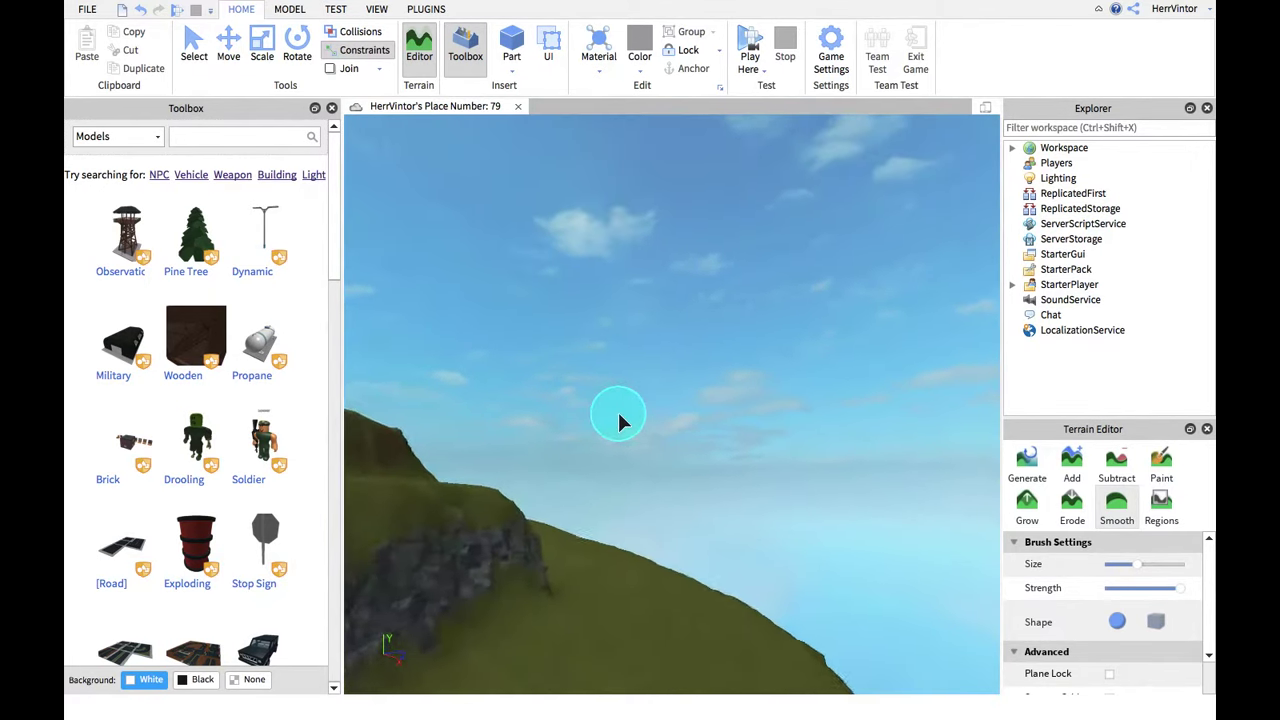
scroll(628, 500, down, 2)
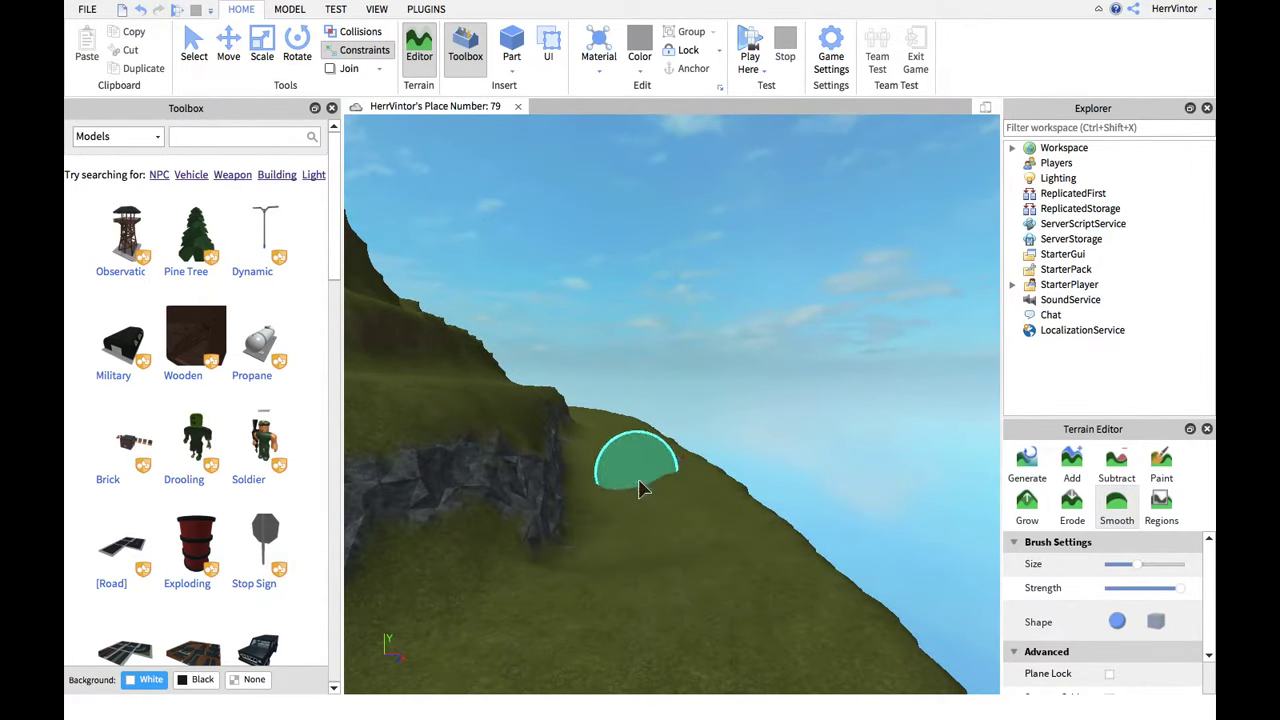
scroll(660, 515, up, 3)
scroll(663, 511, down, 1)
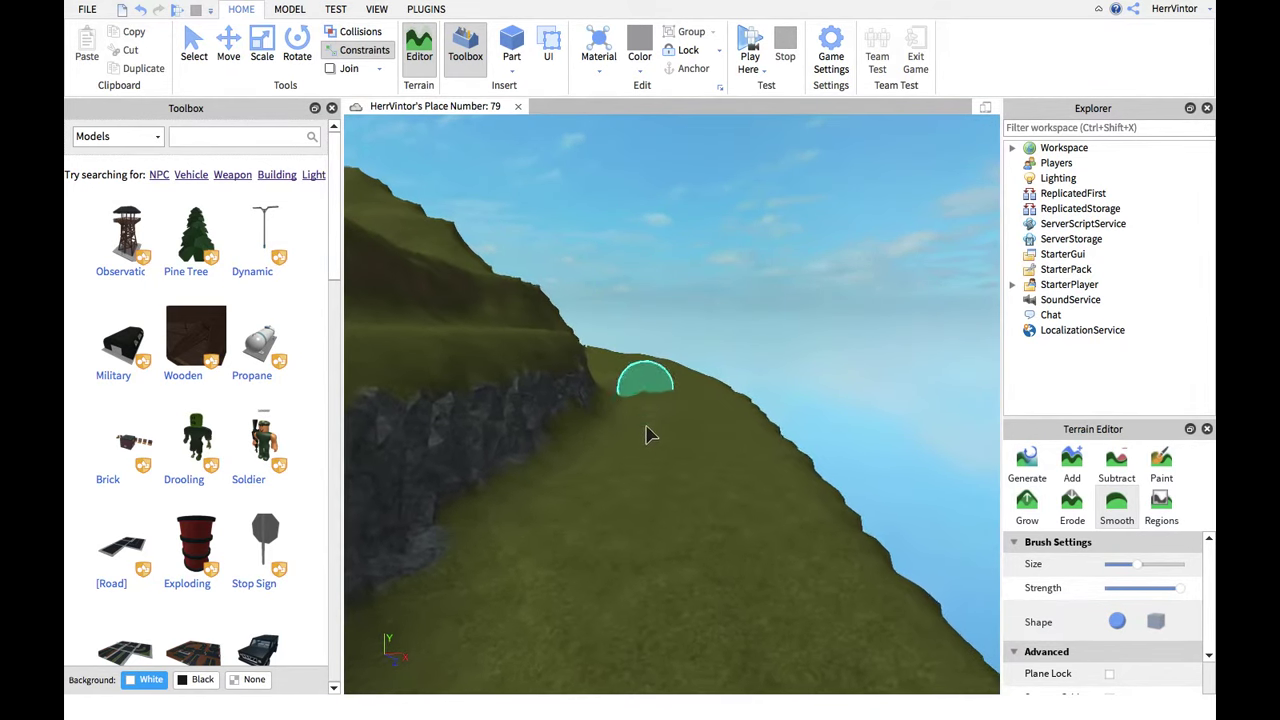
Smooth the wide grassy path beside the dark rock band up to and just past the band's end
scroll(691, 583, up, 2)
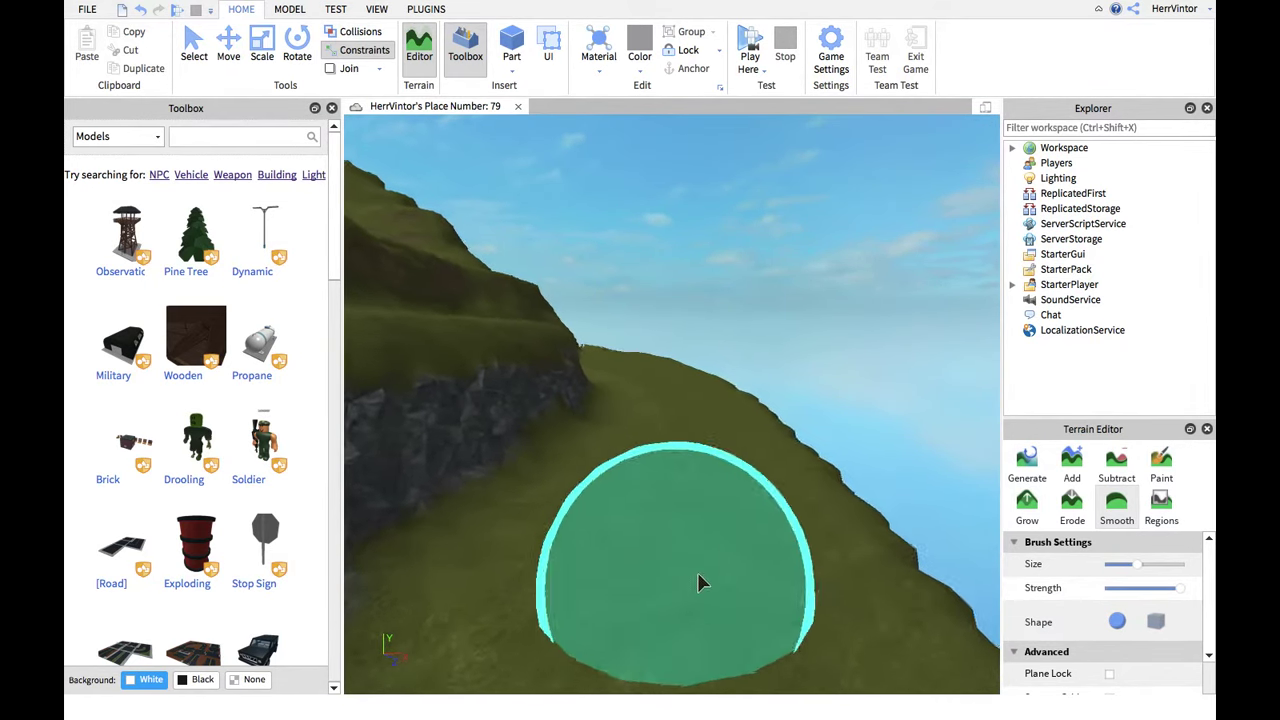
scroll(683, 449, down, 2)
scroll(677, 449, down, 1)
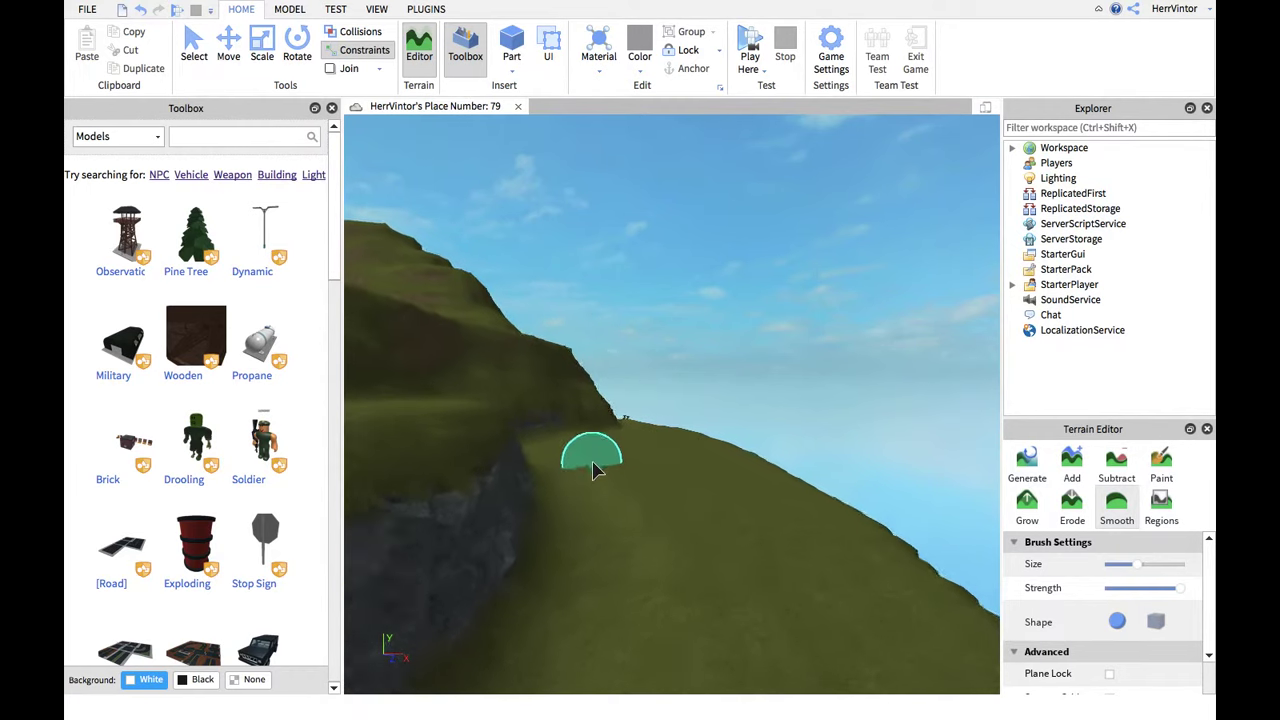
scroll(585, 503, up, 4)
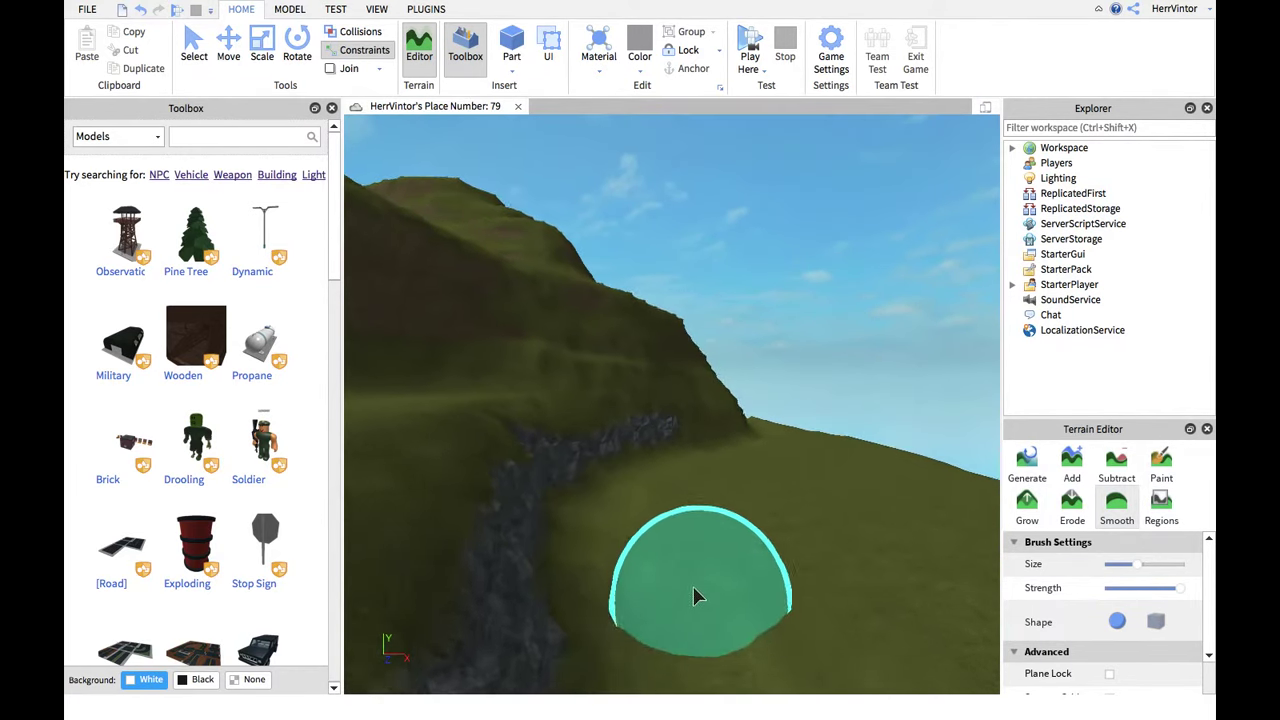
scroll(649, 535, up, 4)
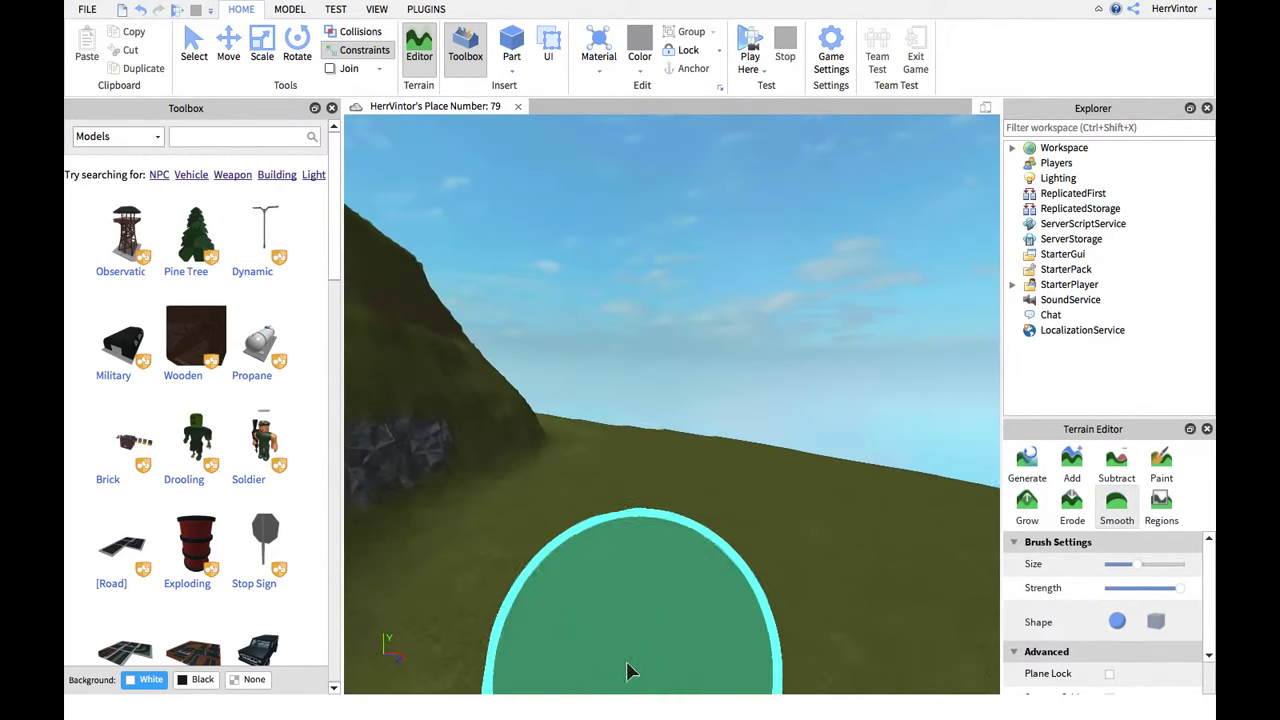
scroll(612, 587, up, 4)
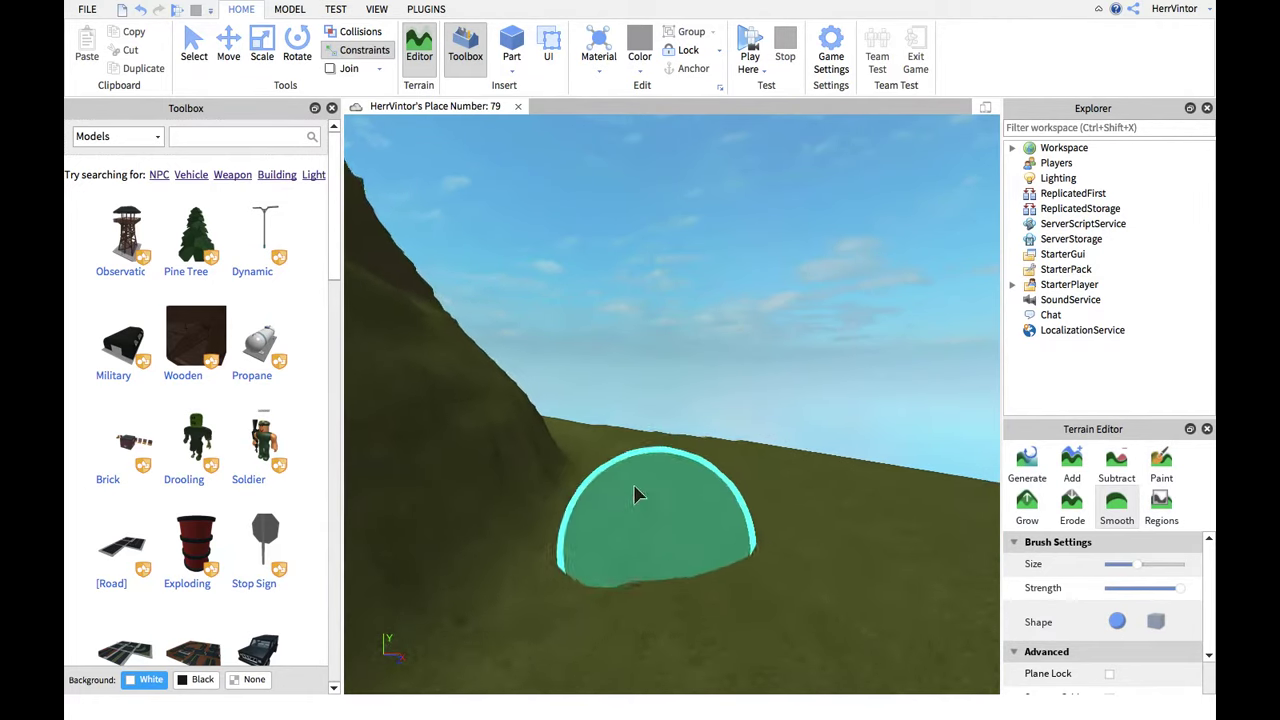
Smooth the unpainted grassy ledge at the foot of the steep dirt slope, including the stretch where it narrows
scroll(677, 554, up, 5)
right_drag(677, 569, 603, 491)
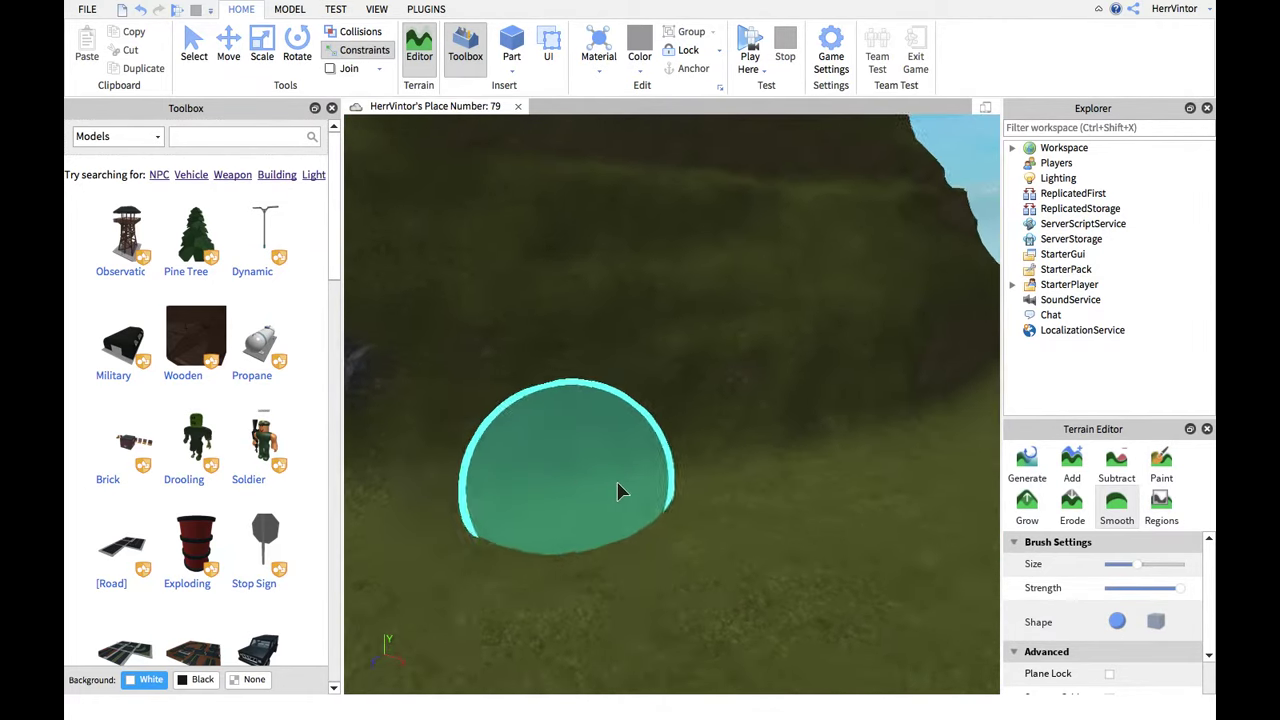
right_drag(729, 472, 763, 529)
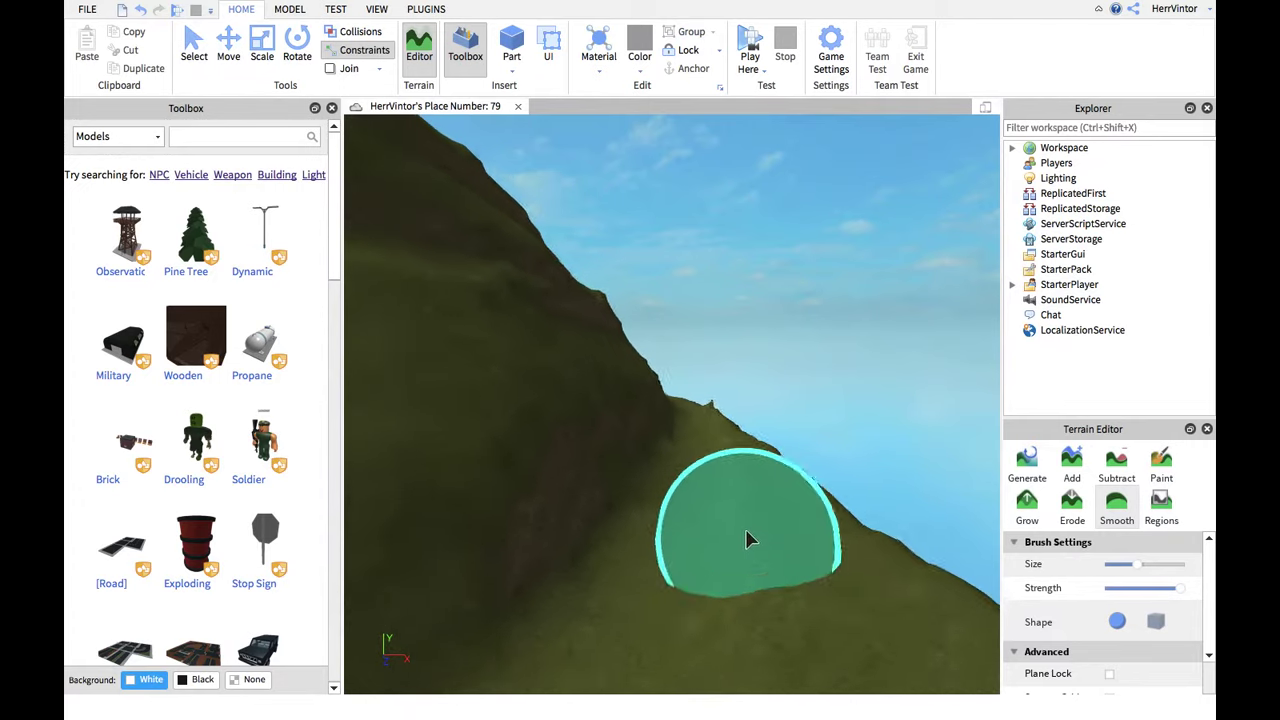
scroll(749, 543, up, 2)
right_drag(643, 330, 643, 331)
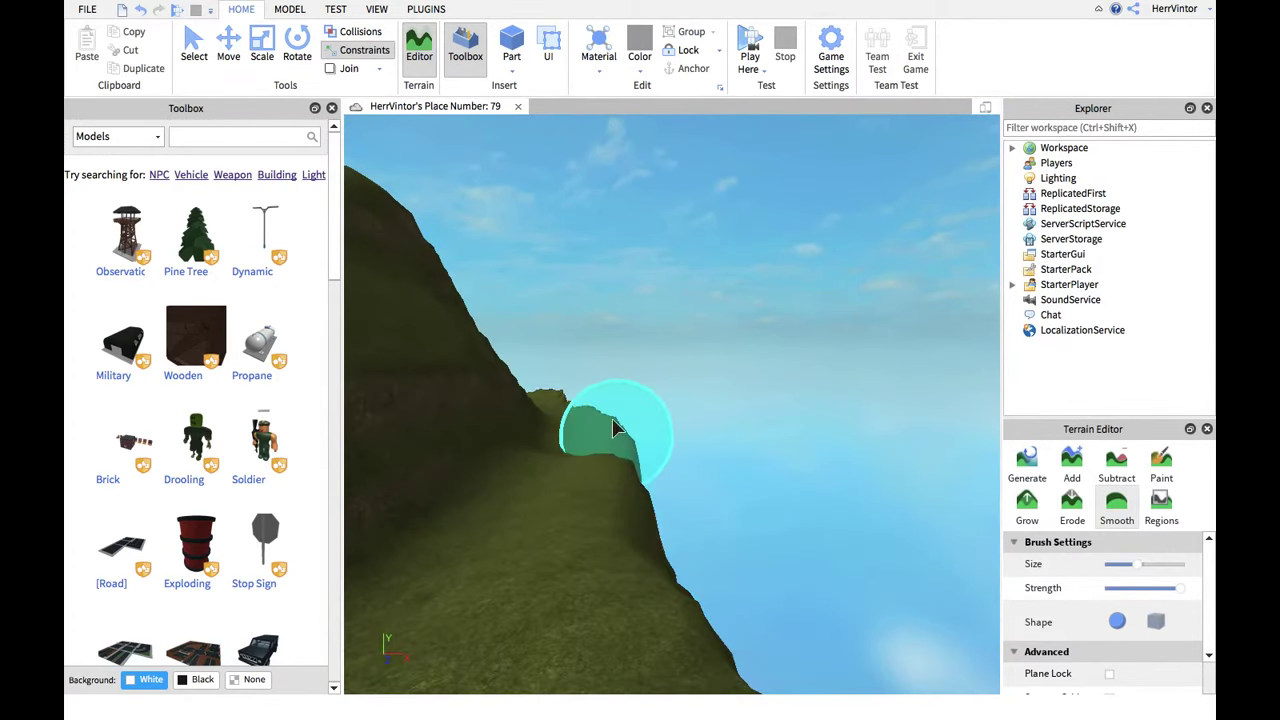
right_drag(563, 533, 565, 531)
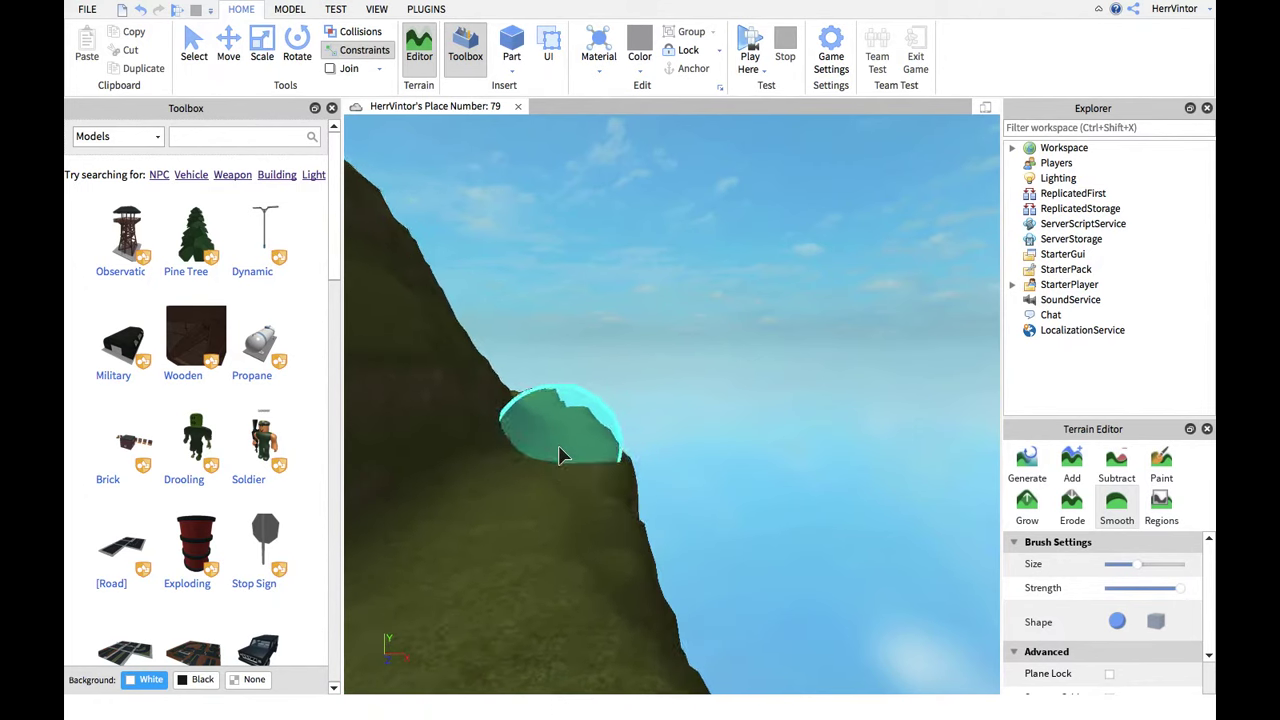
Smooth the narrow cliff-edge path around the bend, evening out its drop-off side below the bare slope
scroll(567, 466, up, 3)
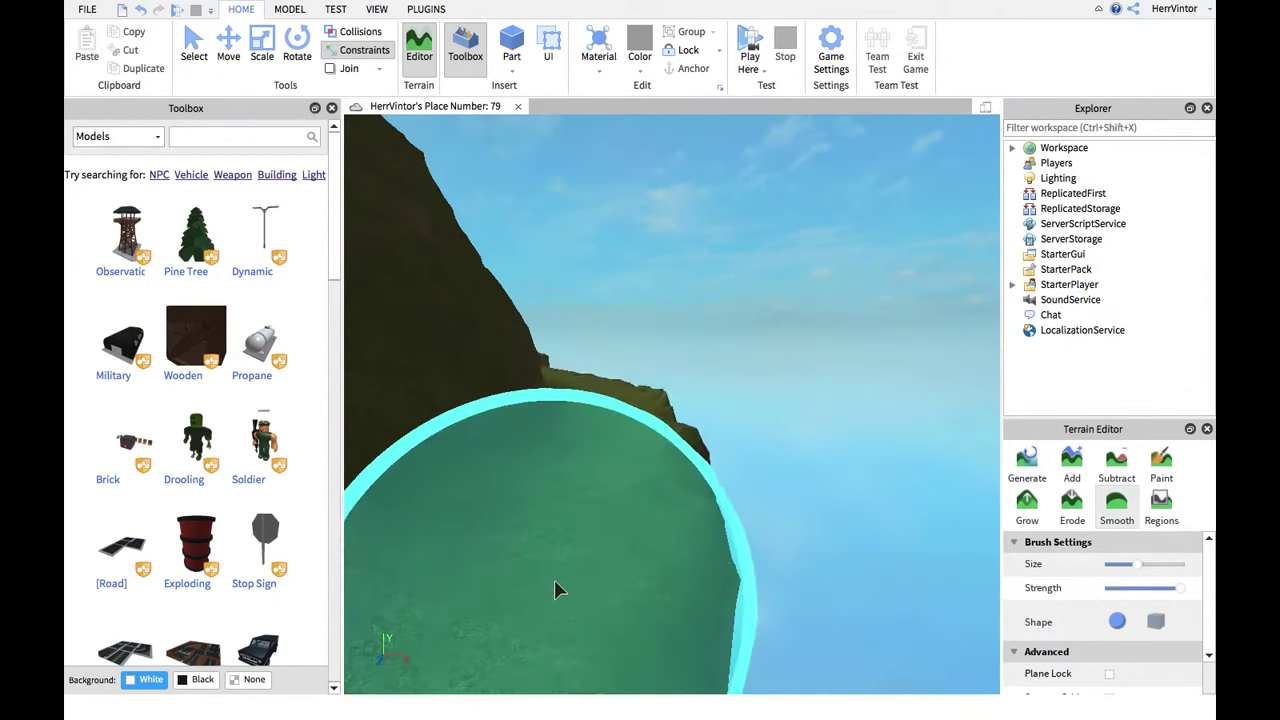
scroll(557, 594, down, 2)
scroll(577, 417, down, 4)
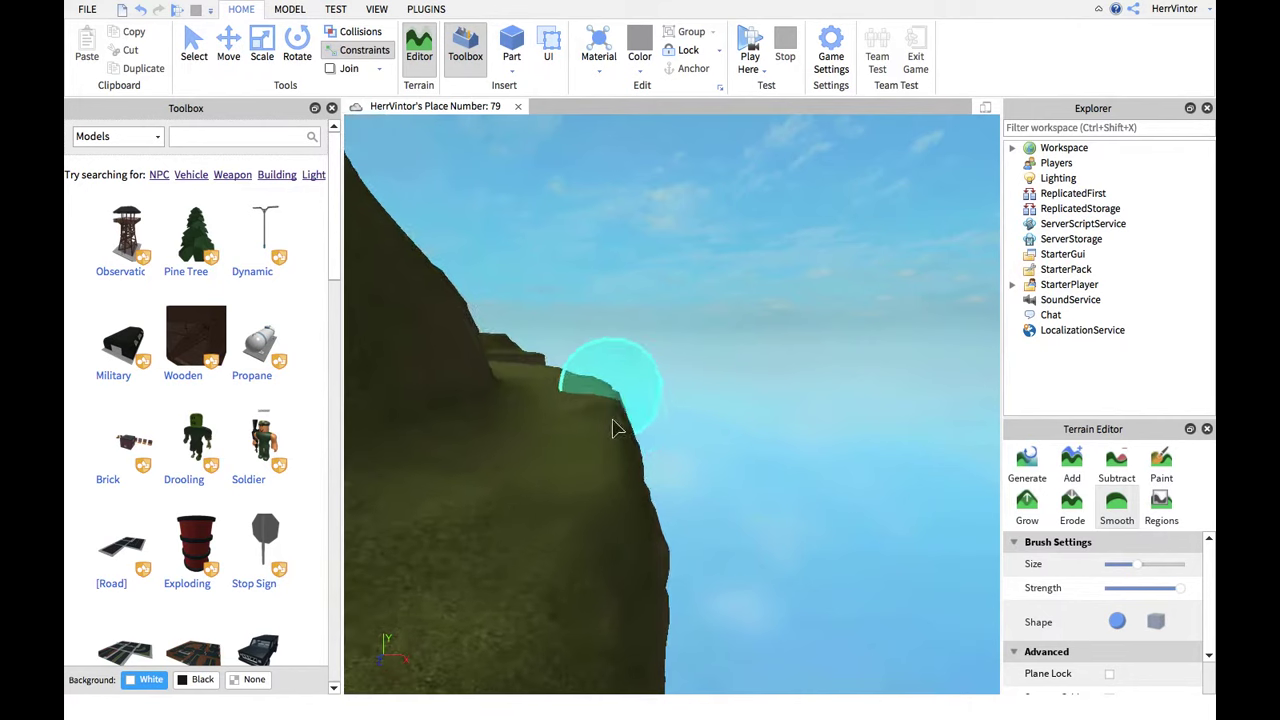
scroll(592, 405, up, 2)
mouse_move(550, 410)
right_down()
mouse_move(548, 457)
mouse_move(605, 437)
right_up()
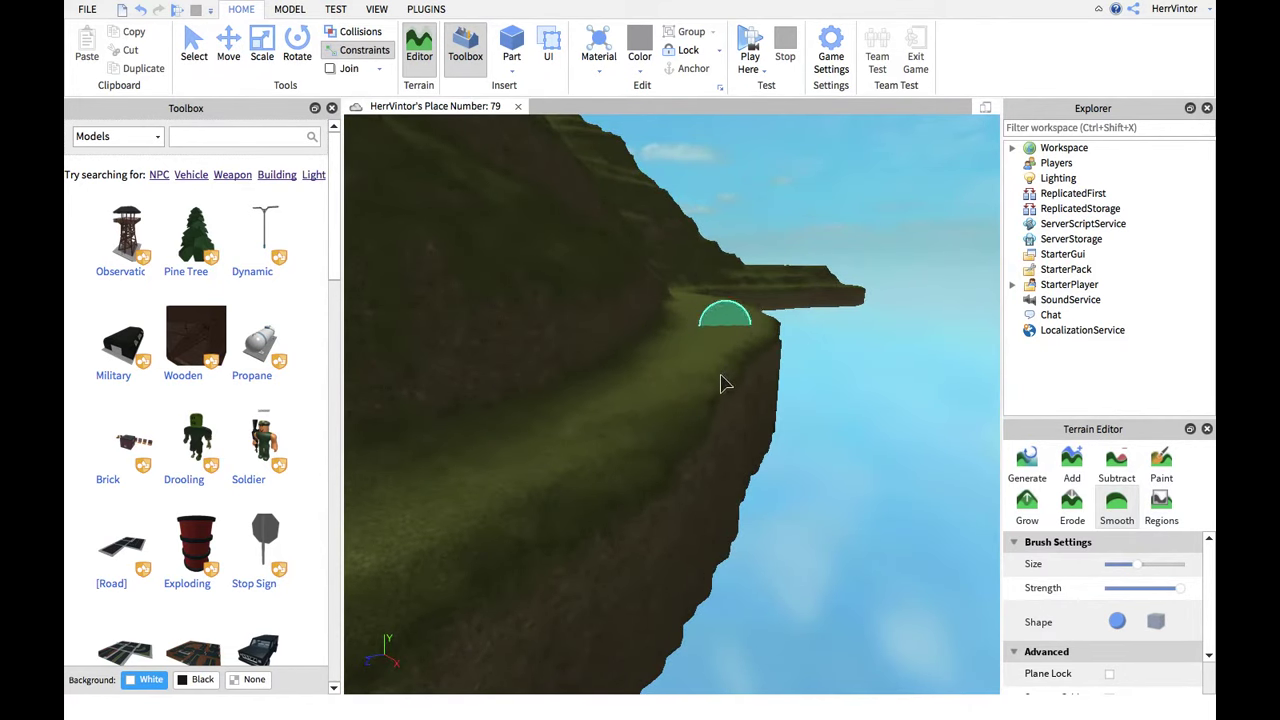
mouse_move(768, 320)
right_down()
mouse_move(716, 322)
mouse_move(637, 470)
mouse_move(600, 440)
mouse_move(628, 486)
mouse_move(608, 410)
mouse_move(622, 619)
right_up()
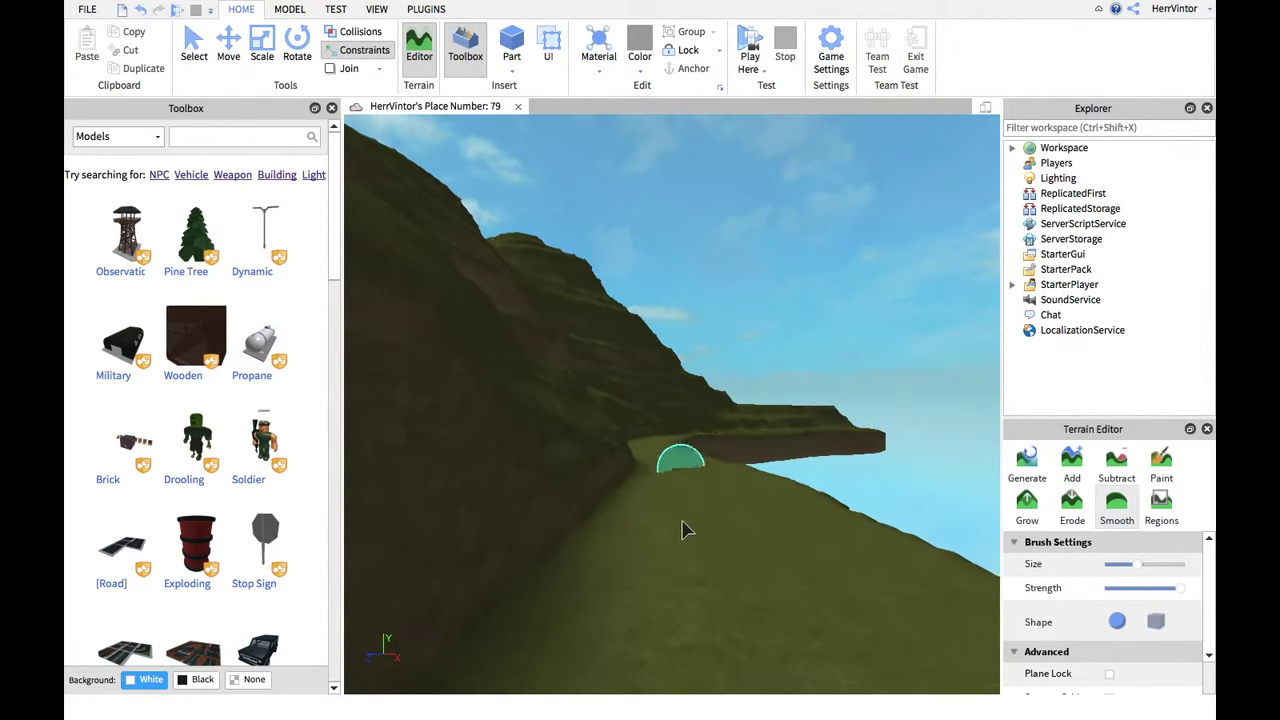
Smooth the wide grassy ledge path at the foot of the dark slope, up to where it narrows at the bend
scroll(675, 500, up, 2)
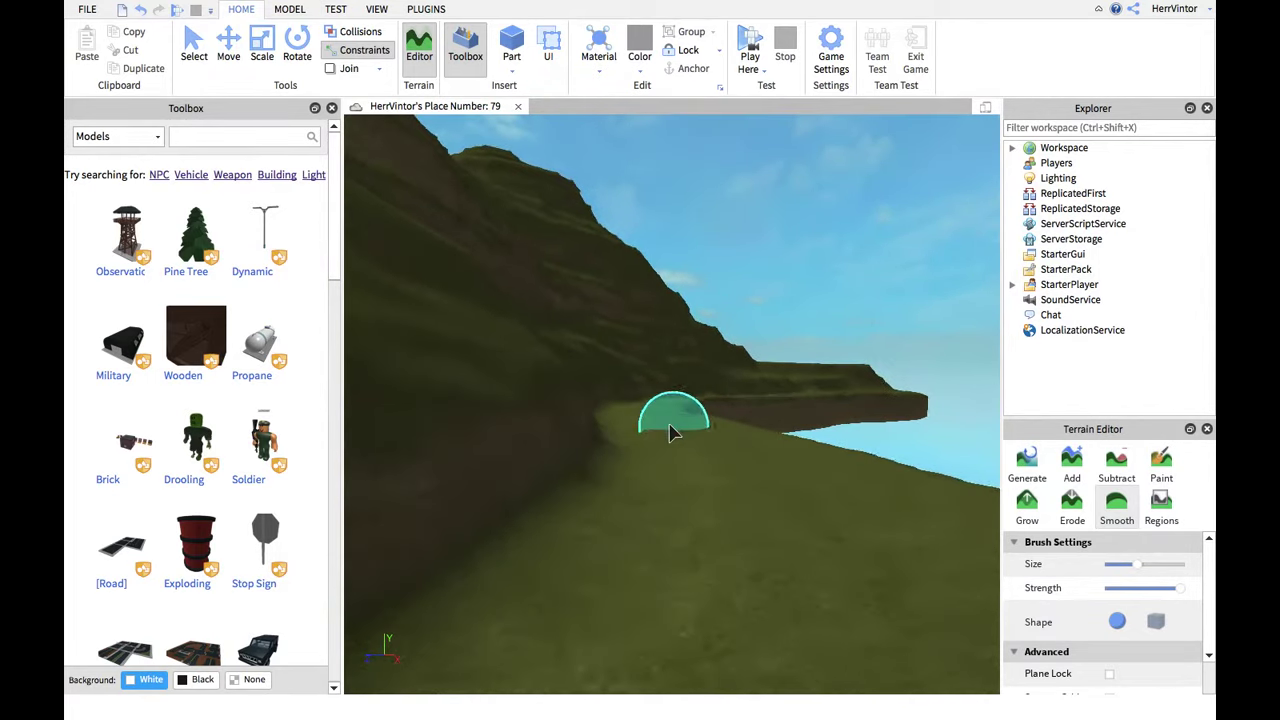
scroll(669, 408, up, 3)
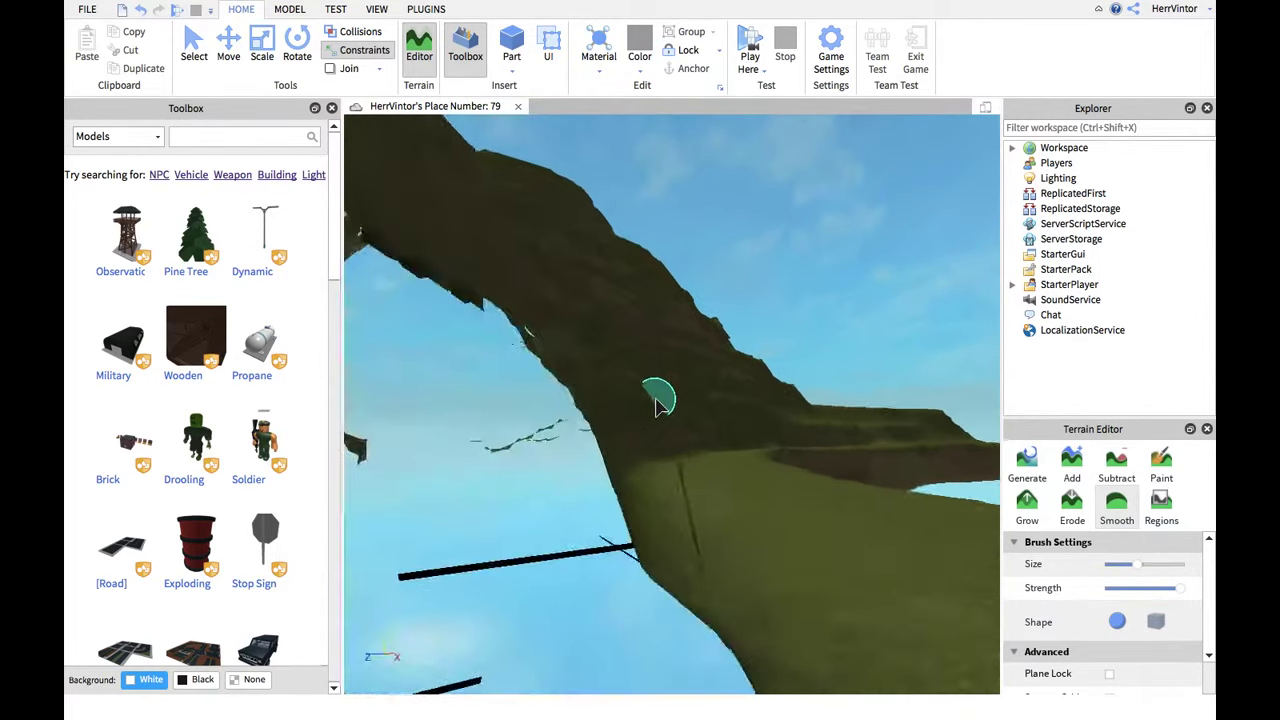
scroll(657, 405, down, 3)
scroll(660, 560, up, 2)
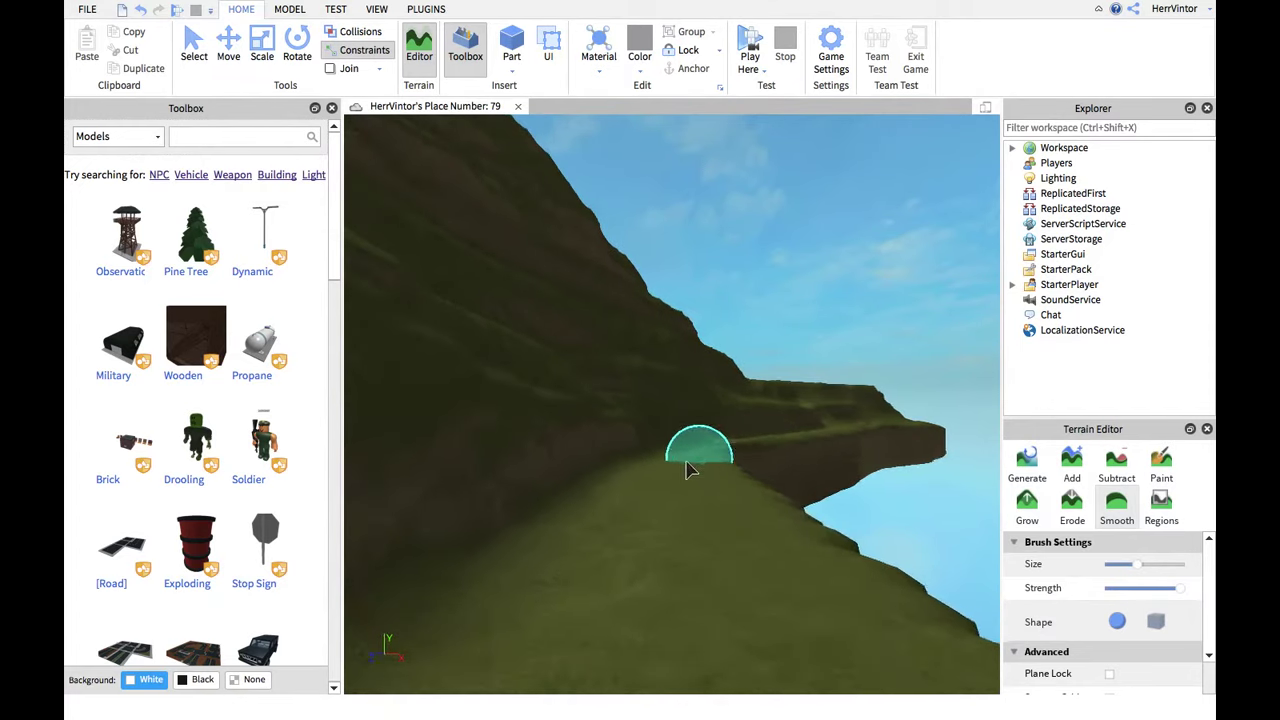
scroll(708, 476, up, 4)
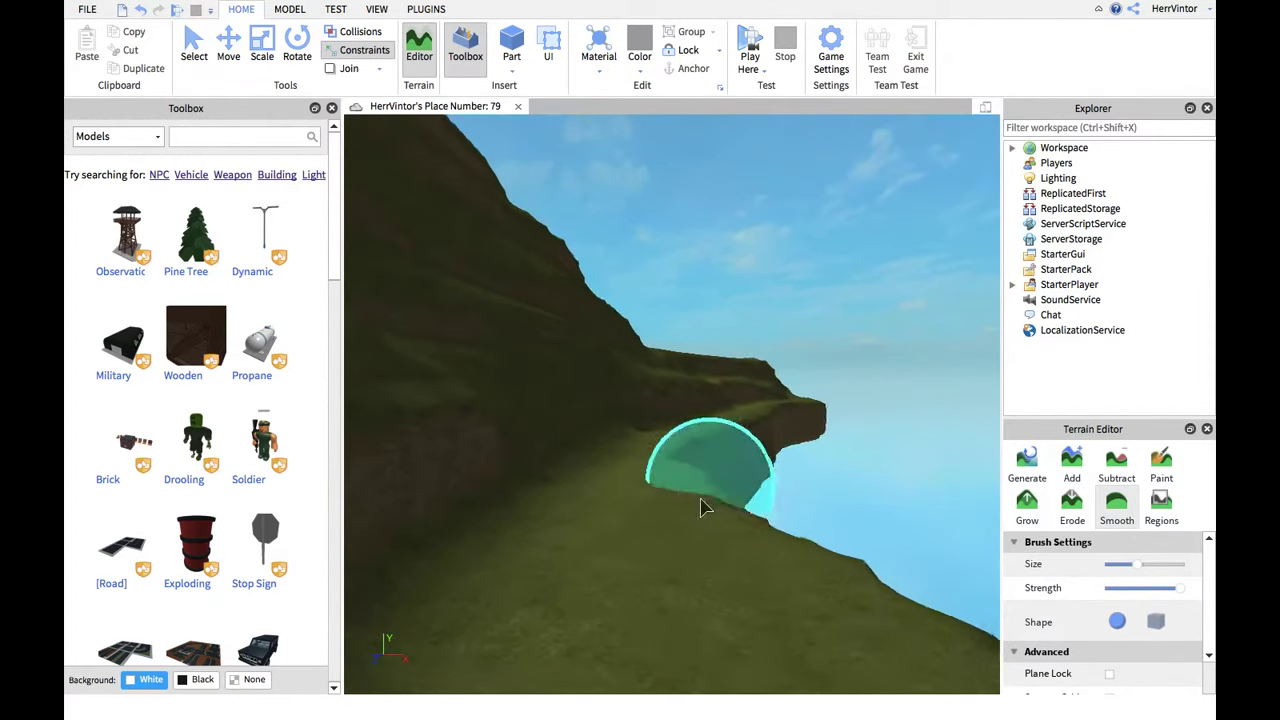
scroll(680, 490, down, 1)
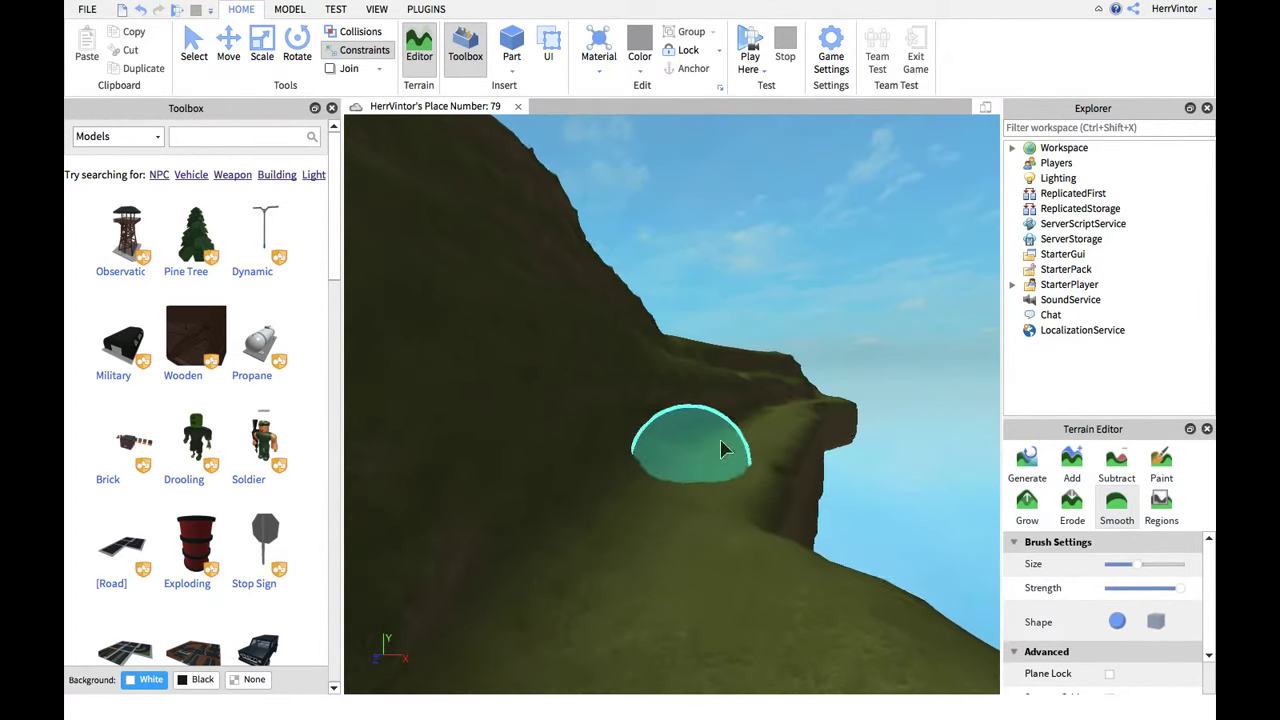
Smooth the narrowing grassy path beyond the bend, continuing toward the protruding cliff corner
scroll(740, 460, up, 2)
scroll(746, 465, down, 3)
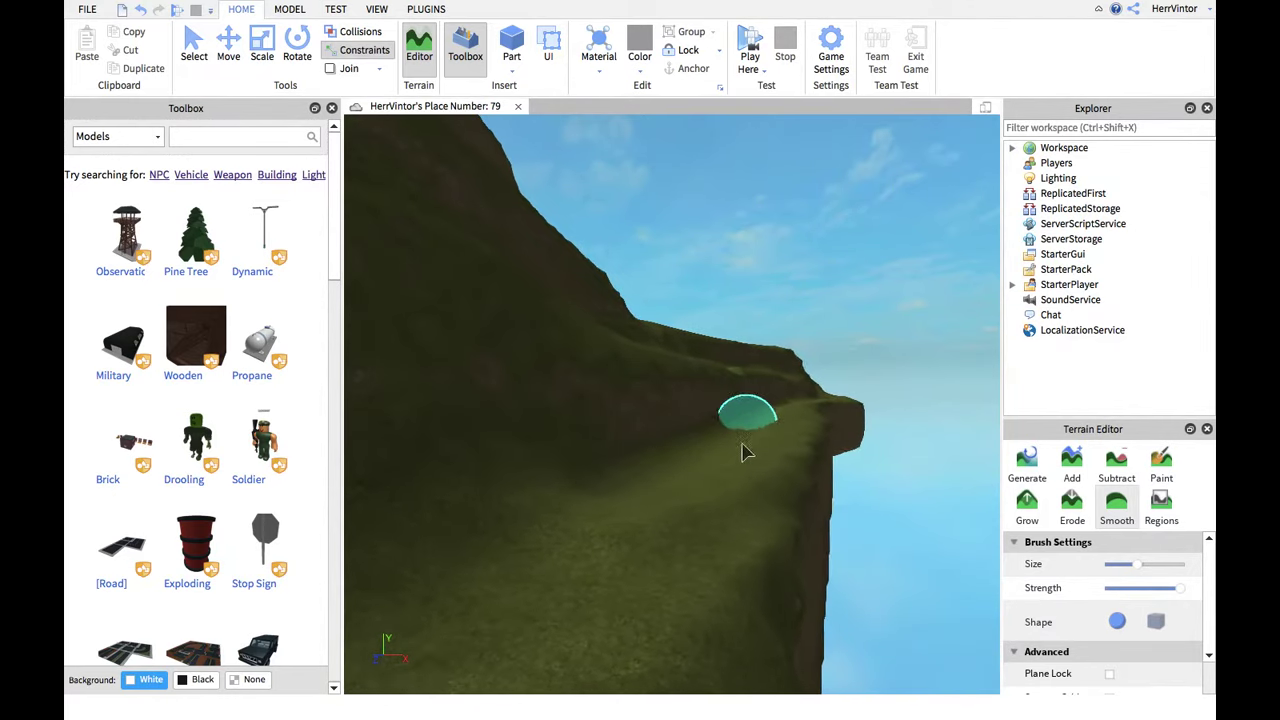
scroll(745, 453, up, 3)
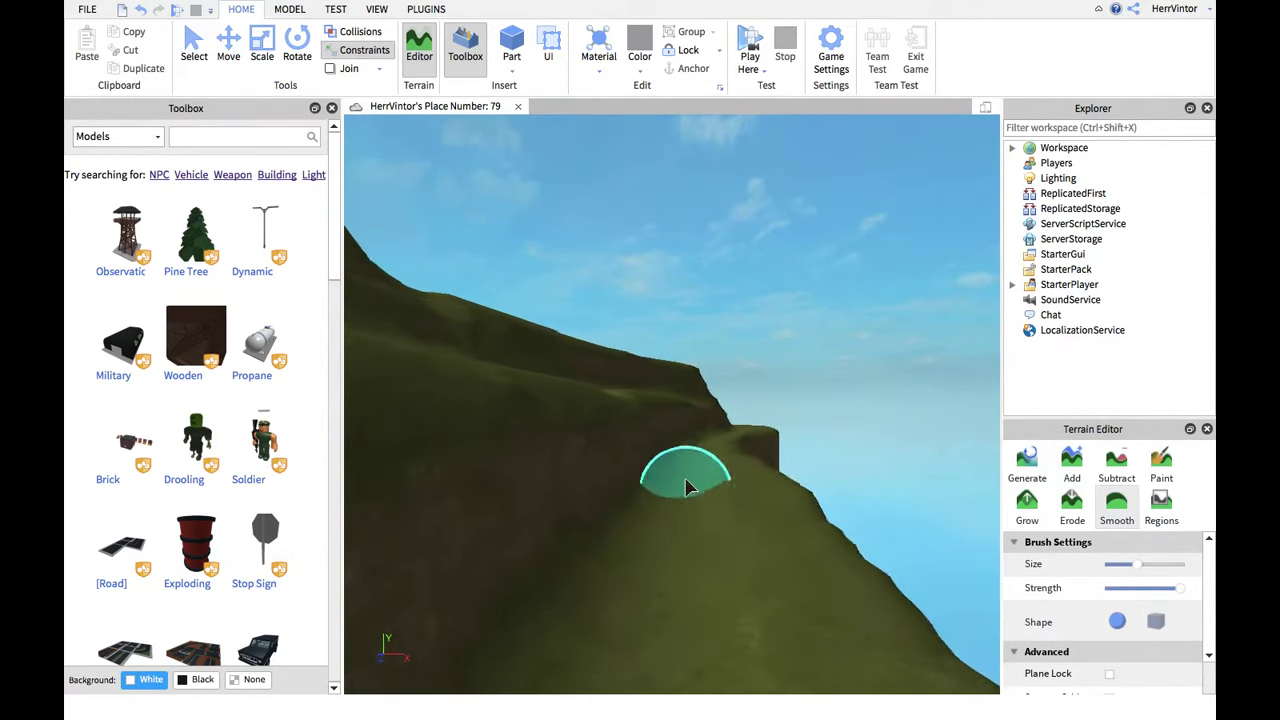
scroll(705, 480, down, 1)
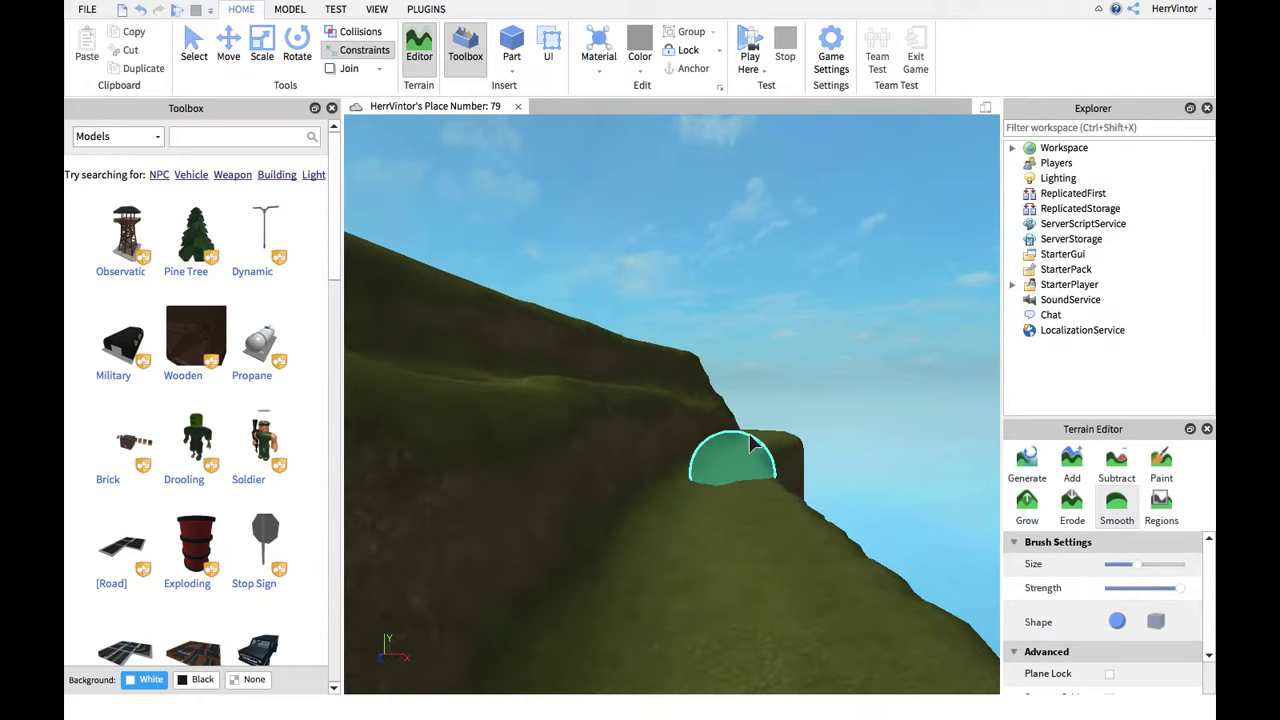
scroll(743, 466, up, 3)
Smooth the rounded grassy corner of the protruding ledge and the path leading on from it
mouse_move(679, 546)
right_down()
mouse_move(649, 569)
mouse_move(654, 526)
right_up()
scroll(662, 383, down, 2)
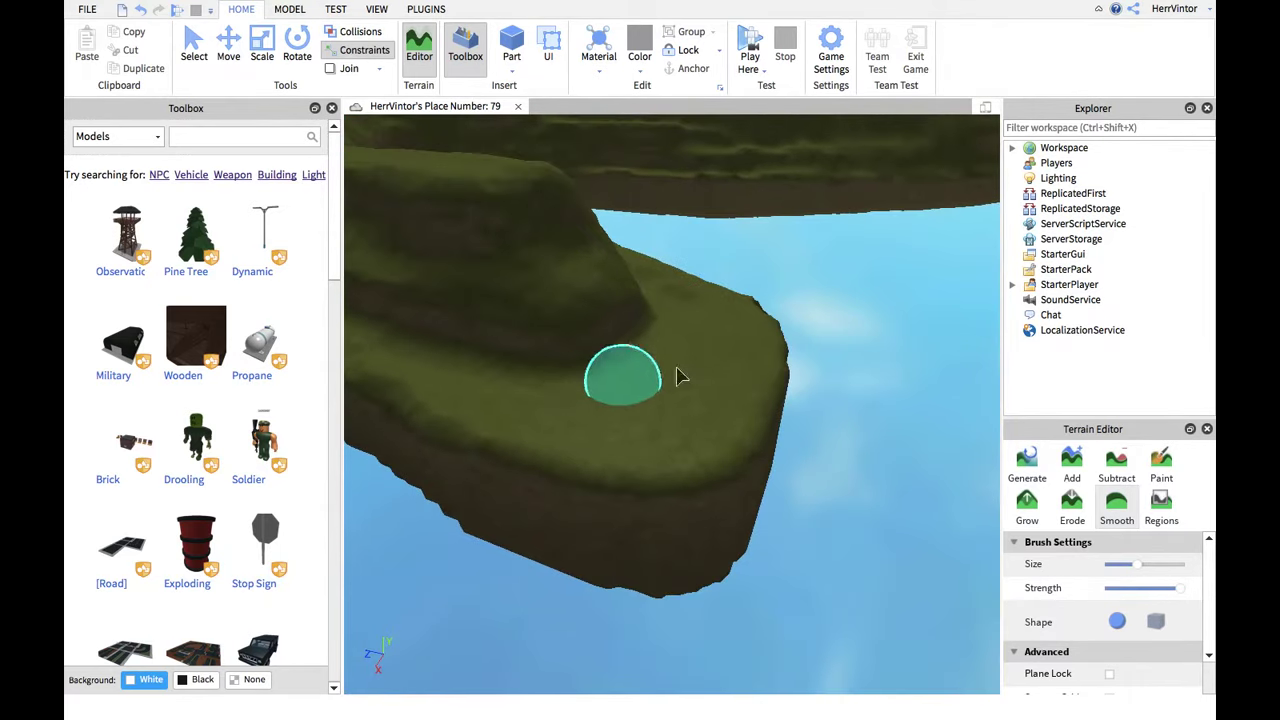
right_drag(732, 314, 731, 294)
right_drag(657, 441, 672, 430)
mouse_move(602, 375)
right_down()
mouse_move(637, 380)
mouse_move(626, 551)
mouse_move(623, 500)
mouse_move(590, 475)
mouse_move(594, 440)
mouse_move(626, 471)
mouse_move(603, 417)
mouse_move(626, 472)
mouse_move(734, 557)
mouse_move(680, 606)
mouse_move(755, 527)
mouse_move(740, 540)
mouse_move(669, 486)
mouse_move(676, 403)
mouse_move(665, 395)
mouse_move(677, 391)
mouse_move(590, 614)
mouse_move(763, 409)
mouse_move(737, 466)
mouse_move(722, 618)
right_up()
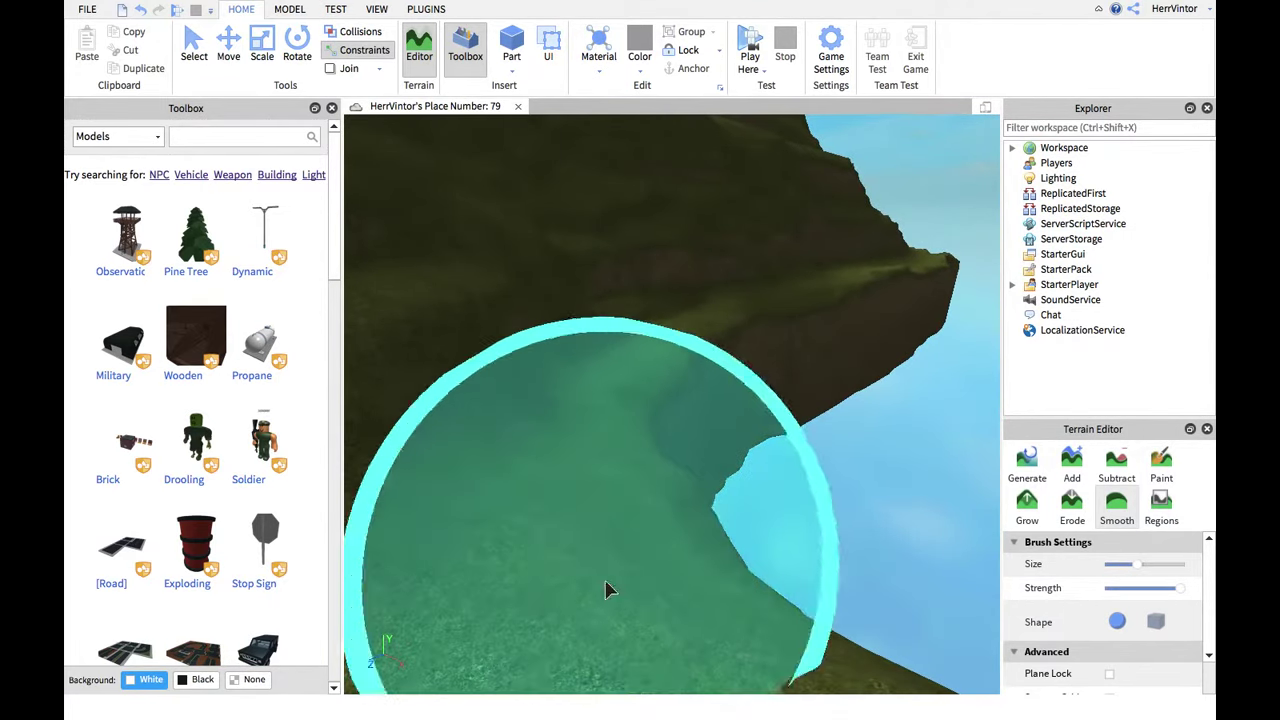
Smooth the outer edge of the curving ledge below the dark slope, continuing around its rounded end
mouse_move(752, 295)
right_down()
mouse_move(743, 338)
mouse_move(680, 434)
mouse_move(698, 447)
mouse_move(751, 356)
mouse_move(646, 603)
mouse_move(656, 483)
right_up()
mouse_move(680, 343)
right_down()
mouse_move(660, 414)
mouse_move(671, 637)
mouse_move(640, 398)
mouse_move(617, 509)
mouse_move(631, 369)
mouse_move(649, 360)
mouse_move(626, 409)
mouse_move(700, 391)
mouse_move(646, 371)
mouse_move(437, 383)
mouse_move(454, 351)
mouse_move(569, 283)
mouse_move(755, 340)
mouse_move(574, 323)
mouse_move(671, 363)
mouse_move(610, 355)
mouse_move(666, 323)
mouse_move(572, 363)
right_up()
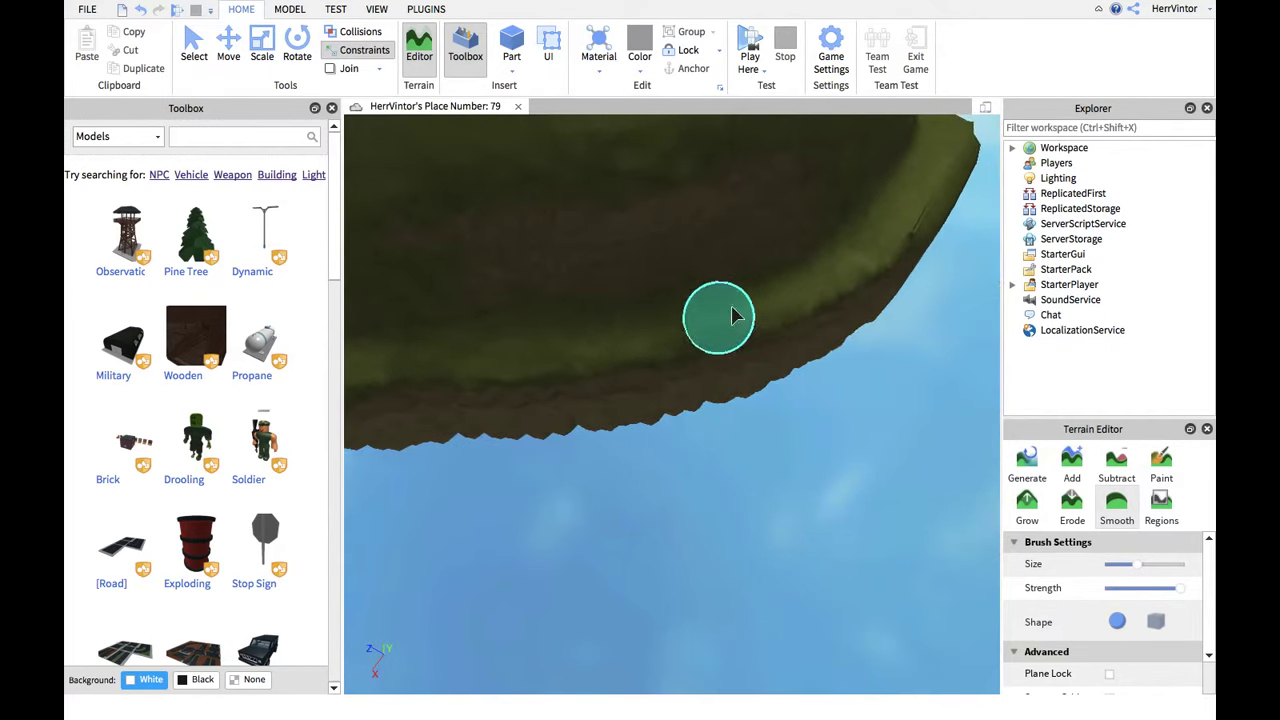
right_drag(734, 314, 729, 314)
key(d)
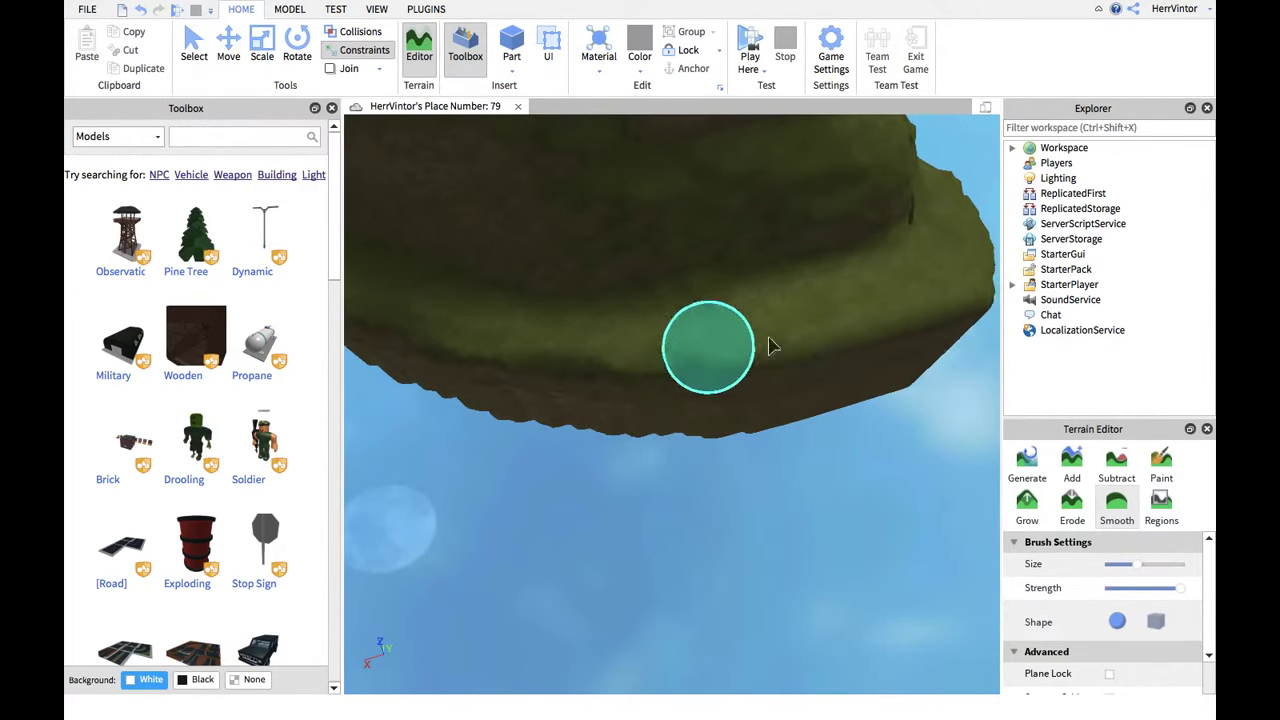
key(d)
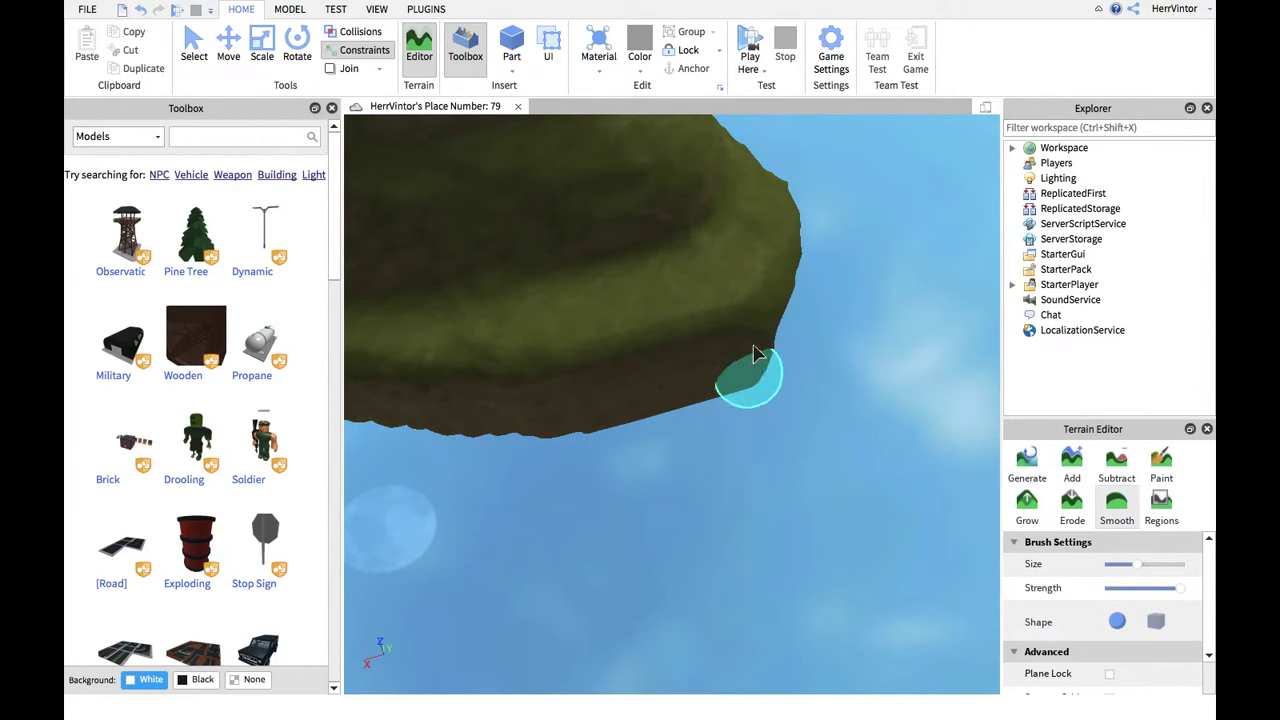
mouse_move(760, 222)
right_down()
mouse_move(749, 397)
mouse_move(812, 452)
mouse_move(569, 434)
mouse_move(666, 463)
mouse_move(720, 374)
mouse_move(790, 318)
mouse_move(789, 260)
mouse_move(600, 623)
mouse_move(572, 532)
mouse_move(571, 557)
mouse_move(610, 480)
right_up()
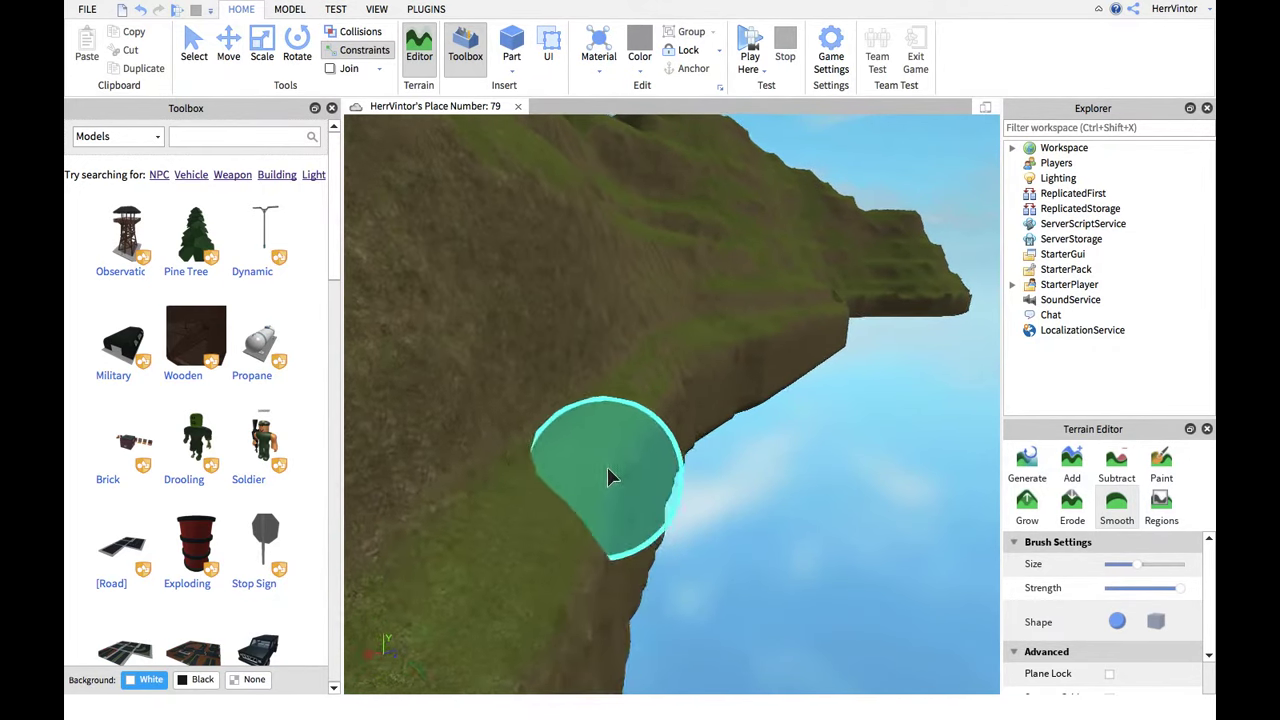
Smooth the sunlit ledge path and its cliff edge where it bends toward the terraced slope
mouse_move(706, 395)
right_down()
mouse_move(737, 306)
mouse_move(636, 636)
right_up()
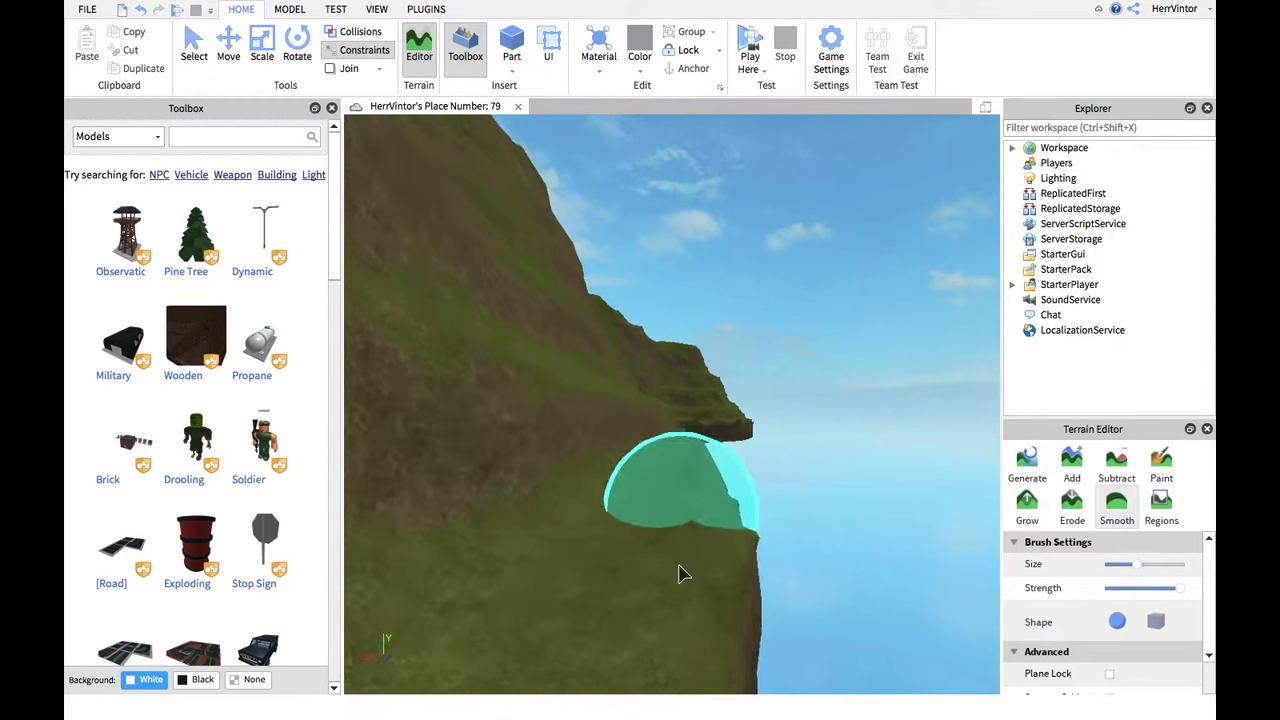
mouse_move(697, 641)
mouse_down()
mouse_move(730, 509)
mouse_move(728, 598)
mouse_move(710, 494)
mouse_move(713, 526)
mouse_move(706, 509)
mouse_move(688, 538)
mouse_move(677, 520)
mouse_move(693, 478)
mouse_move(714, 472)
mouse_move(692, 474)
mouse_move(681, 526)
mouse_move(663, 484)
mouse_move(679, 561)
mouse_move(698, 460)
mouse_move(692, 552)
mouse_move(691, 461)
mouse_move(660, 583)
mouse_move(690, 510)
mouse_move(694, 543)
mouse_move(637, 495)
mouse_move(622, 598)
mouse_move(639, 539)
mouse_move(632, 608)
mouse_move(622, 499)
mouse_up()
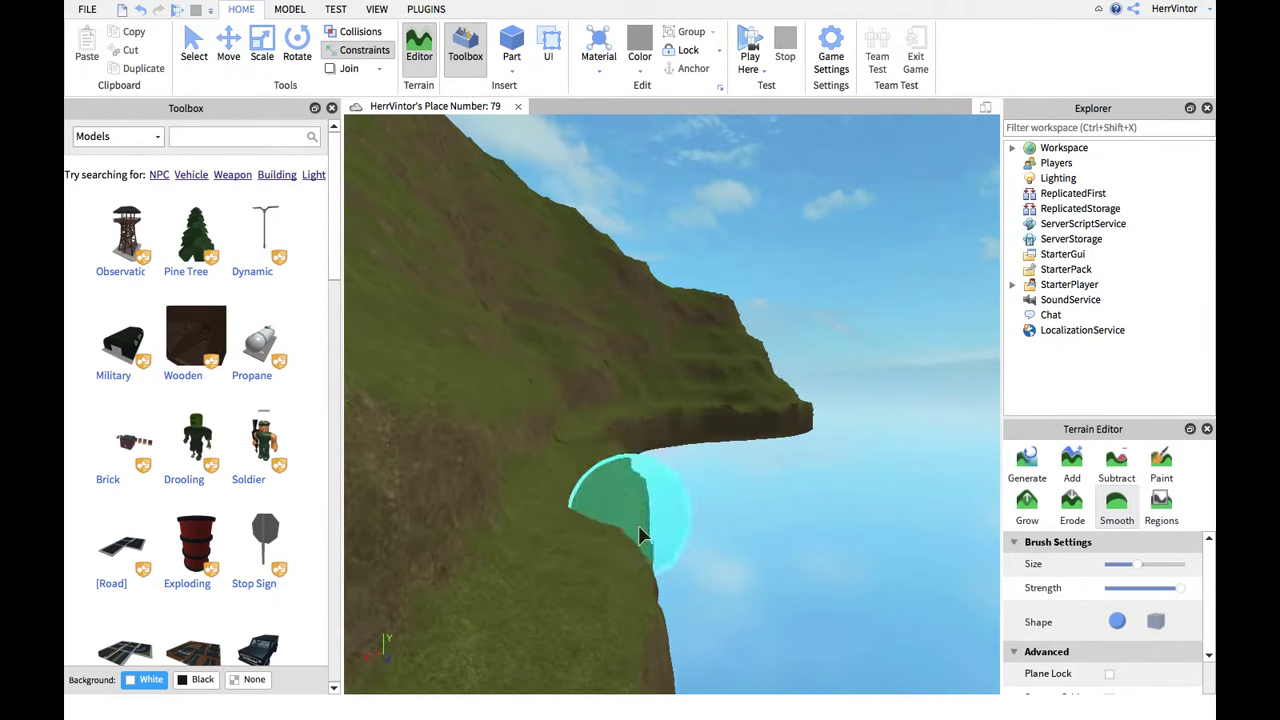
mouse_move(559, 484)
mouse_down()
mouse_move(580, 565)
mouse_move(587, 476)
mouse_move(598, 575)
mouse_move(600, 470)
mouse_move(615, 550)
mouse_move(602, 490)
mouse_move(605, 575)
mouse_move(574, 543)
mouse_move(571, 566)
mouse_move(614, 574)
mouse_move(636, 503)
mouse_move(638, 588)
mouse_move(610, 474)
mouse_move(625, 588)
mouse_move(604, 438)
mouse_move(607, 502)
mouse_move(592, 476)
mouse_move(599, 520)
mouse_move(664, 490)
mouse_up()
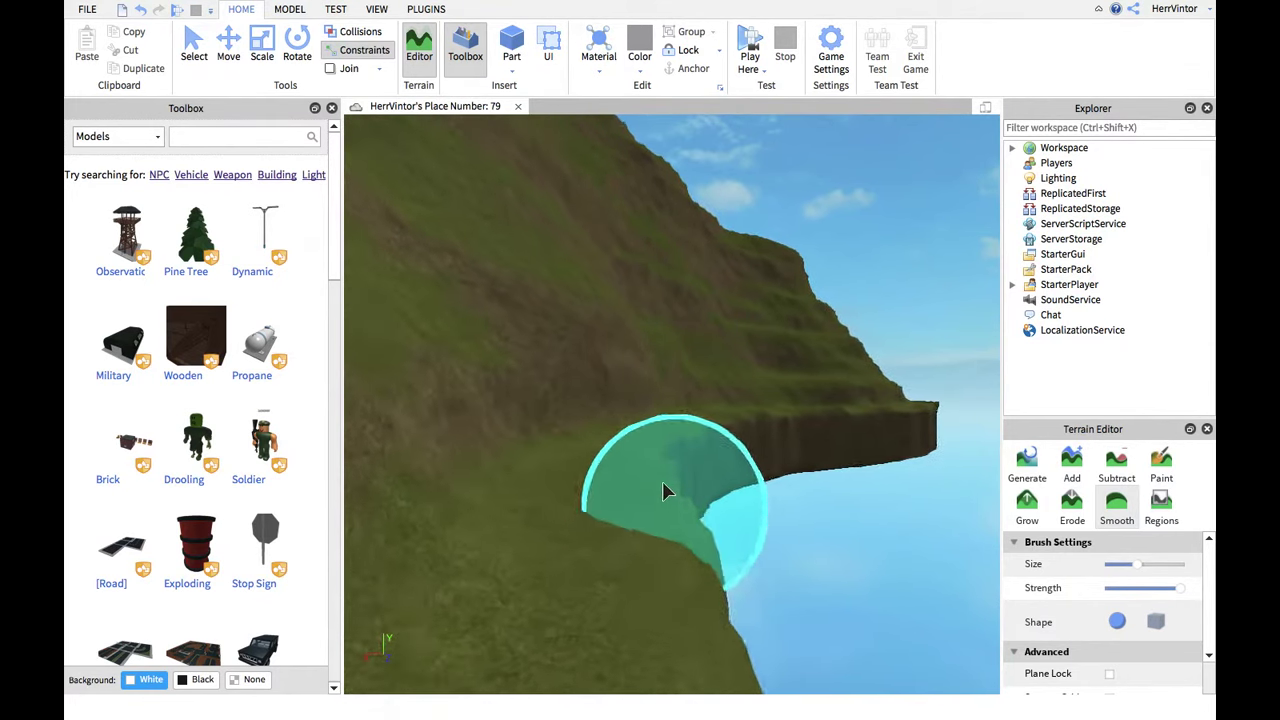
Smooth the inward-curving grassy strip and its rim above the drop-off, below the dirt patches
mouse_move(656, 468)
right_down()
mouse_move(743, 434)
mouse_move(690, 430)
right_up()
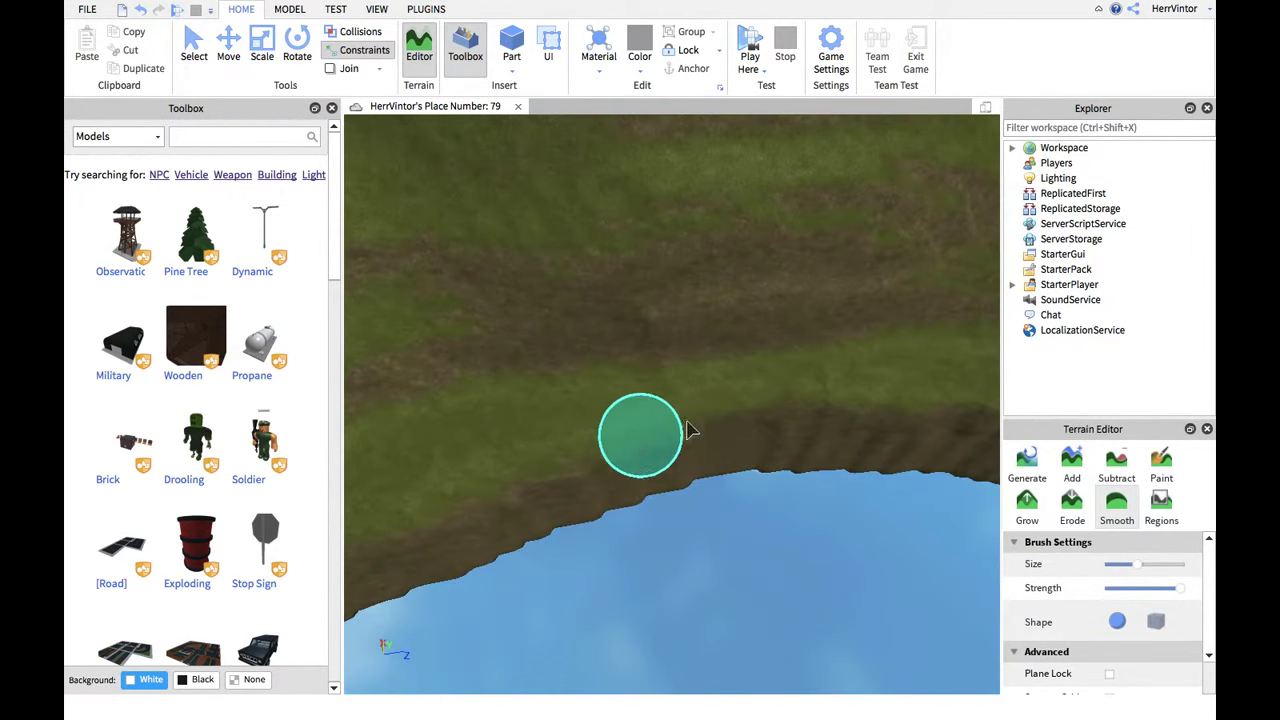
mouse_move(594, 453)
right_down()
mouse_move(760, 417)
mouse_move(737, 374)
mouse_move(778, 390)
mouse_move(589, 371)
mouse_move(457, 426)
mouse_move(651, 406)
mouse_move(619, 396)
mouse_move(726, 400)
mouse_move(757, 421)
right_up()
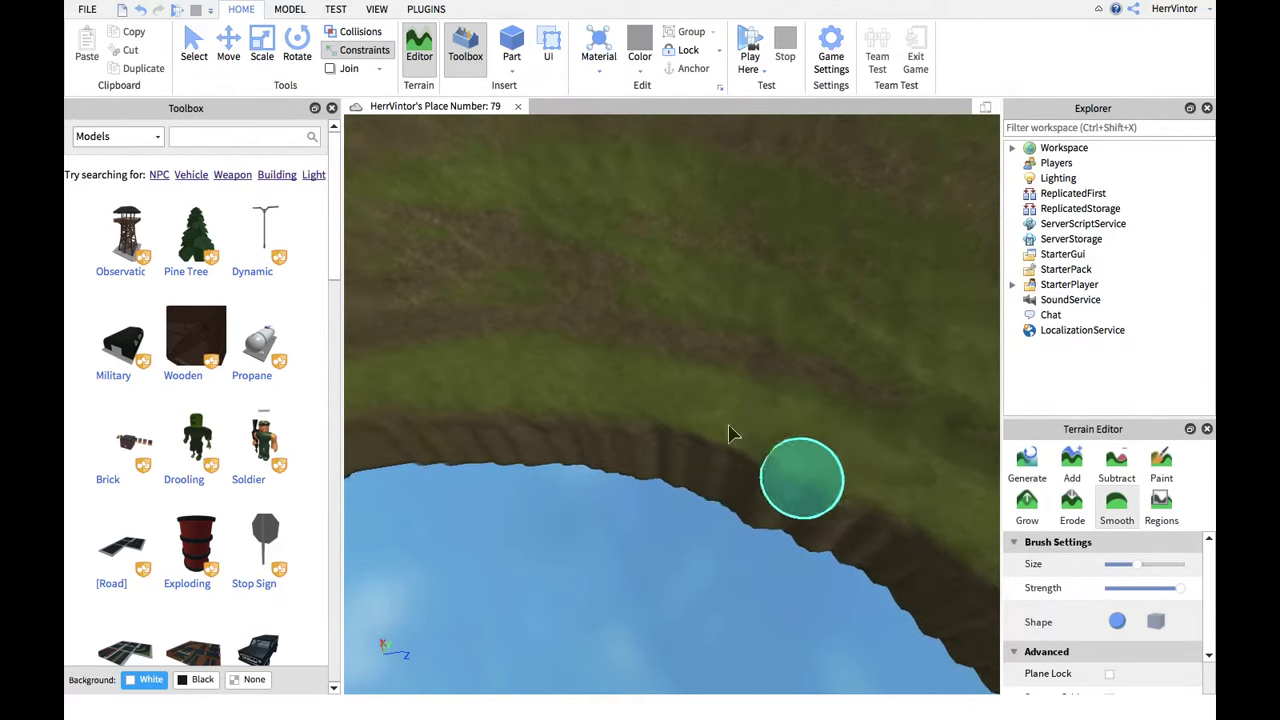
mouse_move(645, 445)
right_down()
mouse_move(783, 403)
mouse_move(691, 397)
mouse_move(790, 453)
right_up()
mouse_move(998, 470)
right_down()
mouse_move(792, 427)
mouse_move(675, 437)
mouse_move(864, 444)
mouse_move(606, 449)
mouse_move(789, 394)
mouse_move(709, 440)
mouse_move(603, 443)
mouse_move(778, 362)
mouse_move(766, 337)
mouse_move(823, 334)
mouse_move(815, 322)
mouse_move(703, 437)
mouse_move(703, 383)
mouse_move(943, 385)
mouse_move(849, 409)
mouse_move(860, 363)
mouse_move(642, 373)
right_up()
Smooth the remaining grassy ledge up to the wide area beside the rock patches and the long rock band
mouse_move(697, 418)
right_down()
mouse_move(734, 466)
mouse_move(717, 451)
mouse_move(600, 446)
mouse_move(684, 456)
mouse_move(845, 312)
mouse_move(714, 551)
mouse_move(748, 425)
mouse_move(732, 300)
mouse_move(671, 428)
mouse_move(665, 418)
mouse_move(682, 412)
mouse_move(683, 508)
mouse_move(706, 480)
mouse_move(680, 543)
mouse_move(689, 551)
mouse_move(698, 390)
mouse_move(660, 640)
mouse_move(688, 588)
right_up()
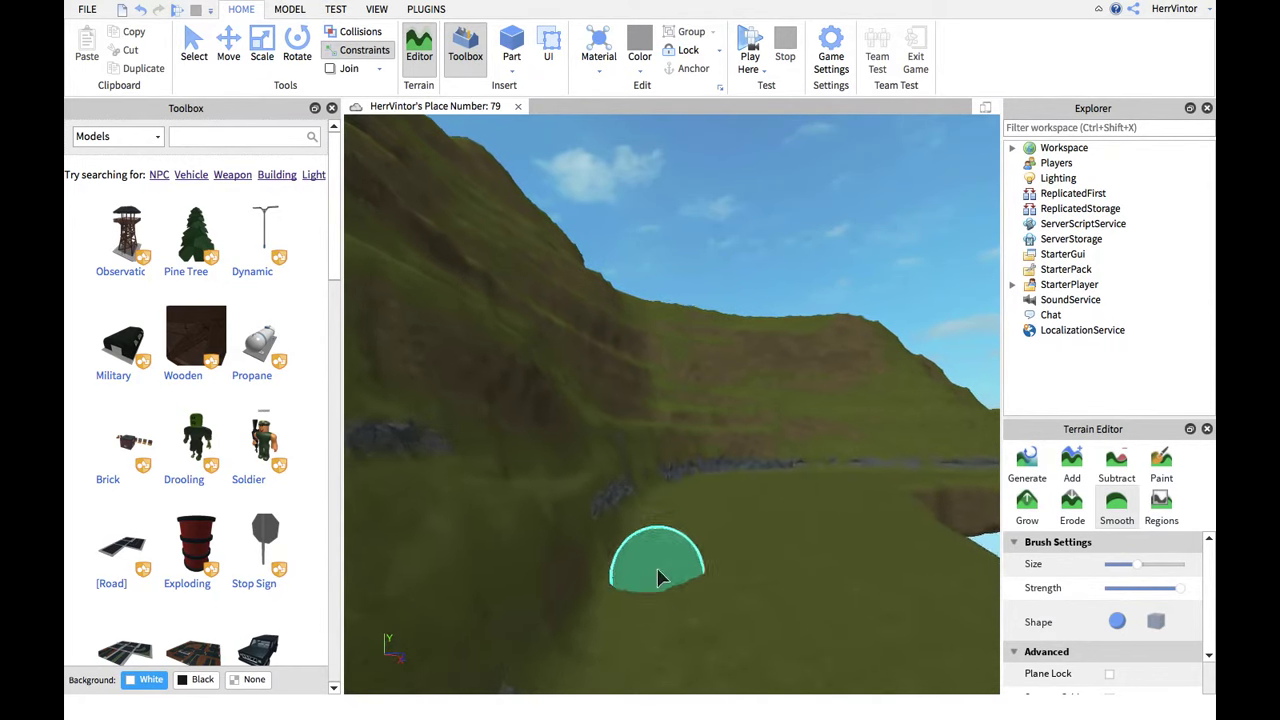
right_drag(670, 547, 698, 374)
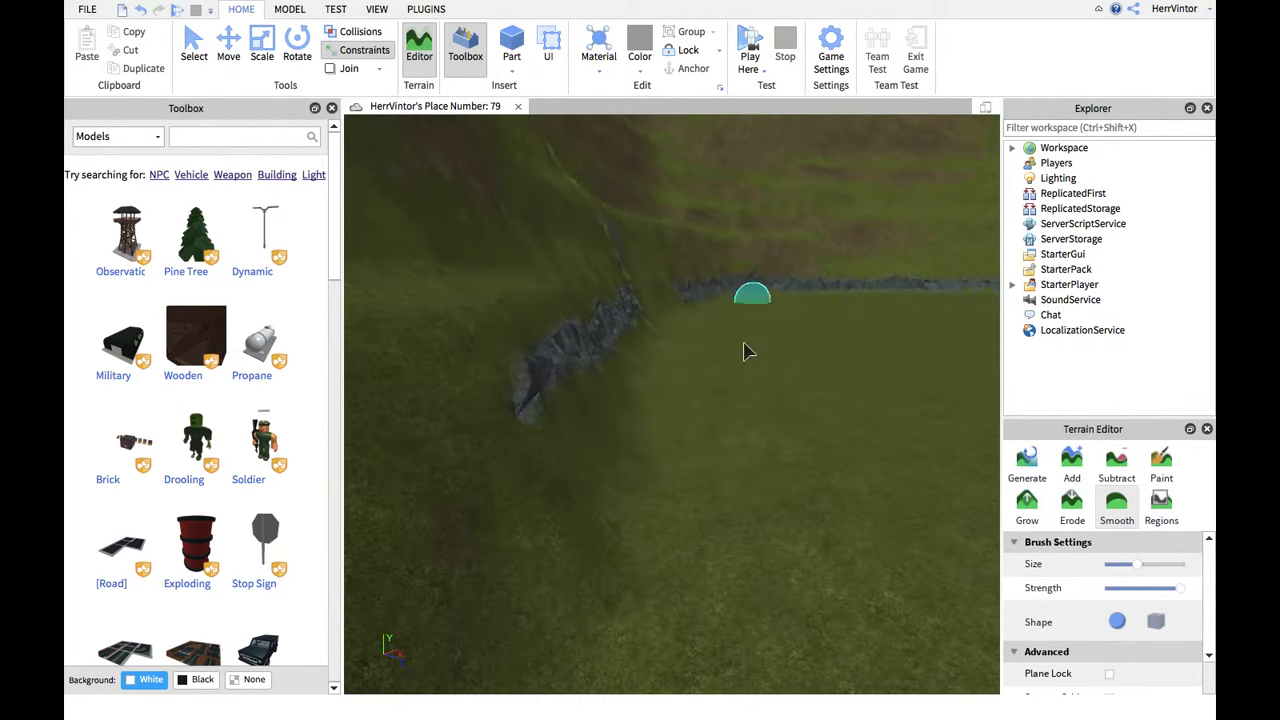
mouse_move(724, 332)
right_down()
mouse_move(703, 346)
mouse_move(664, 645)
right_up()
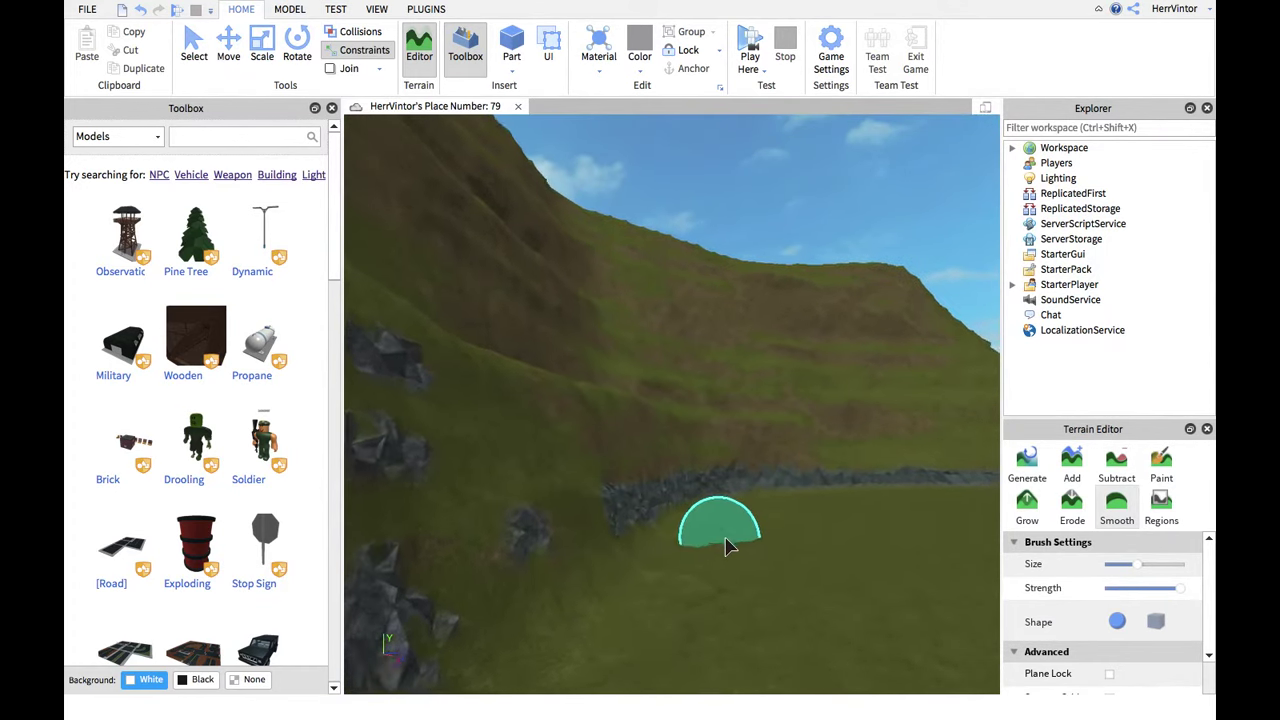
mouse_move(766, 570)
right_down()
mouse_move(663, 530)
mouse_move(789, 620)
mouse_move(623, 583)
mouse_move(725, 436)
mouse_move(772, 418)
mouse_move(777, 429)
mouse_move(771, 420)
mouse_move(710, 500)
mouse_move(709, 462)
mouse_move(757, 531)
mouse_move(771, 594)
mouse_move(705, 527)
mouse_move(714, 497)
mouse_move(663, 423)
mouse_move(666, 489)
mouse_move(631, 637)
mouse_move(676, 570)
right_up()
mouse_move(650, 637)
right_down()
mouse_move(597, 654)
mouse_move(606, 586)
mouse_move(640, 585)
mouse_move(685, 457)
mouse_move(672, 340)
mouse_move(843, 371)
right_up()
scroll(841, 373, up, 5)
Switch to the Paint tool with the sand material and paint sand along the cliff-side edge of the wide ledge
right_drag(720, 345, 786, 425)
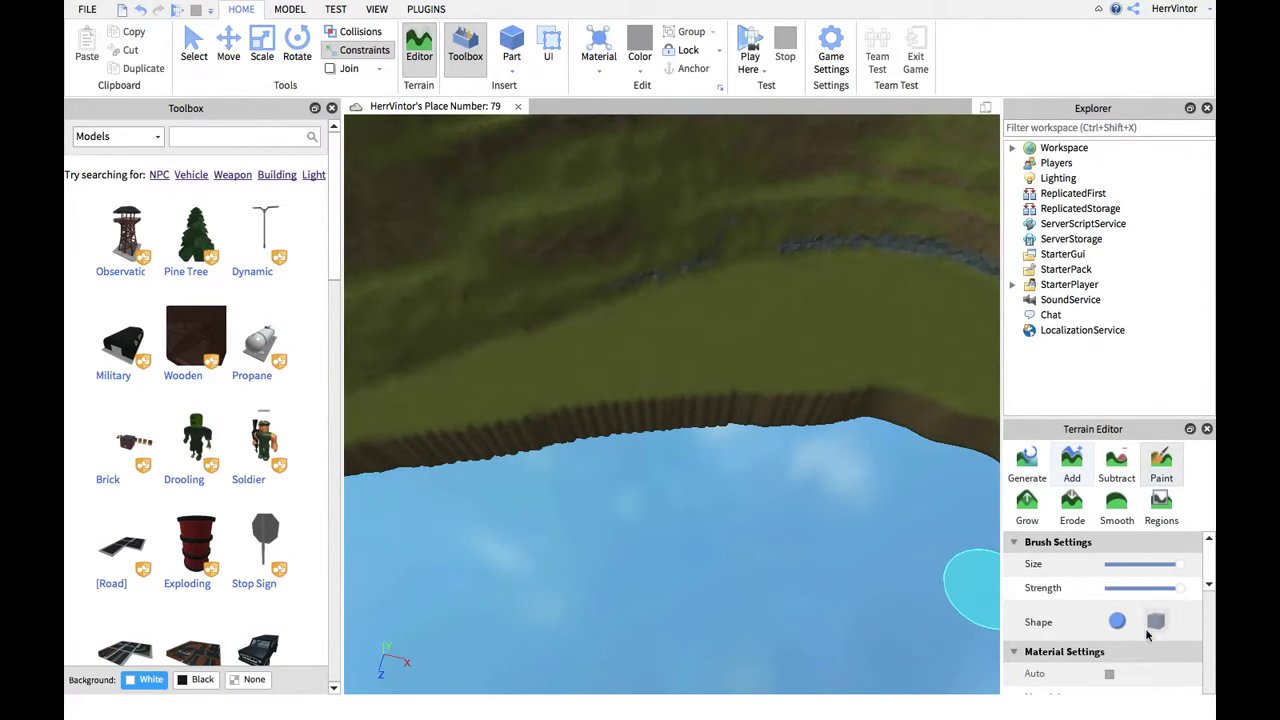
scroll(1155, 627, down, 3)
click(1067, 647)
mouse_move(780, 350)
right_down()
mouse_move(786, 360)
mouse_move(768, 310)
right_up()
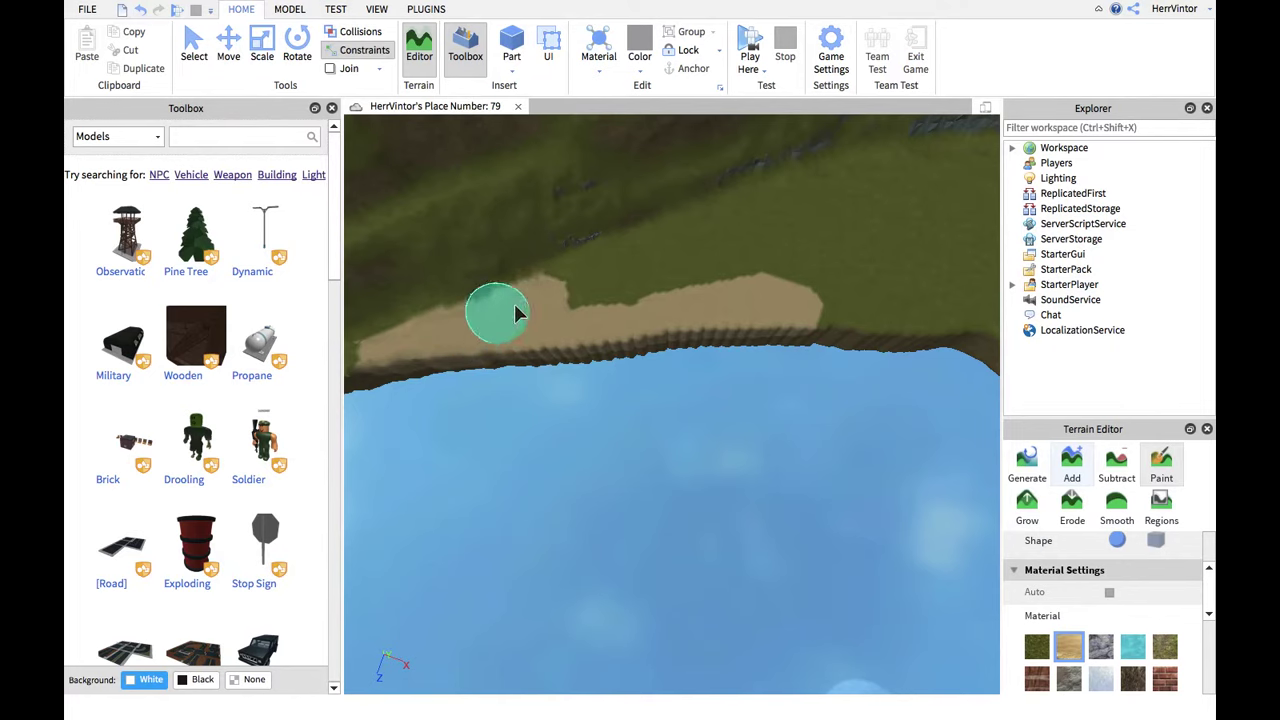
Extend the sand path across the grass past the separate rock patches and alongside the start of the rock band
mouse_move(648, 307)
right_down()
mouse_move(766, 251)
mouse_move(732, 482)
mouse_move(672, 549)
right_up()
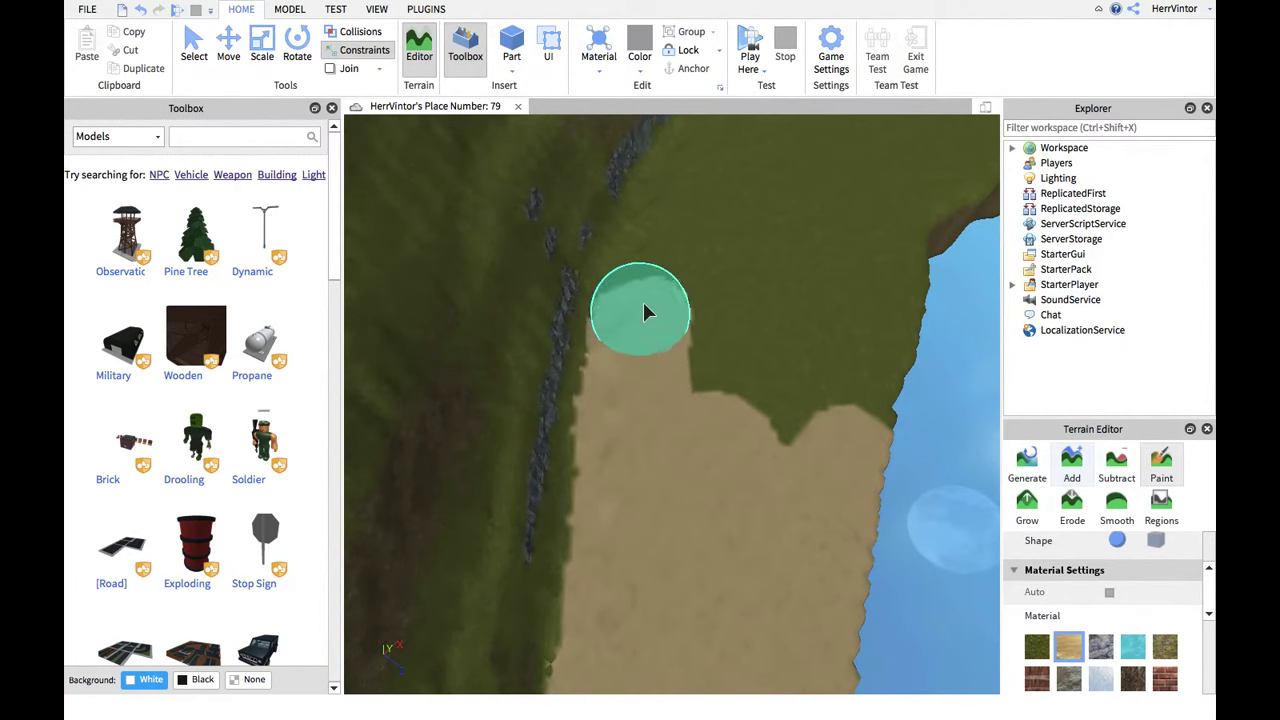
mouse_move(576, 526)
right_down()
mouse_move(586, 443)
mouse_move(643, 629)
mouse_move(641, 570)
right_up()
drag(638, 562, 652, 409)
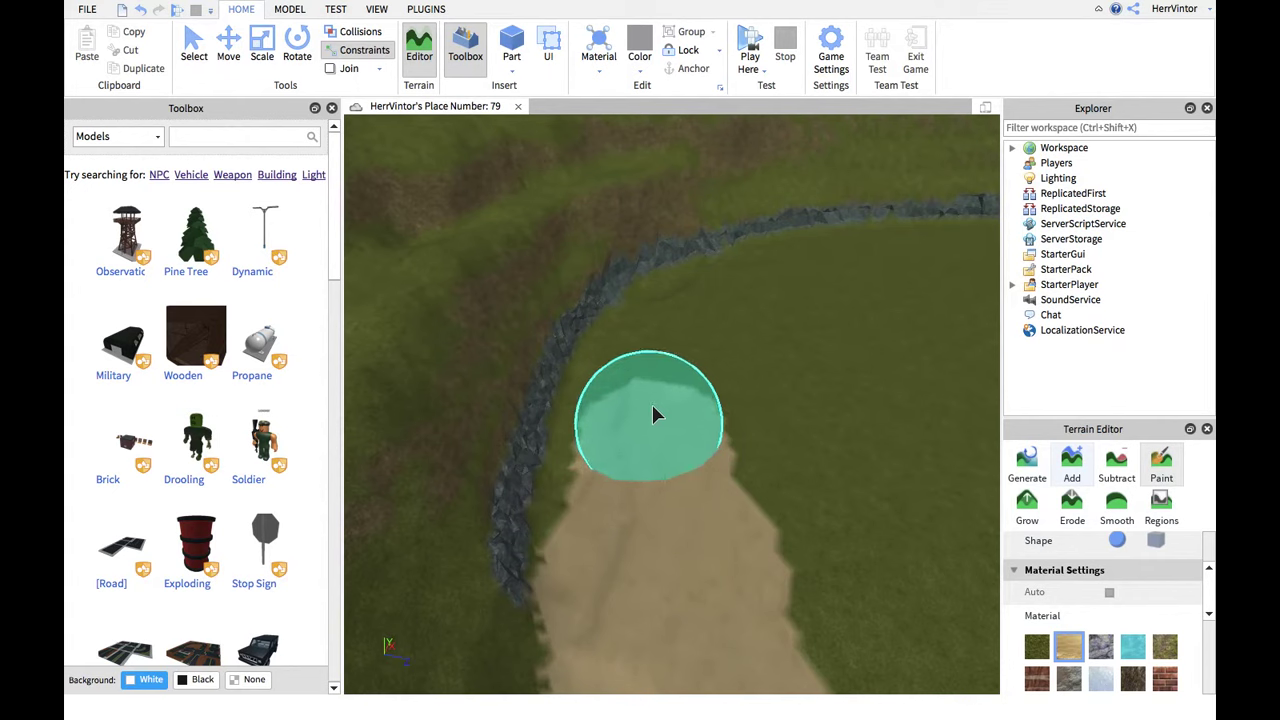
mouse_move(632, 435)
right_down()
mouse_move(623, 523)
mouse_move(640, 477)
mouse_move(672, 571)
right_up()
drag(670, 570, 692, 488)
Continue painting the sand path beside the long rock band and around its curve, out to the cliff edge
mouse_move(768, 404)
right_down()
mouse_move(663, 597)
mouse_move(687, 524)
mouse_move(680, 617)
right_up()
drag(680, 617, 707, 469)
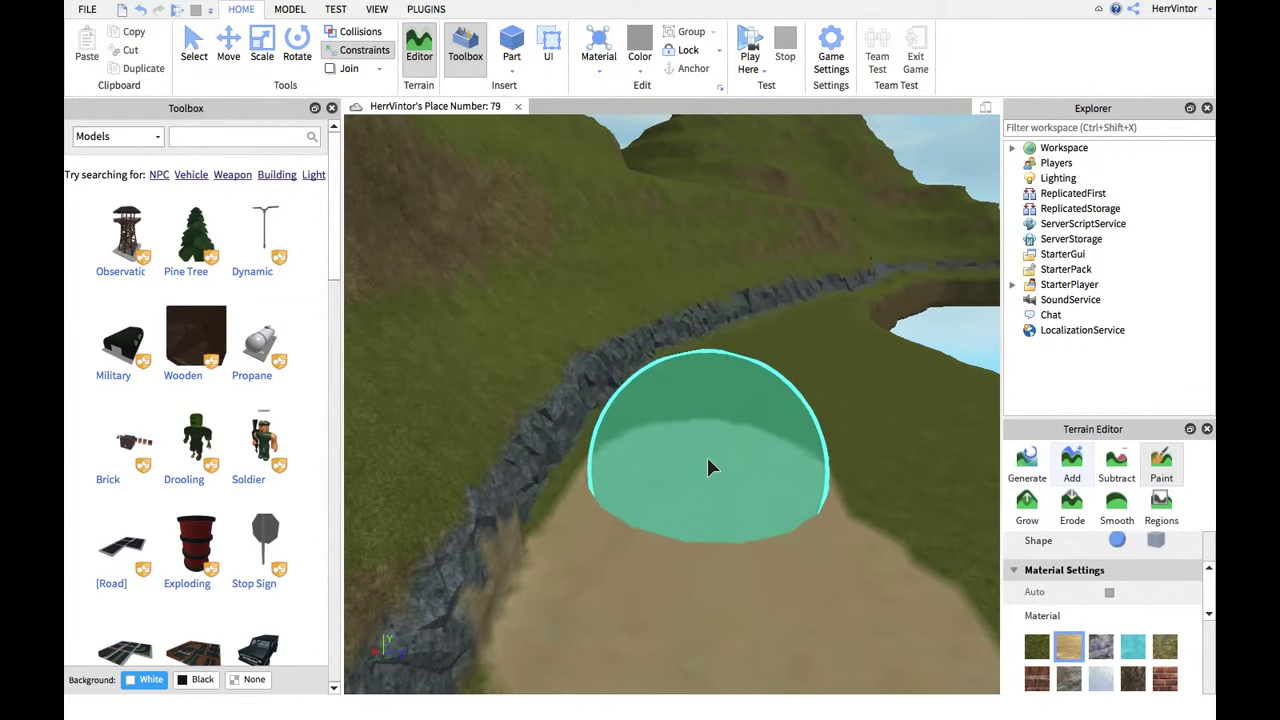
mouse_move(699, 462)
right_down()
mouse_move(708, 449)
mouse_move(734, 609)
right_up()
drag(734, 609, 768, 424)
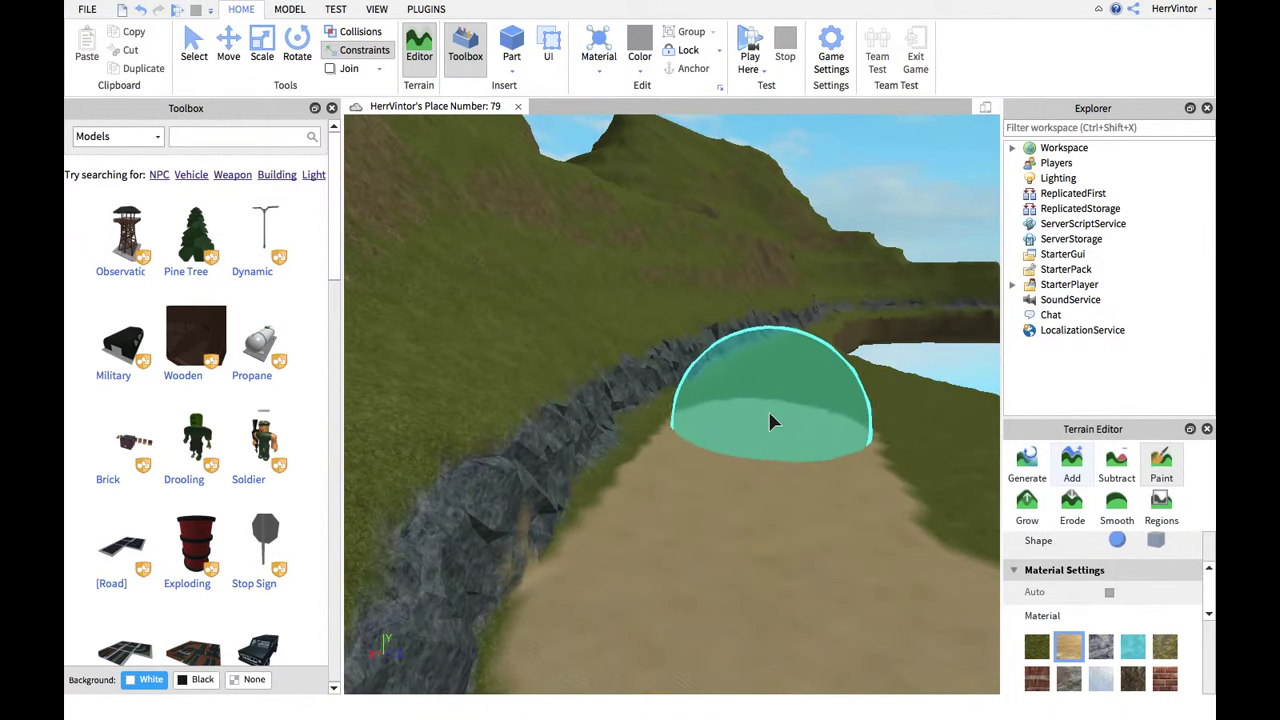
mouse_move(806, 354)
right_down()
mouse_move(769, 505)
mouse_move(786, 471)
mouse_move(780, 483)
mouse_move(669, 486)
right_up()
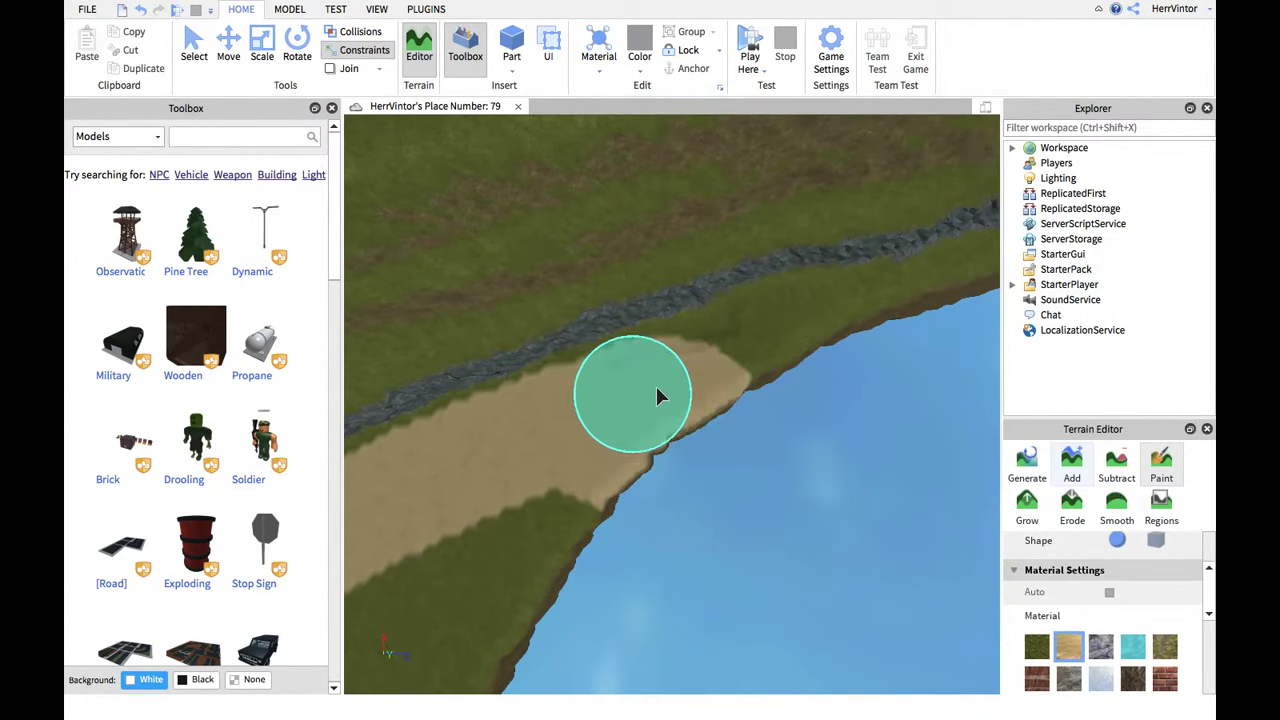
mouse_move(883, 345)
right_down()
mouse_move(617, 474)
mouse_move(703, 485)
mouse_move(686, 506)
mouse_move(711, 420)
mouse_move(646, 349)
mouse_move(534, 313)
mouse_move(551, 317)
mouse_move(514, 409)
mouse_move(534, 349)
mouse_move(503, 376)
mouse_move(478, 515)
mouse_move(551, 434)
mouse_move(660, 458)
mouse_move(851, 431)
mouse_move(826, 436)
mouse_move(699, 374)
mouse_move(914, 534)
mouse_move(1005, 538)
right_up()
Reduce the brush size and paint rock over the sand spilled into the rock band to close the gap
click(1100, 646)
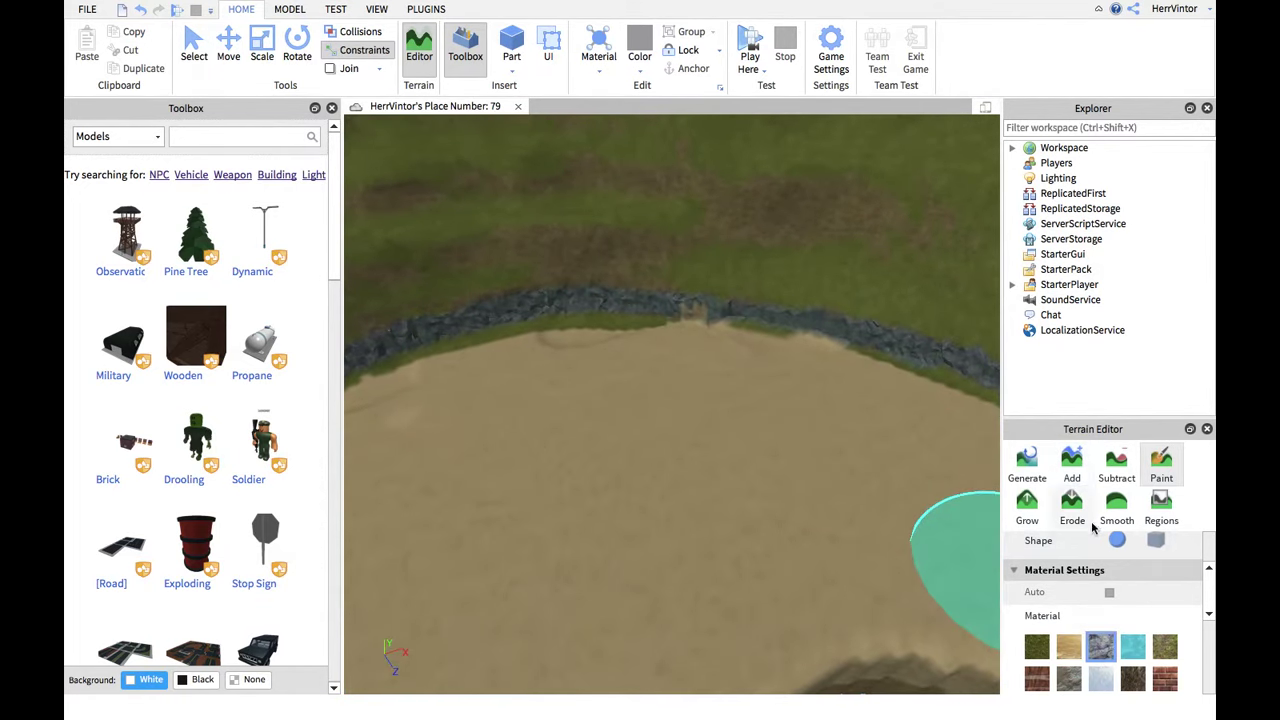
scroll(1123, 607, up, 2)
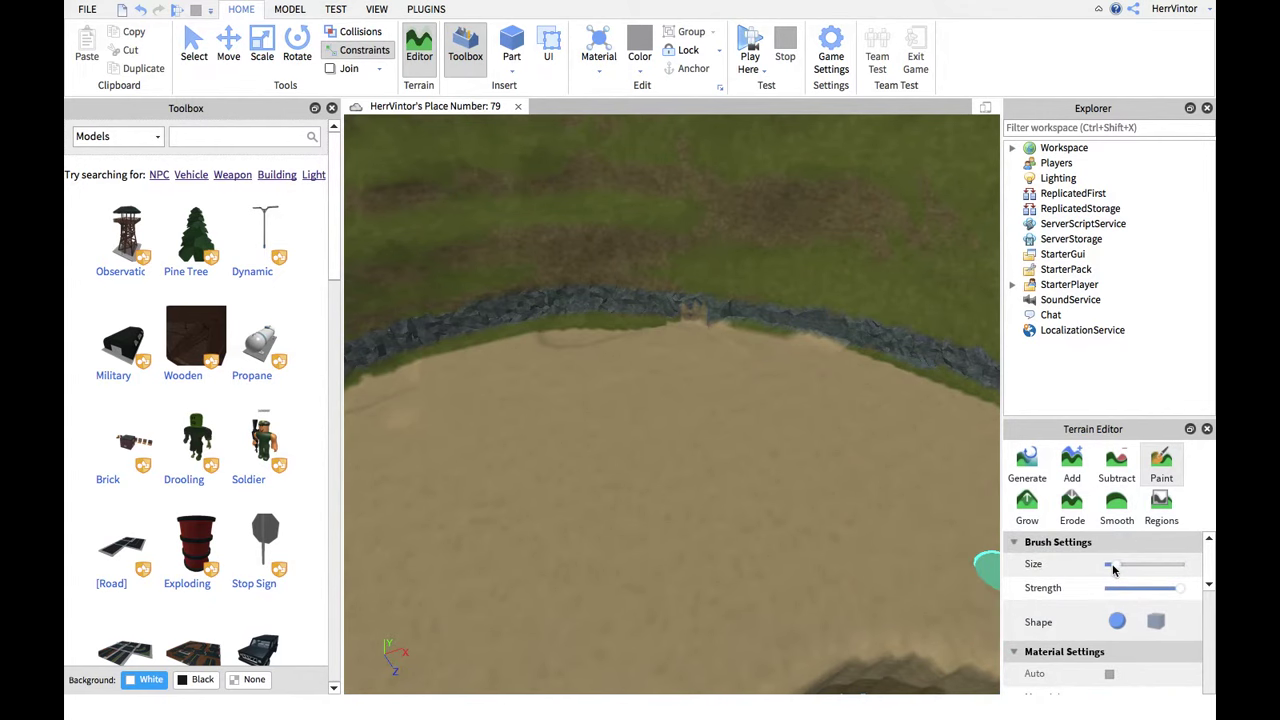
scroll(703, 443, up, 5)
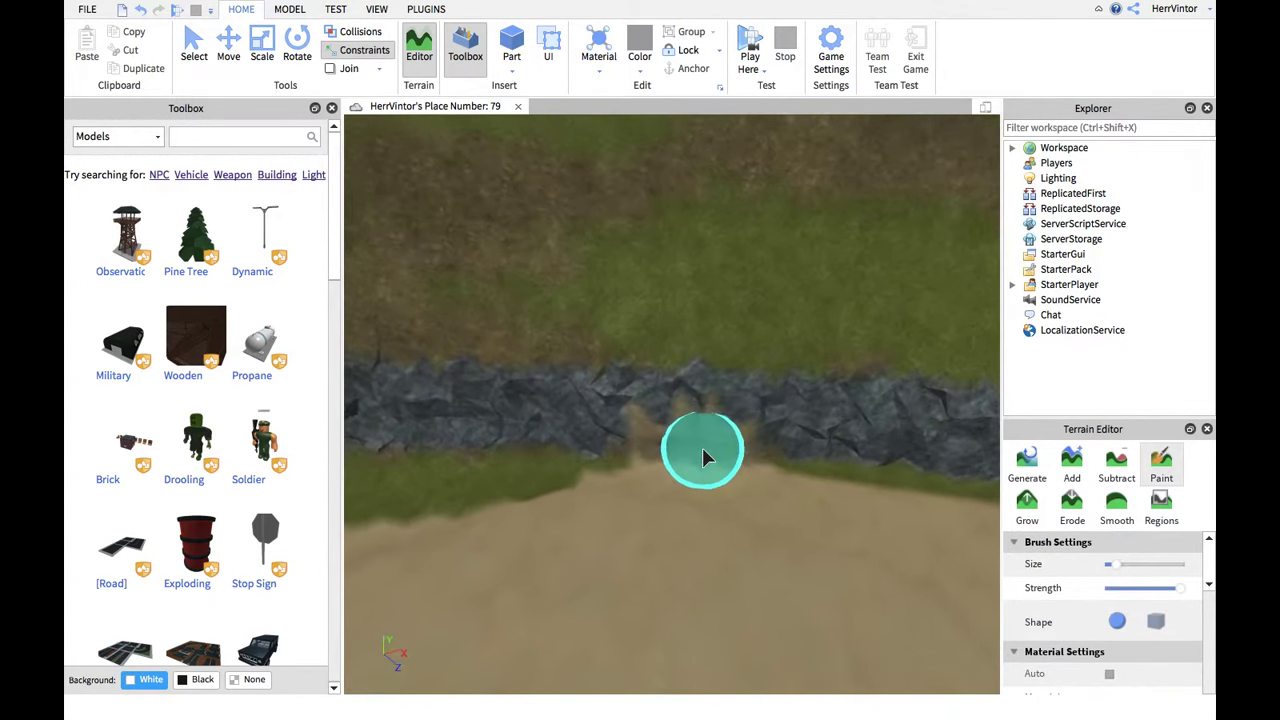
drag(620, 432, 723, 429)
right_drag(723, 429, 689, 434)
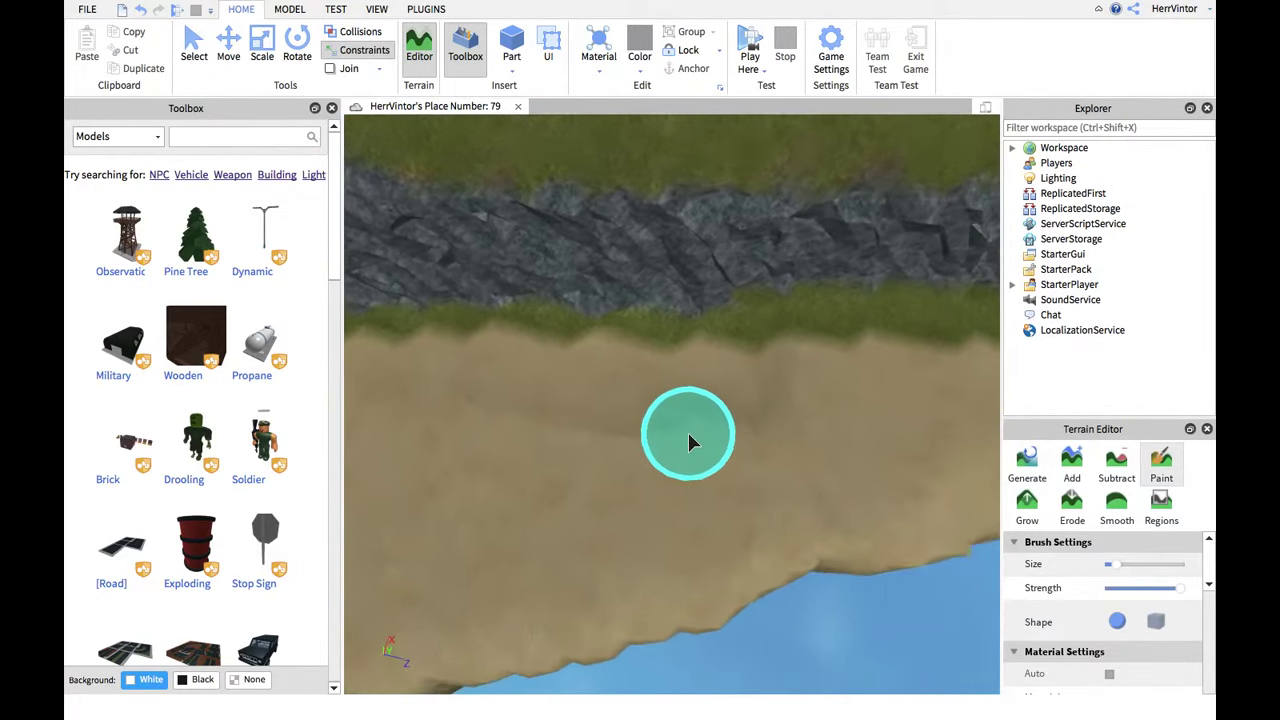
Set the paint material back to sand and continue the path along the narrow ledge between the rock band and the cliff
scroll(1105, 563, down, 2)
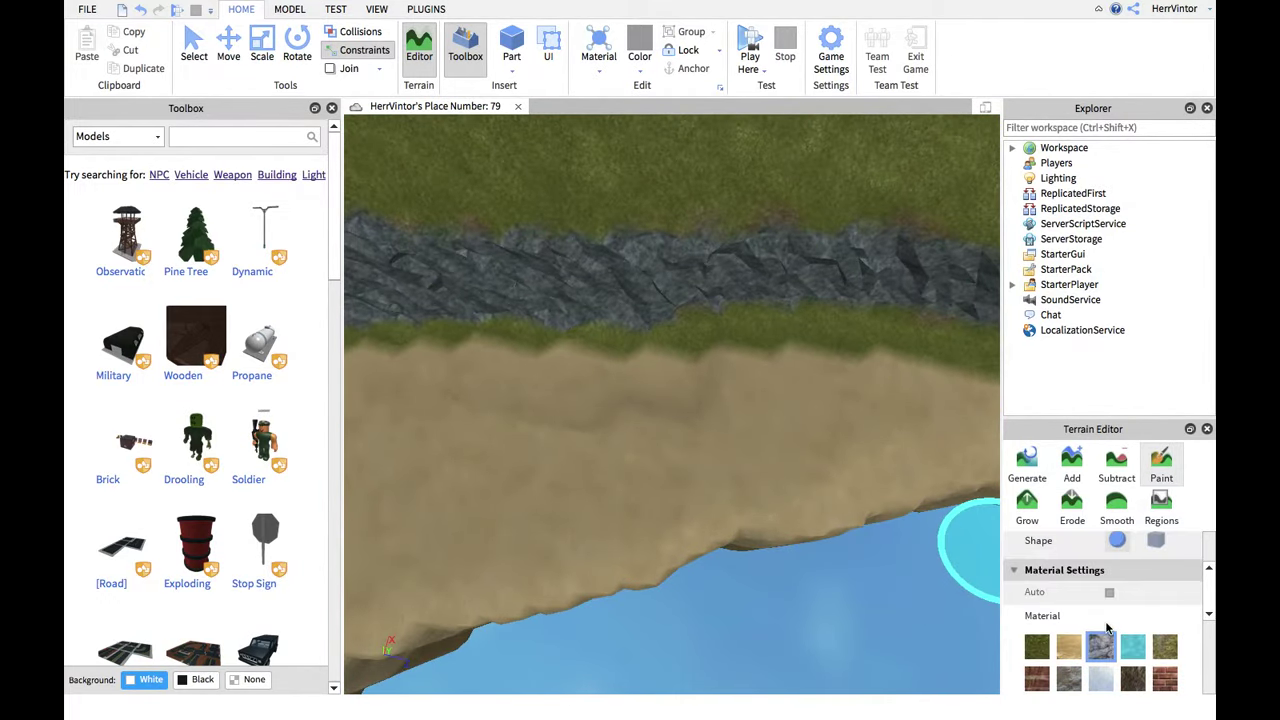
right_drag(810, 435, 670, 424)
mouse_move(516, 412)
mouse_down()
mouse_move(651, 397)
mouse_move(783, 329)
mouse_move(670, 374)
mouse_move(700, 371)
mouse_move(729, 323)
mouse_move(811, 280)
mouse_move(795, 270)
mouse_up()
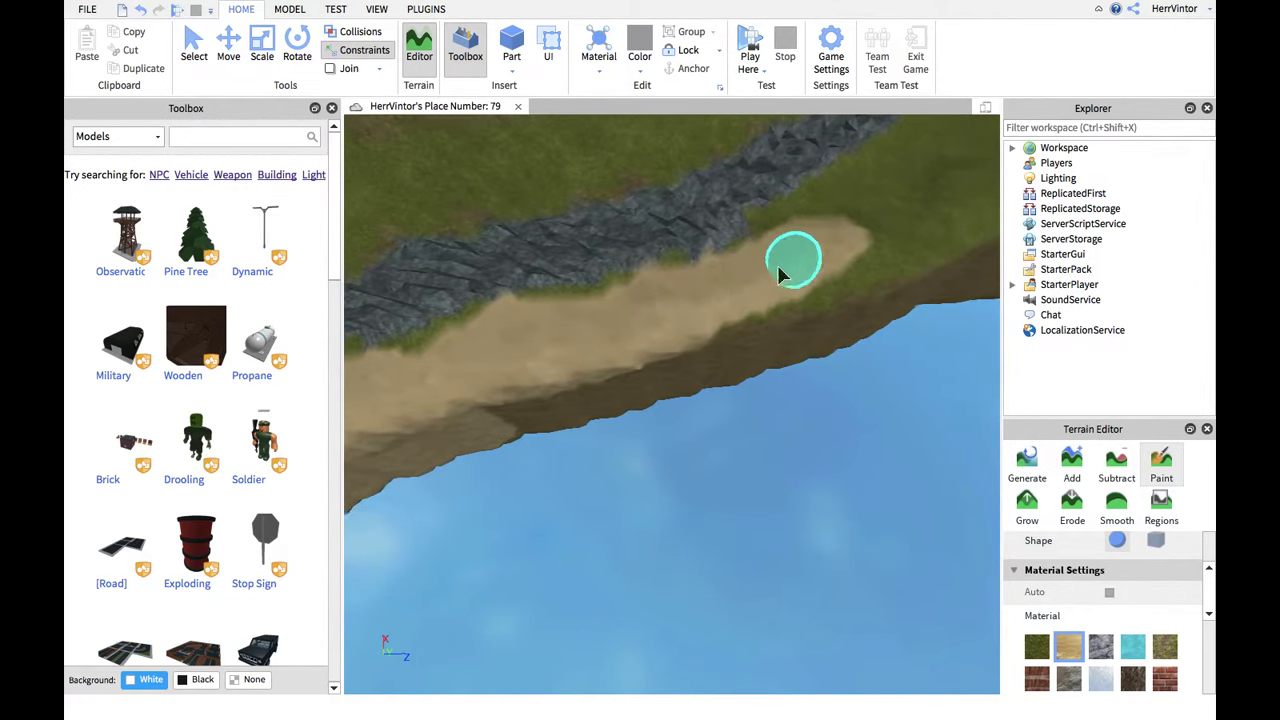
Paint long rock bands with ragged edges across the grassy mountainside, varying the brush size along the way
mouse_move(803, 260)
right_down()
mouse_move(800, 246)
mouse_move(735, 468)
right_up()
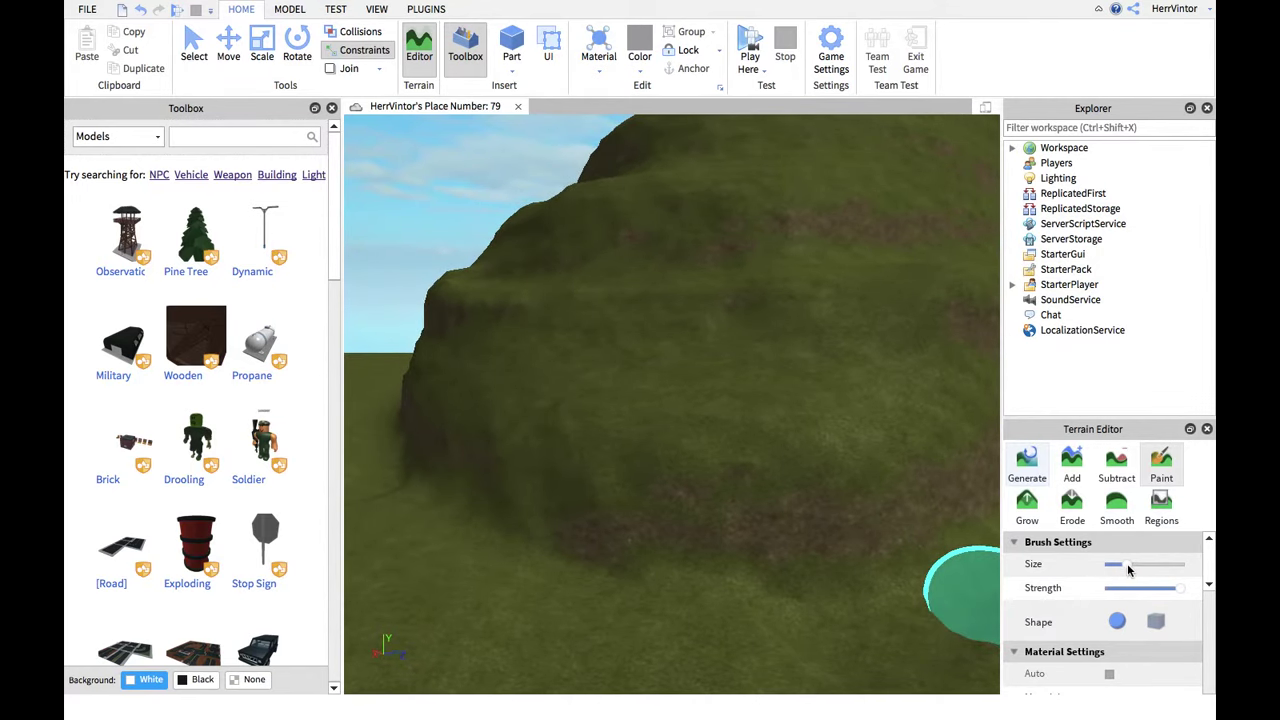
mouse_move(598, 527)
mouse_down()
mouse_move(622, 514)
mouse_move(590, 515)
mouse_move(709, 517)
mouse_move(543, 506)
mouse_move(546, 494)
mouse_move(650, 470)
mouse_move(680, 403)
mouse_move(645, 352)
mouse_up()
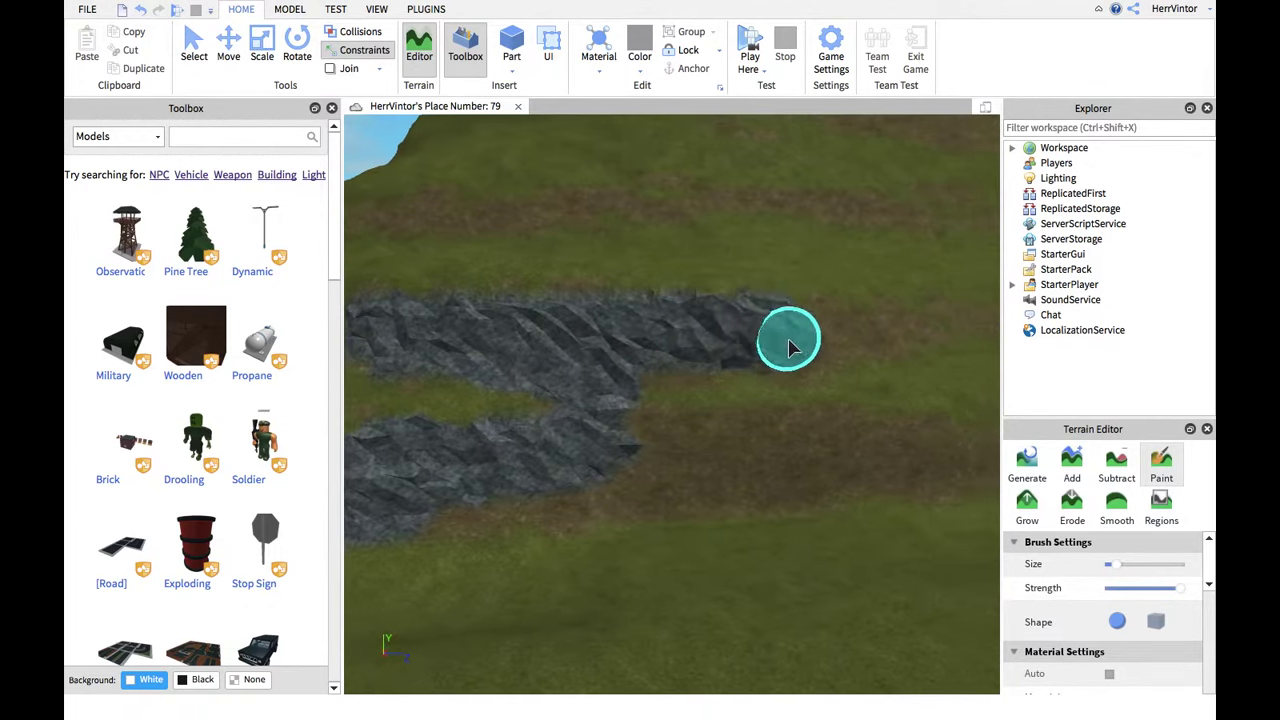
drag(593, 412, 840, 470)
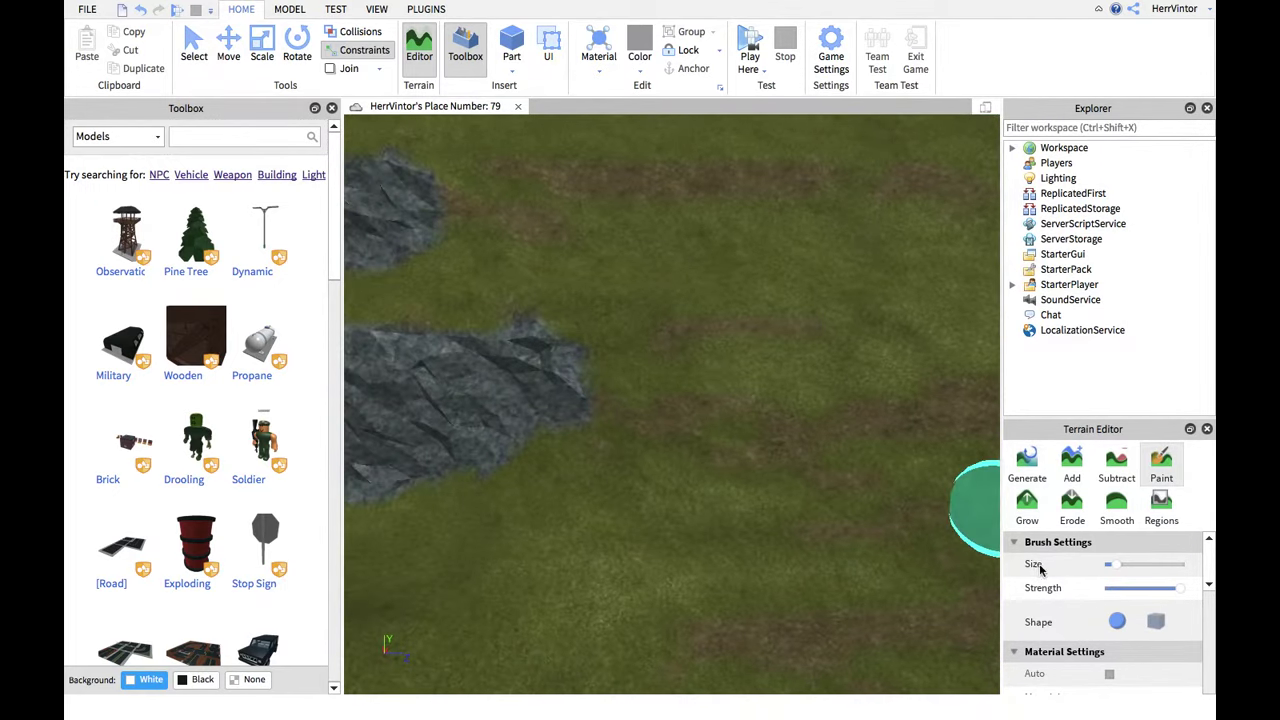
mouse_move(618, 425)
mouse_down()
mouse_move(657, 428)
mouse_move(554, 442)
mouse_move(679, 429)
mouse_move(444, 435)
mouse_move(658, 394)
mouse_move(620, 421)
mouse_move(613, 446)
mouse_move(562, 456)
mouse_move(654, 454)
mouse_move(709, 422)
mouse_move(682, 446)
mouse_move(500, 415)
mouse_move(746, 363)
mouse_move(562, 375)
mouse_move(831, 375)
mouse_up()
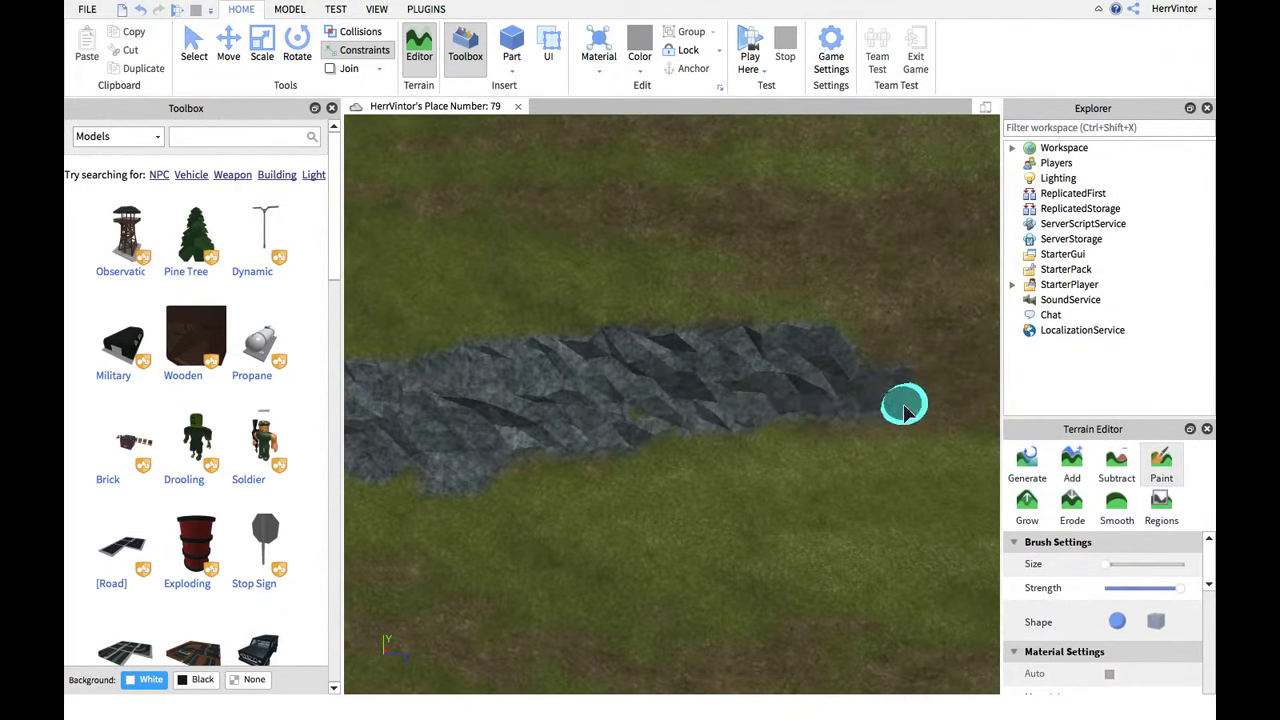
Add a thin separate rock streak above the lower band and extend the upper band with a tapered end using a small brush
right_drag(680, 394, 672, 398)
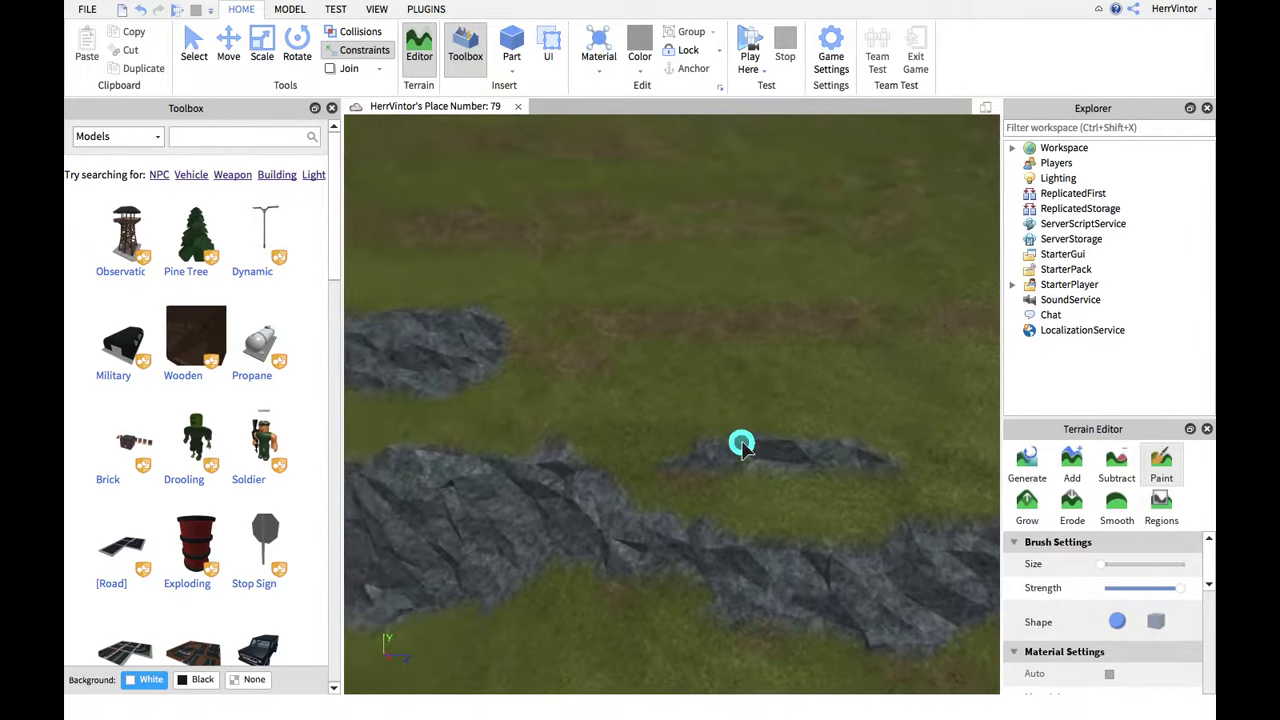
right_drag(741, 447, 767, 450)
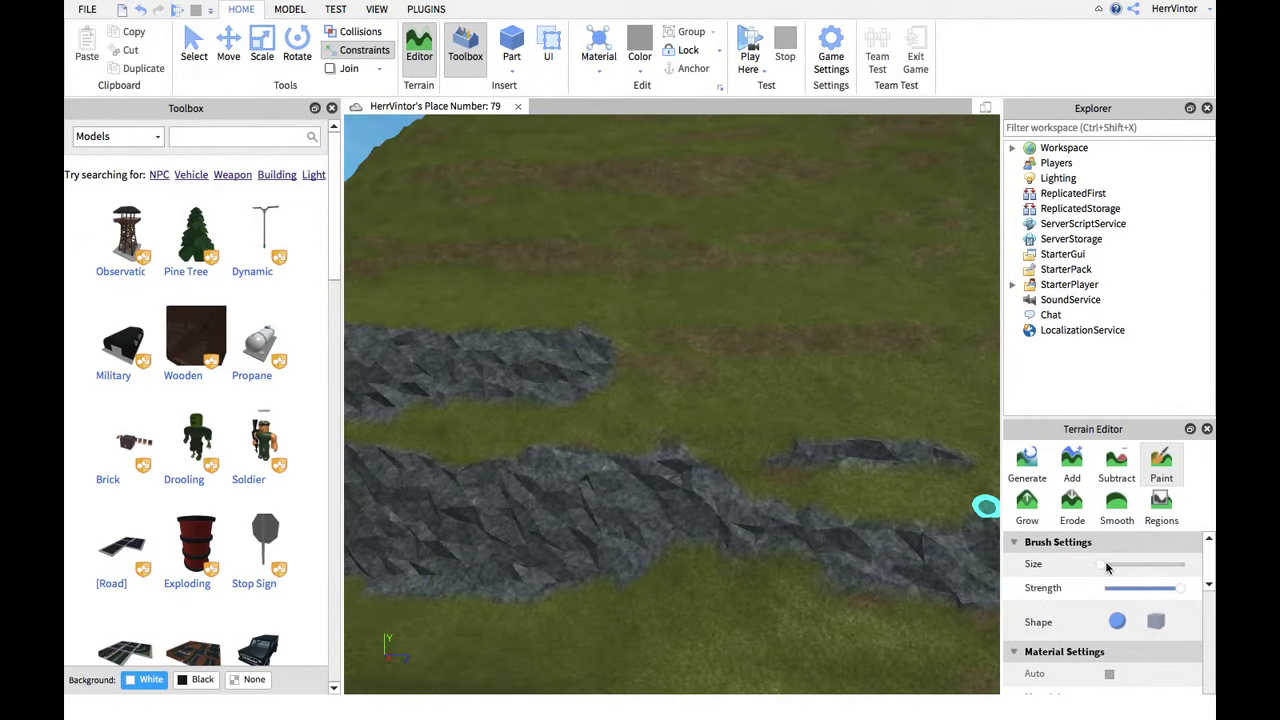
right_drag(639, 387, 650, 370)
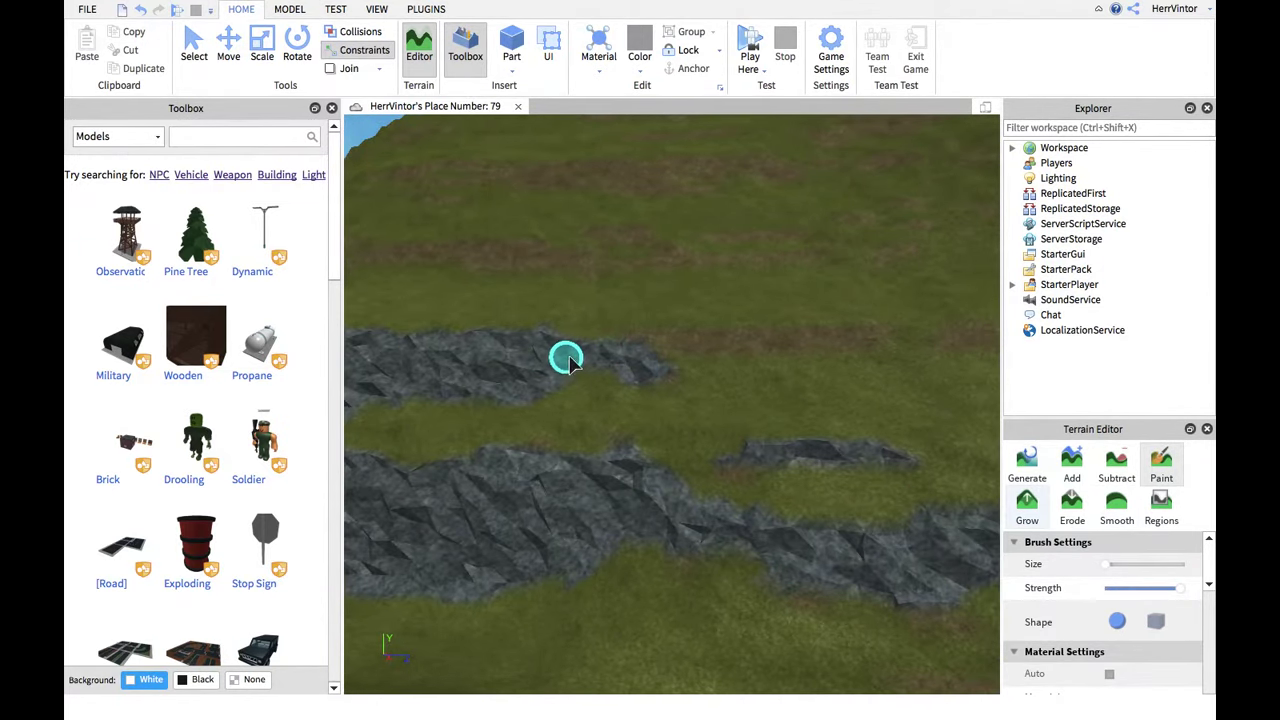
right_drag(561, 355, 834, 306)
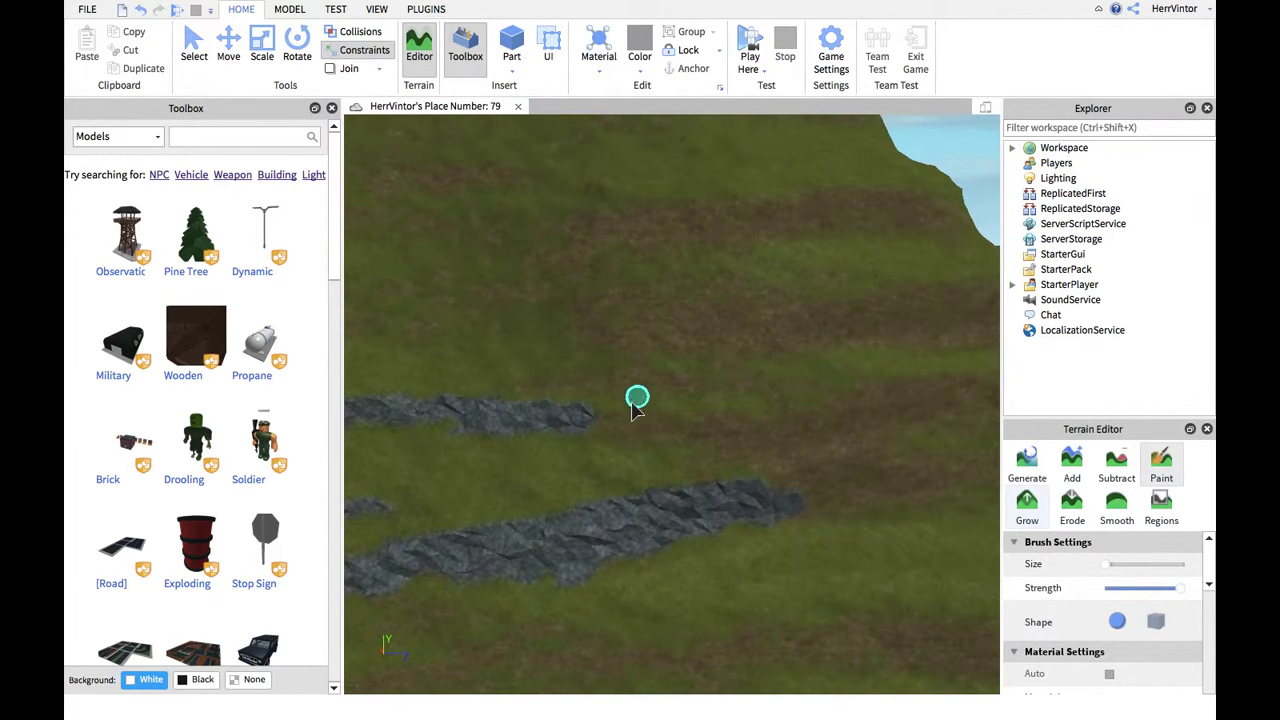
Extend the upper rock band, curve it down into the lower band and fill rock between them
mouse_move(570, 424)
mouse_down()
mouse_move(743, 394)
mouse_move(697, 443)
mouse_move(506, 434)
mouse_move(605, 450)
mouse_up()
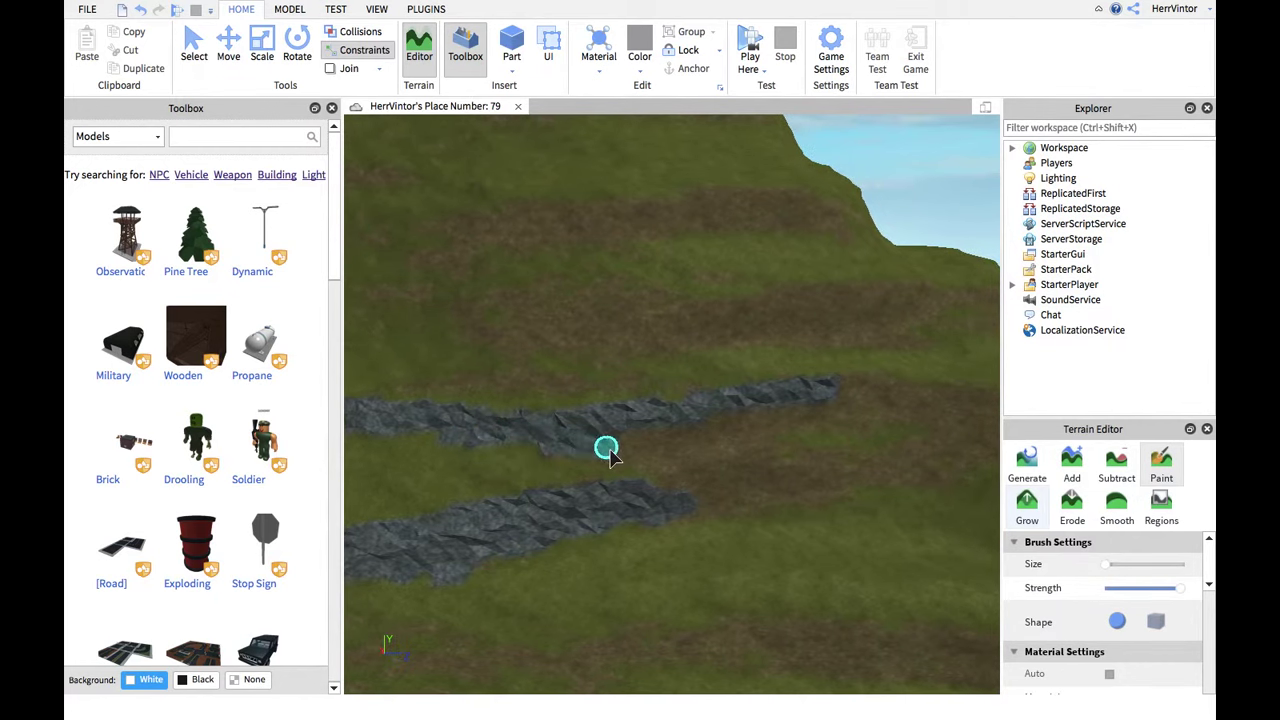
mouse_move(661, 485)
mouse_down()
mouse_move(651, 515)
mouse_move(760, 490)
mouse_up()
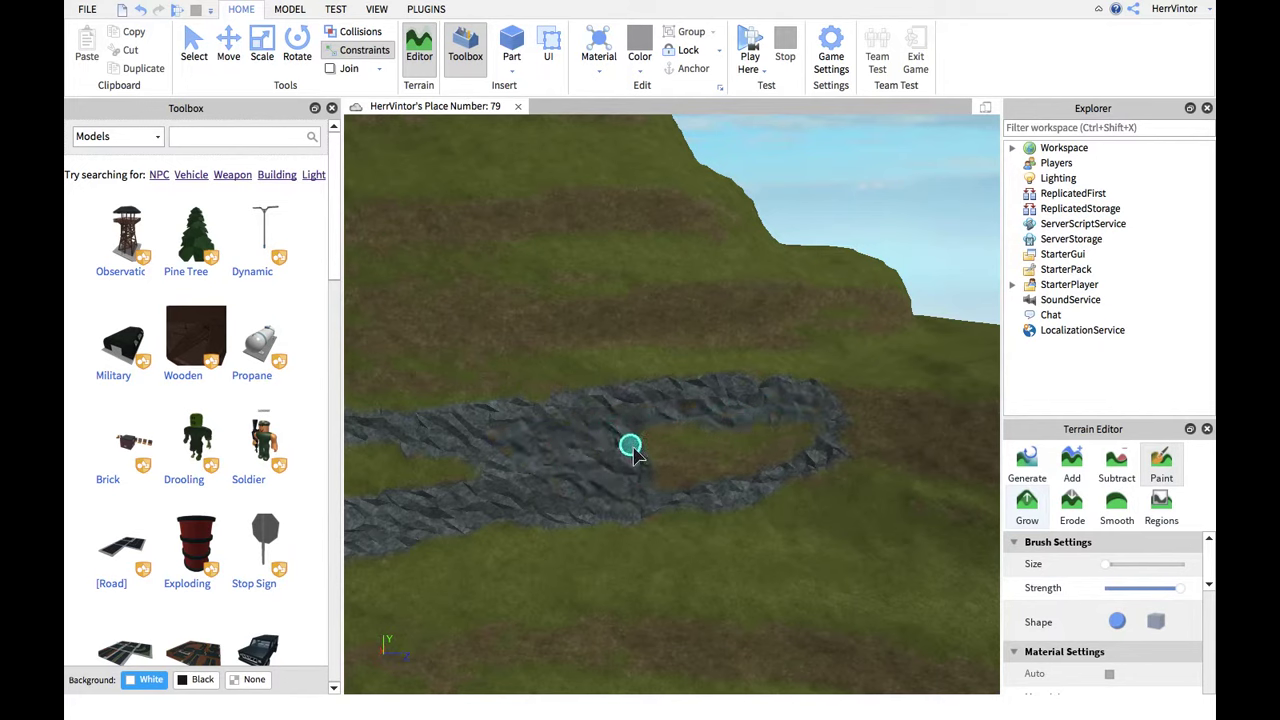
mouse_move(648, 490)
right_down()
mouse_move(686, 474)
mouse_move(677, 466)
mouse_move(851, 454)
mouse_move(760, 417)
mouse_move(664, 512)
right_up()
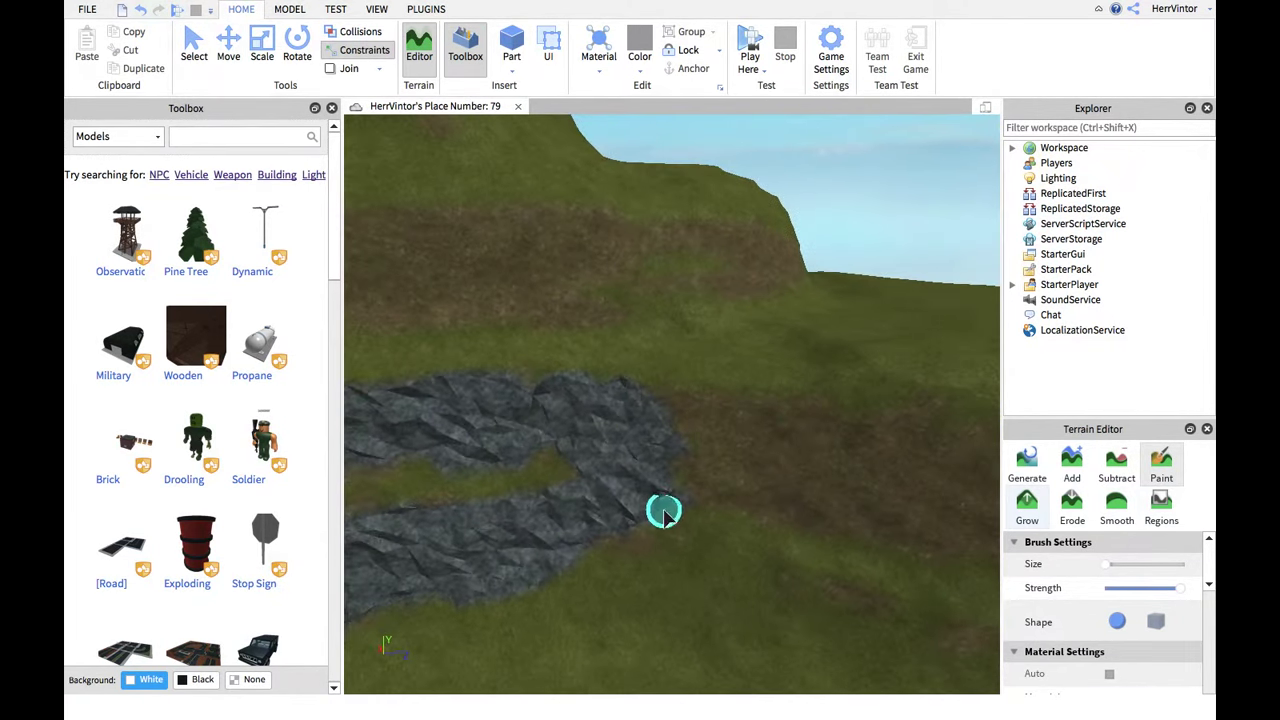
Paint a narrow rock branch off the end of the joined bands and scatter small rock patches on the grass below it
mouse_move(652, 540)
mouse_down()
mouse_move(714, 503)
mouse_move(789, 529)
mouse_move(631, 494)
mouse_move(740, 593)
mouse_up()
key(d)
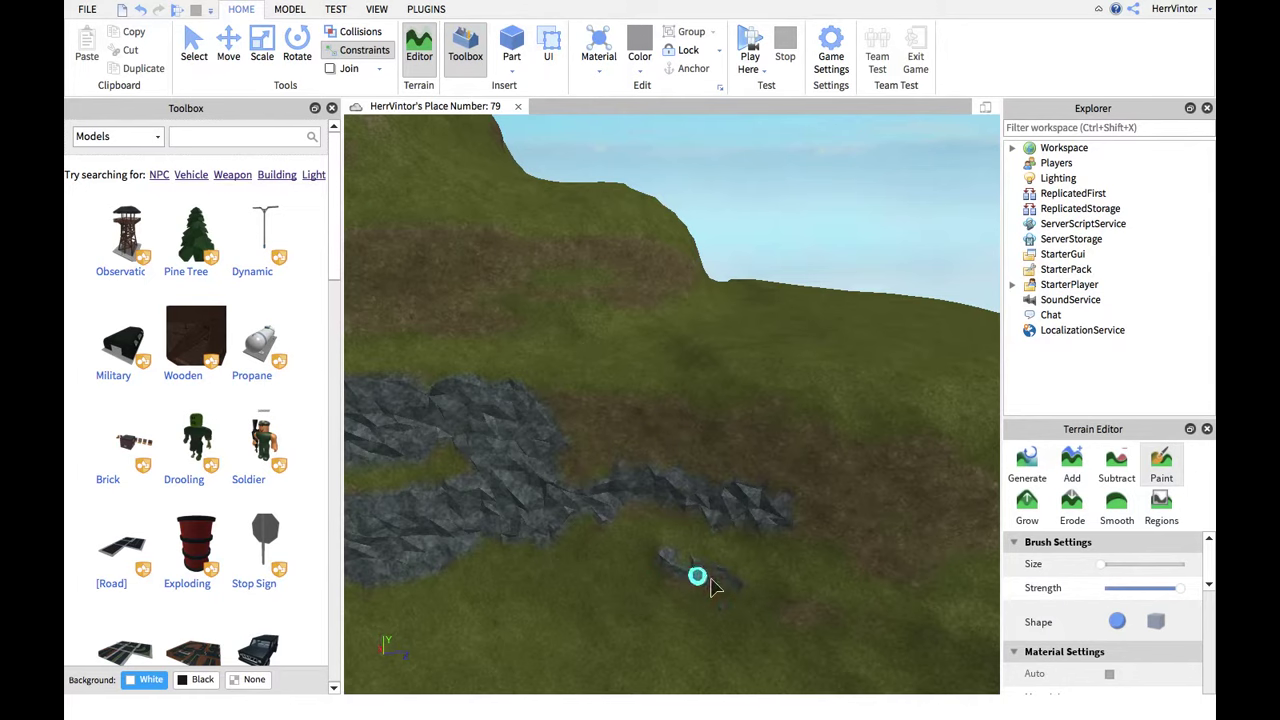
key(d)
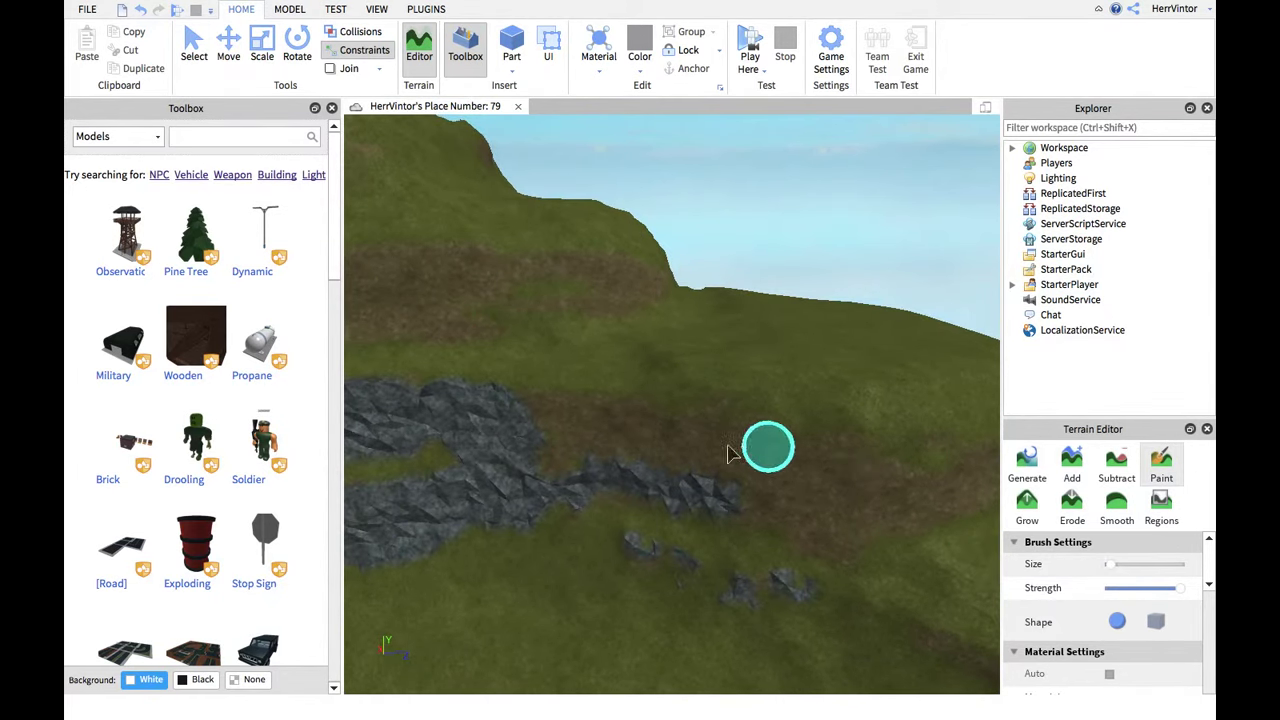
key(d)
Enlarge the brush slightly and widen the rock branch into a thick band reaching toward the mountain's outer corner
mouse_move(603, 449)
mouse_down()
mouse_move(441, 444)
mouse_move(589, 428)
mouse_move(774, 438)
mouse_move(708, 468)
mouse_move(441, 485)
mouse_move(576, 488)
mouse_move(478, 496)
mouse_move(600, 505)
mouse_move(650, 473)
mouse_move(580, 463)
mouse_move(636, 433)
mouse_move(560, 433)
mouse_move(650, 428)
mouse_up()
key(d)
key(d)
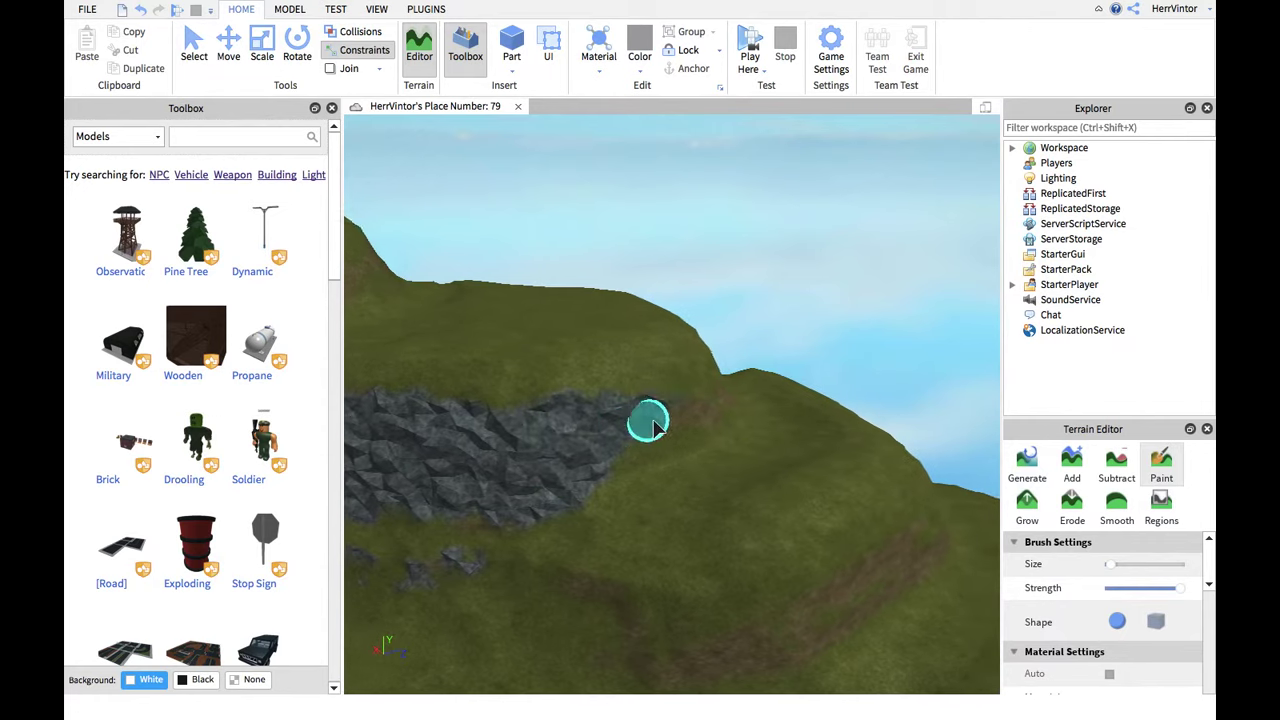
Continue the rock band around the mountain's corner below the grassy ledge, narrowing it to a thin strip with a smaller brush
mouse_move(591, 429)
right_down()
mouse_move(591, 451)
mouse_move(609, 455)
mouse_move(597, 458)
mouse_move(617, 378)
mouse_move(677, 414)
mouse_move(629, 400)
mouse_move(640, 383)
mouse_move(714, 400)
mouse_move(723, 386)
mouse_move(575, 437)
mouse_move(574, 483)
mouse_move(611, 460)
mouse_move(603, 406)
mouse_move(535, 430)
mouse_move(591, 423)
mouse_move(517, 383)
mouse_move(440, 366)
mouse_move(572, 366)
right_up()
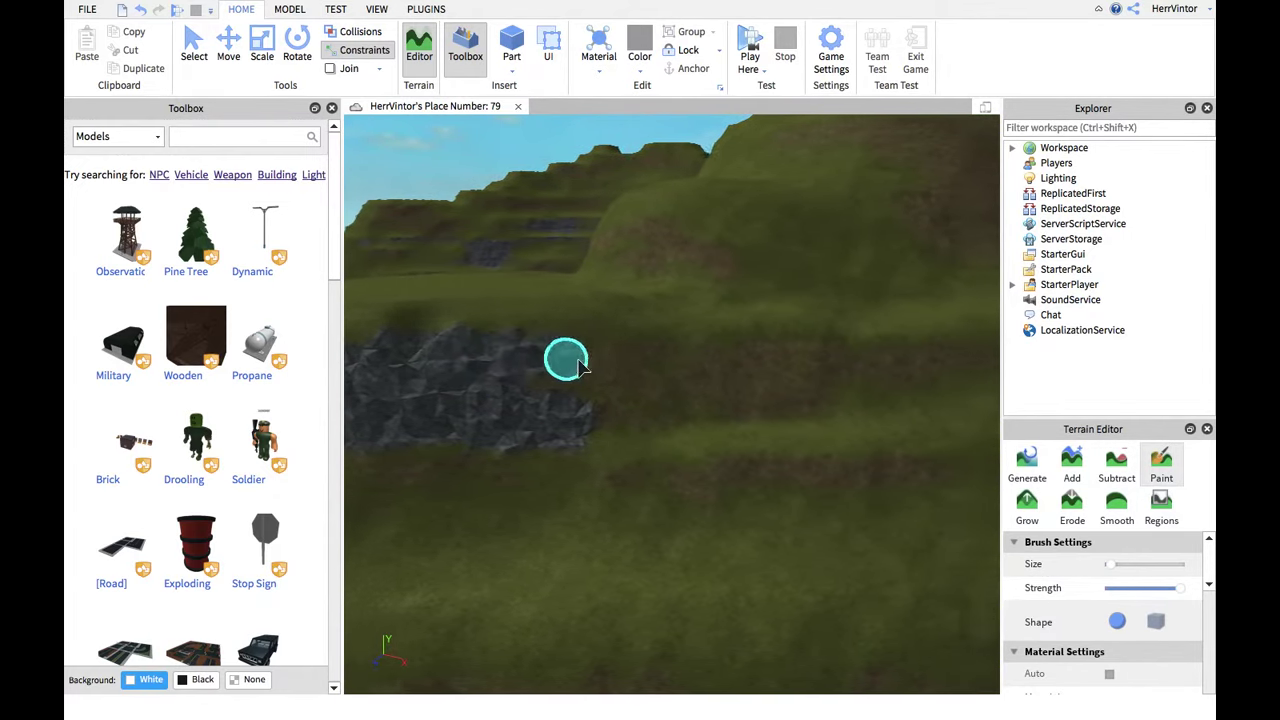
drag(572, 366, 730, 368)
mouse_move(460, 400)
right_down()
mouse_move(451, 394)
mouse_move(563, 400)
mouse_move(643, 366)
mouse_move(826, 423)
mouse_move(995, 522)
right_up()
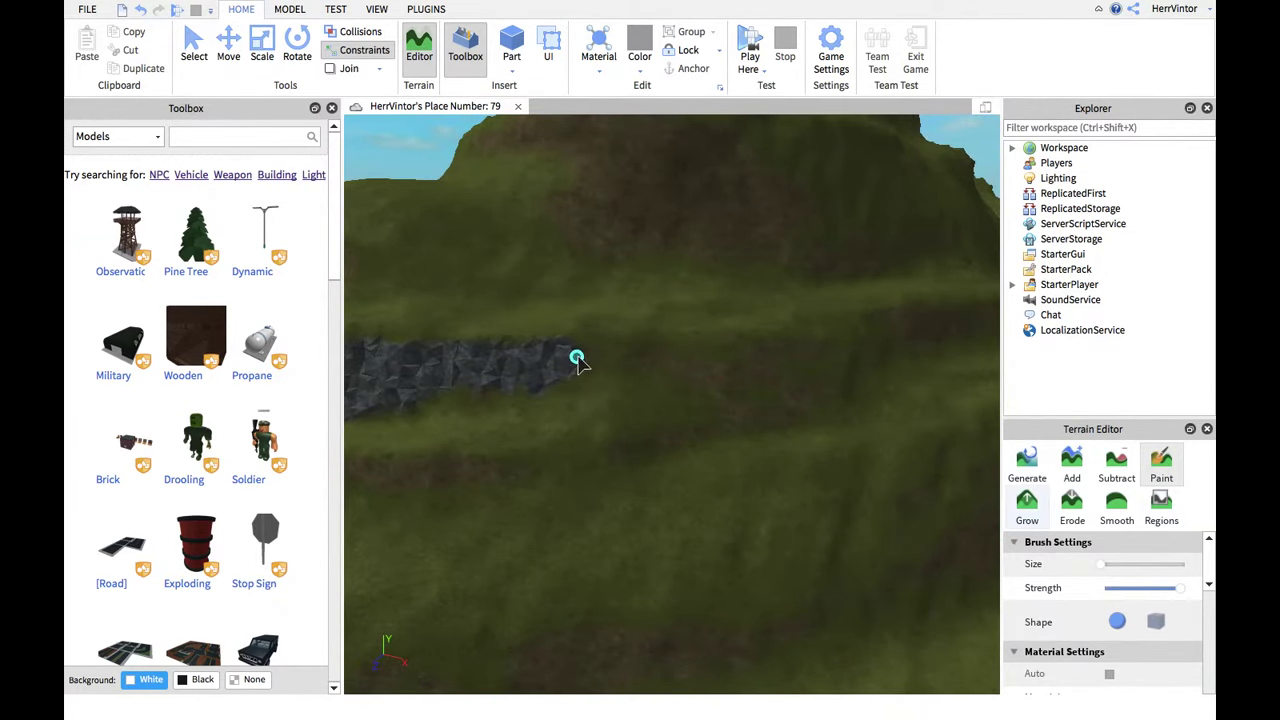
drag(580, 363, 585, 367)
right_drag(590, 363, 998, 530)
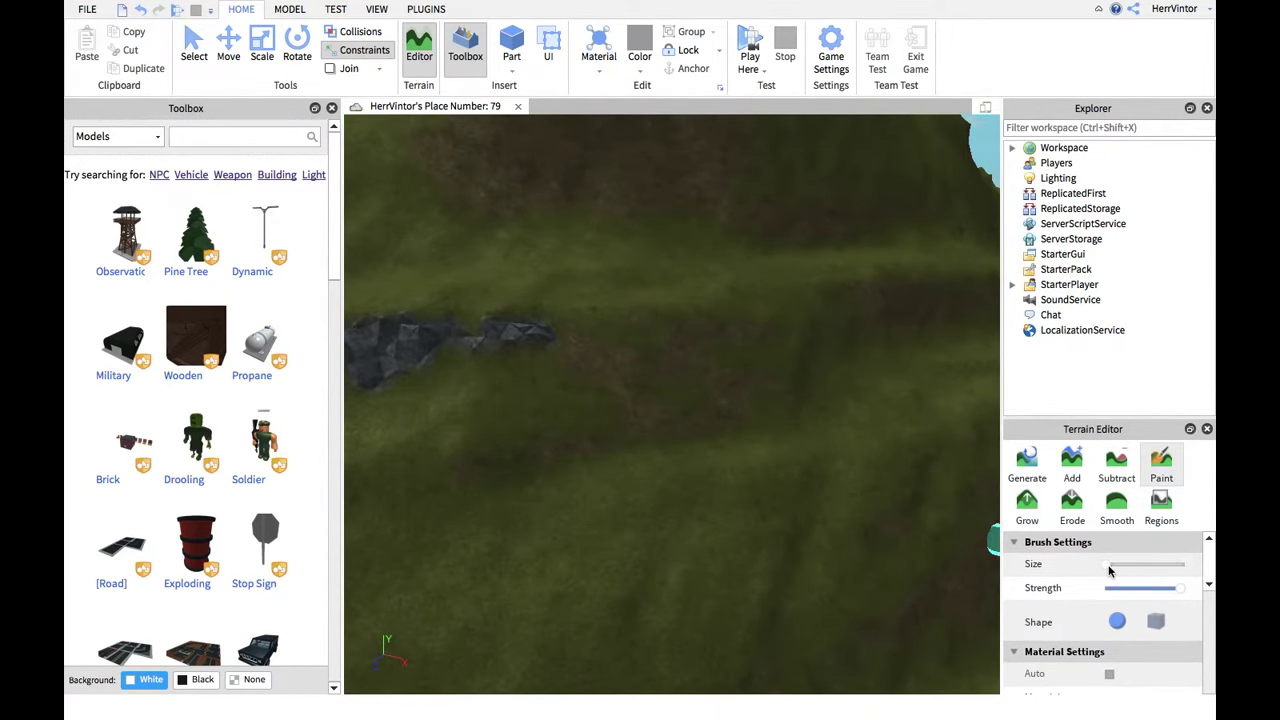
Paint rock down the slope from the thin strip and back up to the ledge, leaving a grass gap inside
right_drag(478, 338, 593, 397)
scroll(593, 397, up, 10)
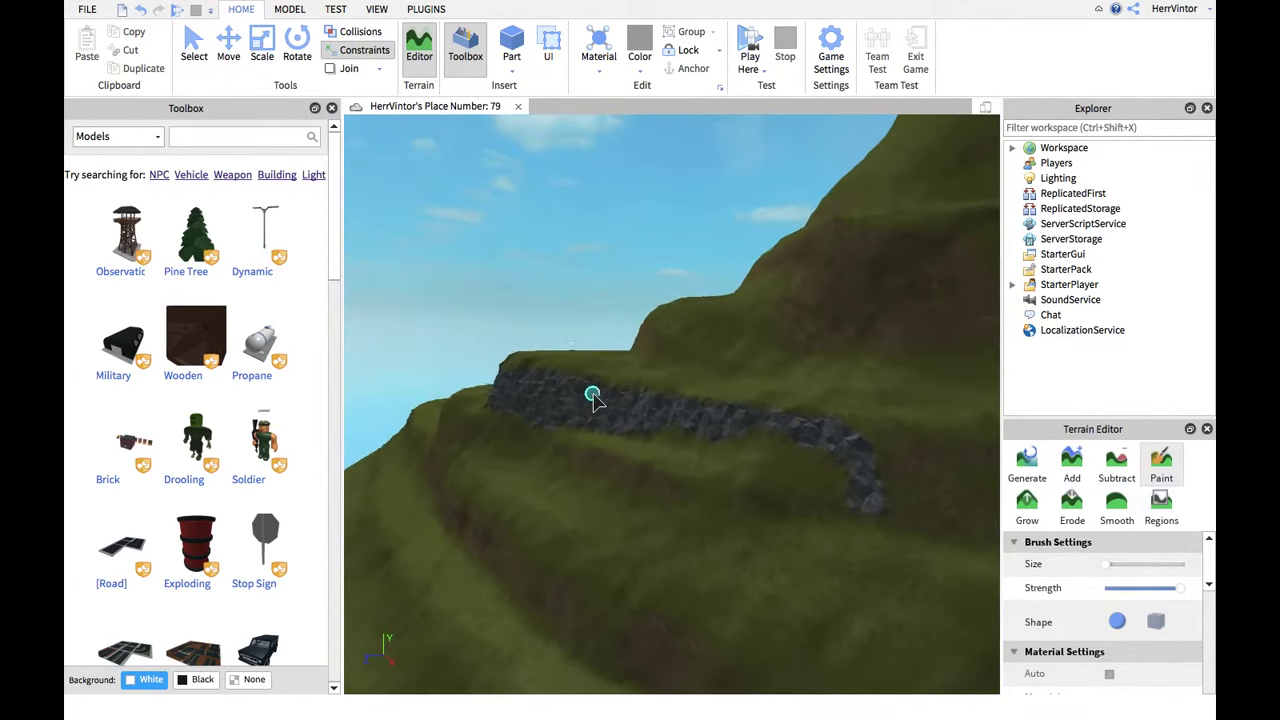
right_drag(580, 480, 535, 430)
mouse_move(643, 470)
mouse_down()
mouse_move(710, 438)
mouse_move(767, 438)
mouse_move(720, 466)
mouse_move(676, 469)
mouse_move(728, 510)
mouse_move(716, 527)
mouse_move(638, 541)
mouse_up()
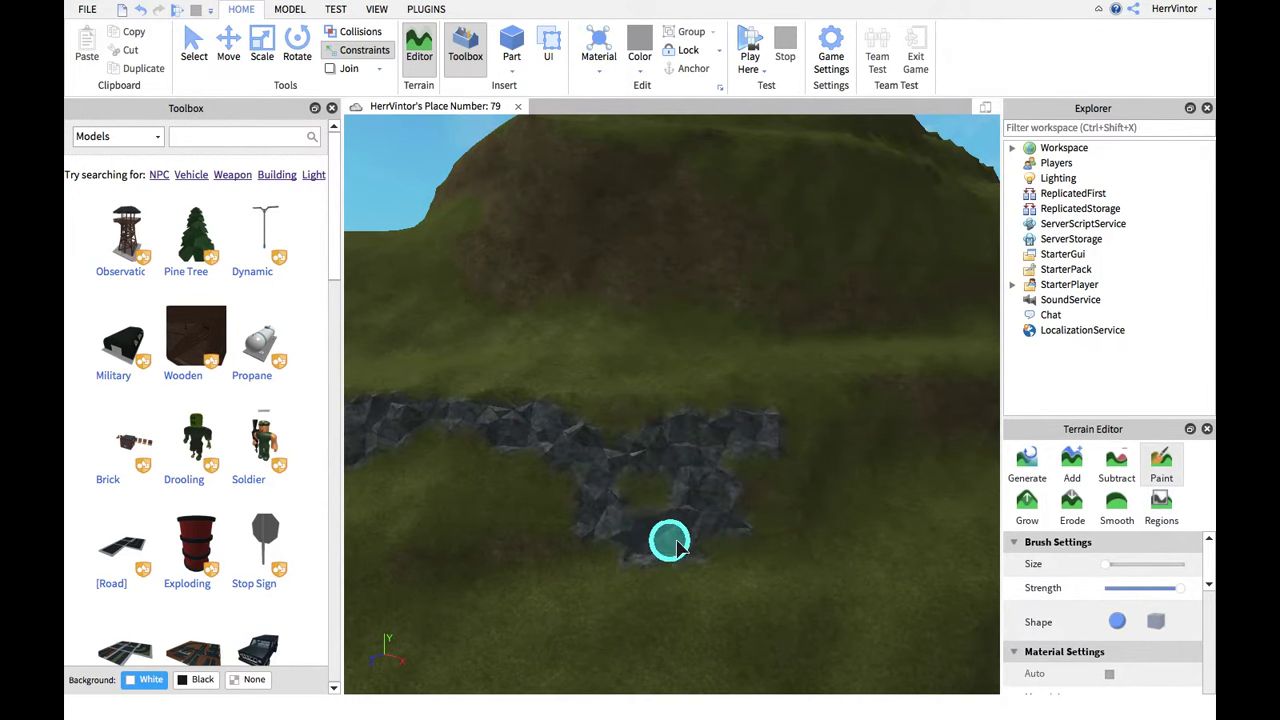
Thicken the looped rock patch and extend a narrow rock strip from it along the shaded slope under the ledge
key(d)
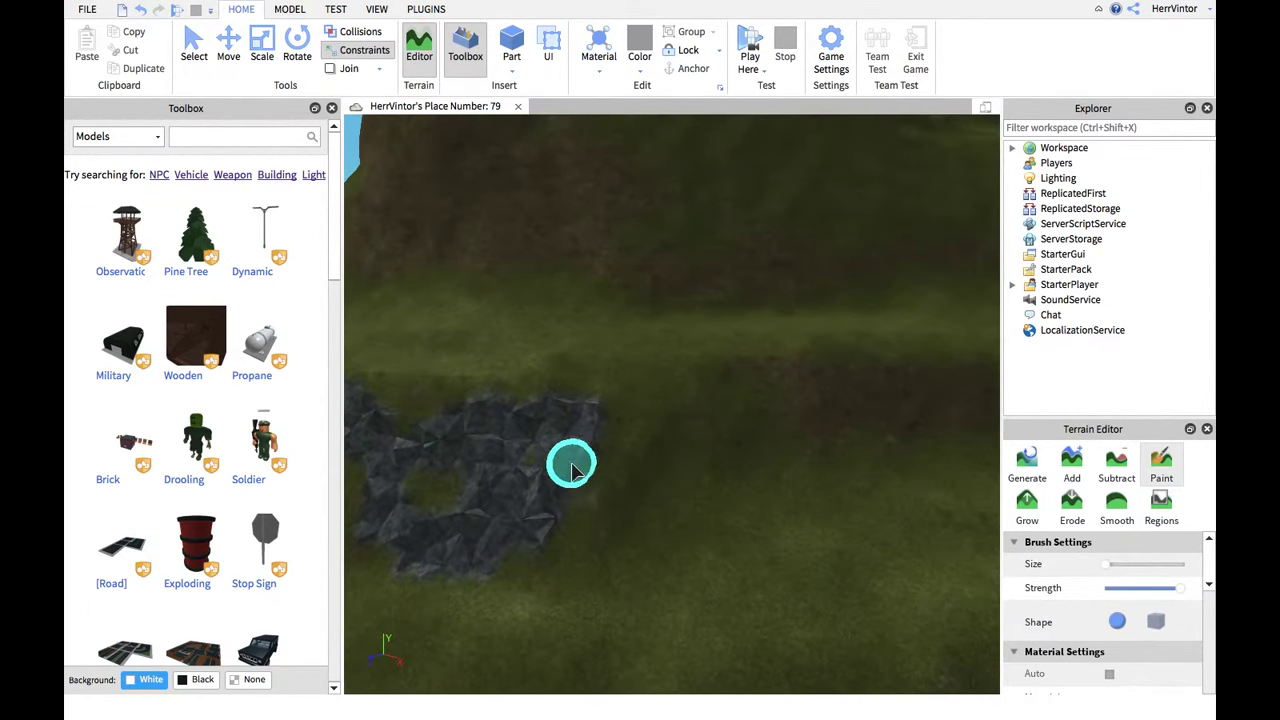
key(d)
key(d)
mouse_move(632, 397)
mouse_down()
mouse_move(562, 415)
mouse_move(601, 425)
mouse_move(585, 427)
mouse_move(520, 389)
mouse_move(676, 394)
mouse_move(486, 413)
mouse_move(580, 394)
mouse_move(471, 391)
mouse_move(642, 383)
mouse_move(618, 369)
mouse_move(623, 437)
mouse_move(602, 448)
mouse_move(723, 440)
mouse_move(540, 469)
mouse_move(527, 464)
mouse_move(576, 462)
mouse_move(431, 449)
mouse_move(530, 445)
mouse_up()
key(d)
key(d)
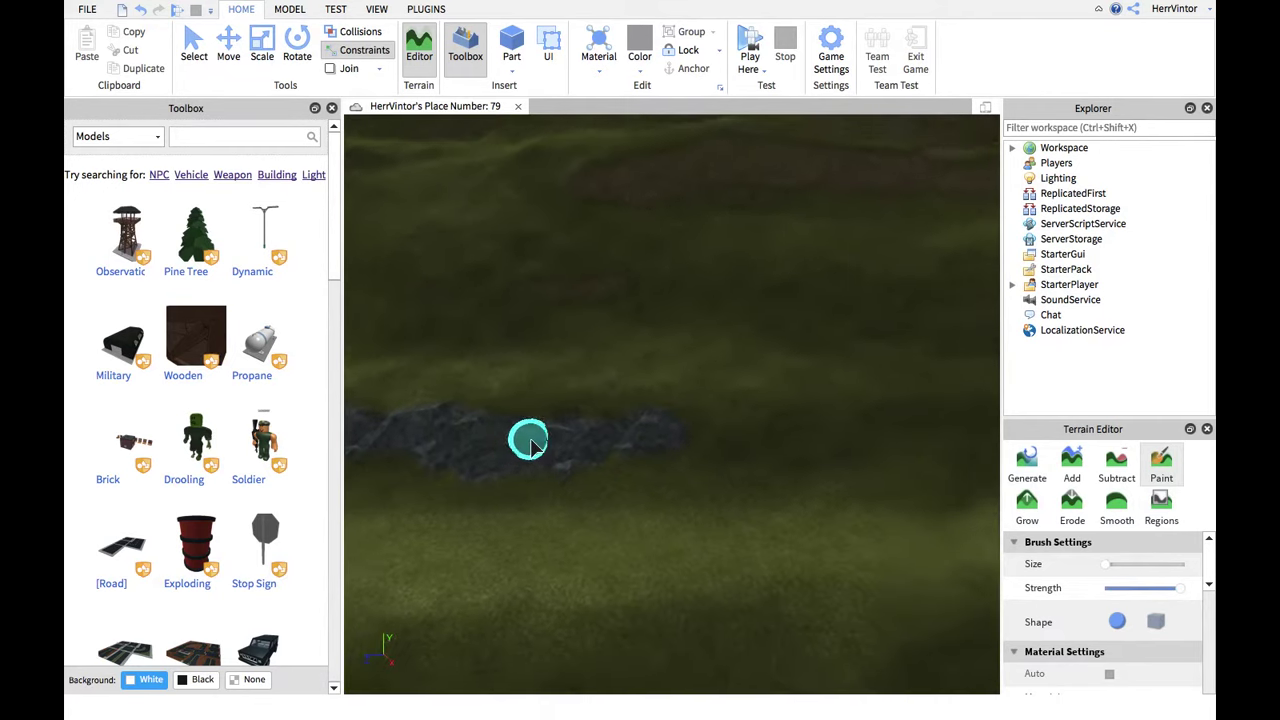
Paint two joined rock patches on the dark mountainside, with a small separate patch and a tapered tip beside them
key(w)
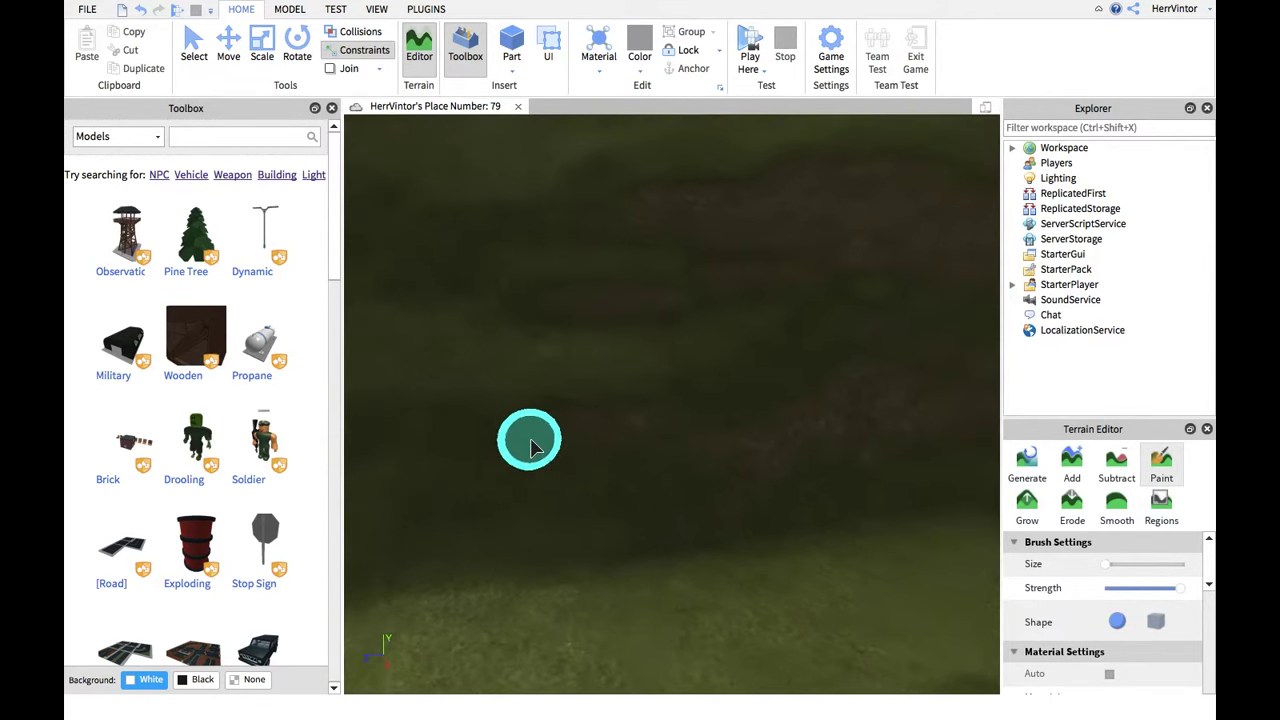
scroll(533, 446, down, 2)
scroll(623, 446, up, 2)
mouse_move(623, 446)
mouse_down()
mouse_move(688, 406)
mouse_move(608, 423)
mouse_move(741, 399)
mouse_move(686, 366)
mouse_up()
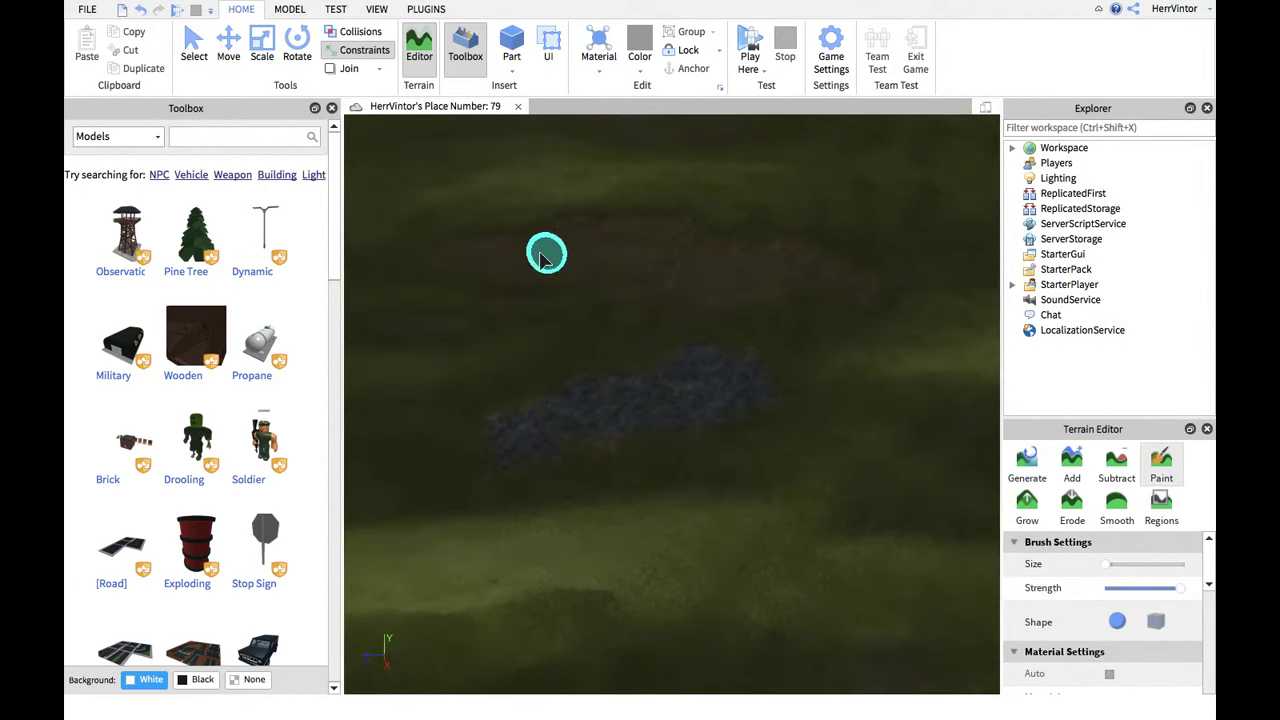
mouse_move(480, 263)
mouse_down()
mouse_move(643, 256)
mouse_move(810, 285)
mouse_up()
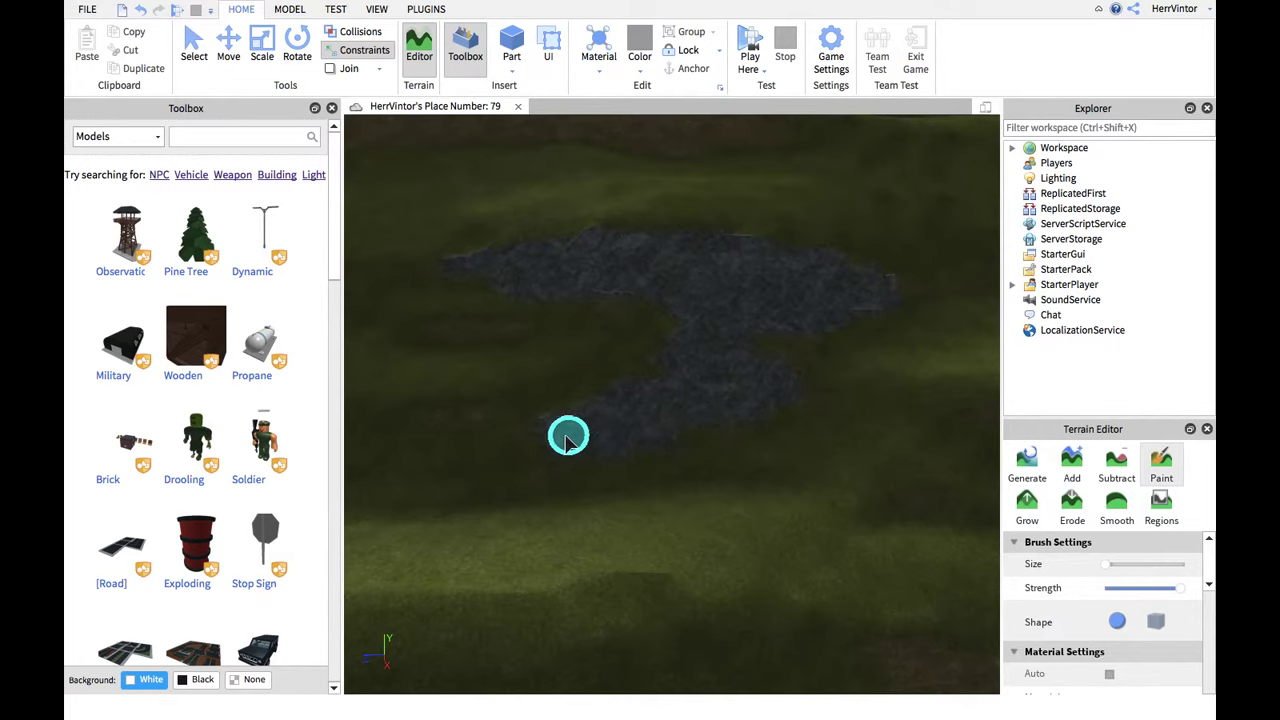
key(a)
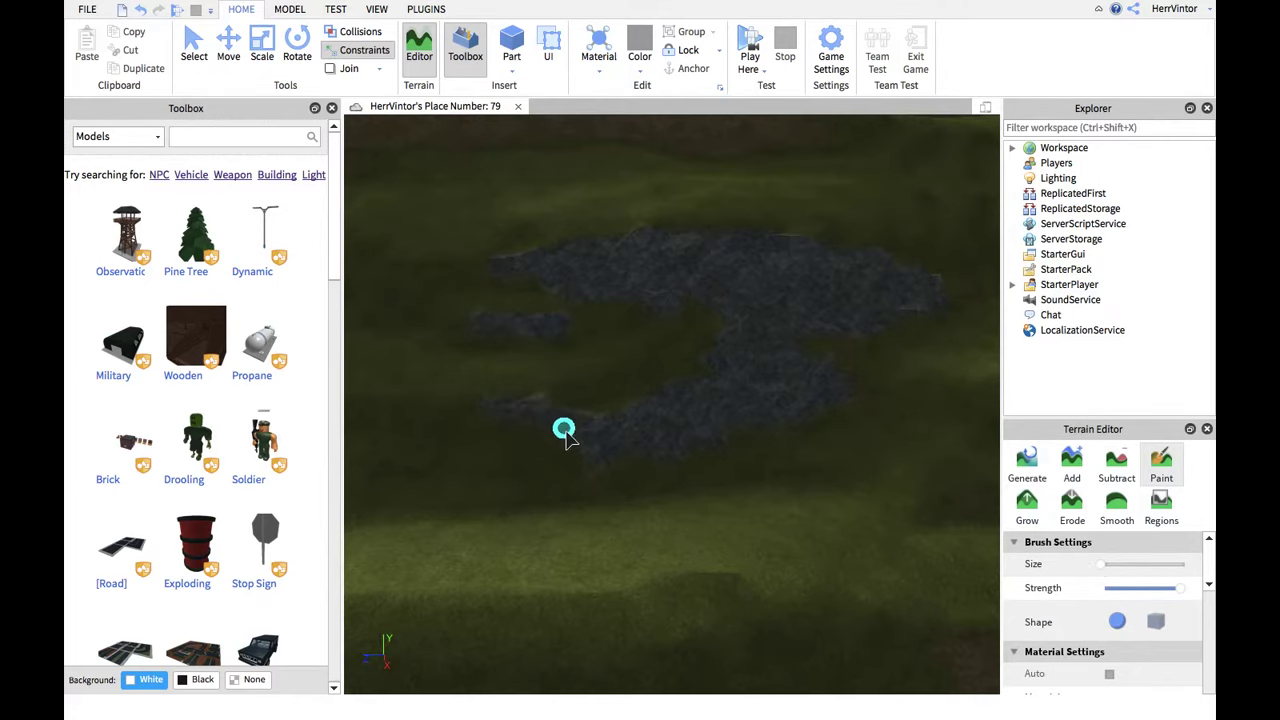
Extend the dark-side rock as a thin streak leading up to another small rock patch further along the slope
key(d)
mouse_move(703, 351)
right_down()
mouse_move(694, 320)
mouse_move(571, 302)
mouse_move(612, 308)
mouse_move(592, 316)
right_up()
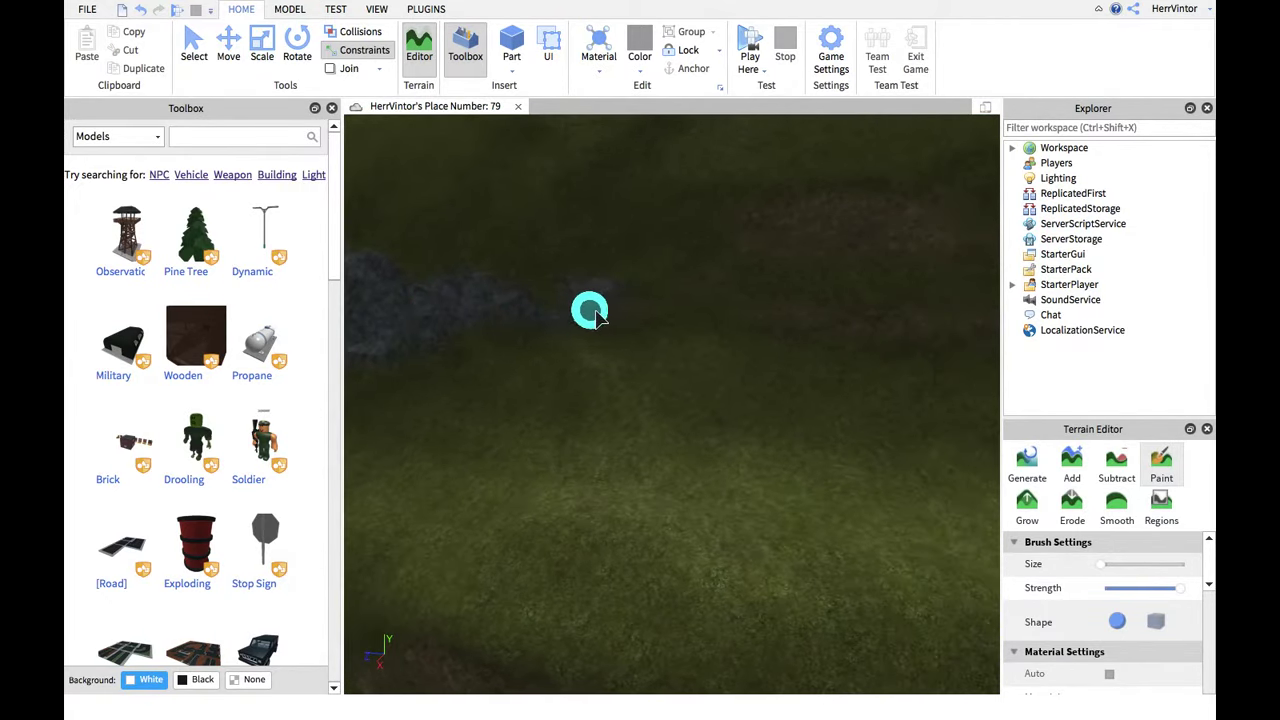
mouse_move(677, 284)
mouse_down()
mouse_move(774, 228)
mouse_move(691, 281)
mouse_move(814, 268)
mouse_move(727, 254)
mouse_up()
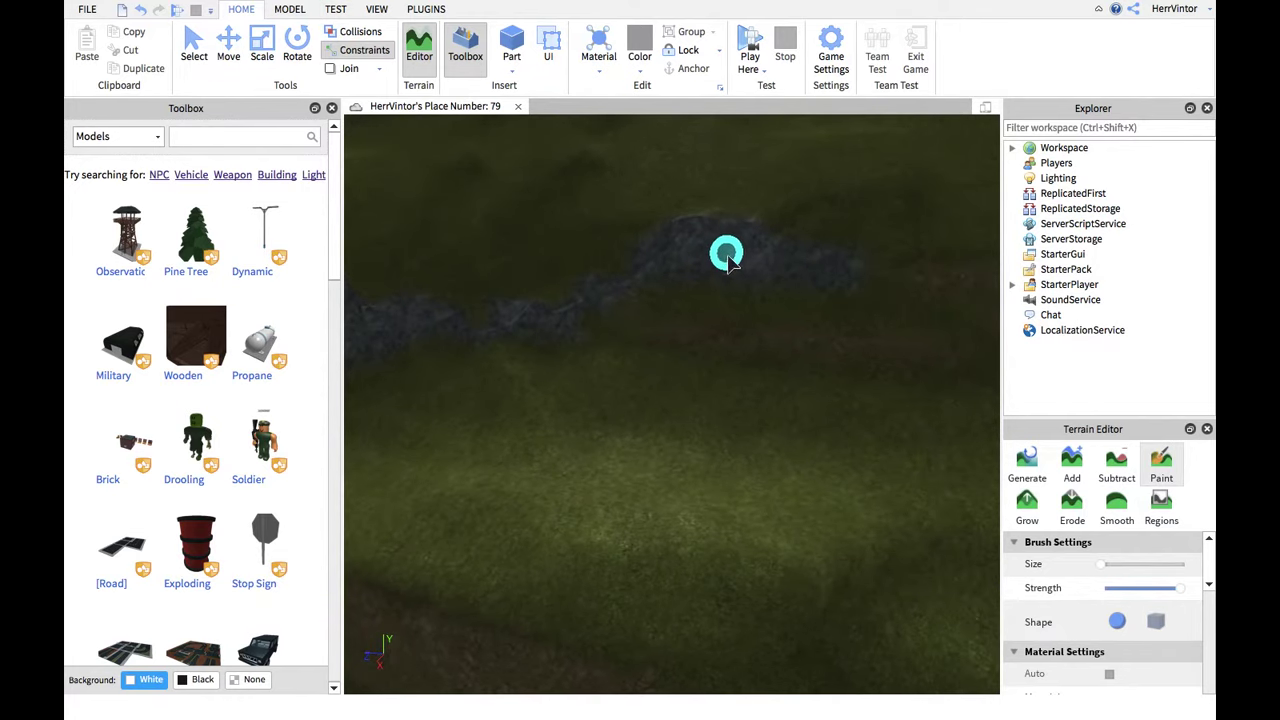
Scatter small broken rock patches across the dark slope below the grassy ledge using the small brush
mouse_move(622, 333)
right_down()
mouse_move(754, 354)
mouse_move(791, 311)
mouse_move(766, 318)
right_up()
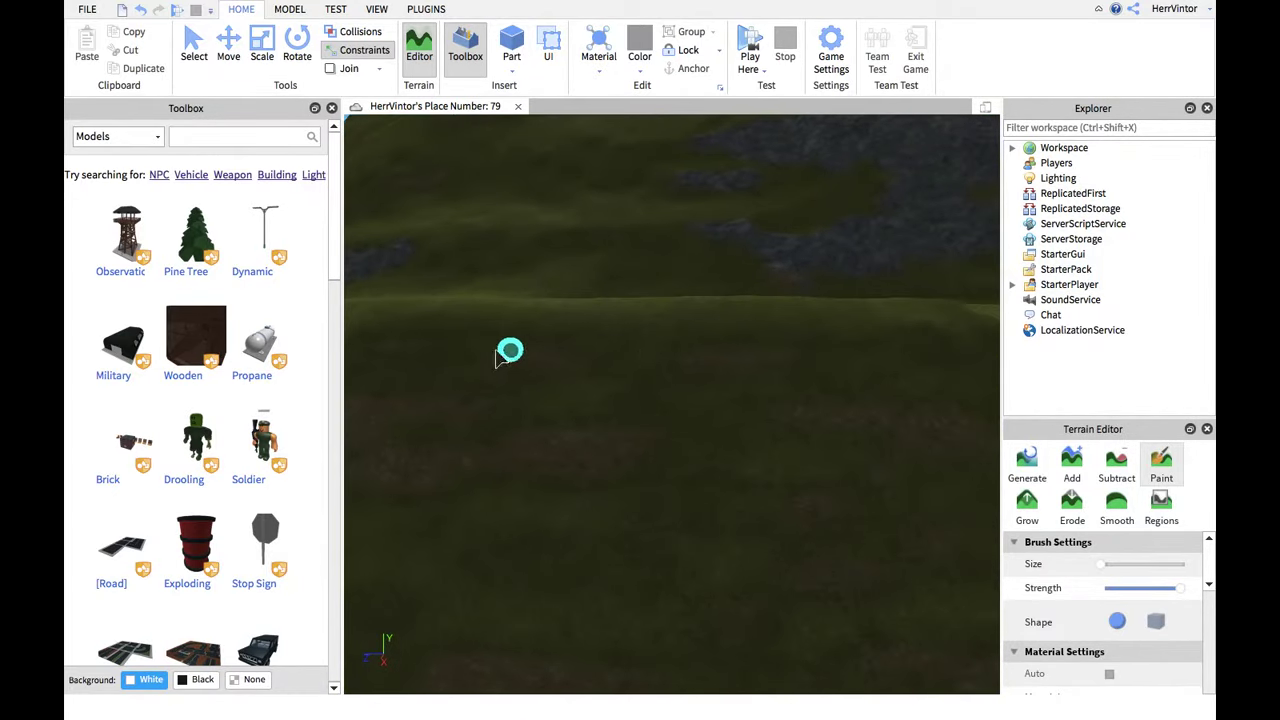
mouse_move(560, 373)
mouse_down()
mouse_move(701, 366)
mouse_move(644, 420)
mouse_move(688, 426)
mouse_move(603, 422)
mouse_up()
key(d)
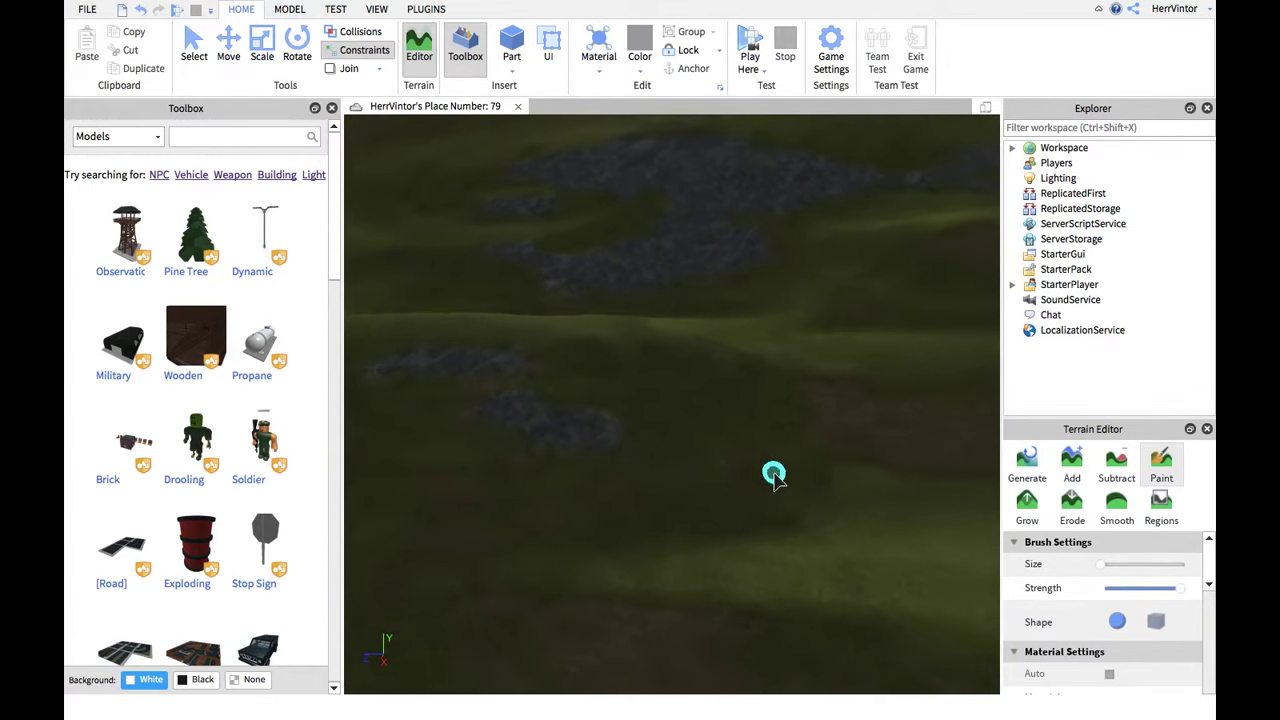
click(780, 418)
key(a)
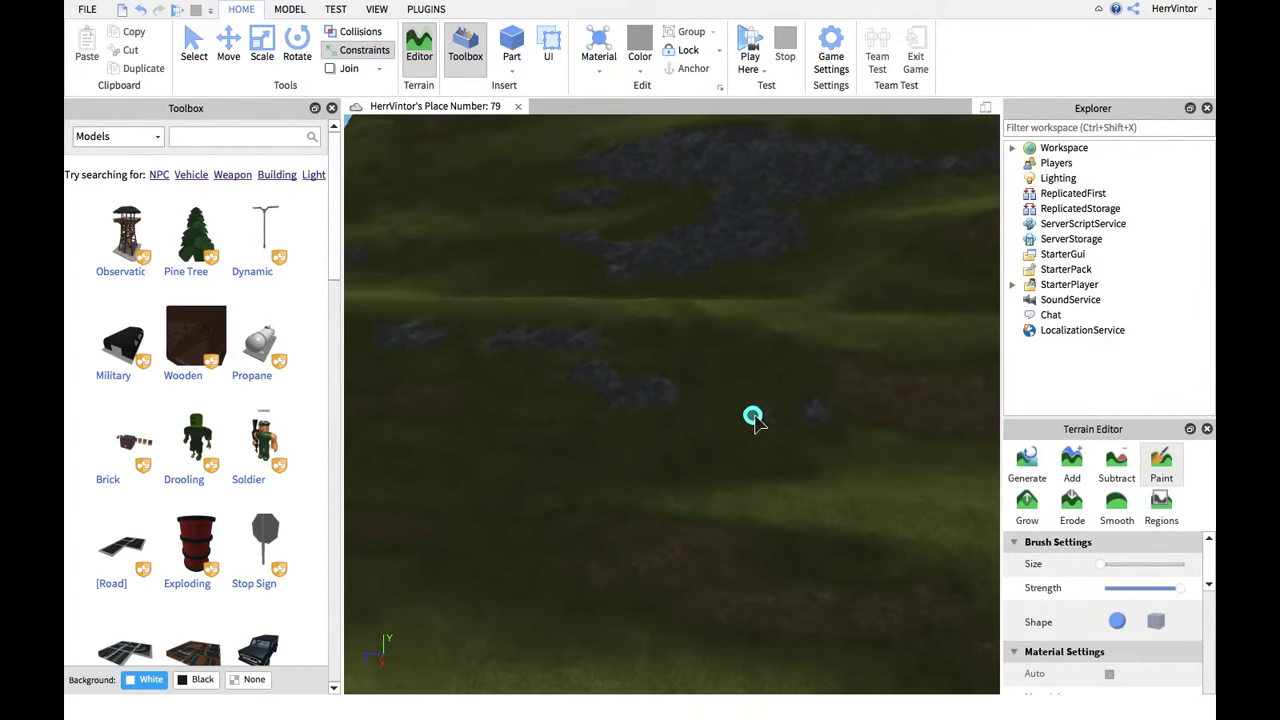
key(a)
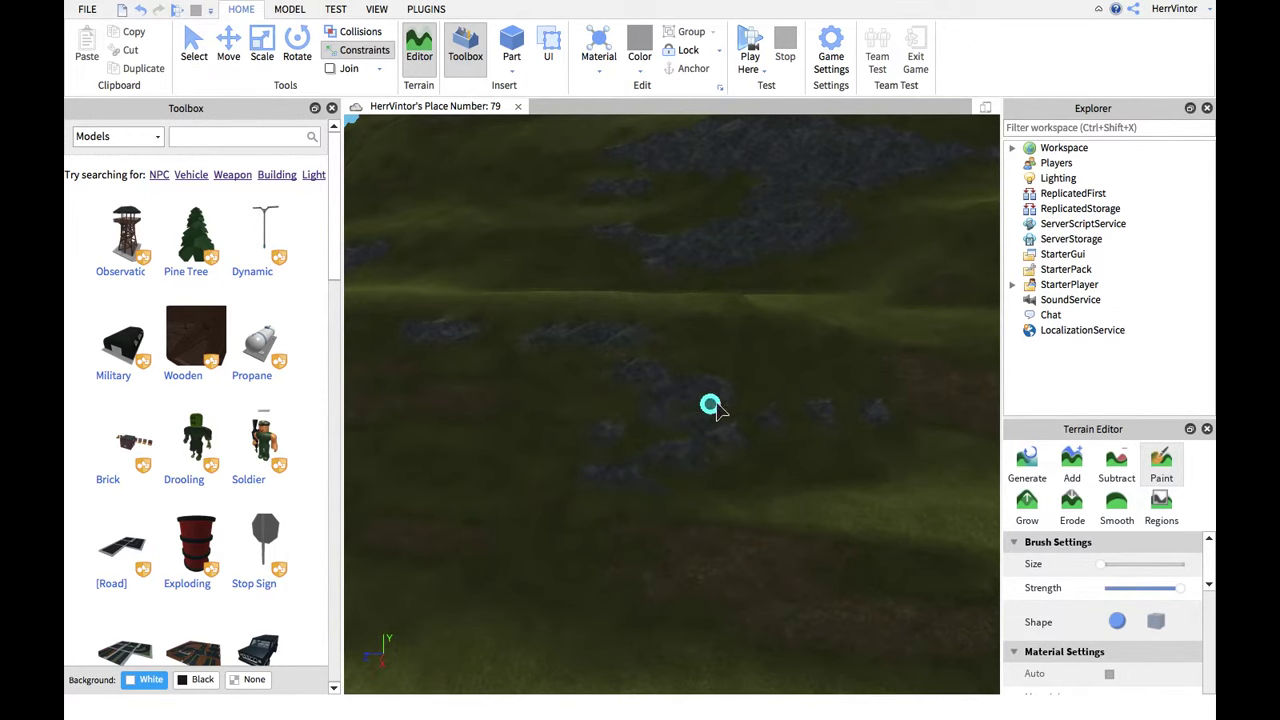
key(a)
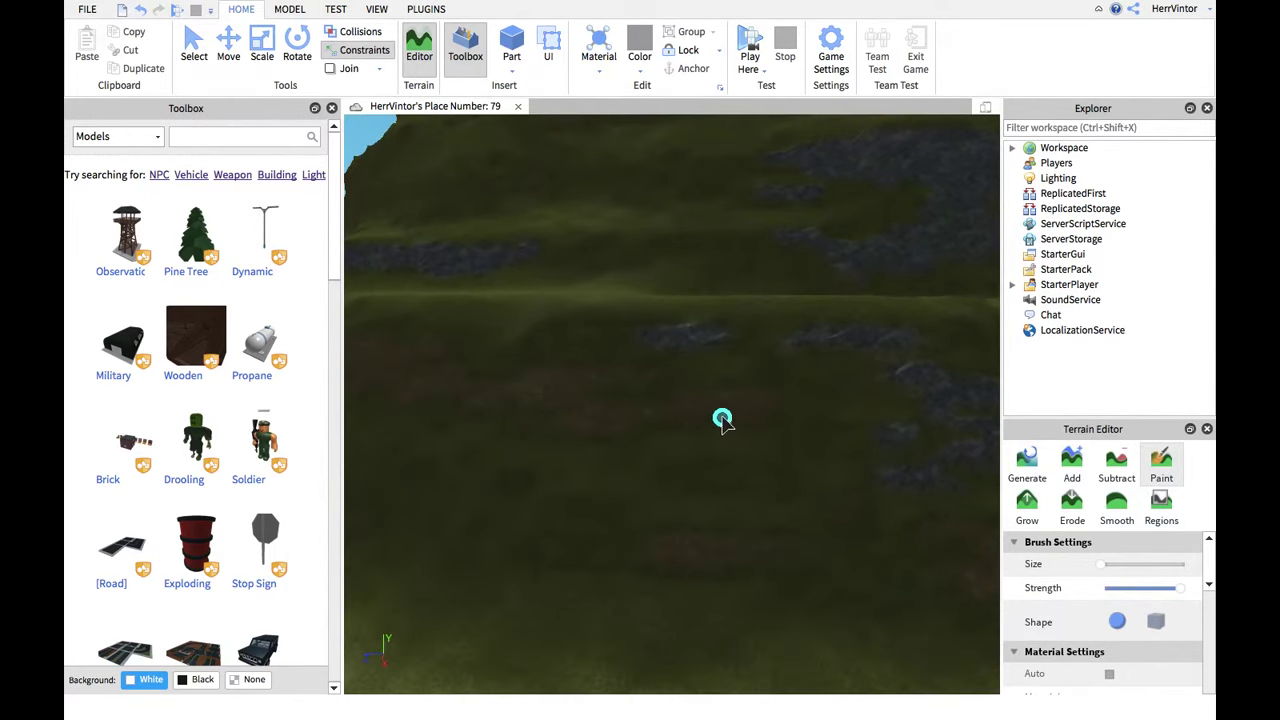
key(a)
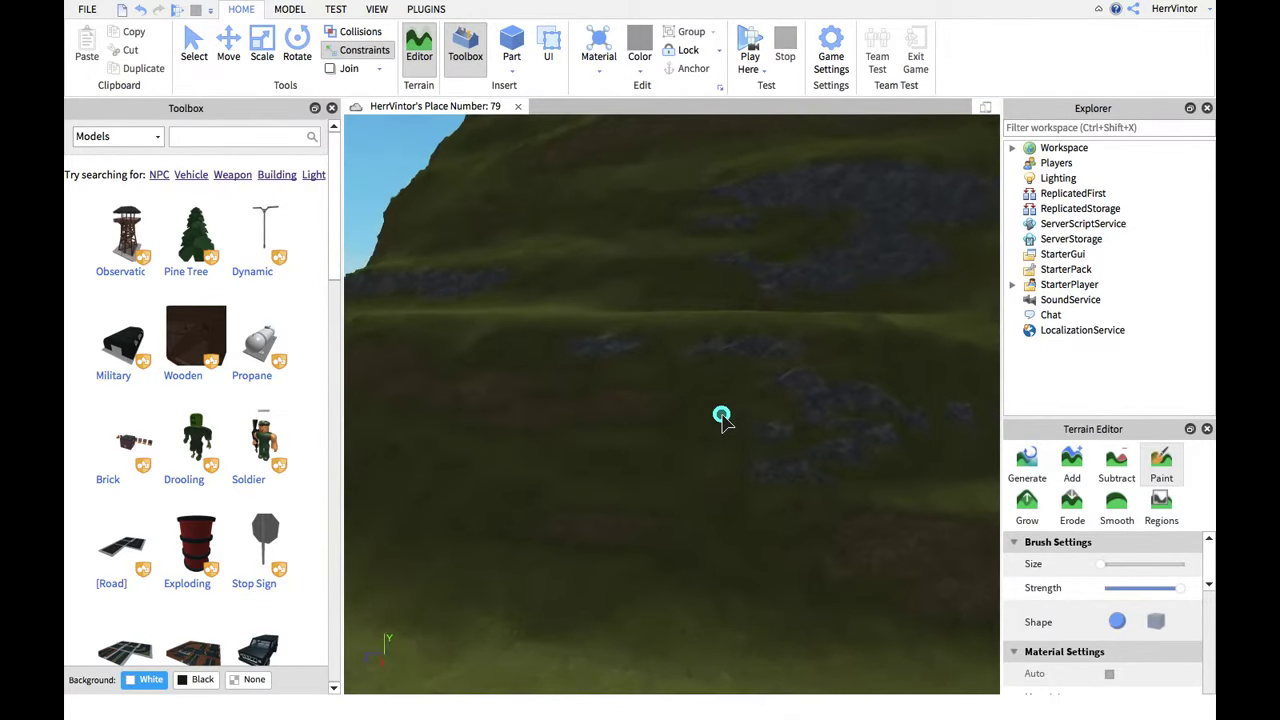
Paint an irregular, branching rock strip along the dark slope below the grassy ledge with the small brush
key(d)
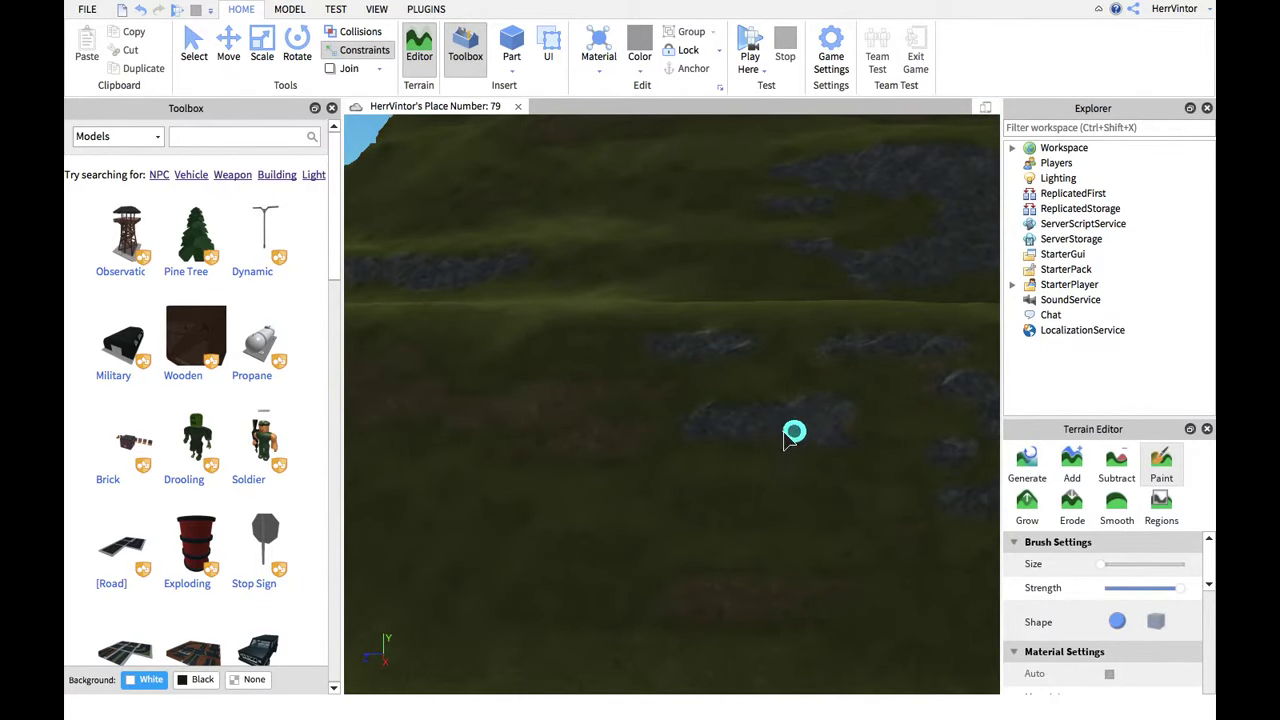
key(a)
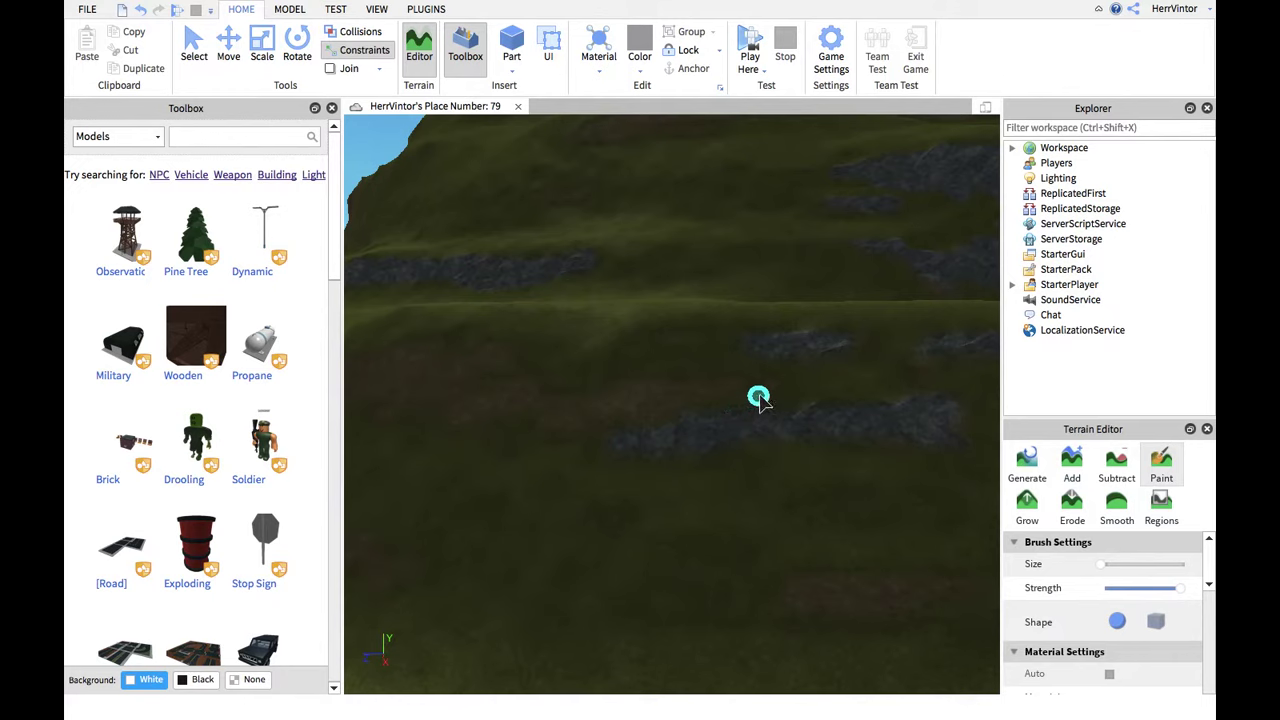
key(a)
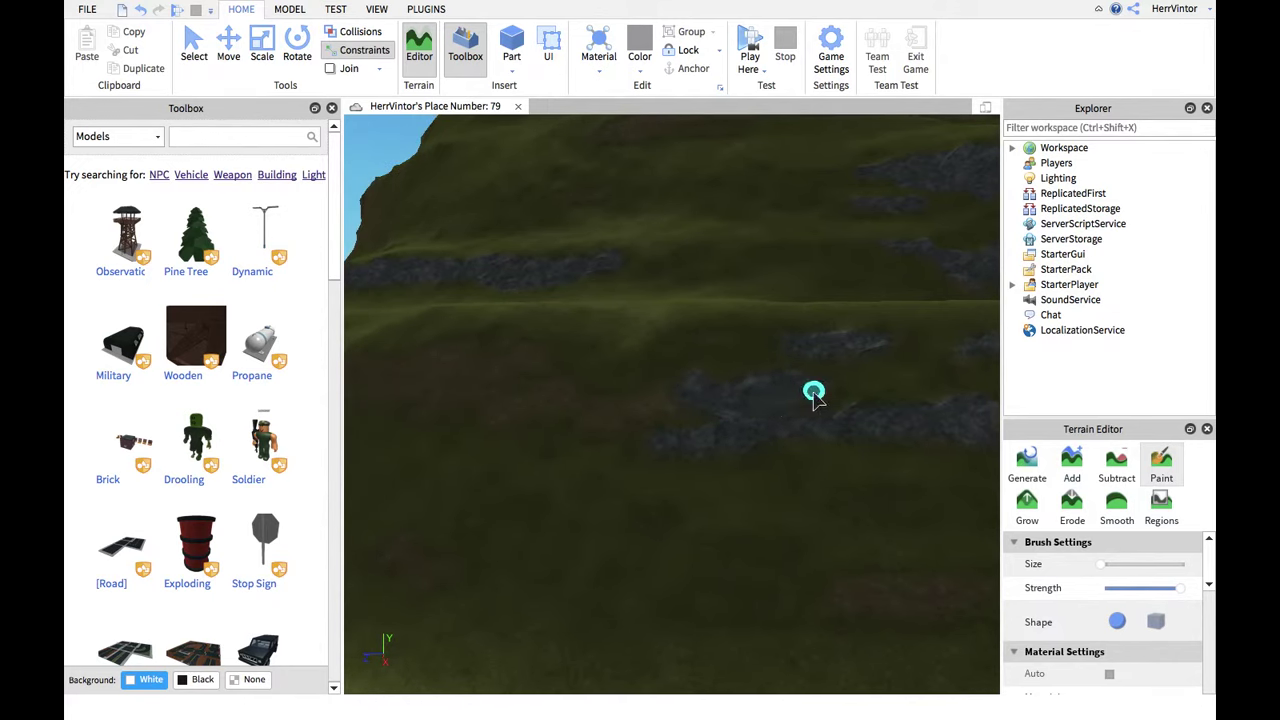
key(a)
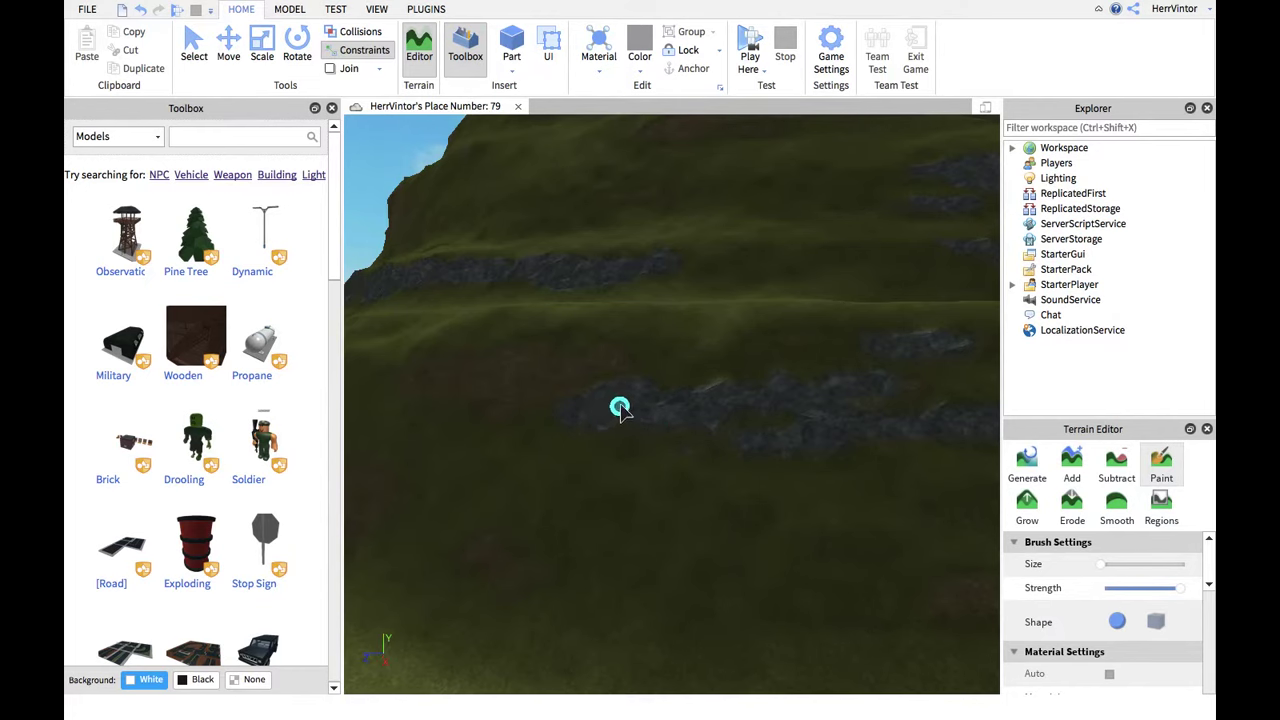
scroll(615, 400, up, 3)
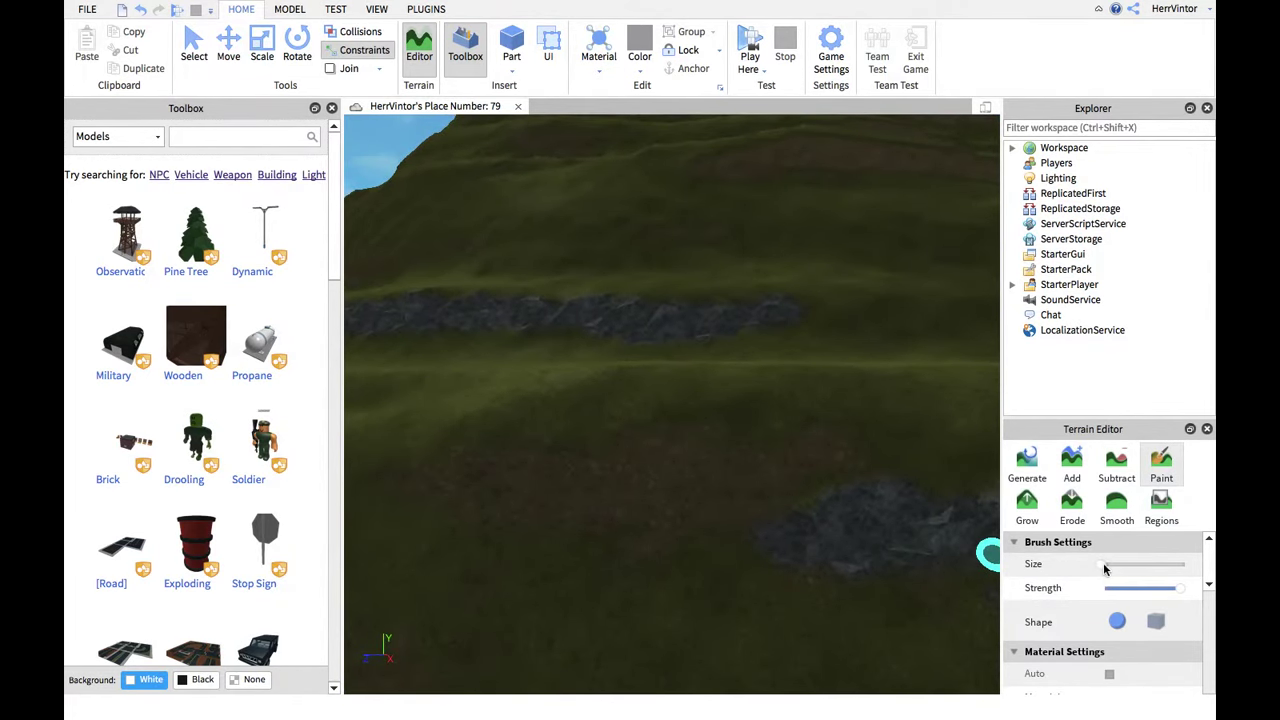
Paint a rock band beneath the upper rock ledge and merge both into one broad rock face at the hillside's end
mouse_move(797, 491)
mouse_down()
mouse_move(811, 461)
mouse_move(543, 483)
mouse_move(466, 468)
mouse_move(441, 482)
mouse_move(570, 510)
mouse_move(774, 493)
mouse_move(643, 530)
mouse_up()
right_drag(688, 477, 692, 485)
key(w)
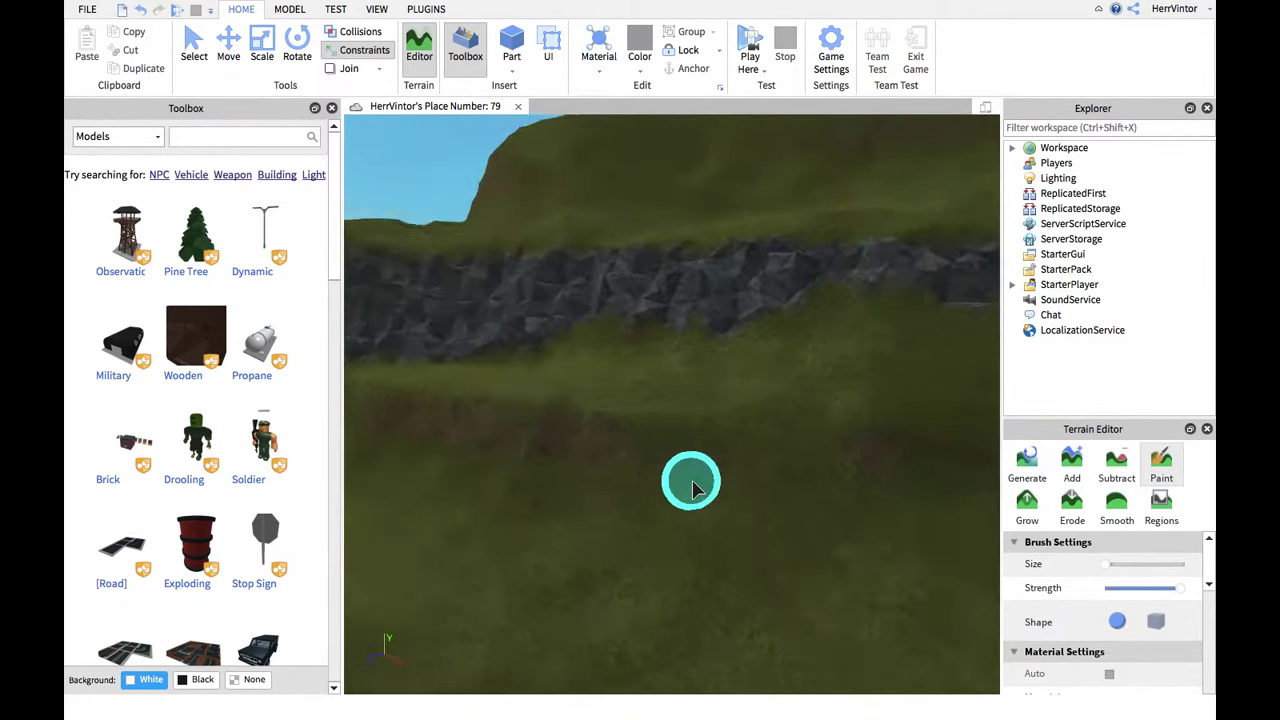
drag(743, 454, 585, 440)
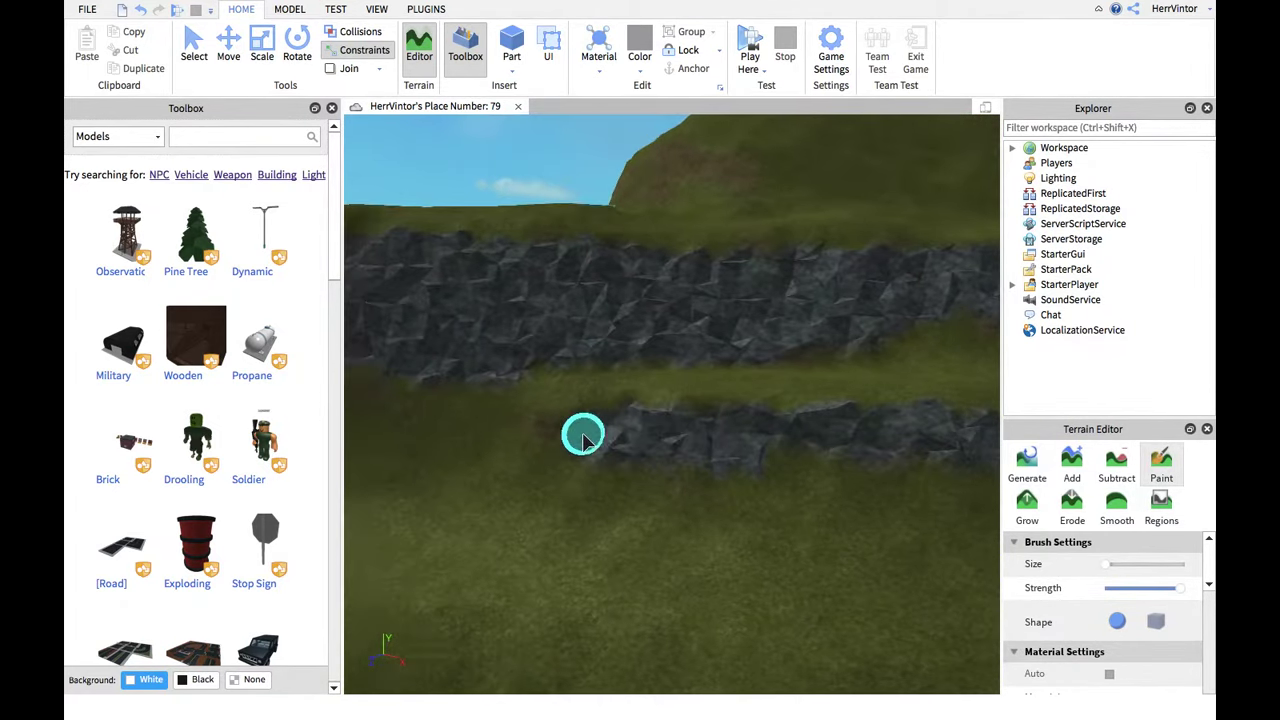
mouse_move(686, 449)
right_down()
mouse_move(765, 438)
mouse_move(671, 457)
right_up()
mouse_move(671, 457)
mouse_down()
mouse_move(694, 429)
mouse_move(874, 377)
mouse_move(713, 418)
mouse_up()
right_drag(713, 418, 713, 418)
drag(713, 418, 709, 410)
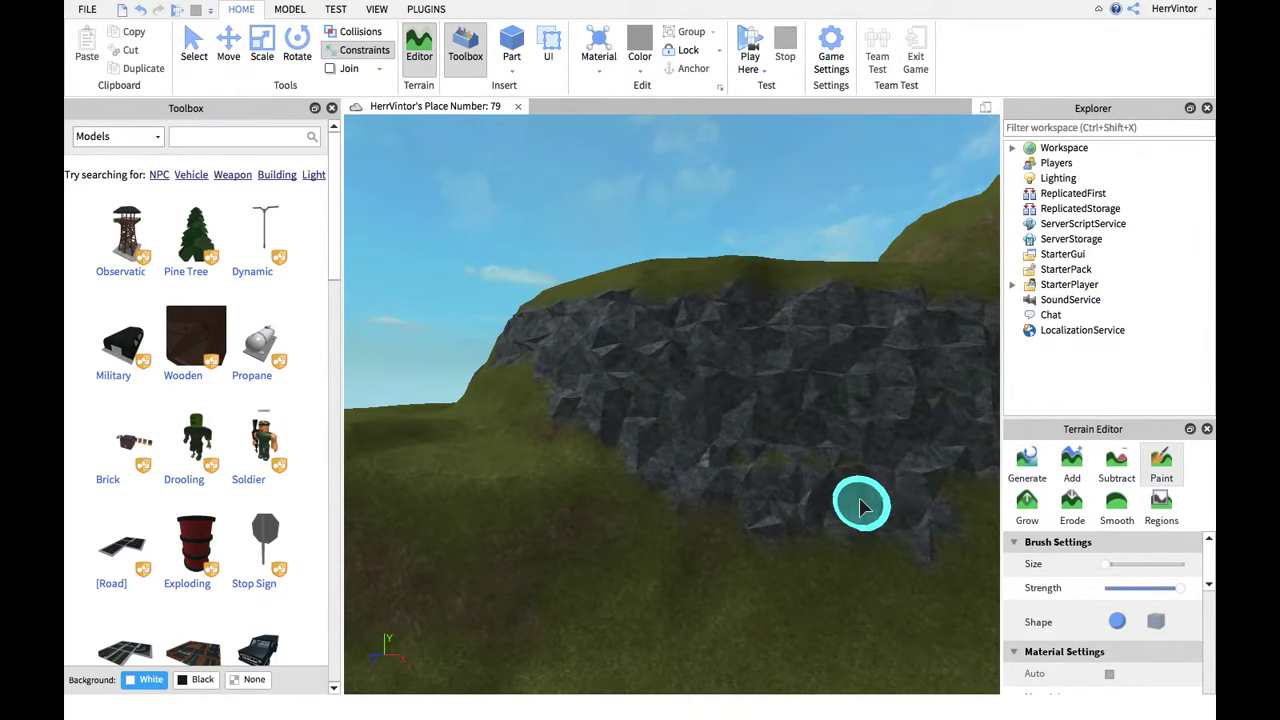
Paint a rock band below the rounded grassy shelf and taper its end uphill with a thin small-brush streak
right_drag(803, 454, 527, 485)
right_drag(727, 443, 658, 500)
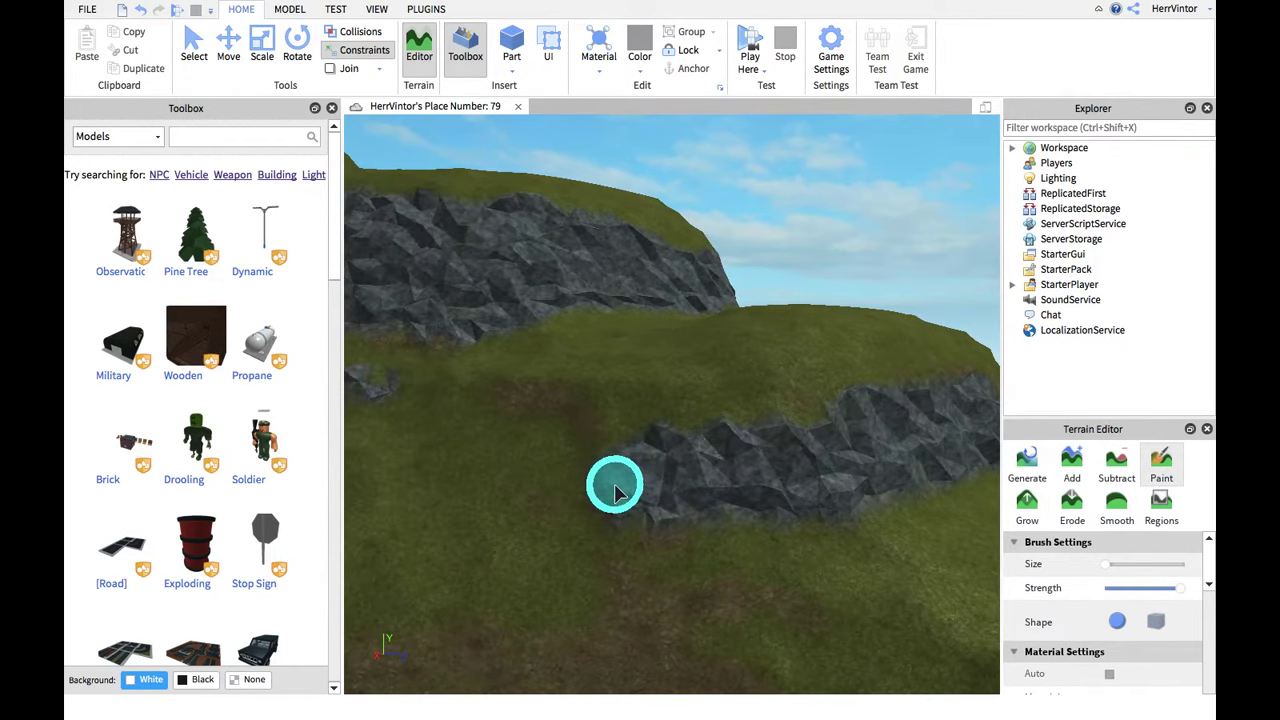
click(615, 490)
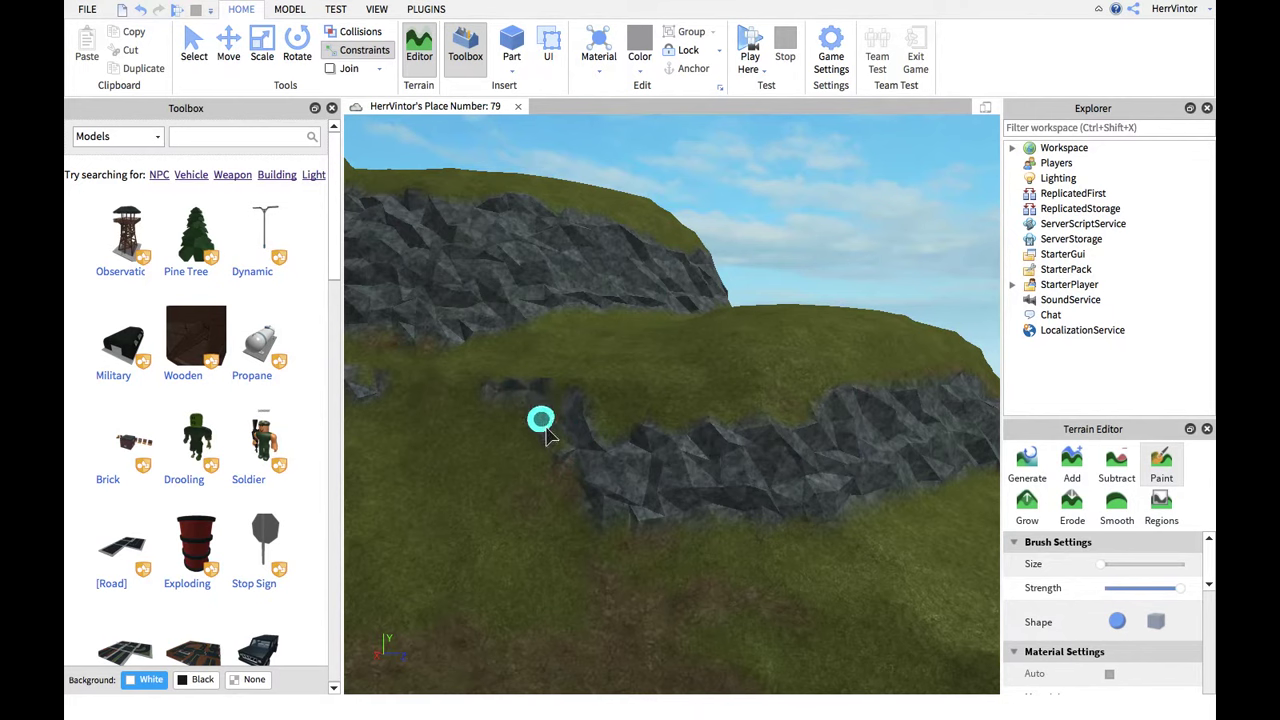
scroll(620, 485, down, 3)
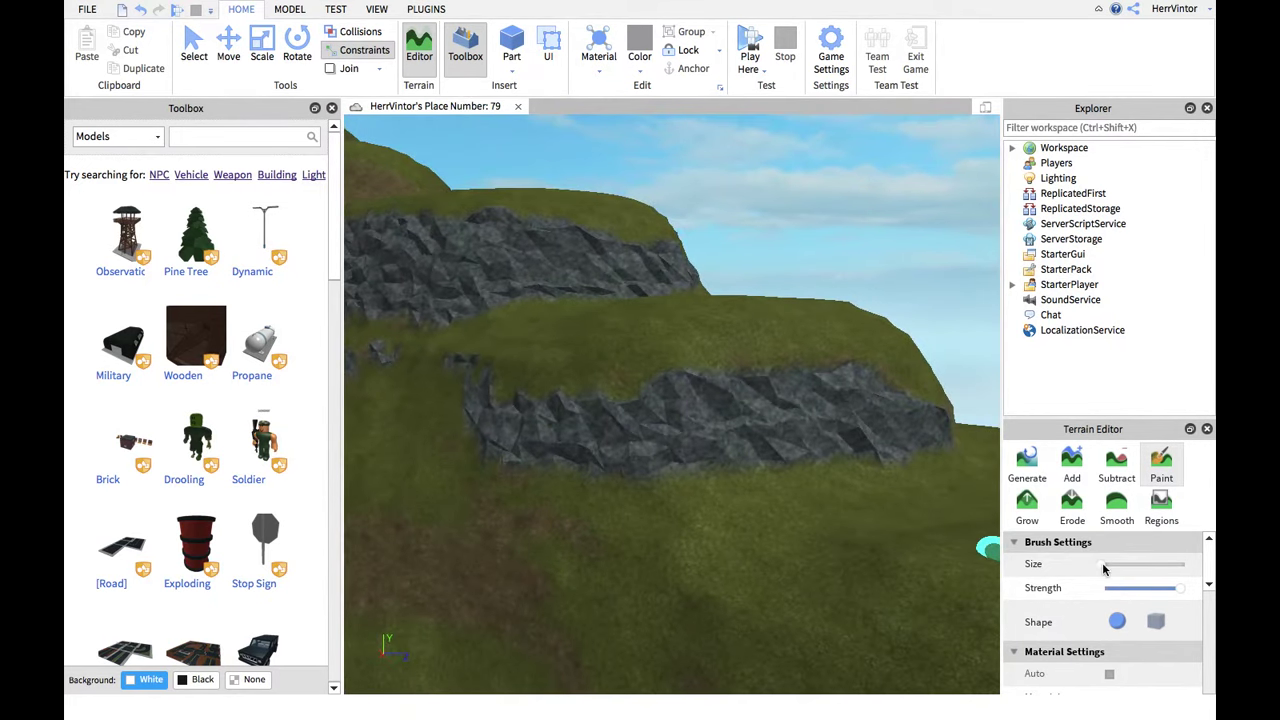
Paint a long rock band across the grassy slope near the sand path using a slightly larger brush
right_drag(734, 440, 740, 420)
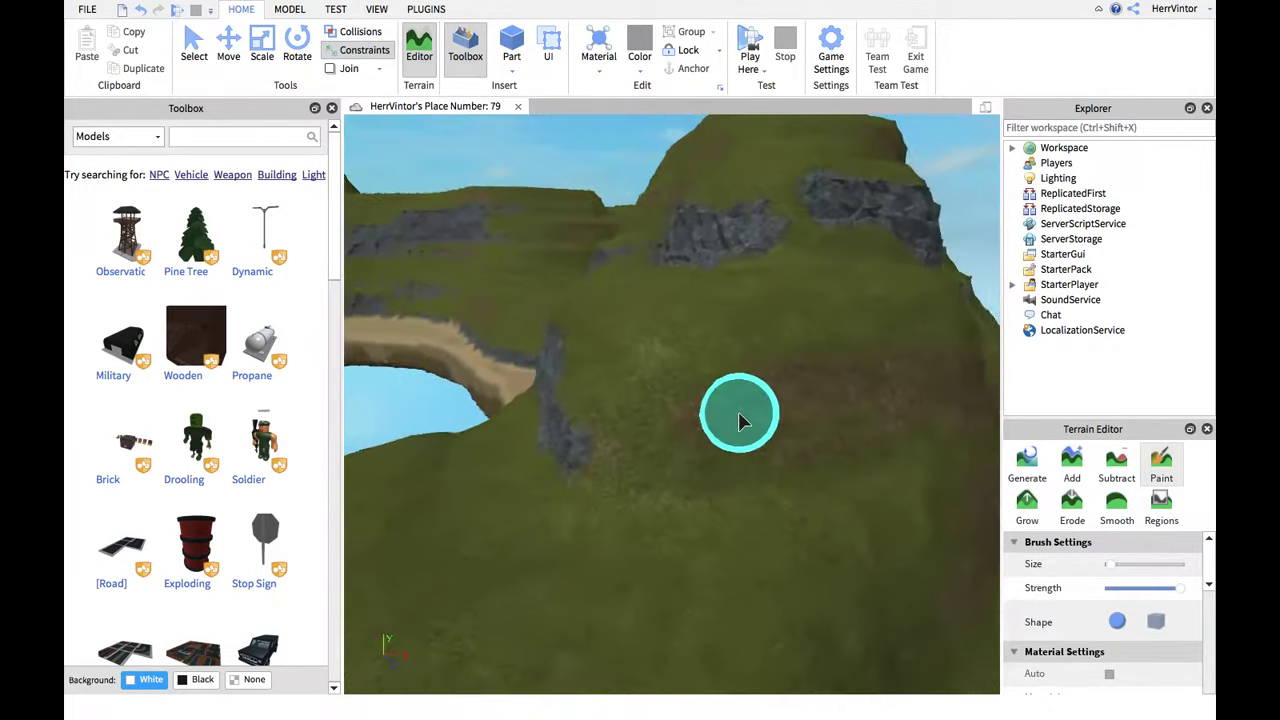
scroll(625, 399, up, 2)
drag(641, 398, 719, 380)
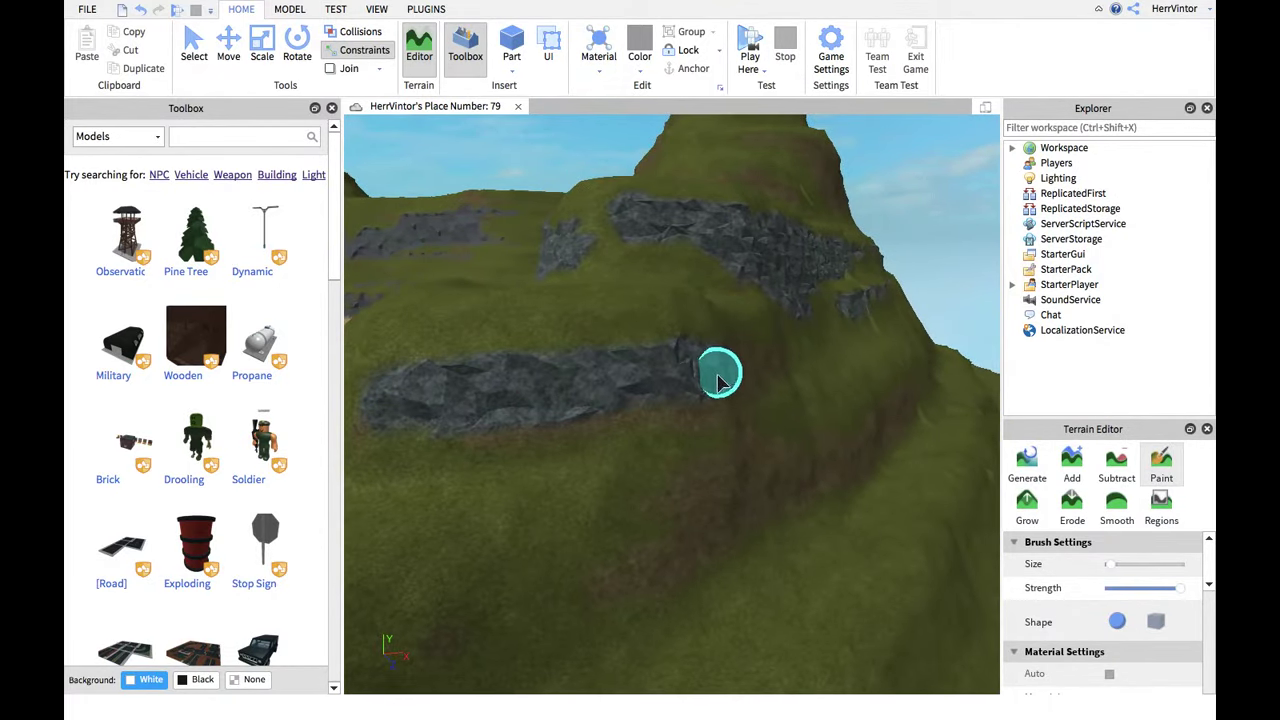
scroll(580, 400, down, 3)
scroll(677, 376, up, 4)
right_drag(677, 380, 627, 453)
mouse_move(625, 453)
mouse_down()
mouse_move(850, 351)
mouse_move(597, 438)
mouse_up()
Smooth the brown ledge on the slope below the rock band using the Smooth tool with a larger brush
mouse_move(597, 438)
right_down()
mouse_move(528, 443)
mouse_move(530, 424)
right_up()
scroll(530, 425, down, 5)
scroll(530, 424, up, 3)
scroll(703, 443, up, 5)
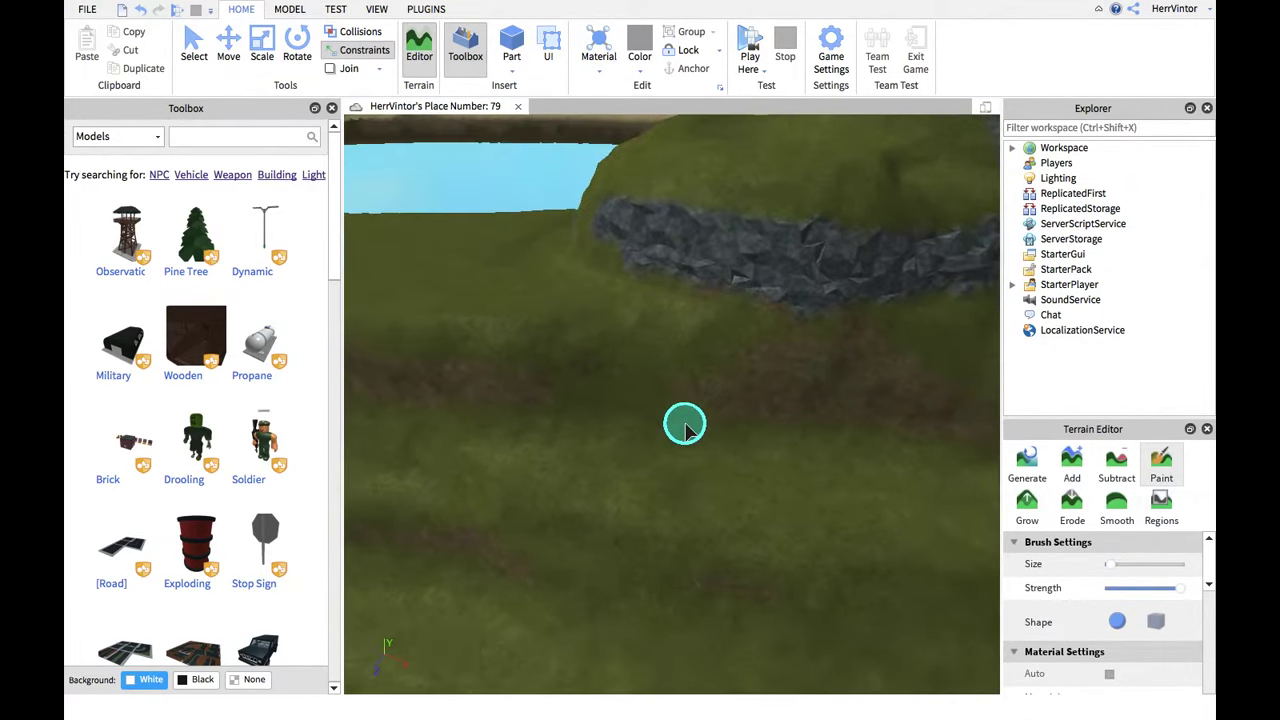
scroll(766, 426, down, 2)
scroll(784, 425, up, 3)
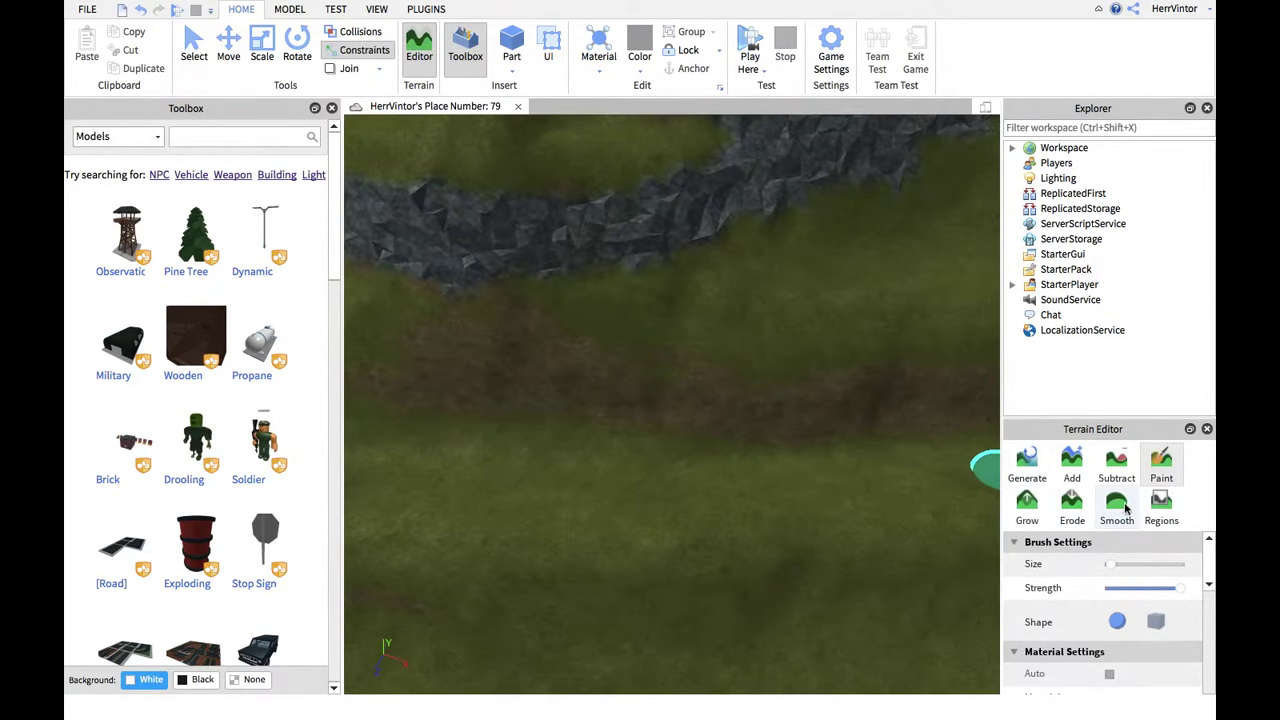
scroll(731, 372, up, 3)
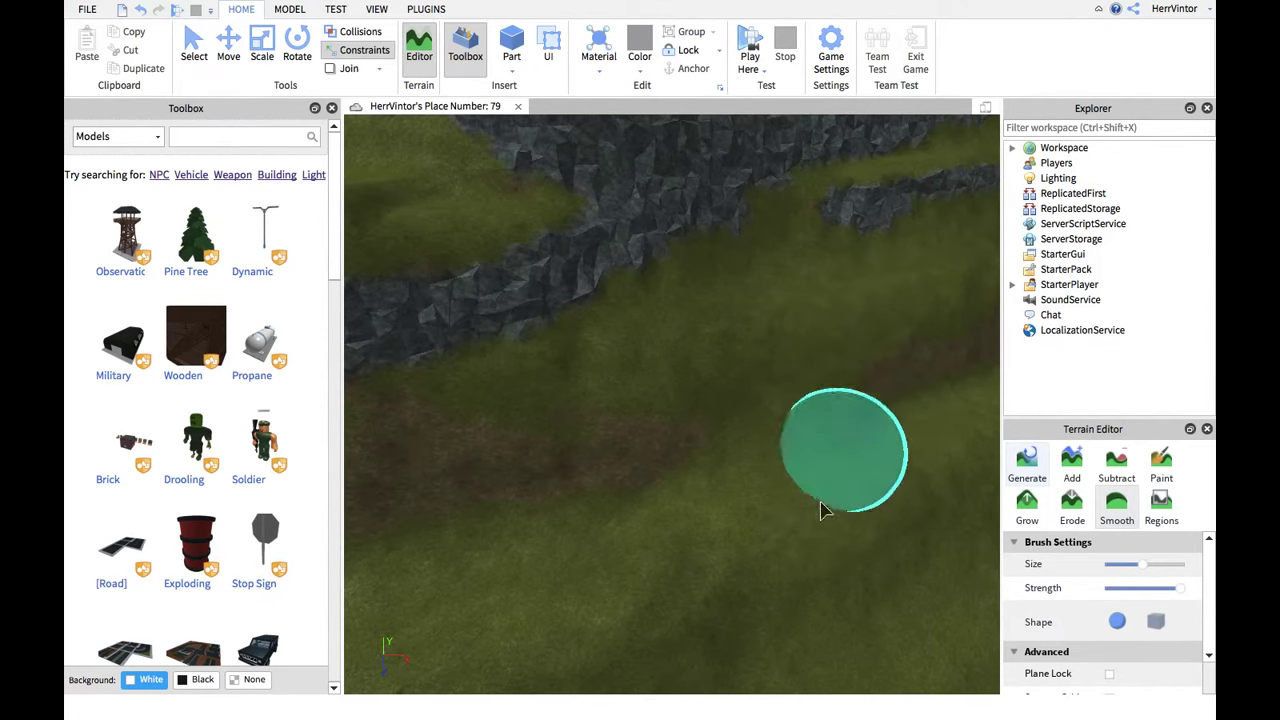
right_drag(800, 466, 800, 466)
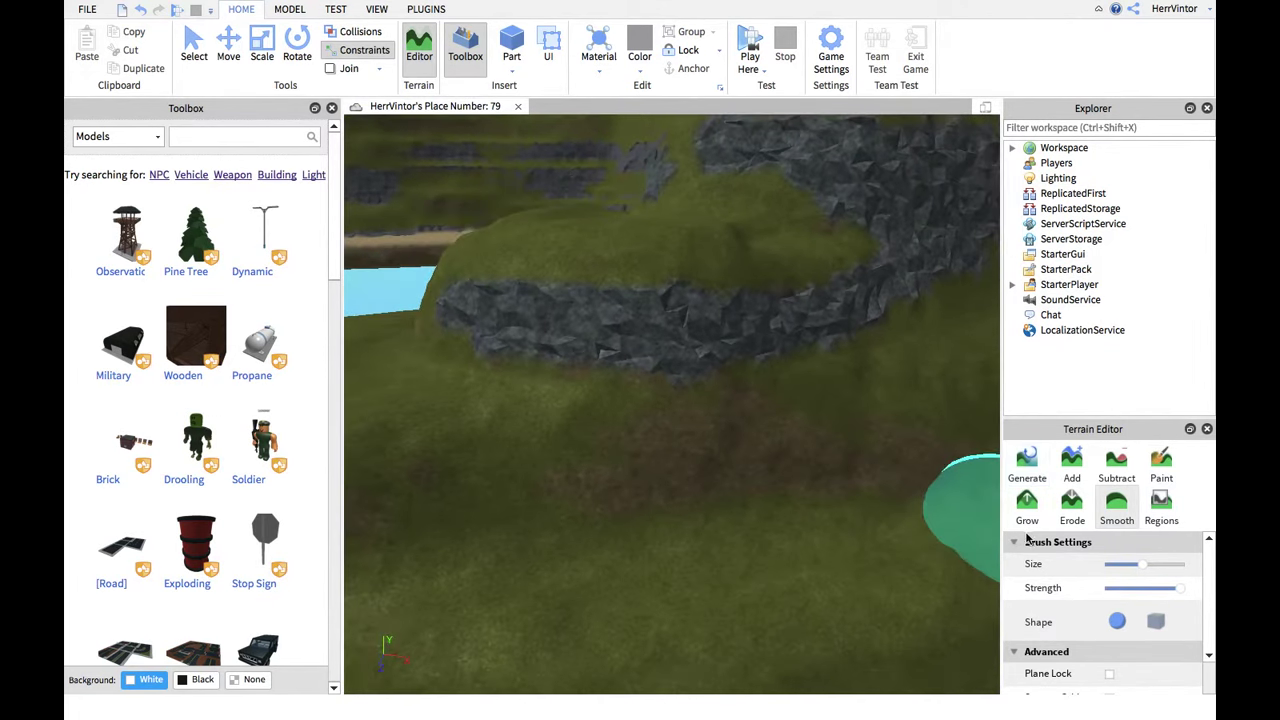
Paint a rock column down from the band and spread it sideways into a strip along the lower slope
click(697, 436)
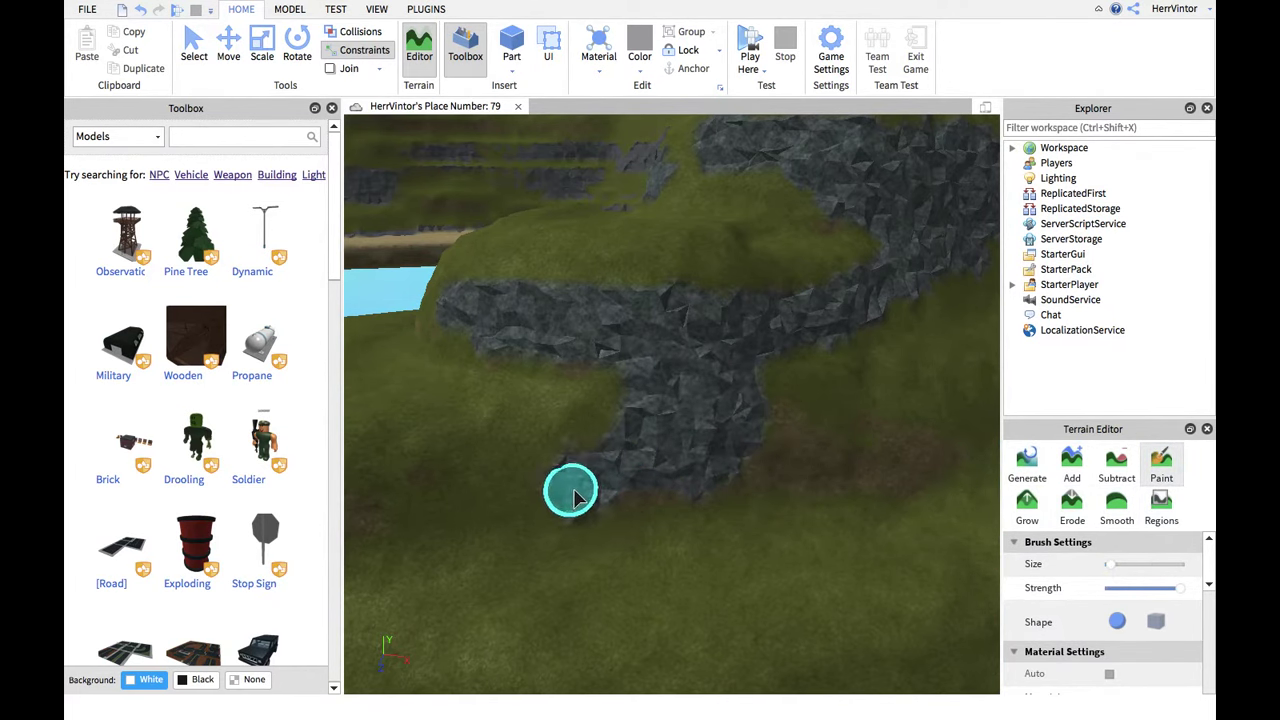
key(w)
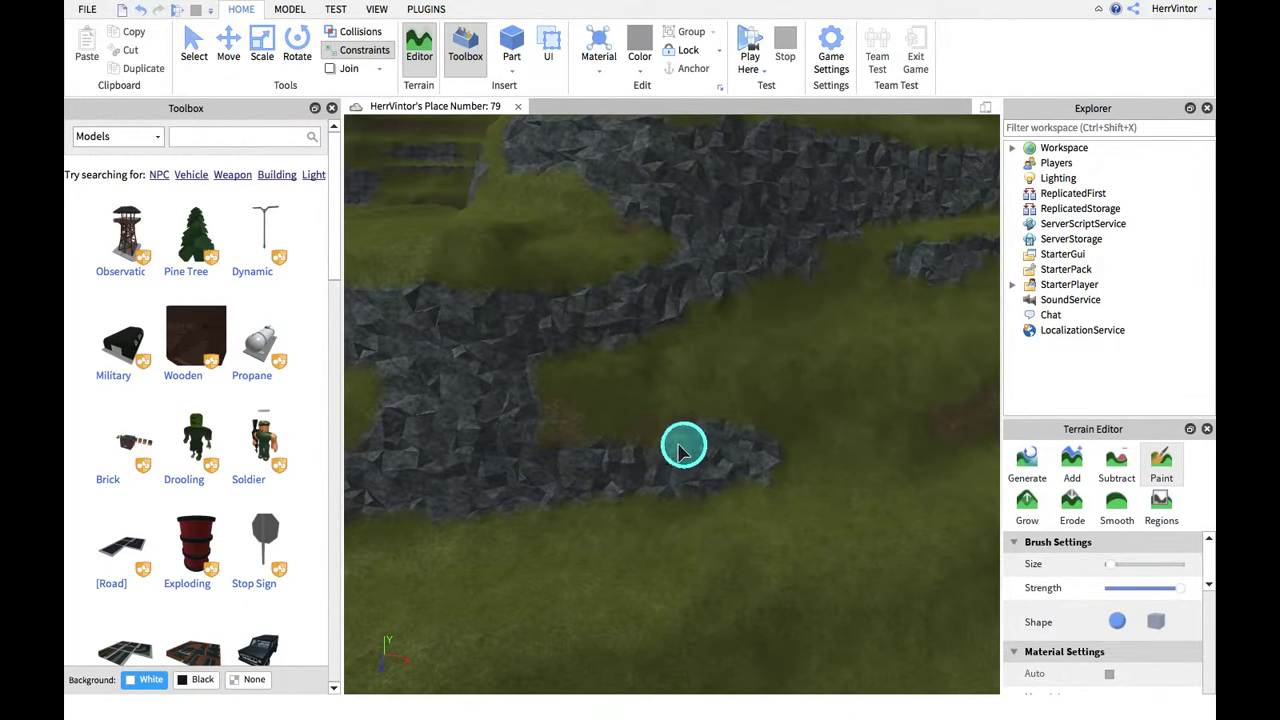
right_drag(632, 445, 690, 453)
Extend the rock band below the grassy peak downhill in a loop and fill the enclosed brown area with rock
right_drag(558, 478, 638, 548)
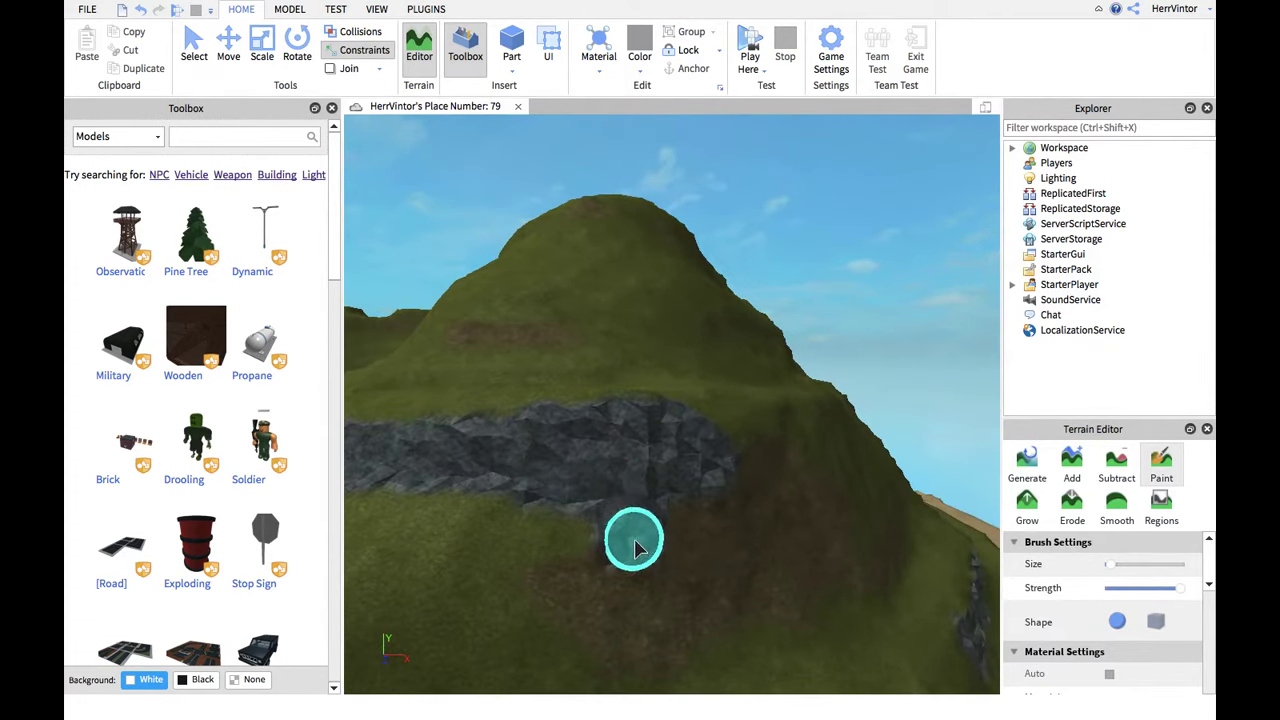
right_drag(573, 602, 614, 622)
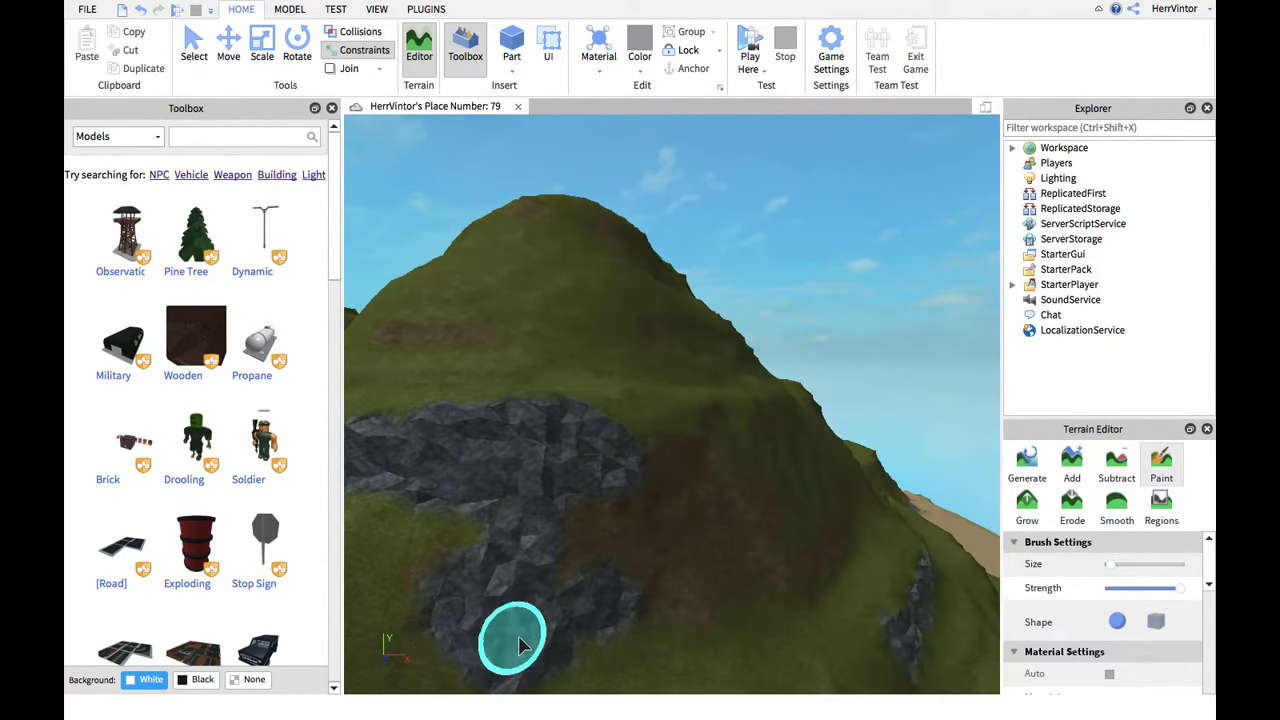
right_drag(514, 645, 655, 603)
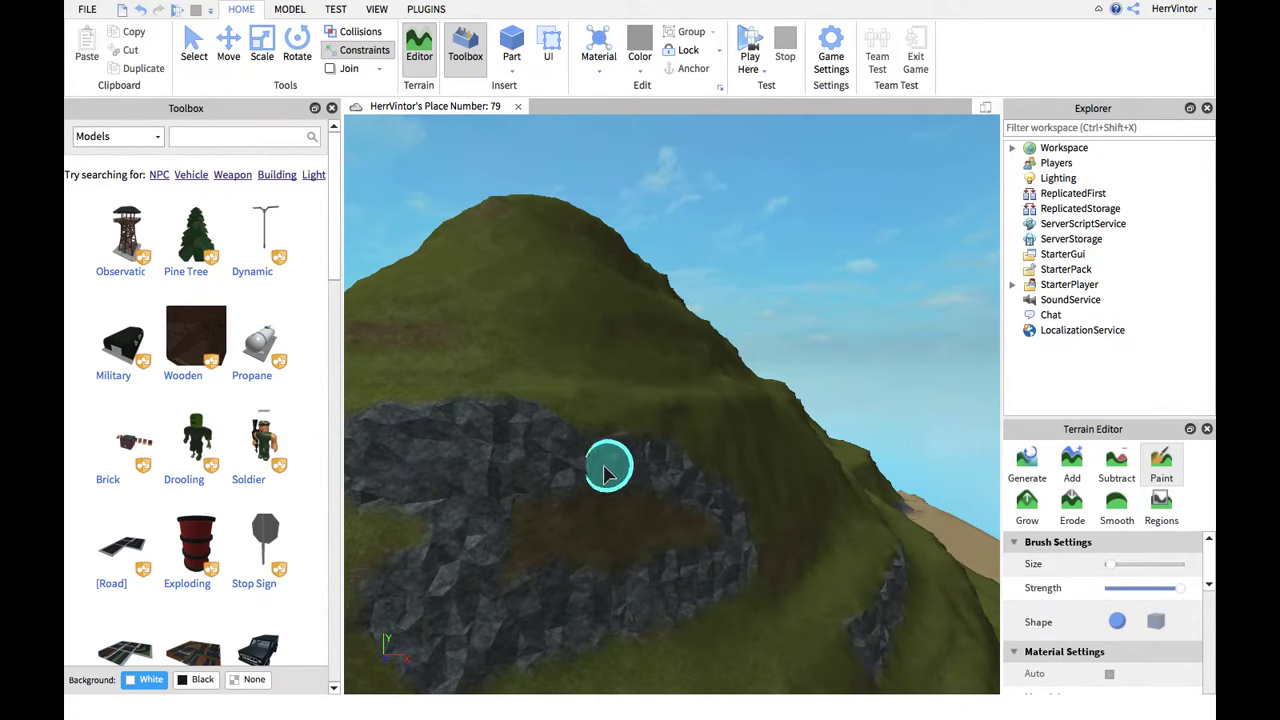
scroll(678, 527, up, 8)
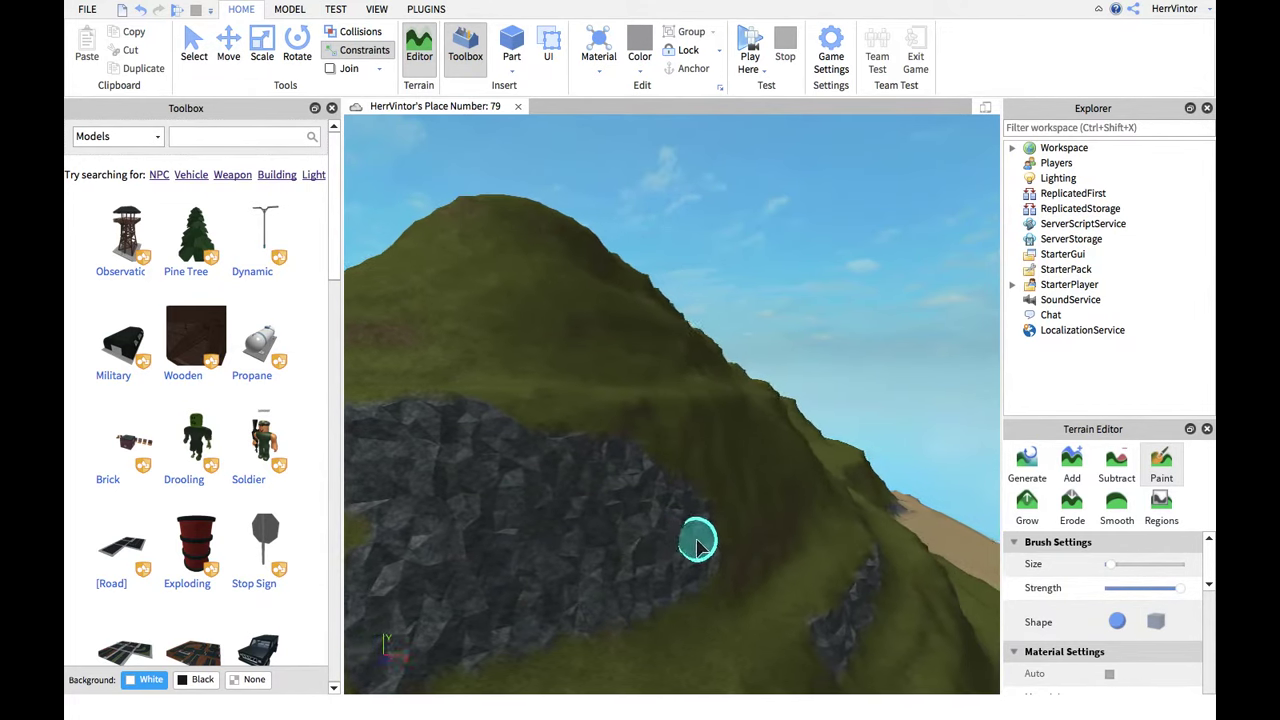
Paint linked rock patches on the dark slope and a long rock band under the ledge above them
right_drag(610, 420, 545, 428)
mouse_move(557, 484)
right_down()
mouse_move(651, 477)
mouse_move(591, 449)
mouse_move(675, 428)
right_up()
right_drag(752, 404, 789, 409)
scroll(786, 414, up, 5)
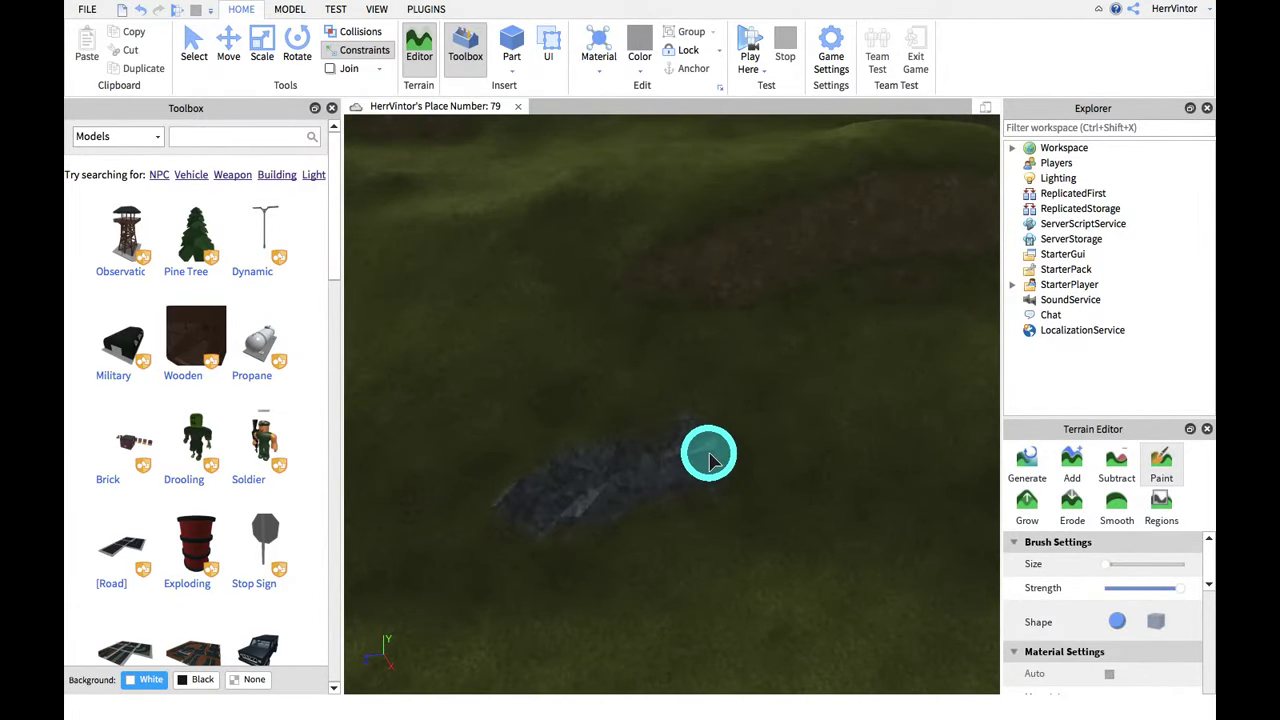
scroll(709, 460, down, 2)
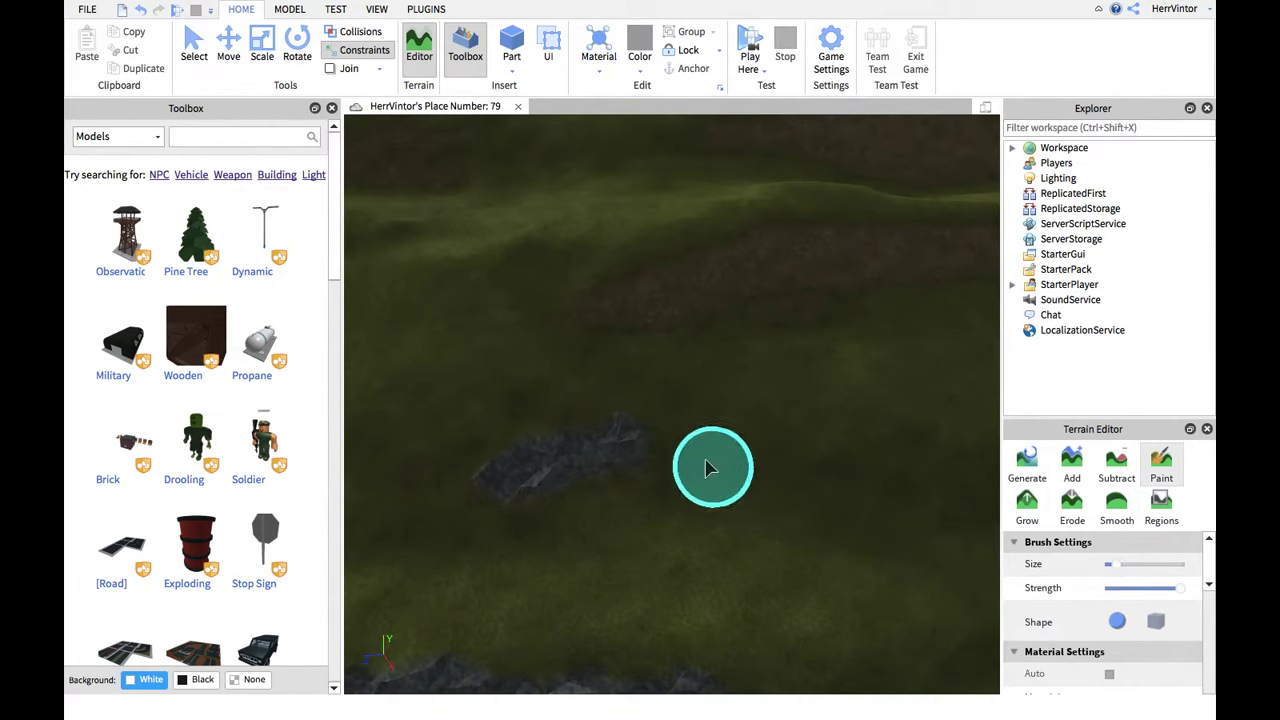
mouse_move(605, 313)
mouse_down()
mouse_move(640, 309)
mouse_move(664, 270)
mouse_move(735, 252)
mouse_up()
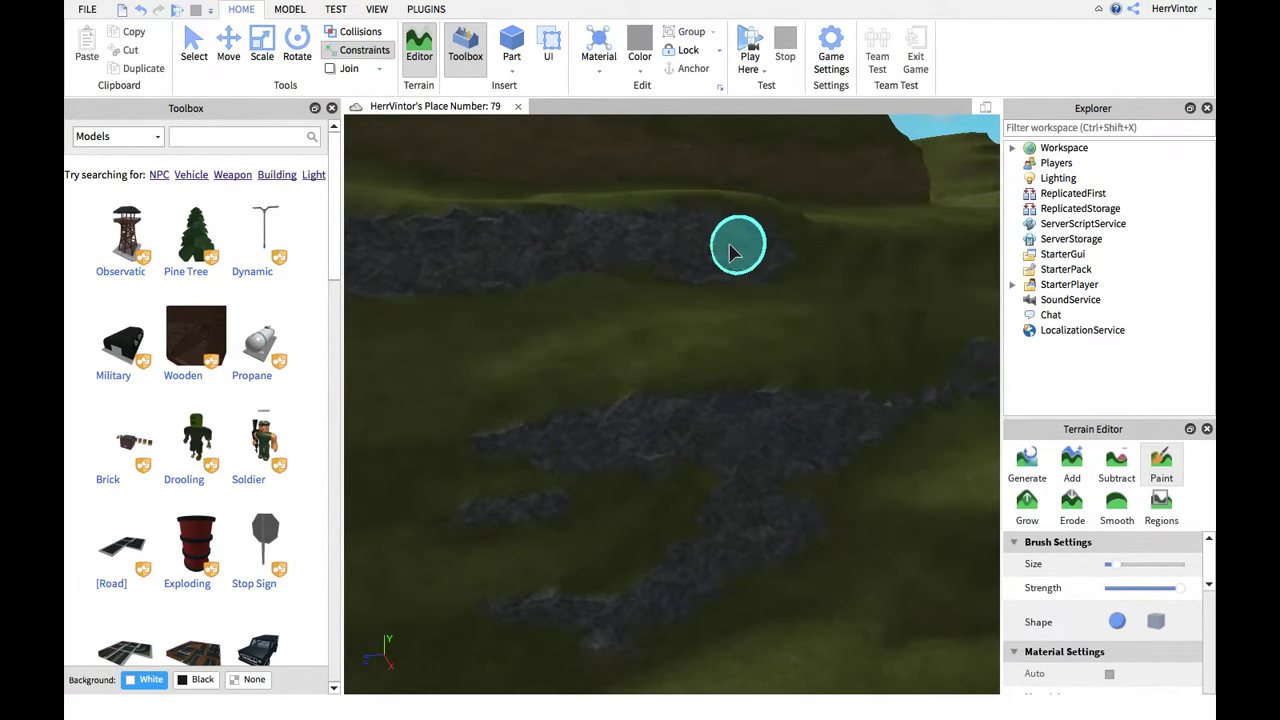
right_drag(672, 259, 712, 255)
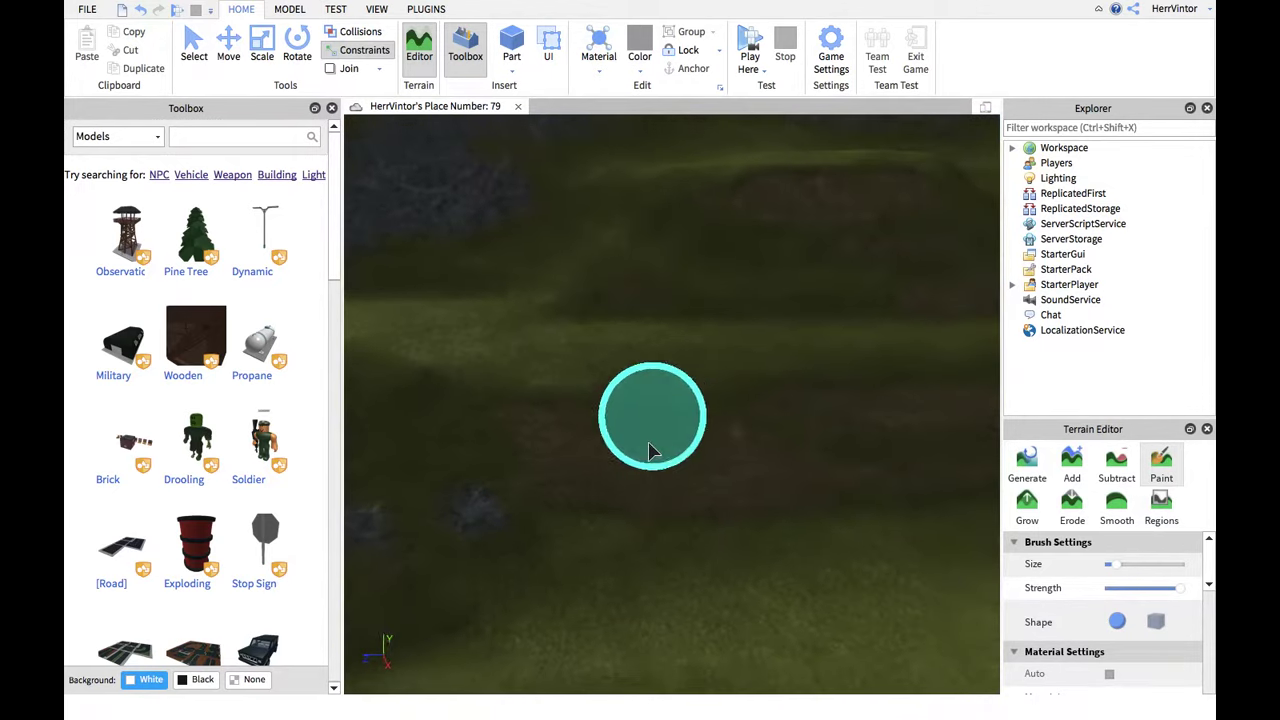
Paint a curved rock strip from the dark mountain's foot up across the brown slope and back beneath the ledge
right_drag(720, 446, 668, 431)
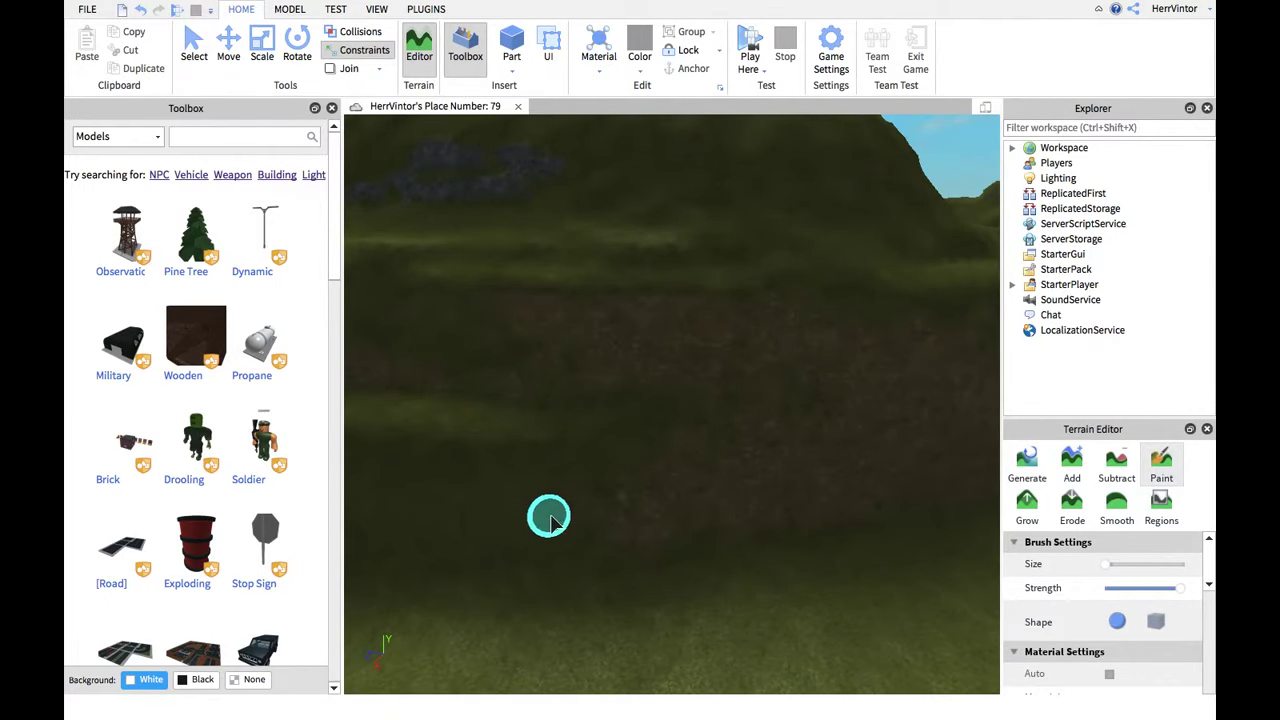
key(d)
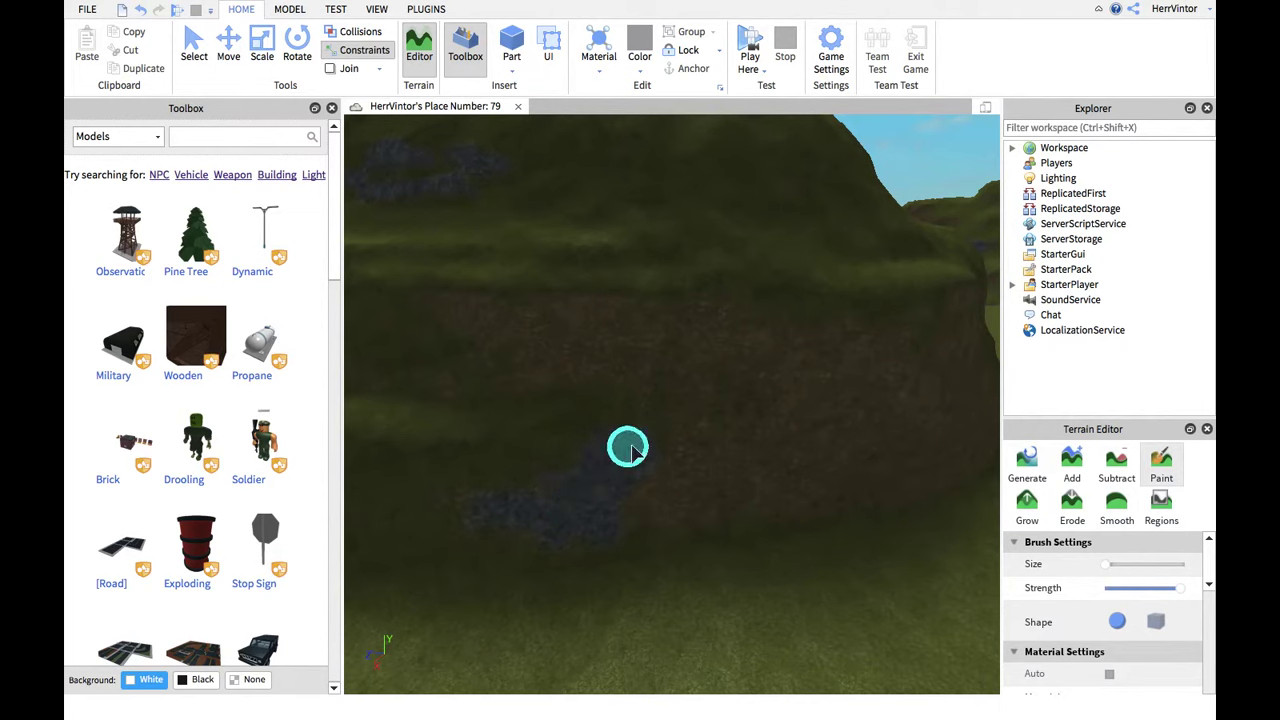
key(s)
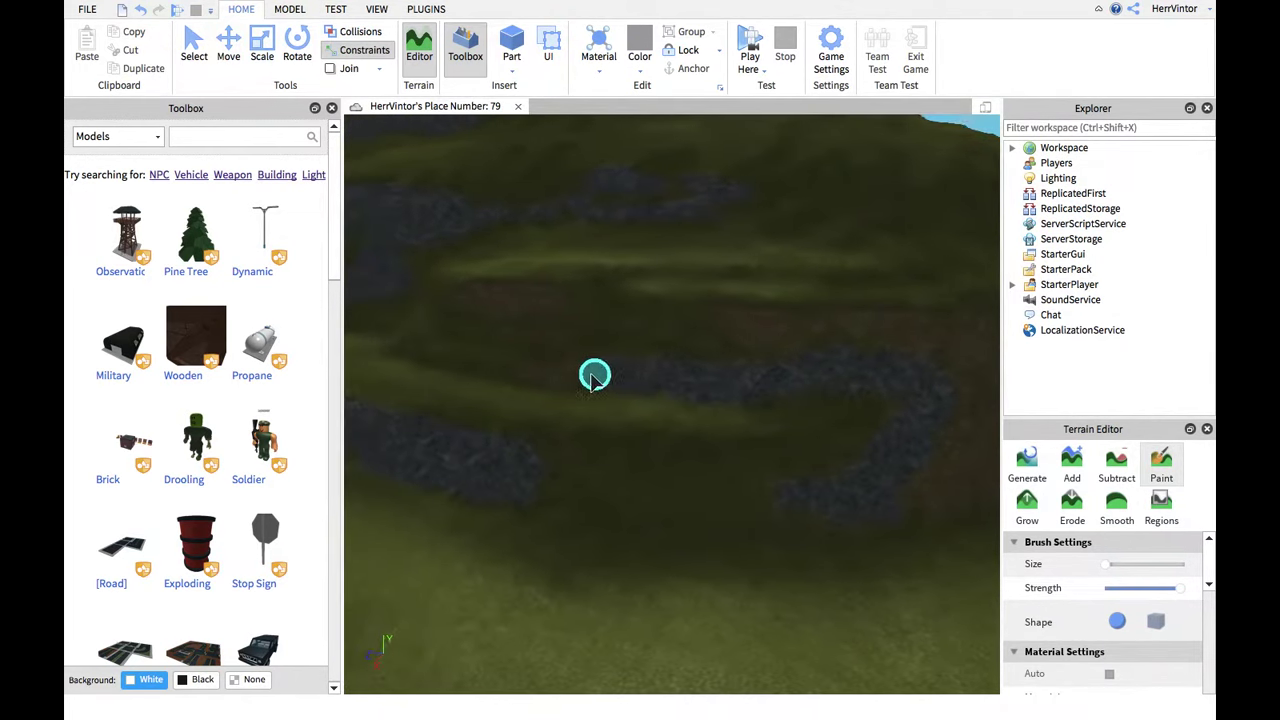
Join the lower dark-slope rock patches into one broad band reaching across the brown area, and enlarge the paint brush
key(w)
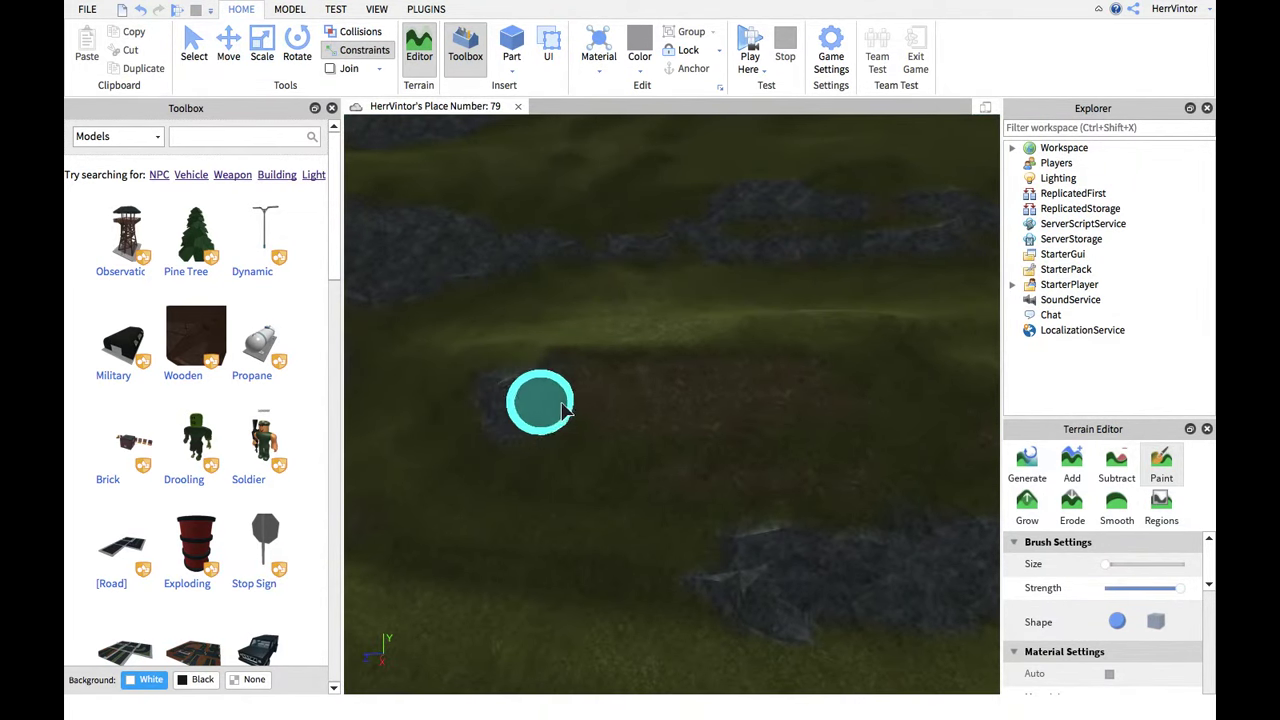
key(s)
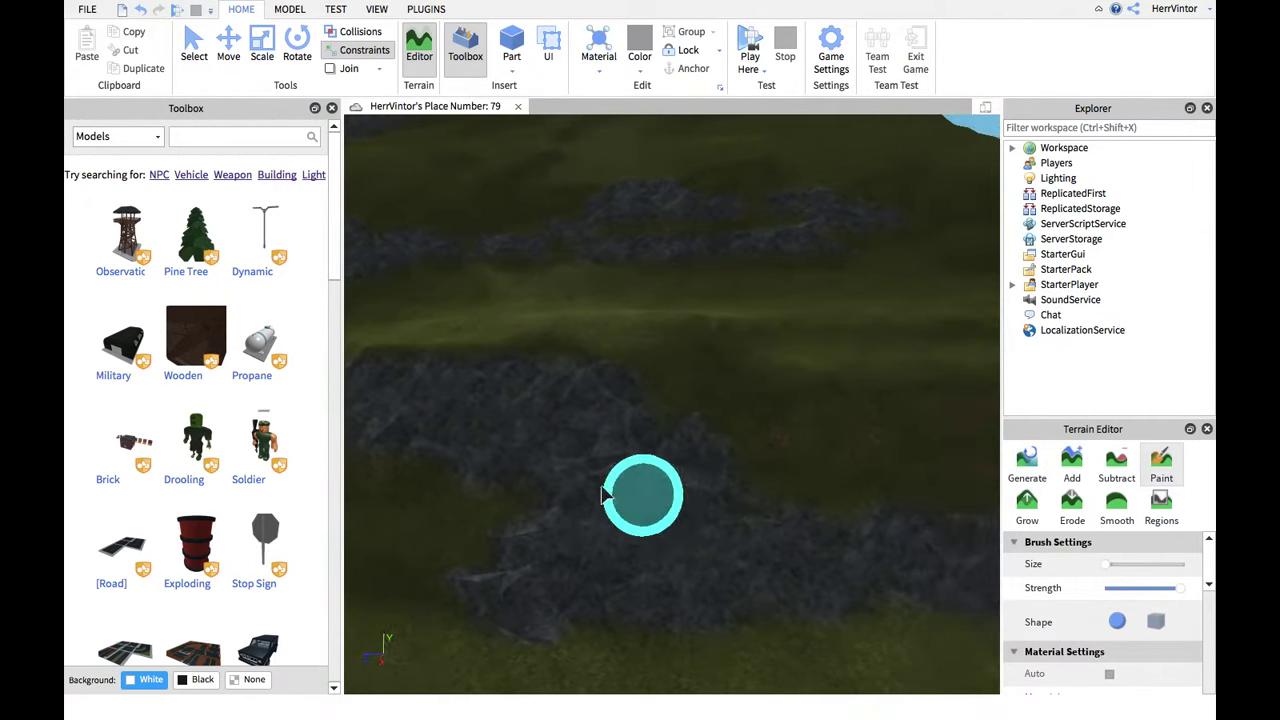
key(d)
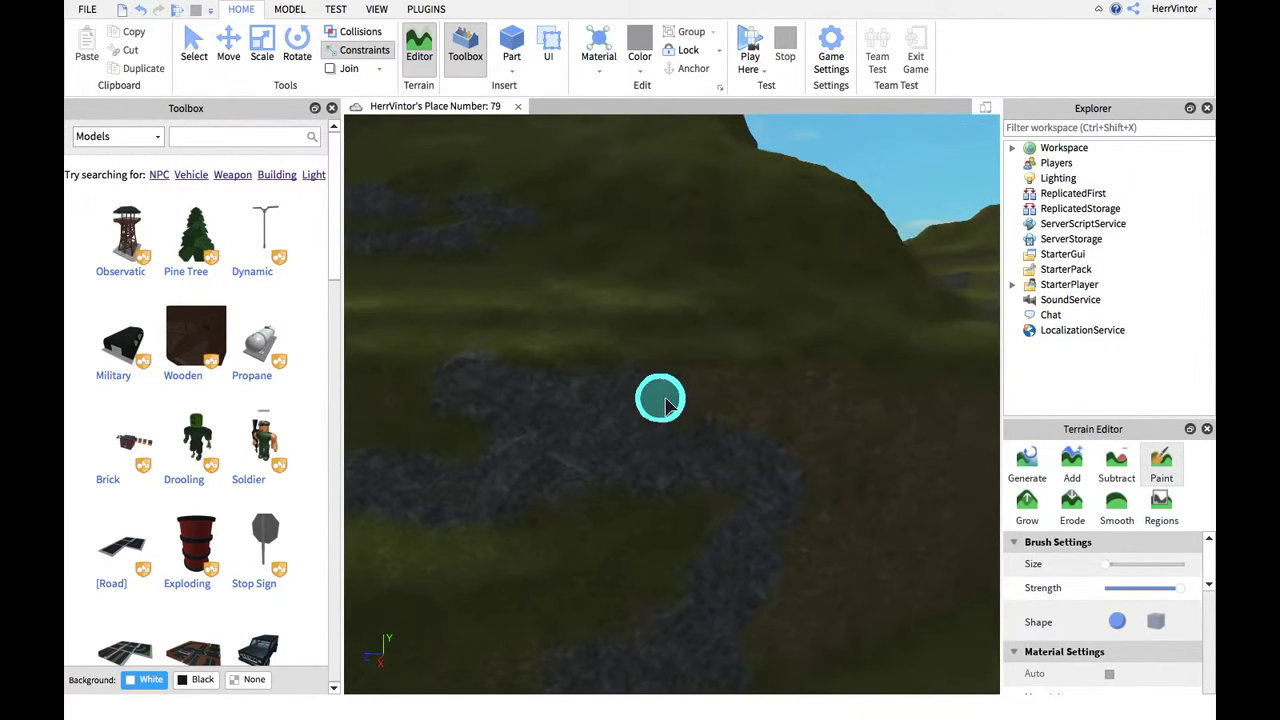
key(d)
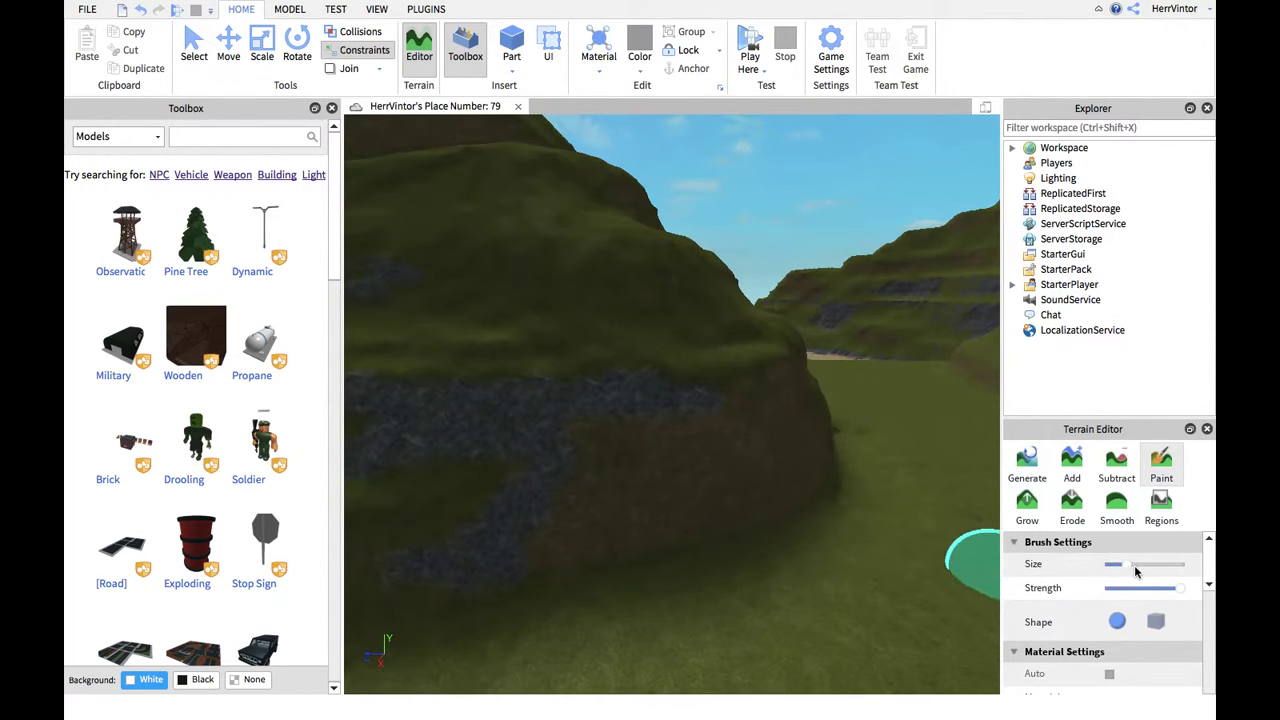
scroll(720, 477, up, 3)
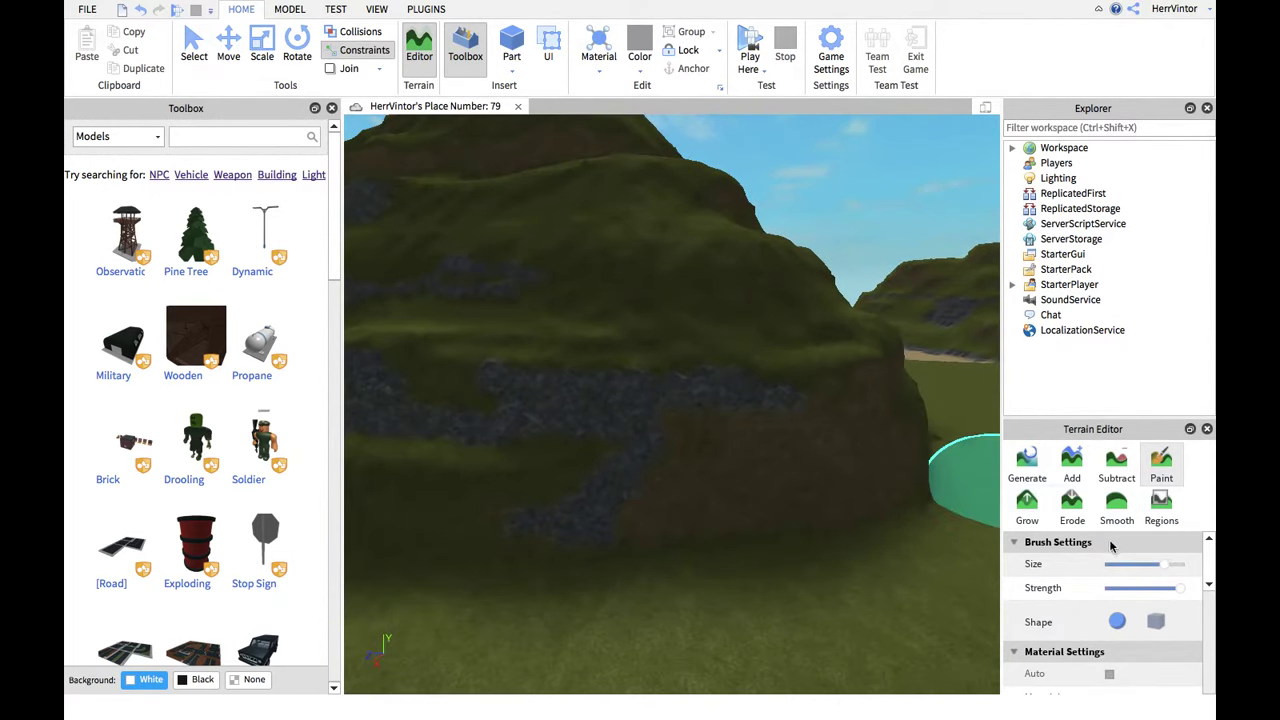
Fill the brown area at the dark slope's foot beneath the ledge with one broad, solid patch of rock
mouse_move(774, 463)
mouse_down()
mouse_move(690, 457)
mouse_move(672, 494)
mouse_up()
scroll(672, 494, up, 5)
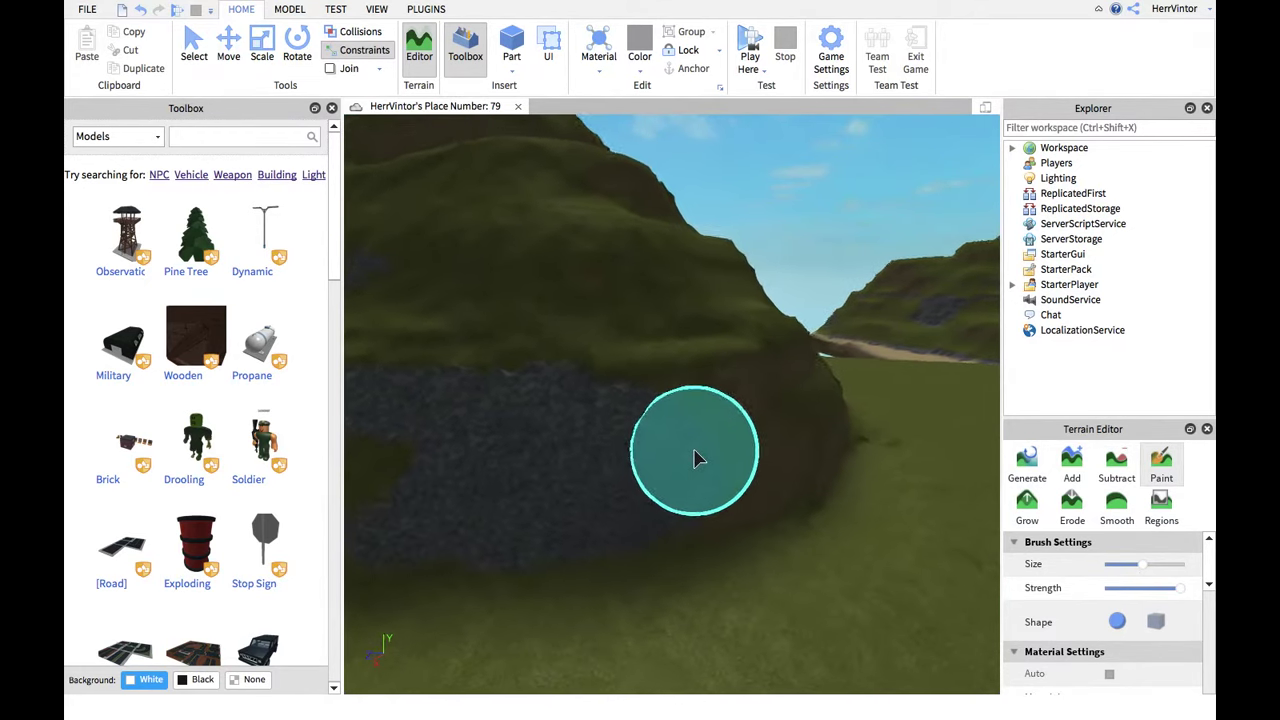
key(d)
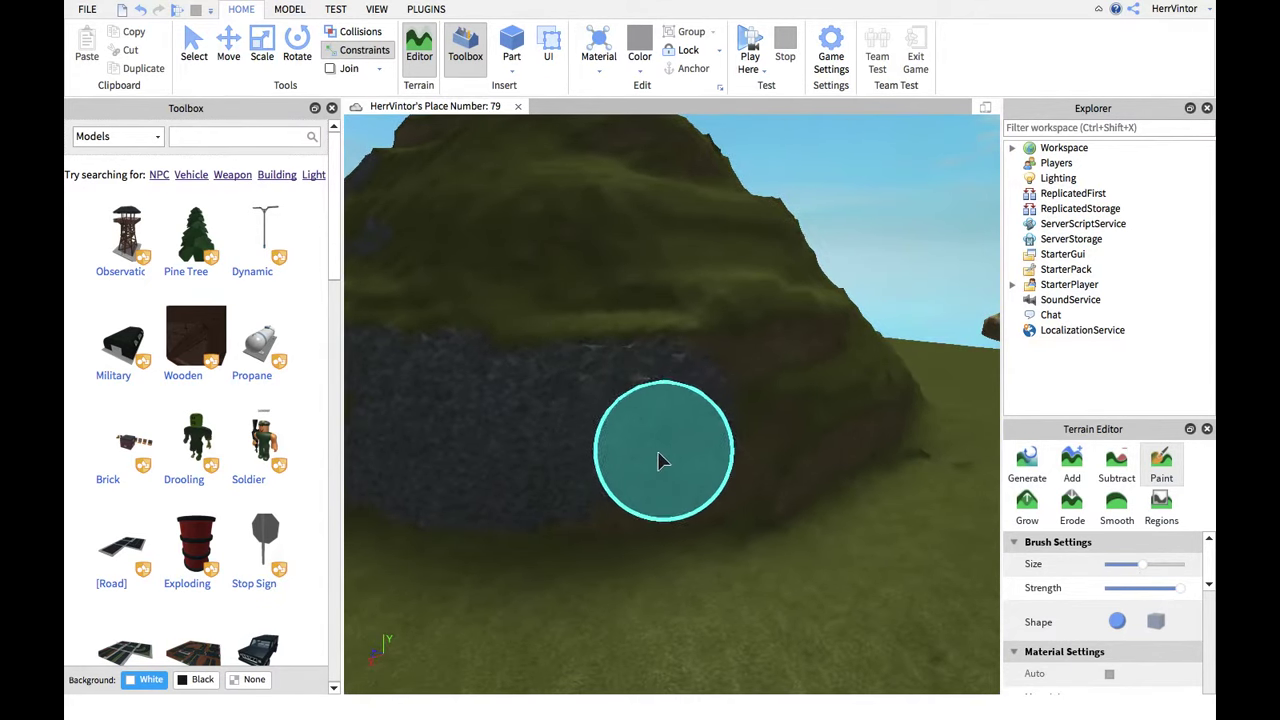
scroll(717, 463, up, 5)
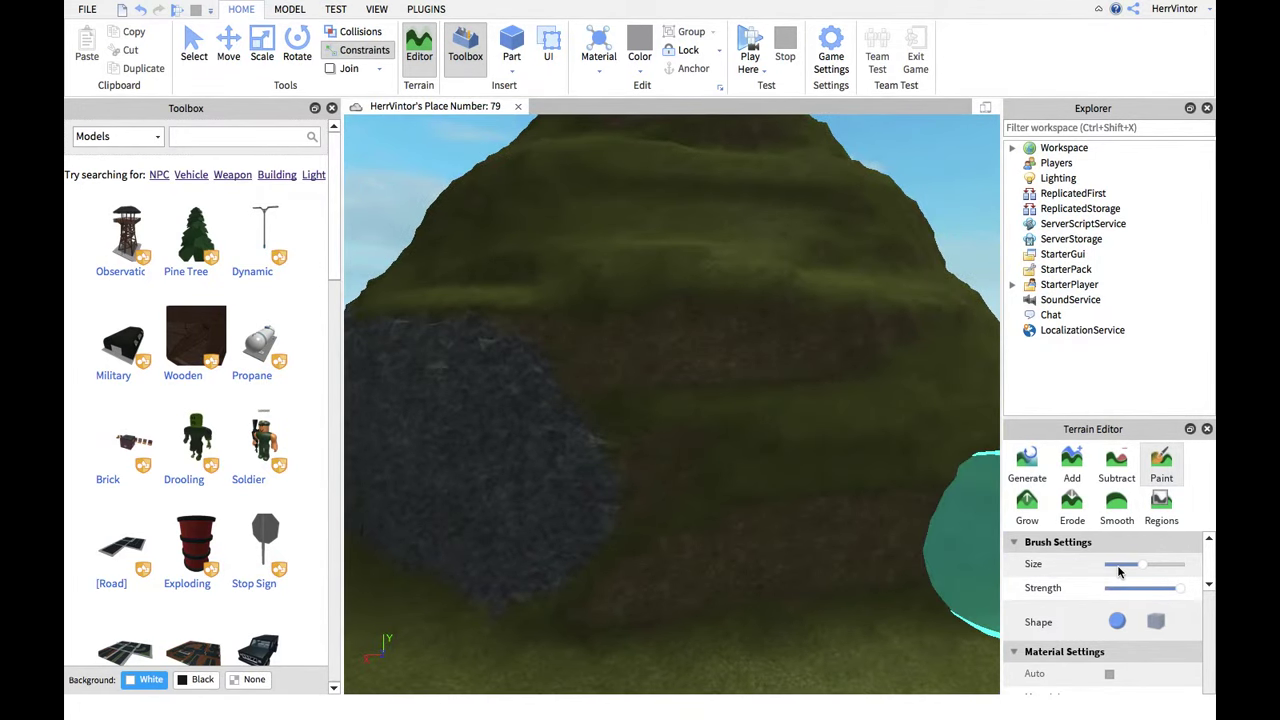
Shrink the brush and paint a rock band along the upper brown strip under the ledge, with a short spur below it
drag(1133, 570, 1113, 568)
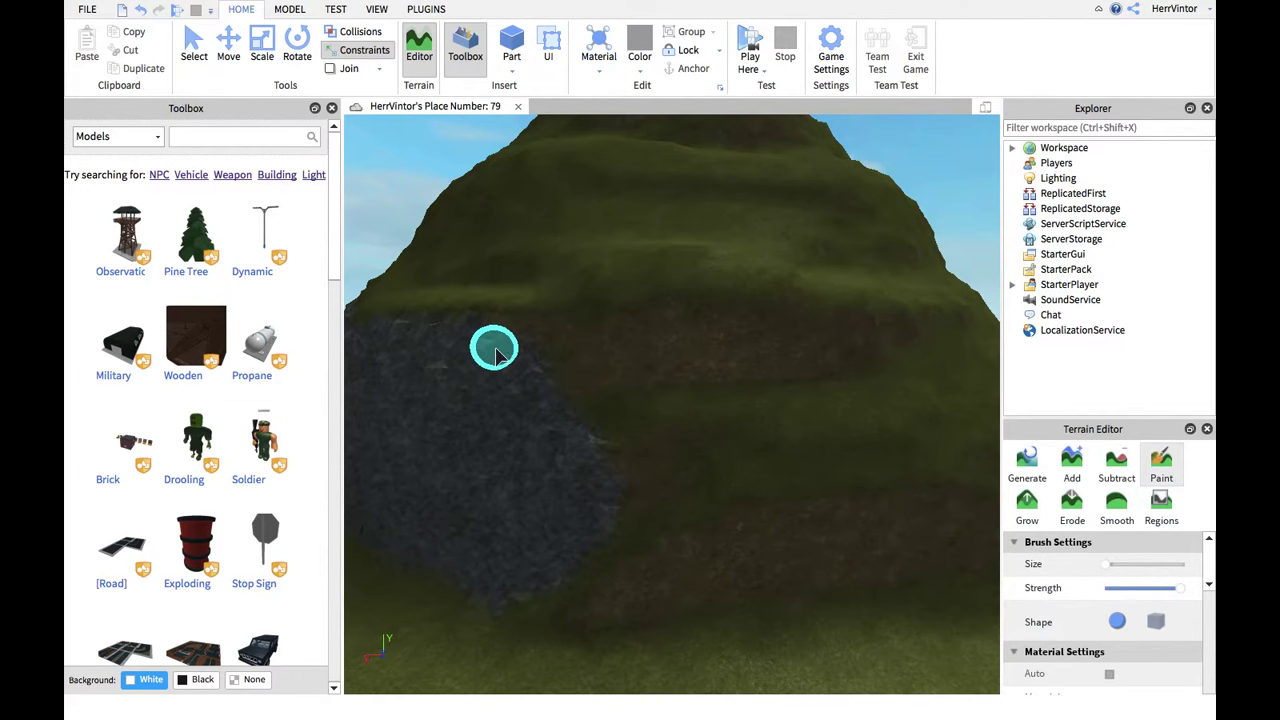
key(d)
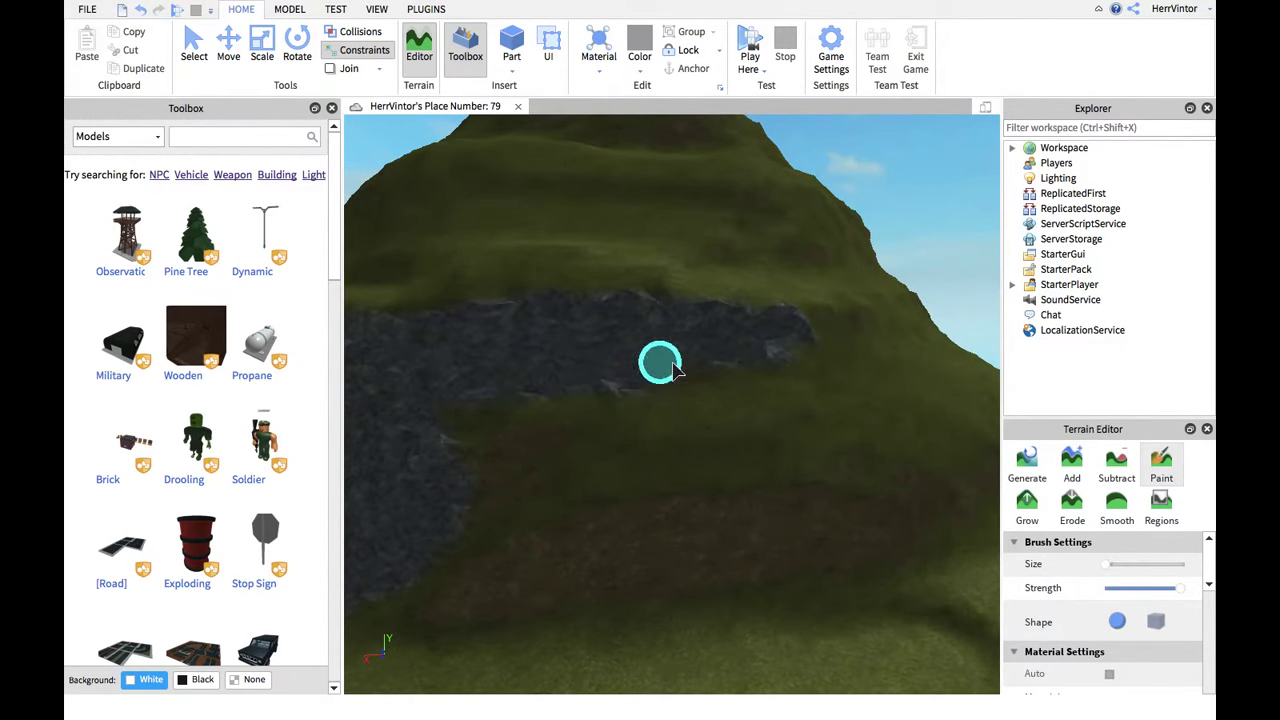
scroll(655, 395, up, 2)
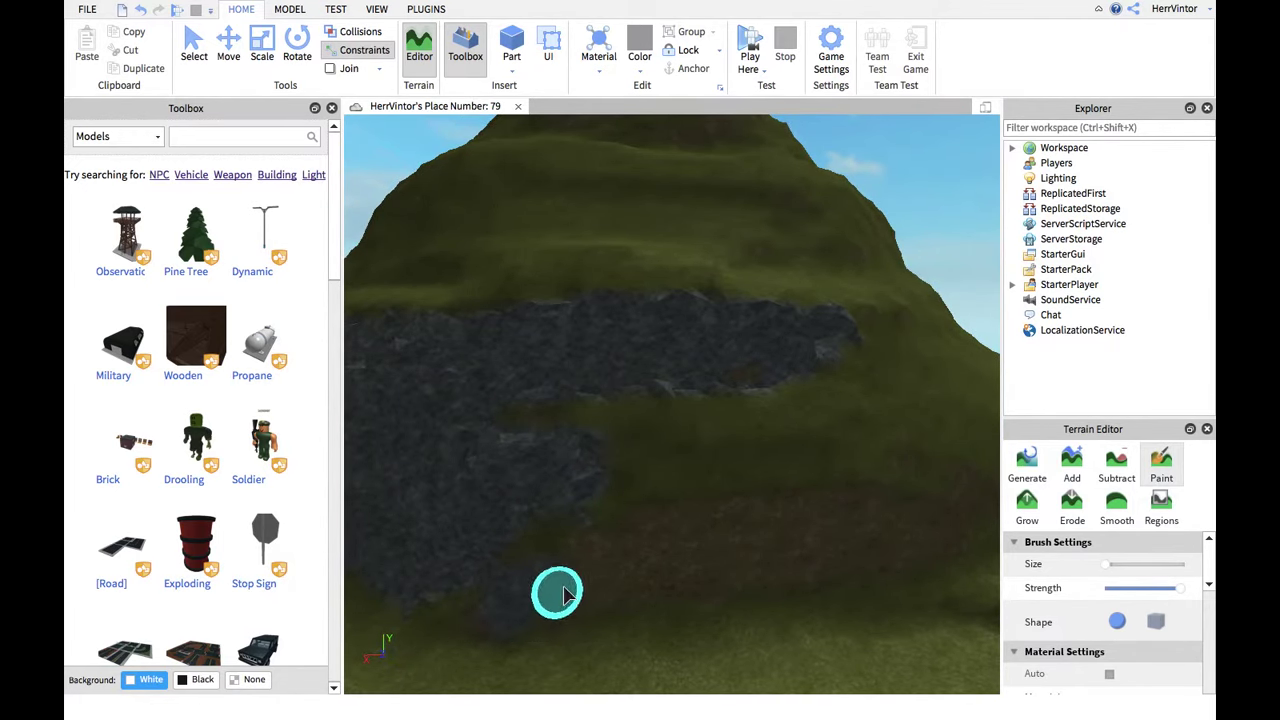
Paint a second rock band along the lower brown strip at the mountain's foot, reaching towards the existing rock around the corner
mouse_move(627, 553)
mouse_down()
mouse_move(730, 523)
mouse_move(764, 520)
mouse_move(768, 532)
mouse_move(527, 597)
mouse_up()
key(d)
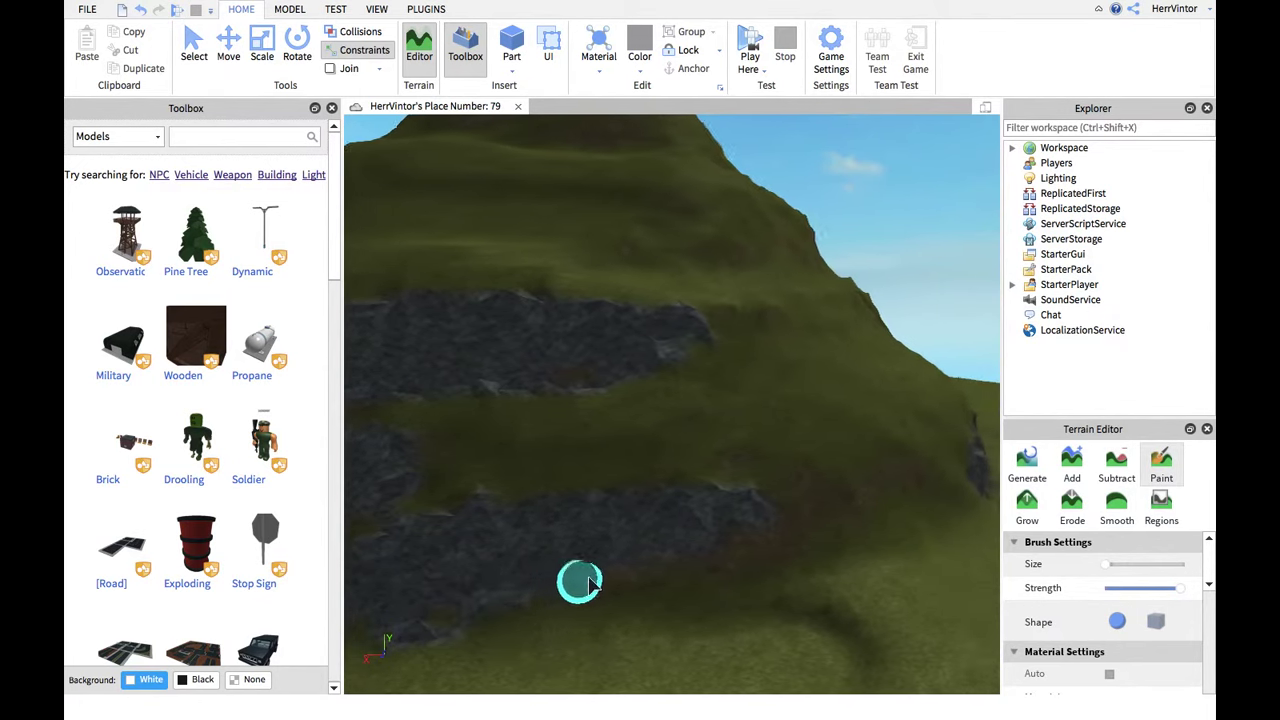
key(d)
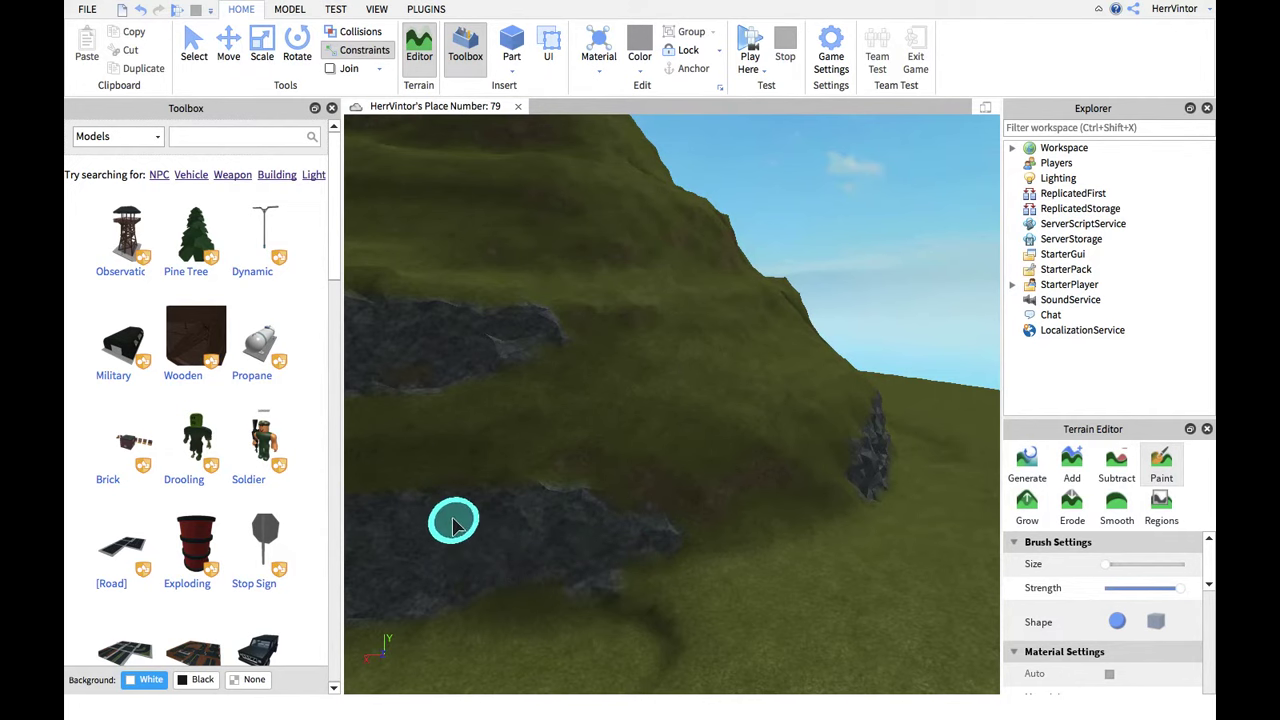
key(d)
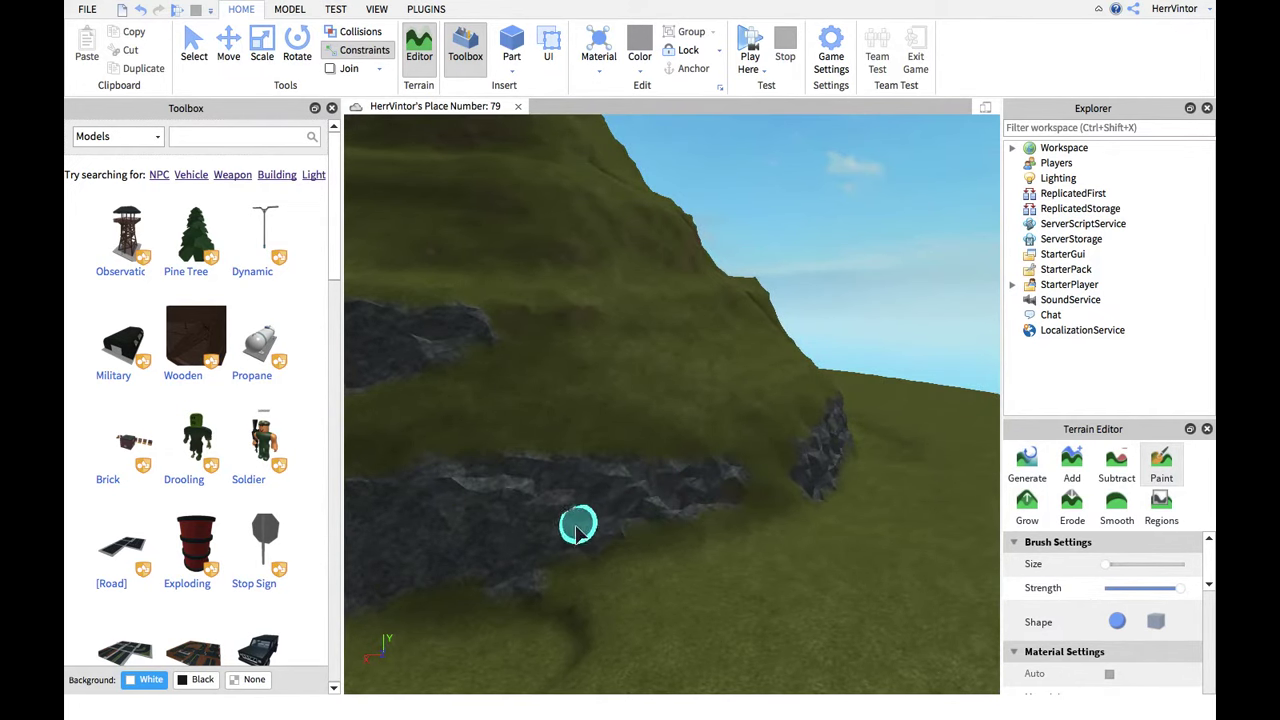
right_drag(623, 509, 607, 502)
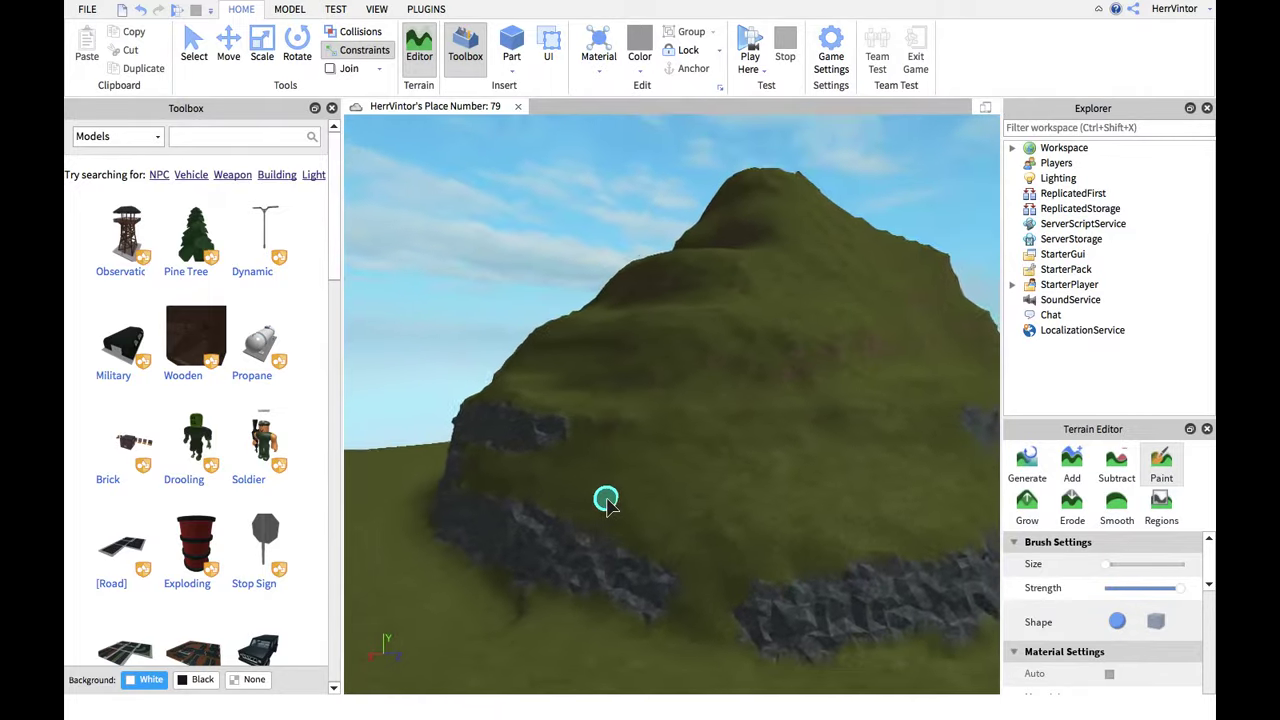
Taper a thin rock strip into the grass with a tiny brush and scatter small rock patches over the slope beyond it
key(w)
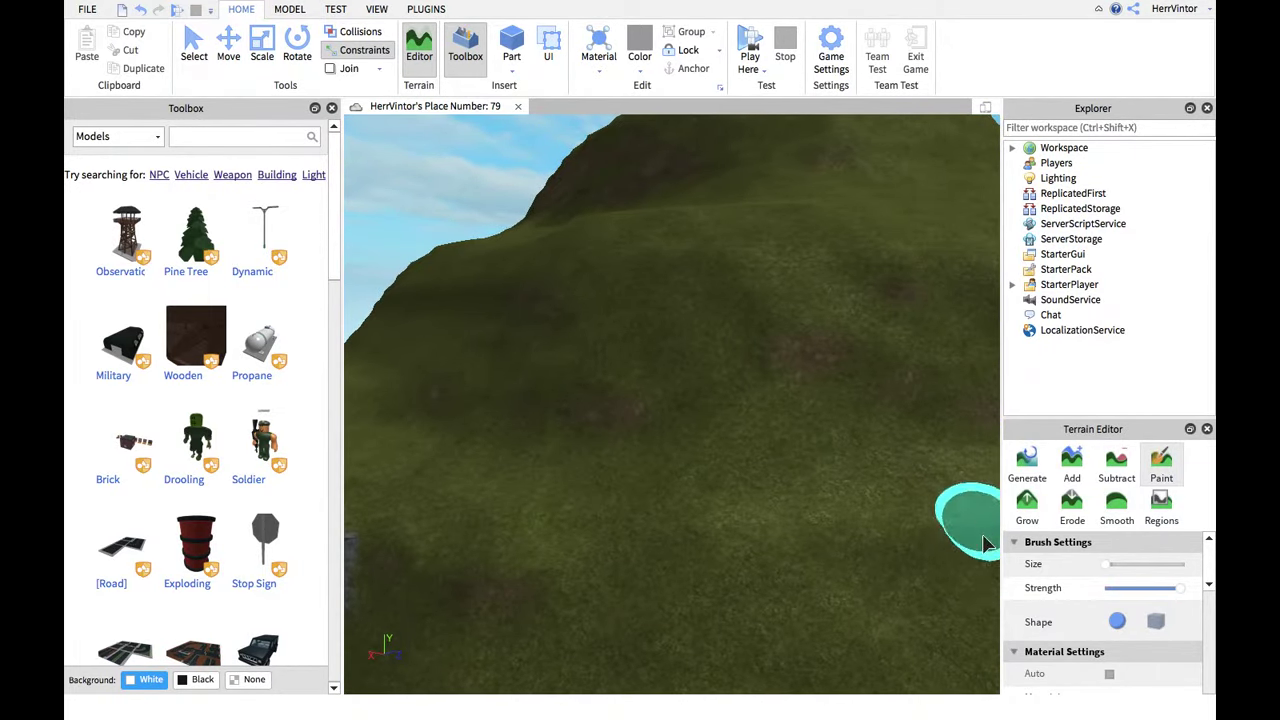
key(d)
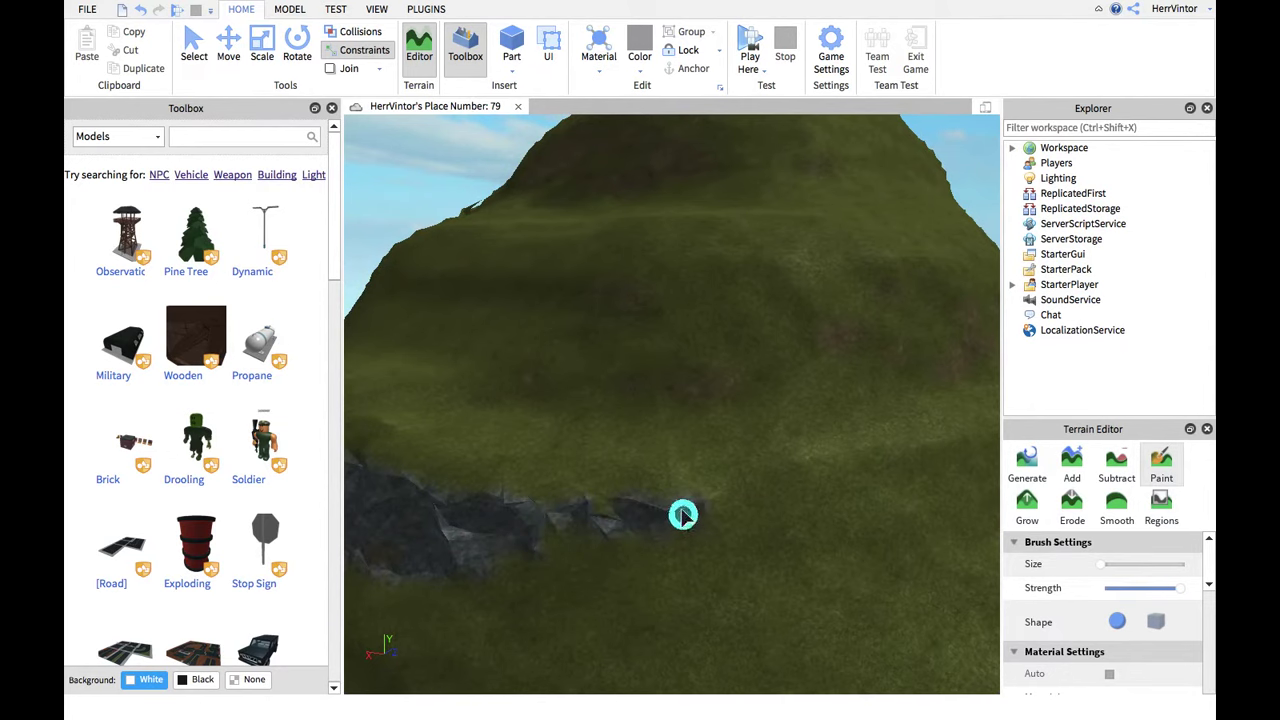
key(d)
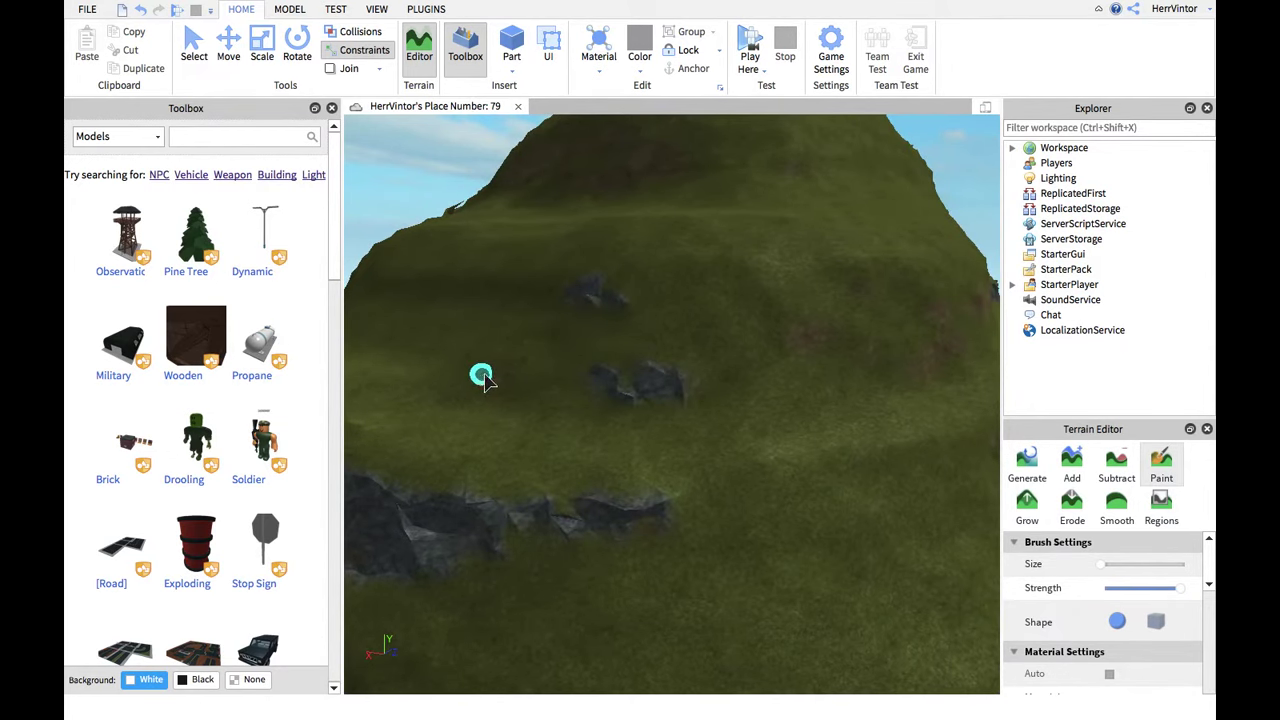
scroll(634, 363, down, 5)
scroll(674, 374, up, 5)
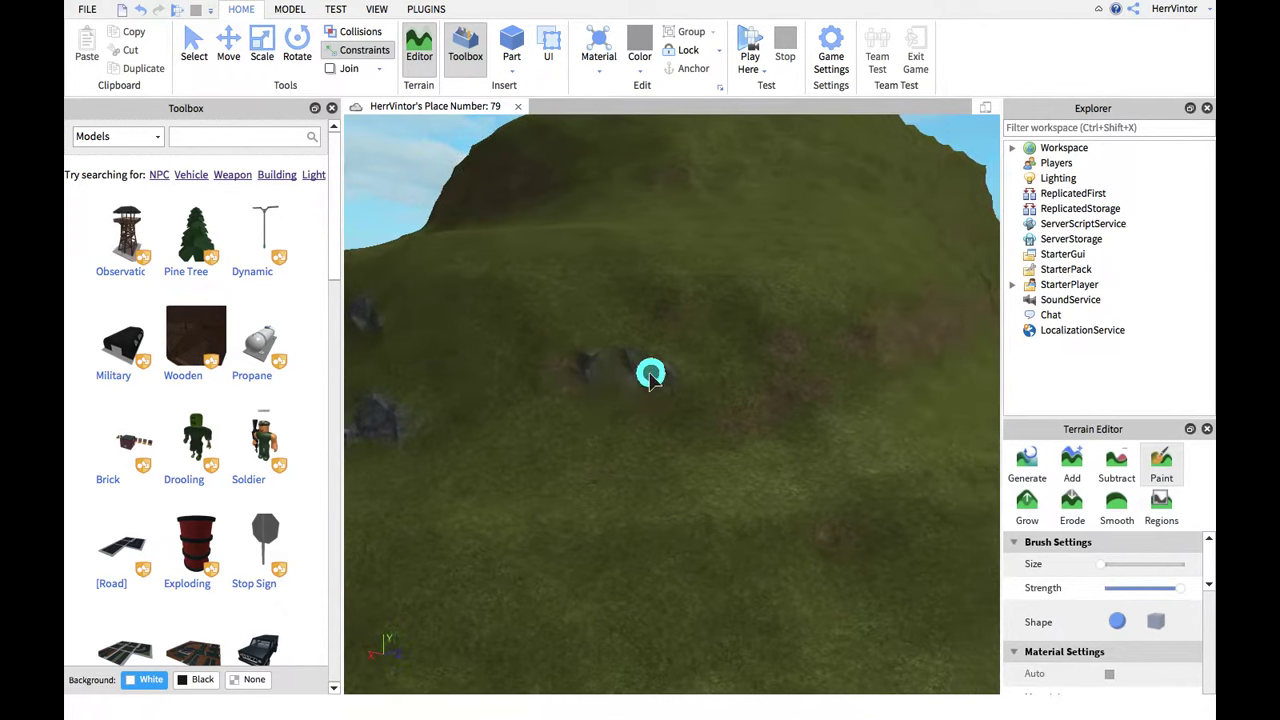
scroll(640, 400, up, 3)
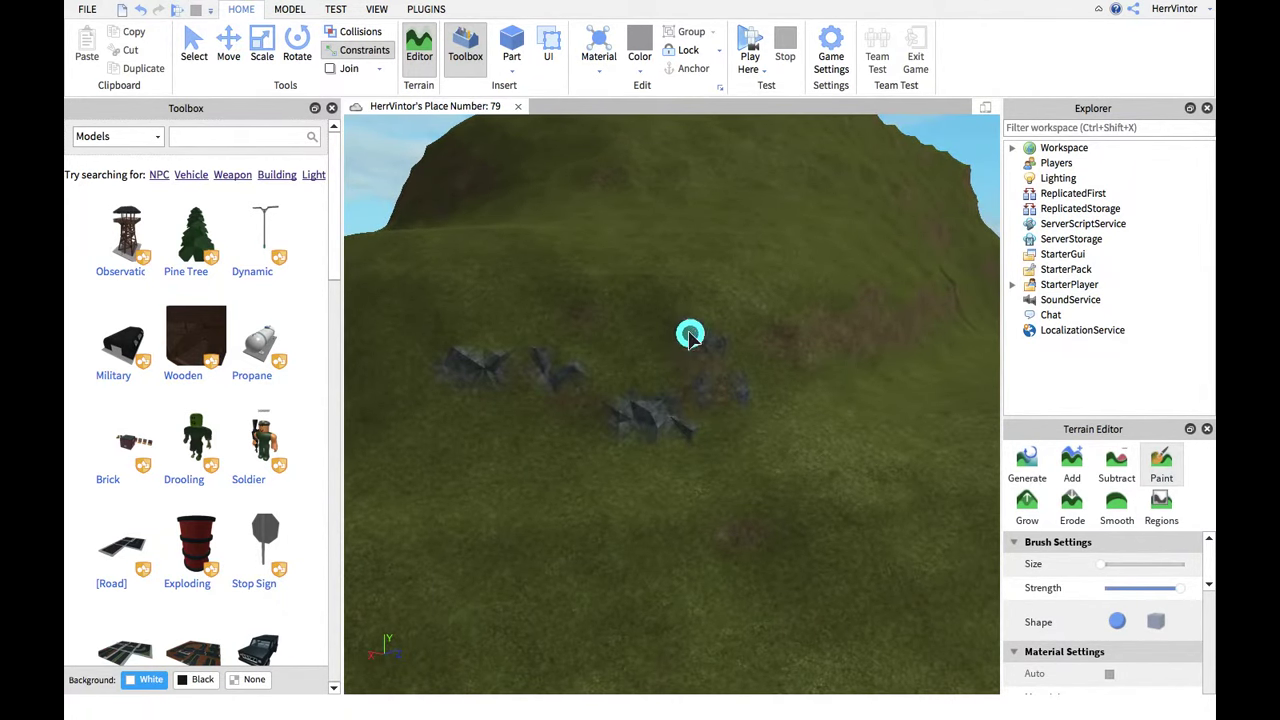
mouse_move(577, 310)
right_down()
mouse_move(651, 560)
mouse_move(631, 531)
mouse_move(689, 514)
mouse_move(694, 340)
right_up()
middle_drag(694, 340, 604, 372)
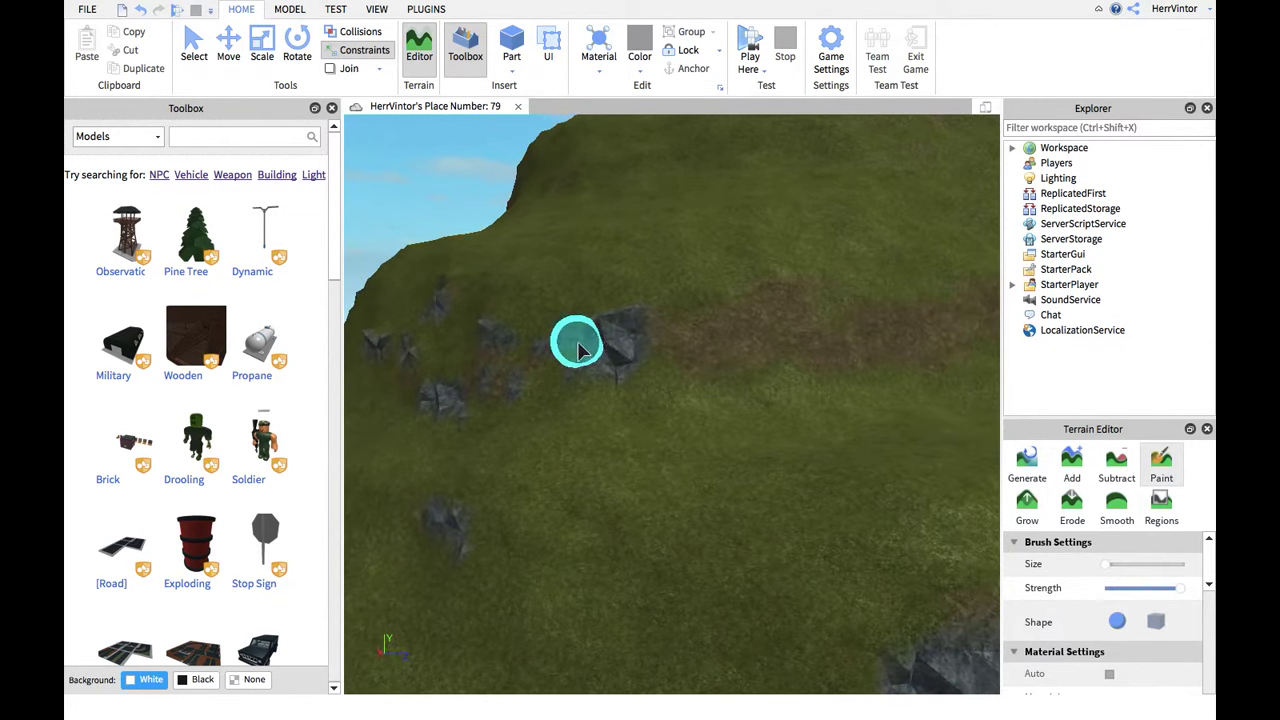
Paint an uneven rock band along the middle brown strip of the grassy slope and leave the Paint tool
right_drag(648, 344, 660, 330)
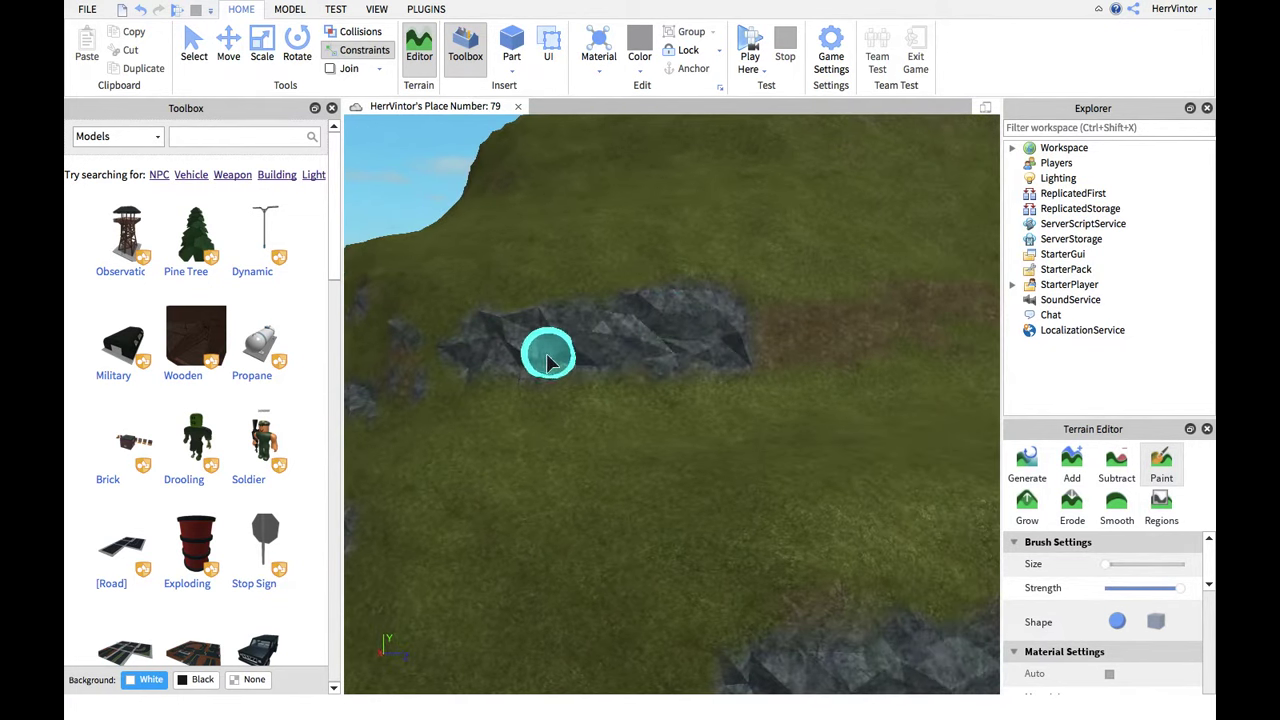
mouse_move(548, 362)
right_down()
mouse_move(611, 354)
mouse_move(538, 322)
right_up()
drag(544, 322, 672, 318)
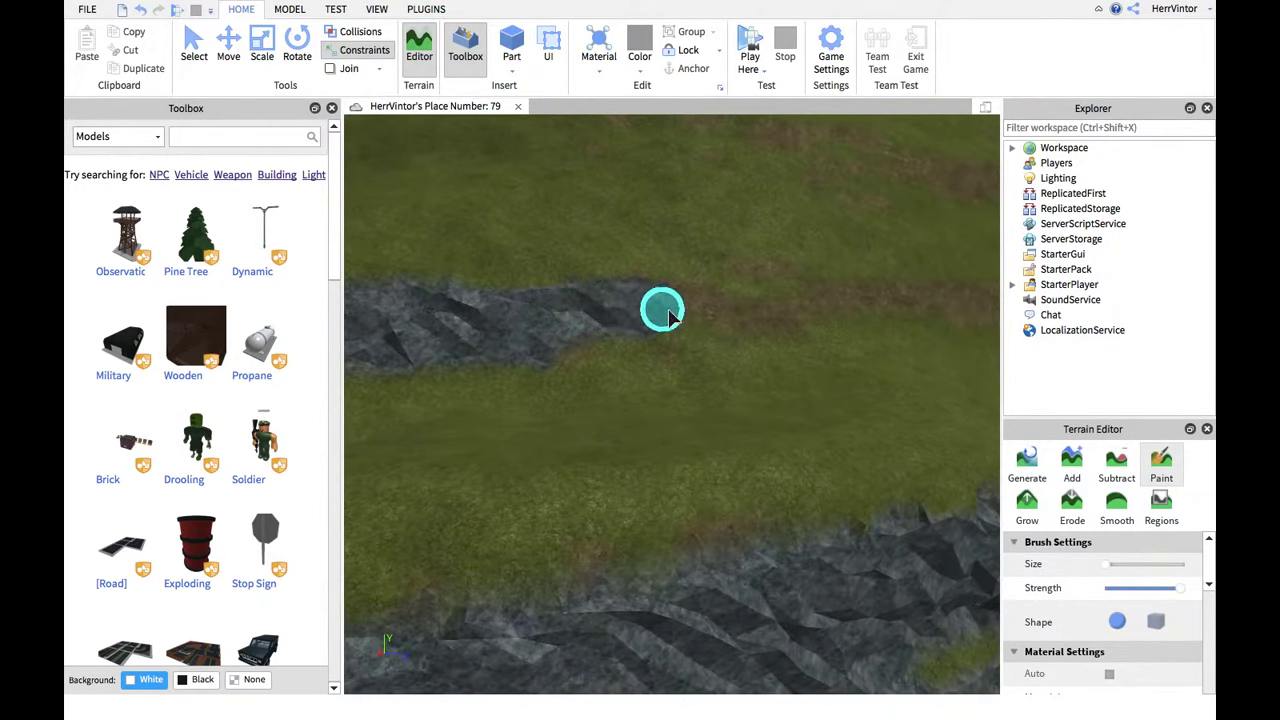
key(d)
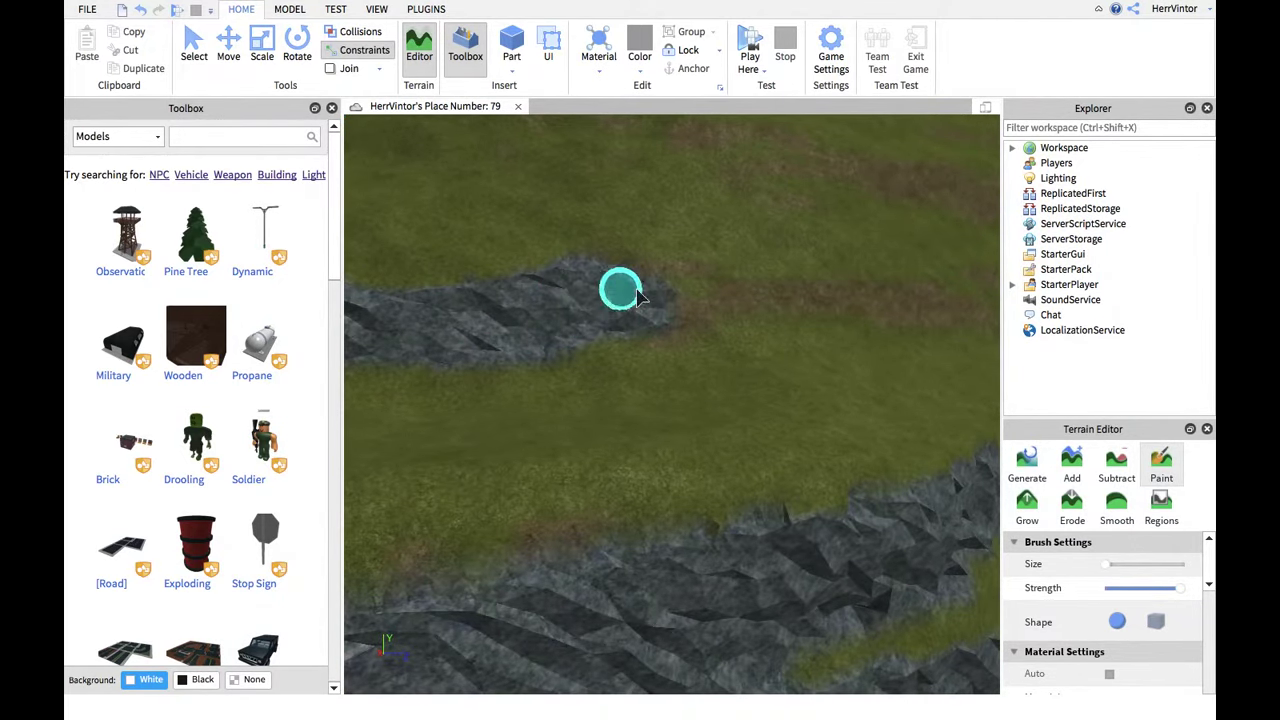
key(s)
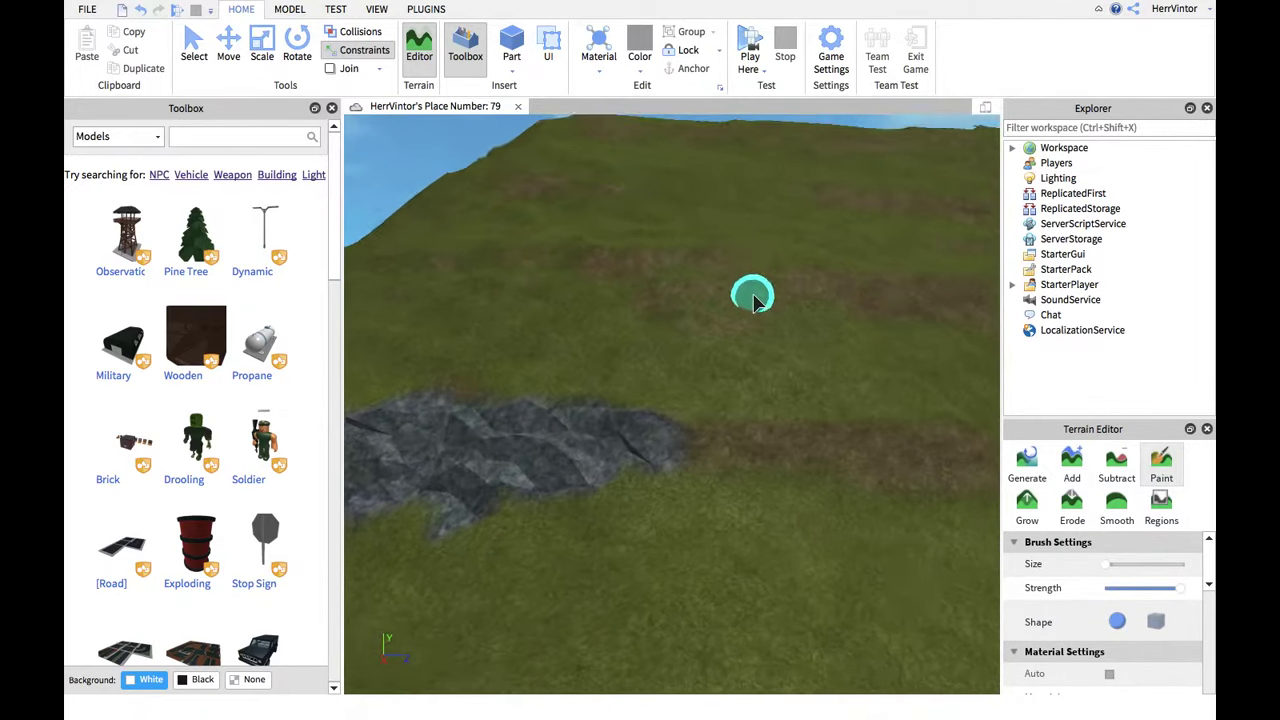
drag(605, 450, 640, 455)
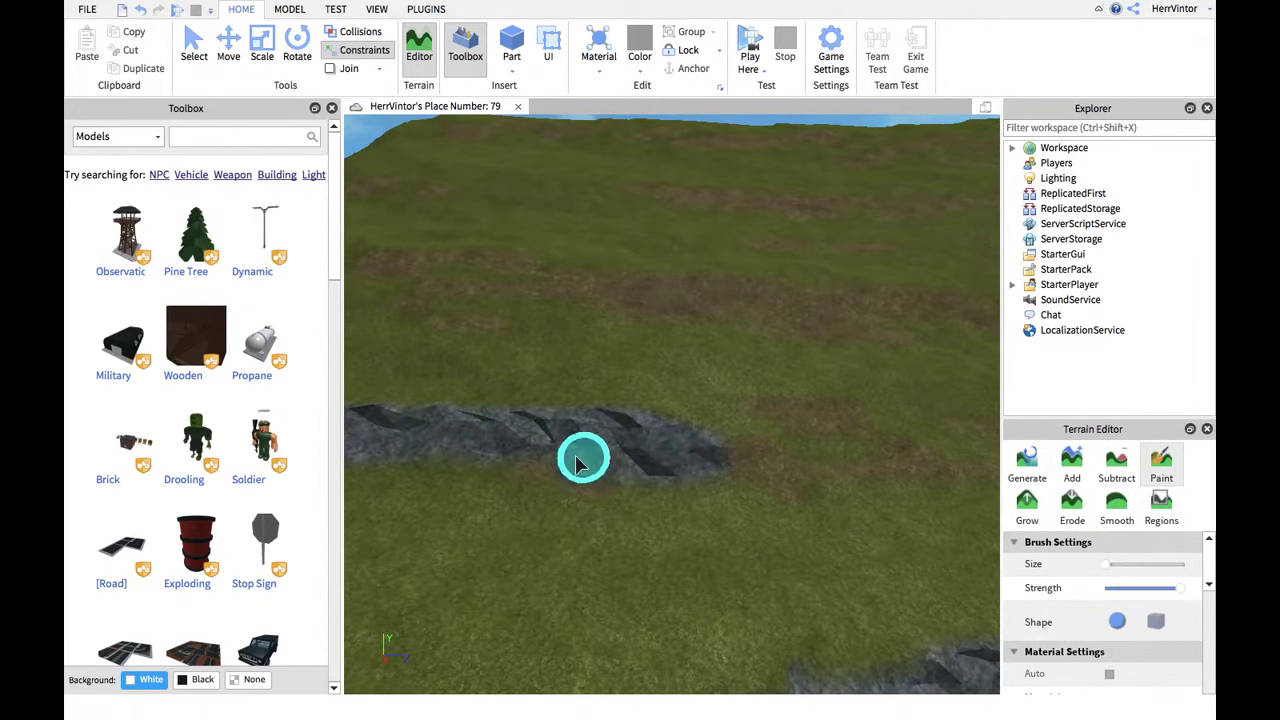
key(d)
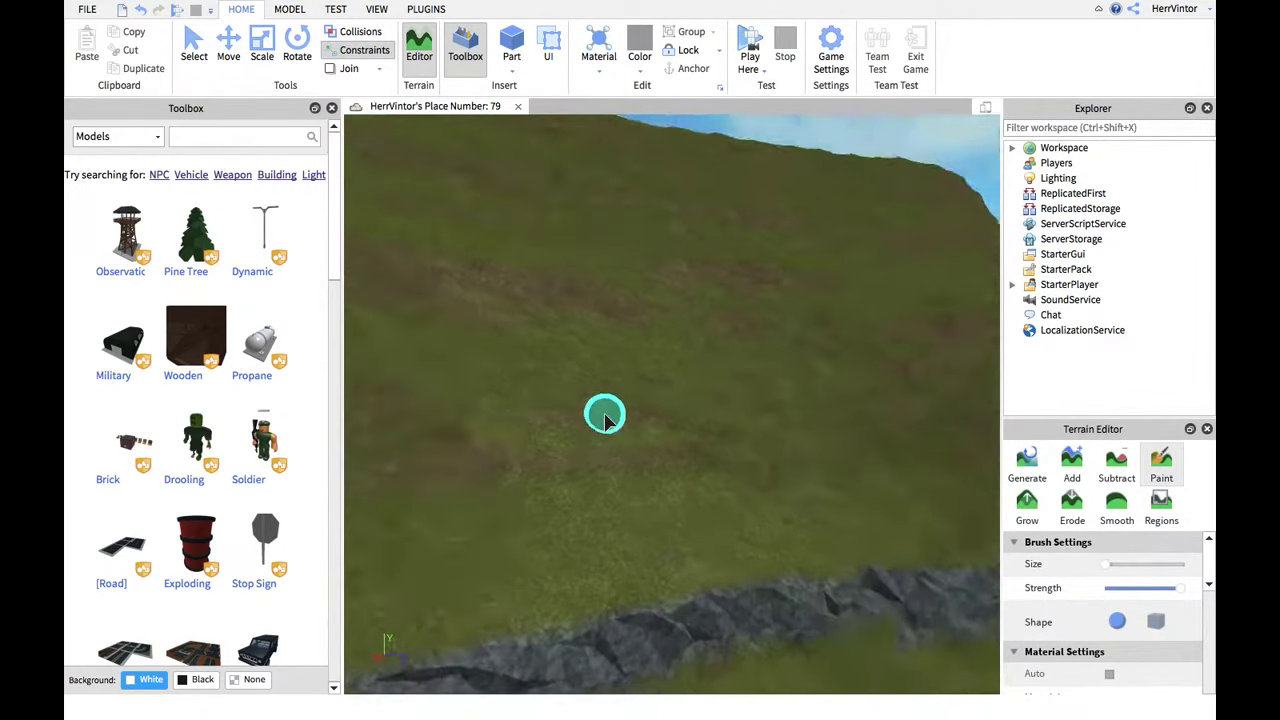
key(s)
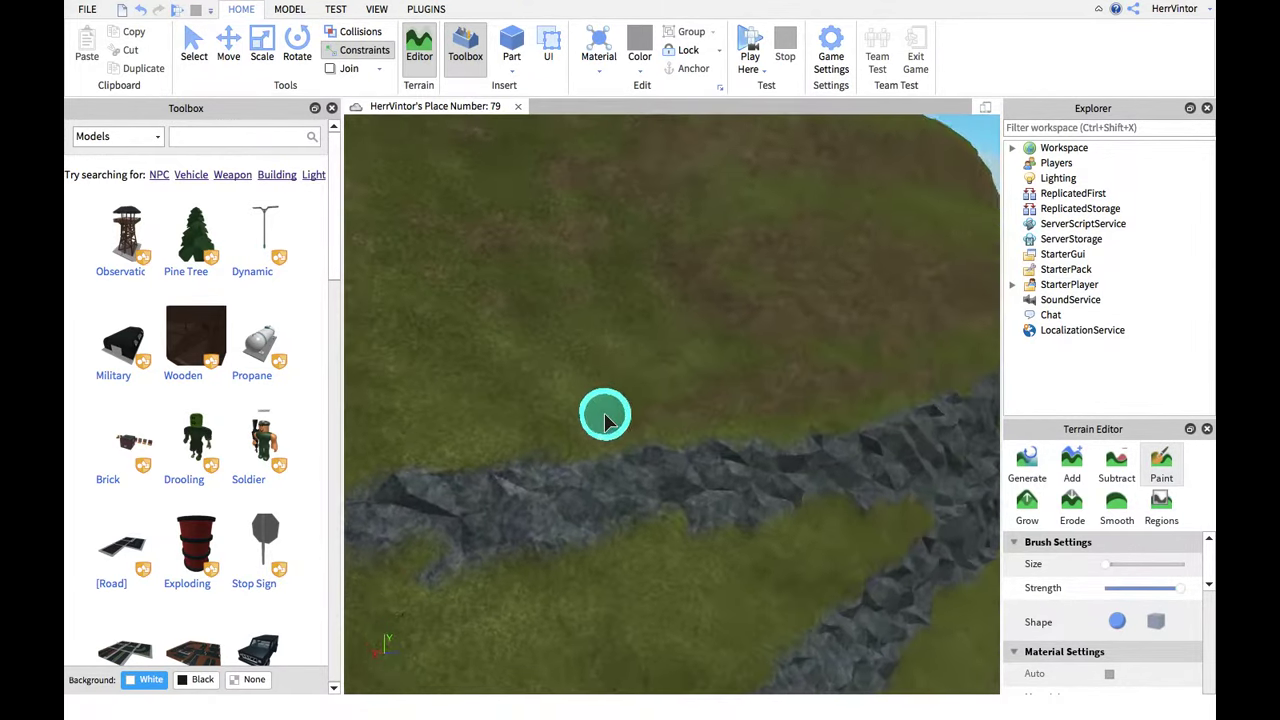
key(s)
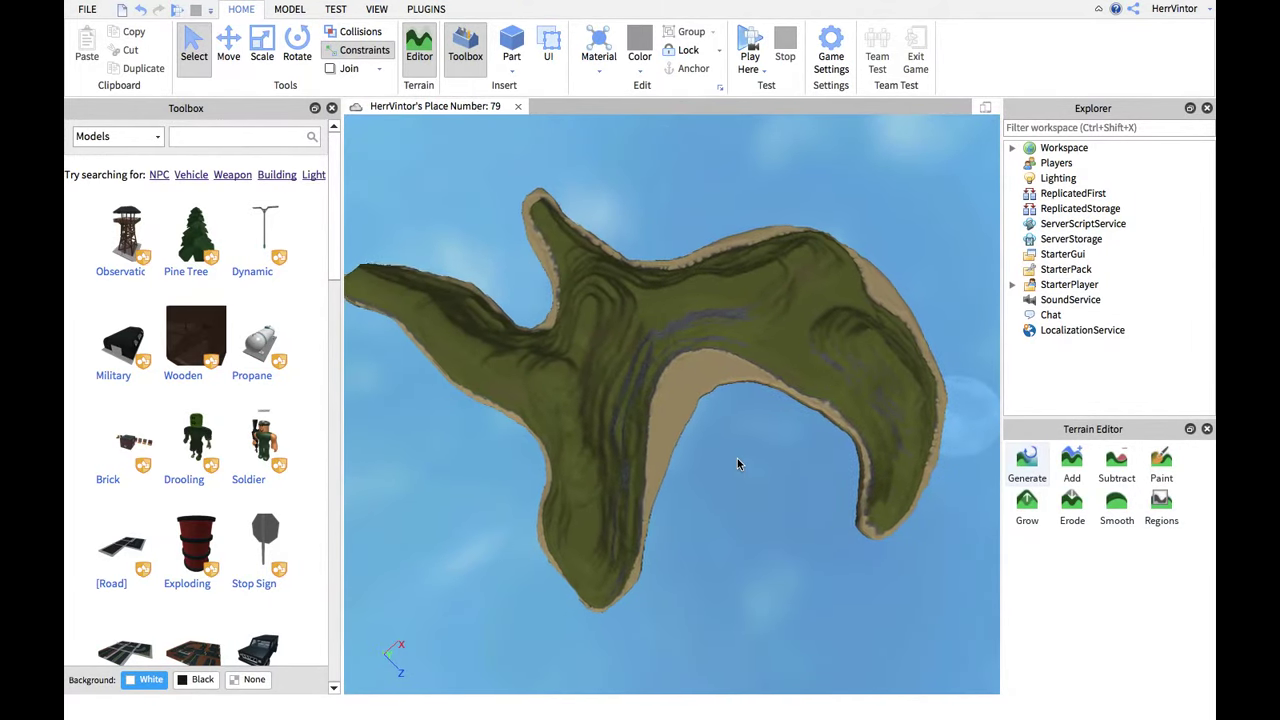
Search the model library for "baseplate" and insert the patterned baseplate beside the island's curved beach
key(s)
right_drag(738, 463, 737, 463)
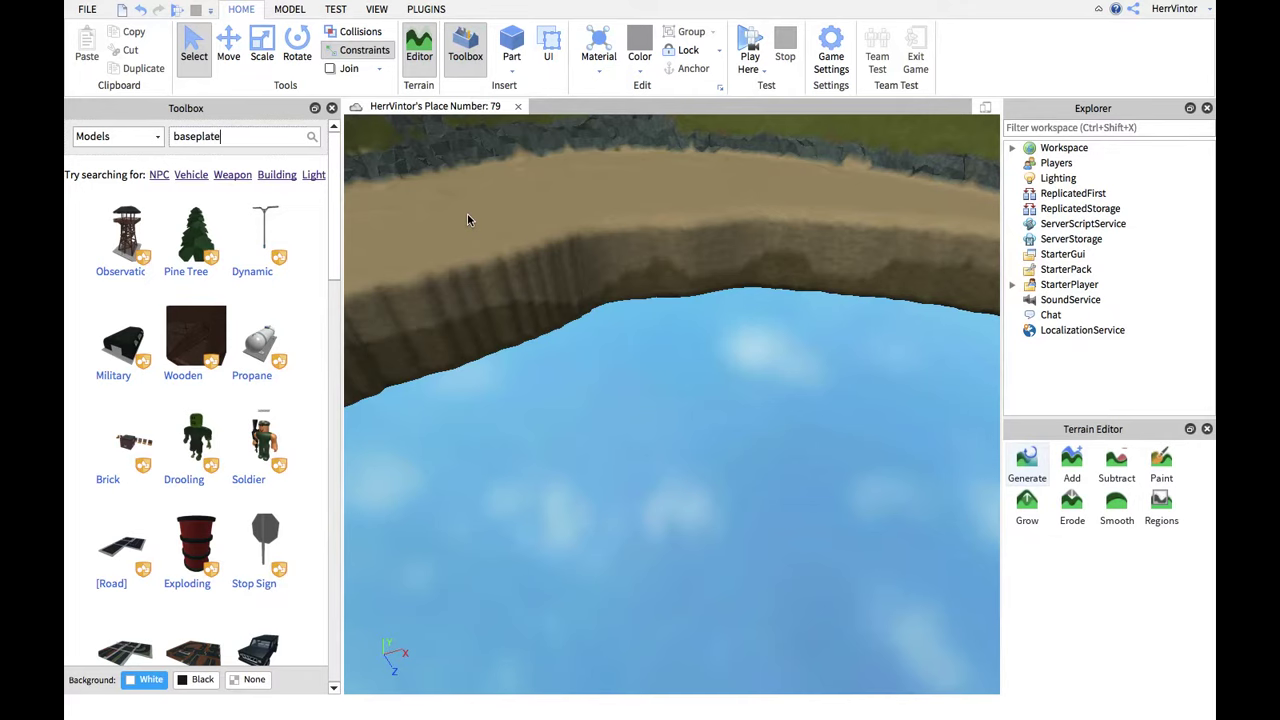
key(Return)
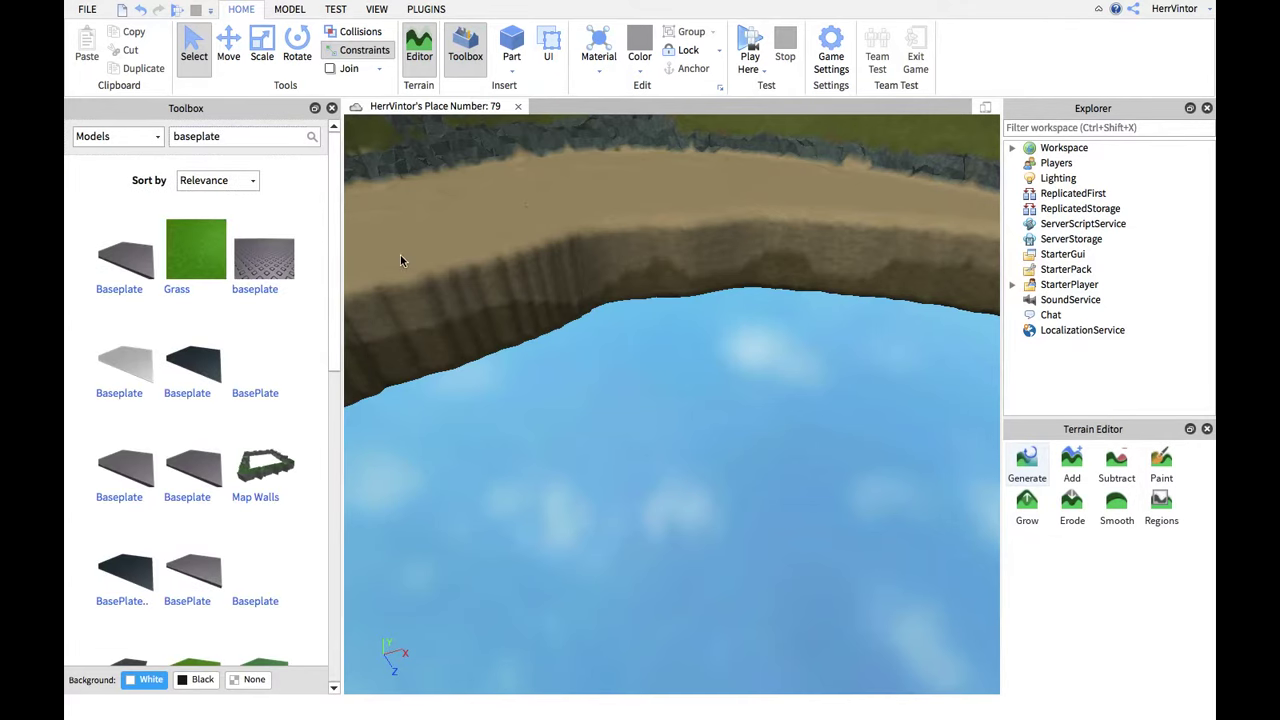
click(264, 258)
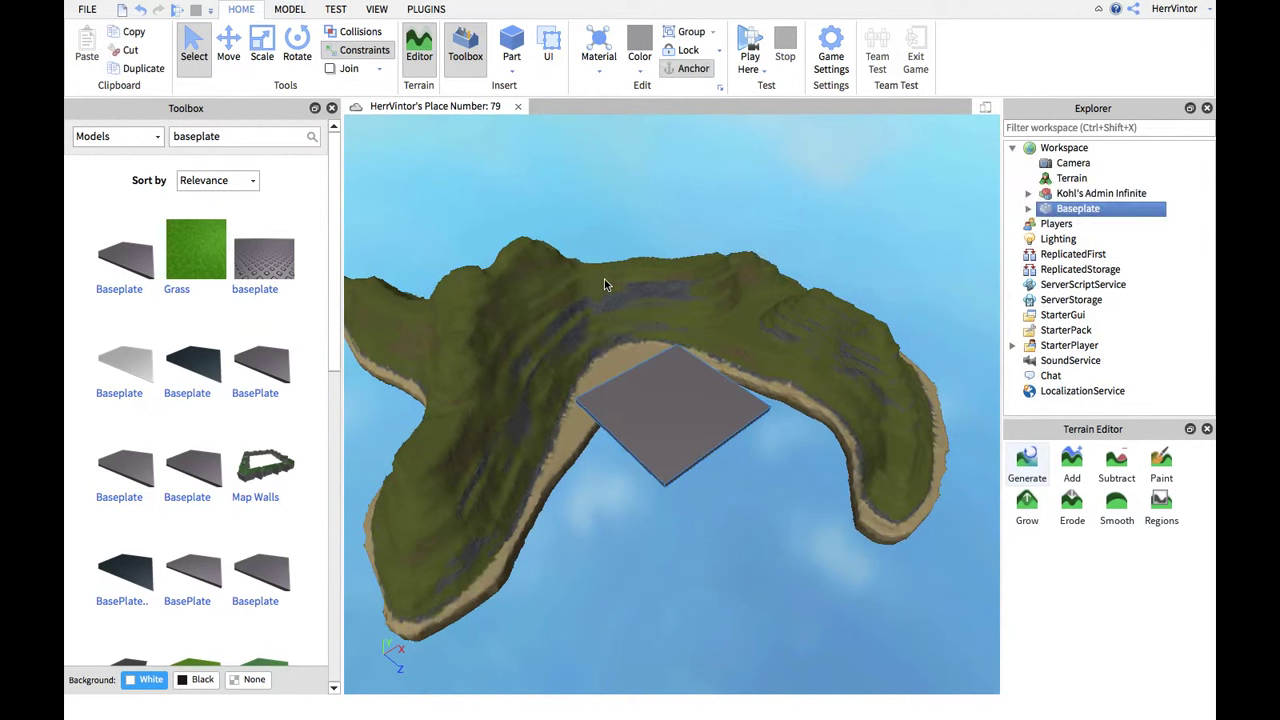
key(w)
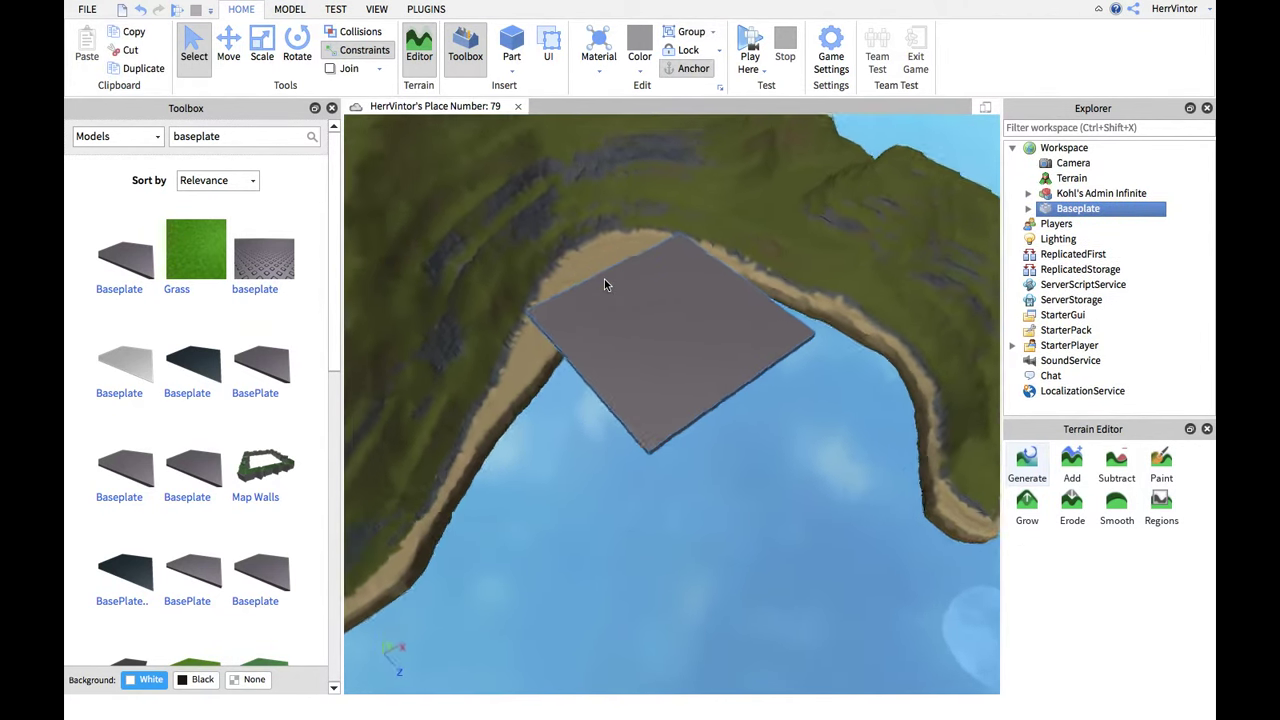
Move the baseplate down and across into the bay so its inner corner tucks under the beach edge
key(ctrl+2)
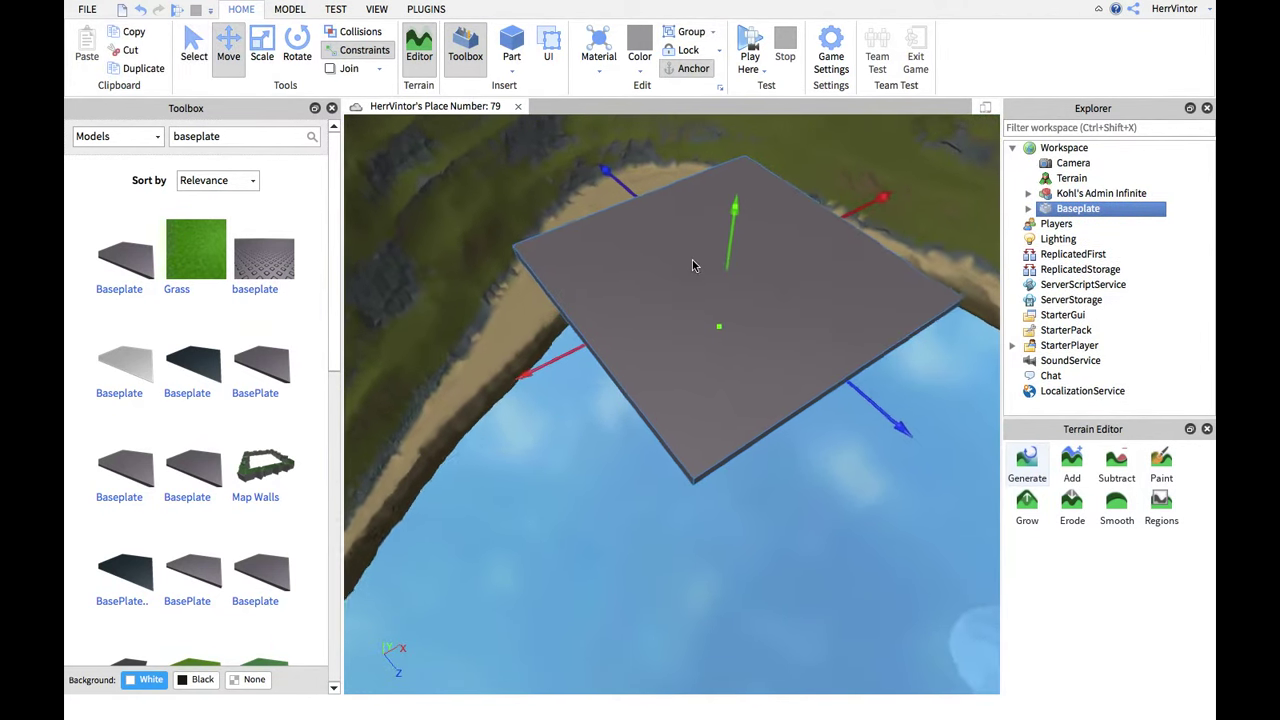
drag(706, 234, 683, 277)
right_drag(683, 277, 686, 277)
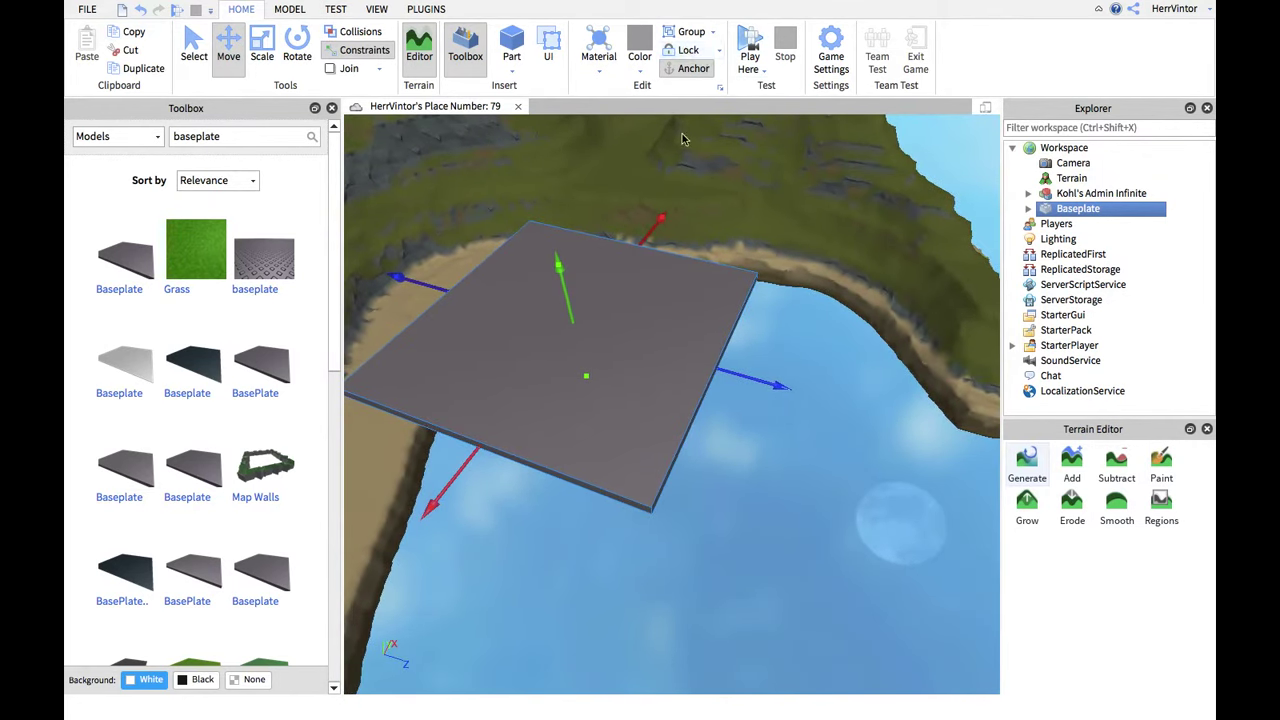
drag(558, 268, 588, 355)
drag(474, 355, 448, 345)
scroll(606, 379, up, 10)
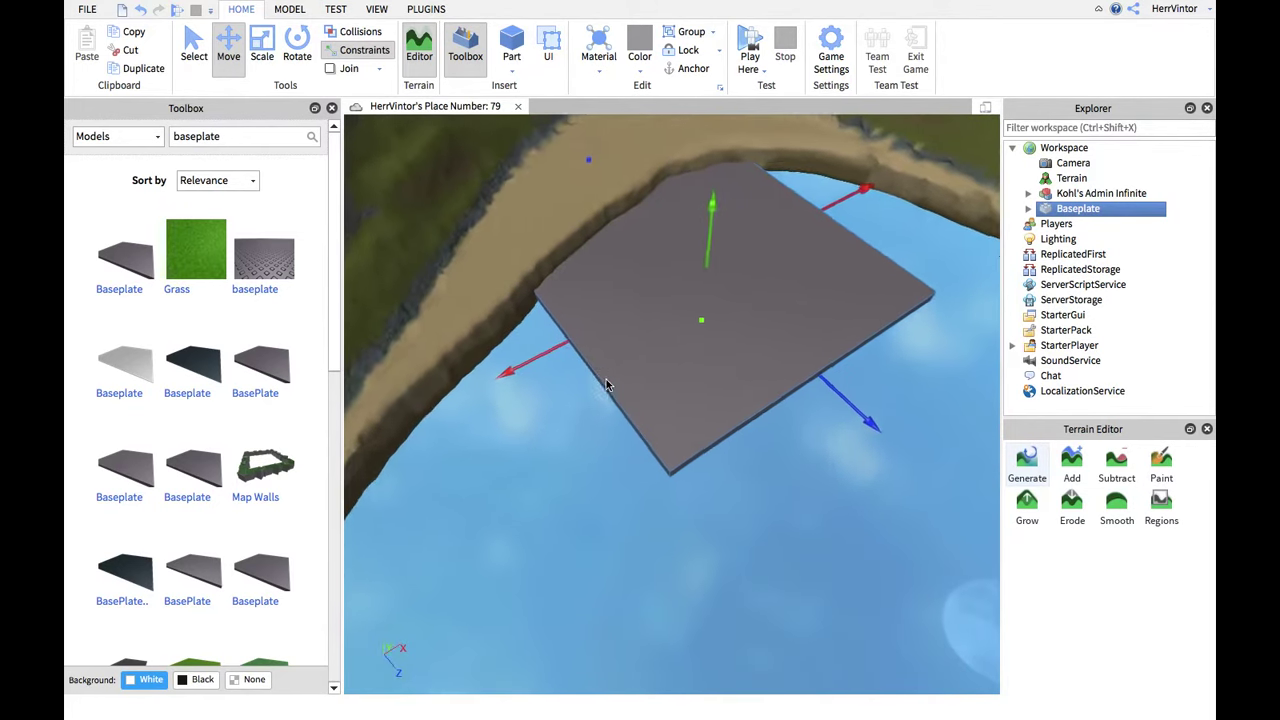
Deselect the baseplate and examine how it meets the beach edge, both close up and from above
right_drag(606, 384, 659, 372)
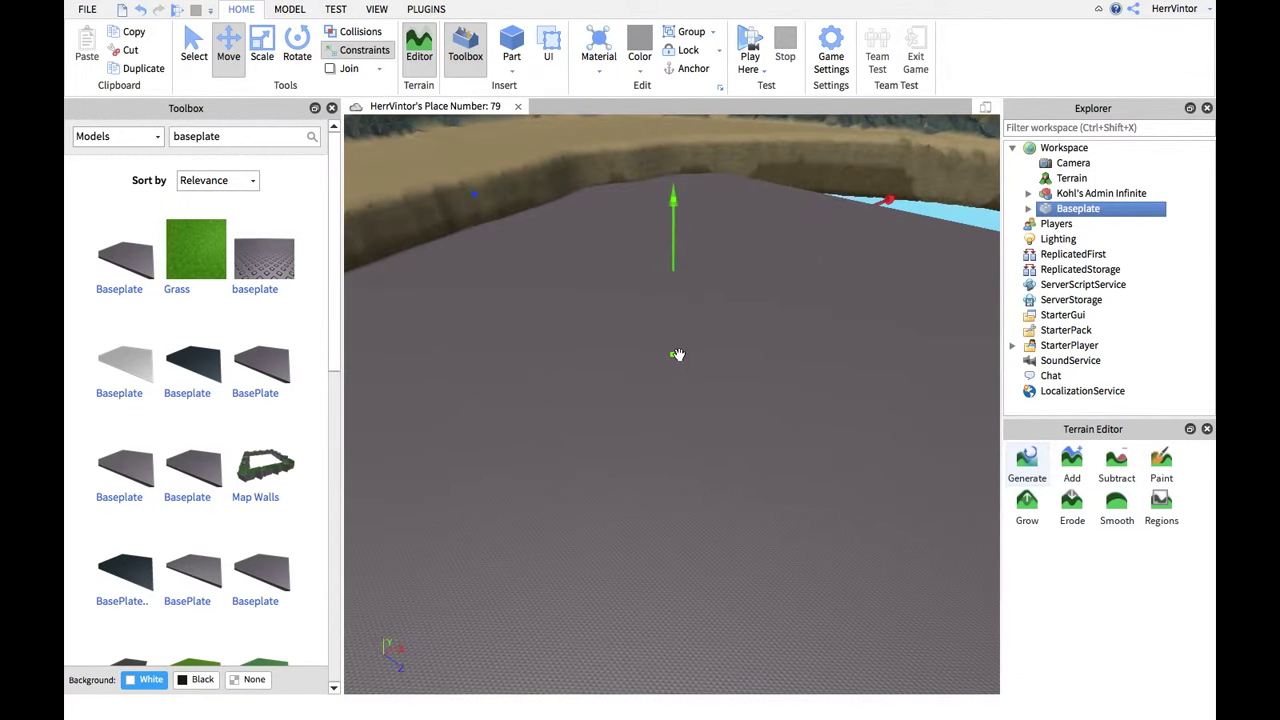
scroll(678, 355, down, 5)
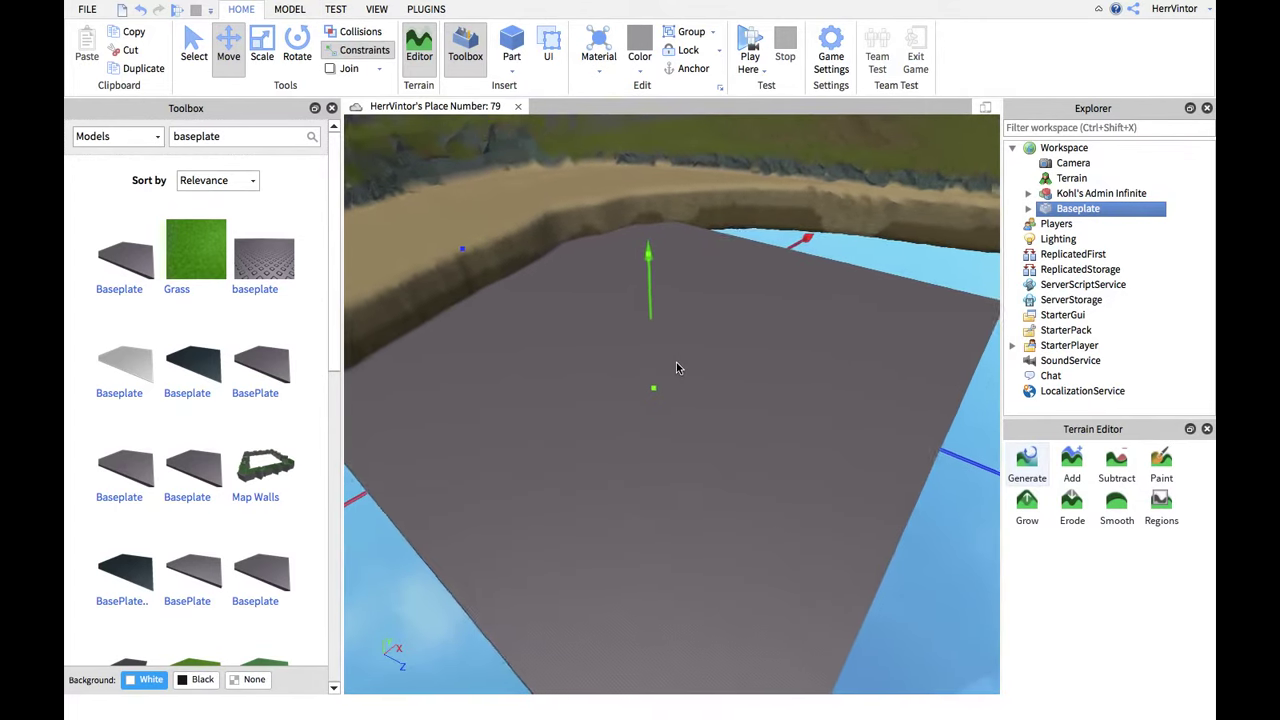
scroll(676, 368, down, 3)
click(908, 279)
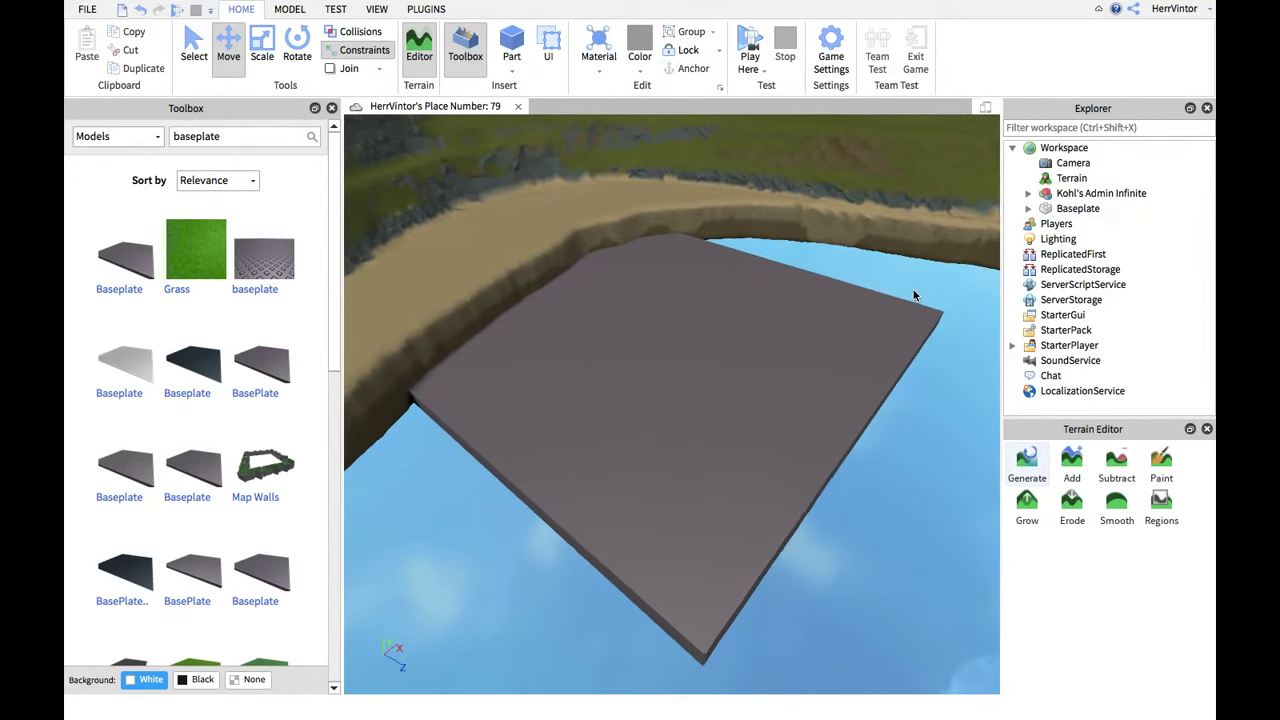
scroll(910, 285, up, 6)
scroll(913, 292, down, 5)
right_drag(913, 292, 769, 349)
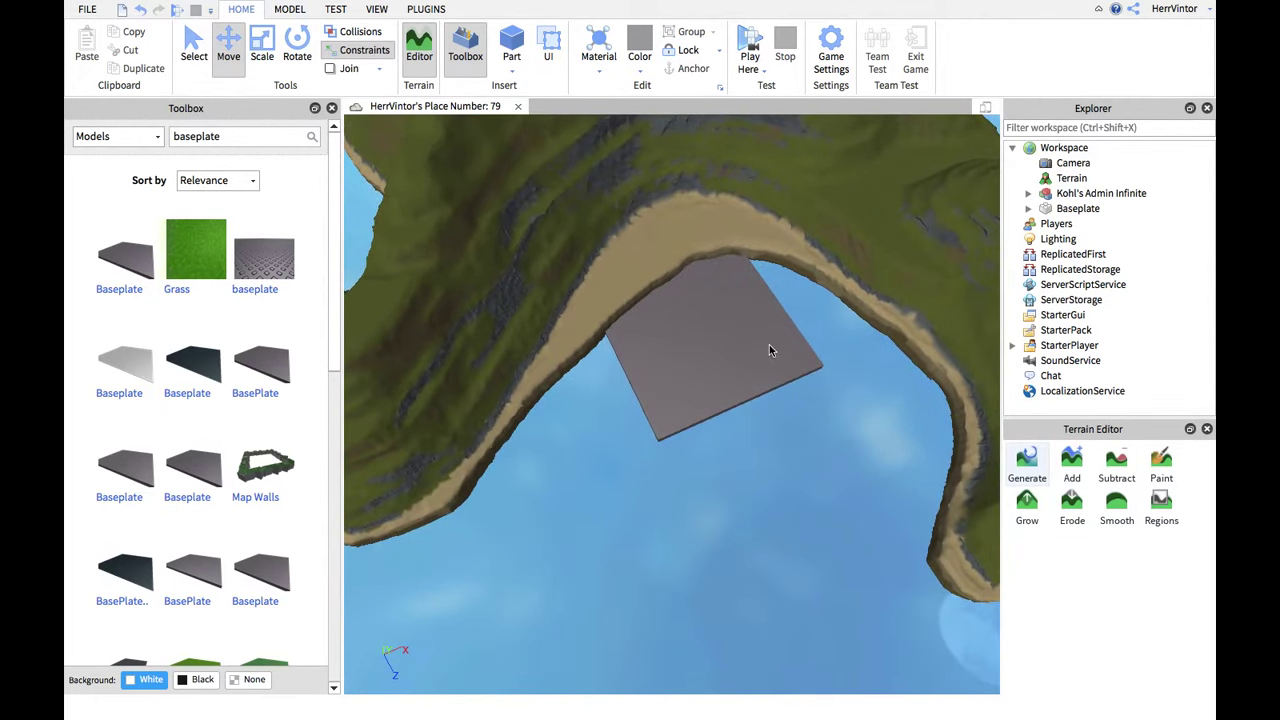
Select the baseplate in the bay and scale it sideways under the nearer arm until it extends past the island's outer shore
click(1085, 210)
scroll(870, 289, down, 2)
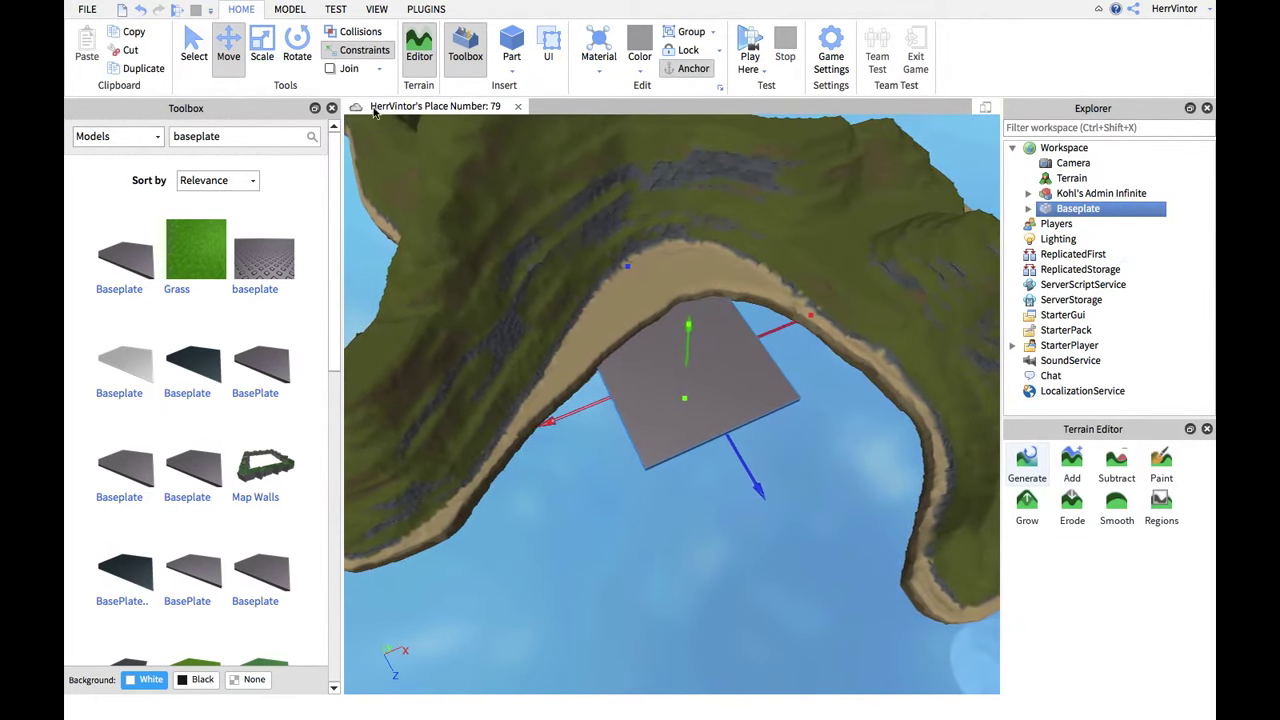
scroll(675, 271, down, 3)
right_drag(675, 271, 675, 271)
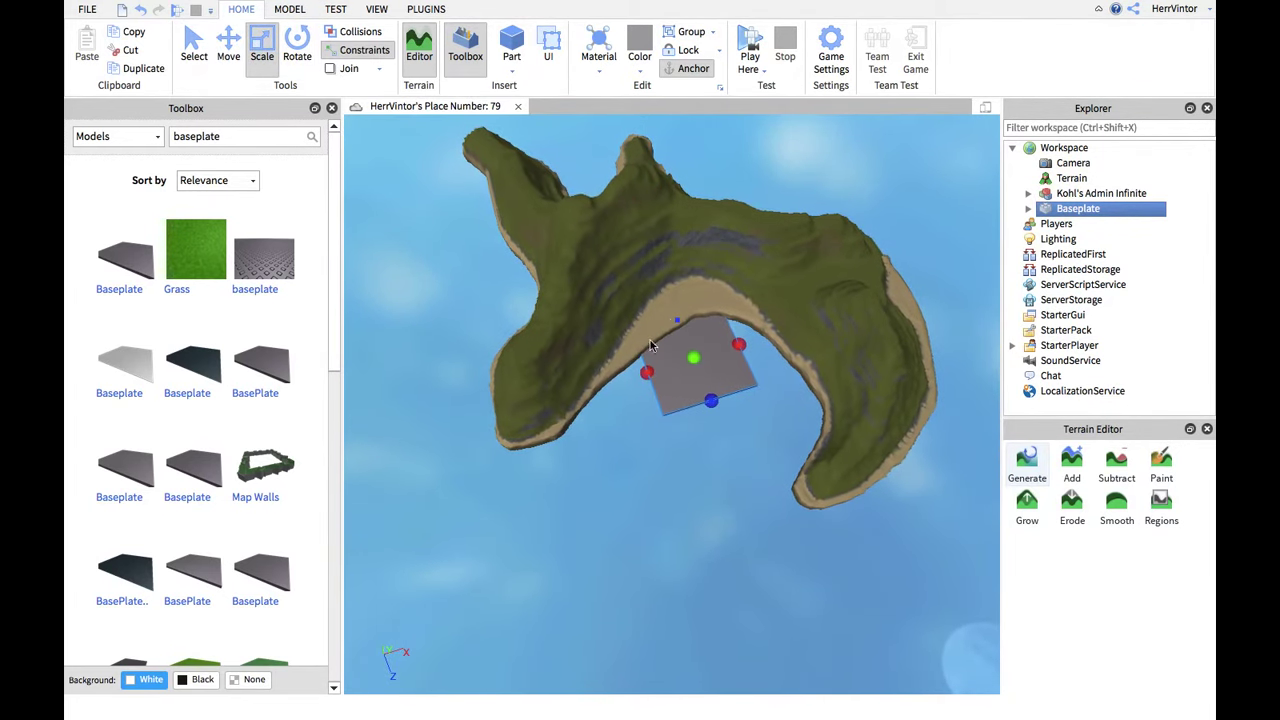
drag(646, 369, 538, 399)
drag(416, 423, 416, 423)
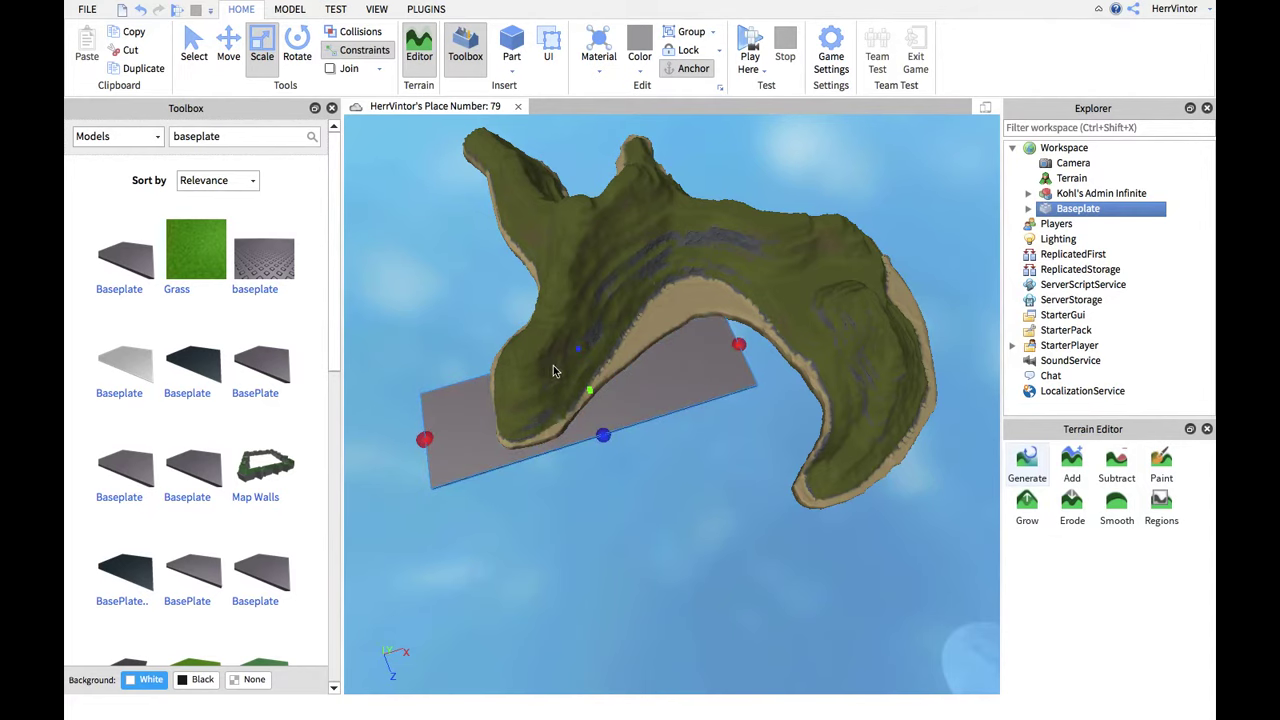
Scale the baseplate back beneath the island past its two rear points and widen it along its sides
drag(576, 350, 578, 240)
middle_drag(578, 240, 600, 266)
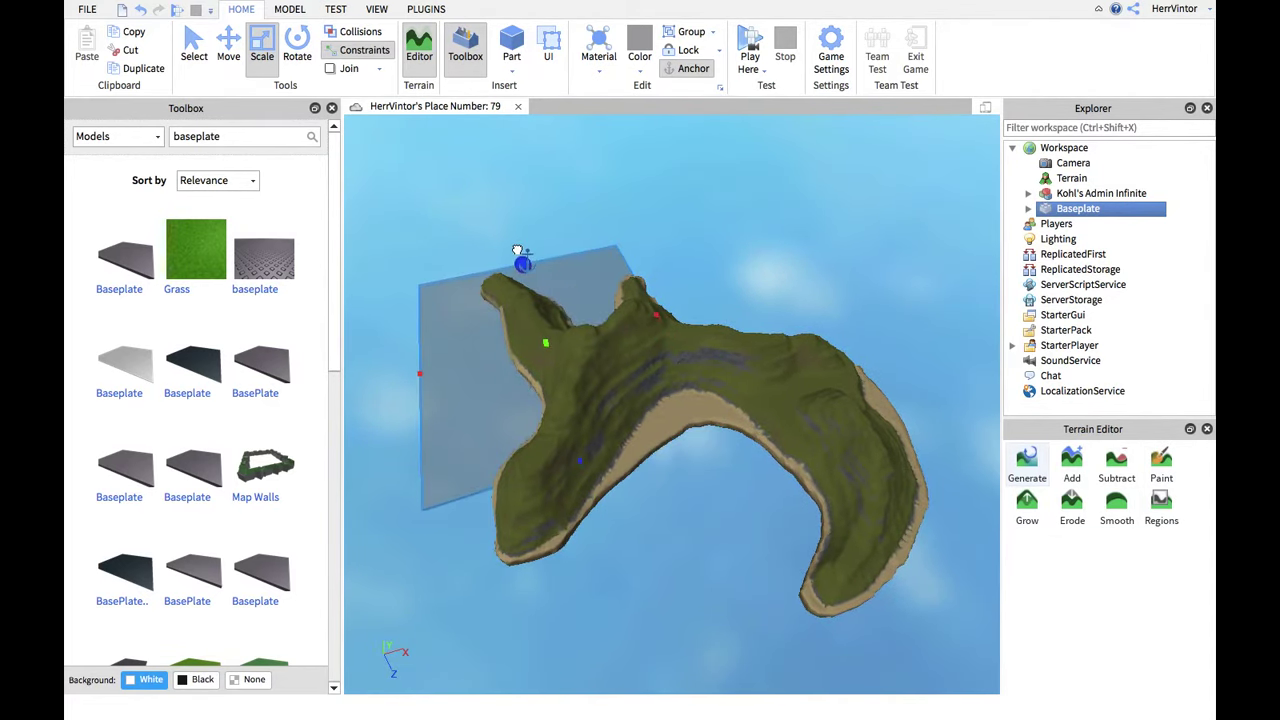
drag(655, 316, 766, 291)
drag(443, 363, 403, 384)
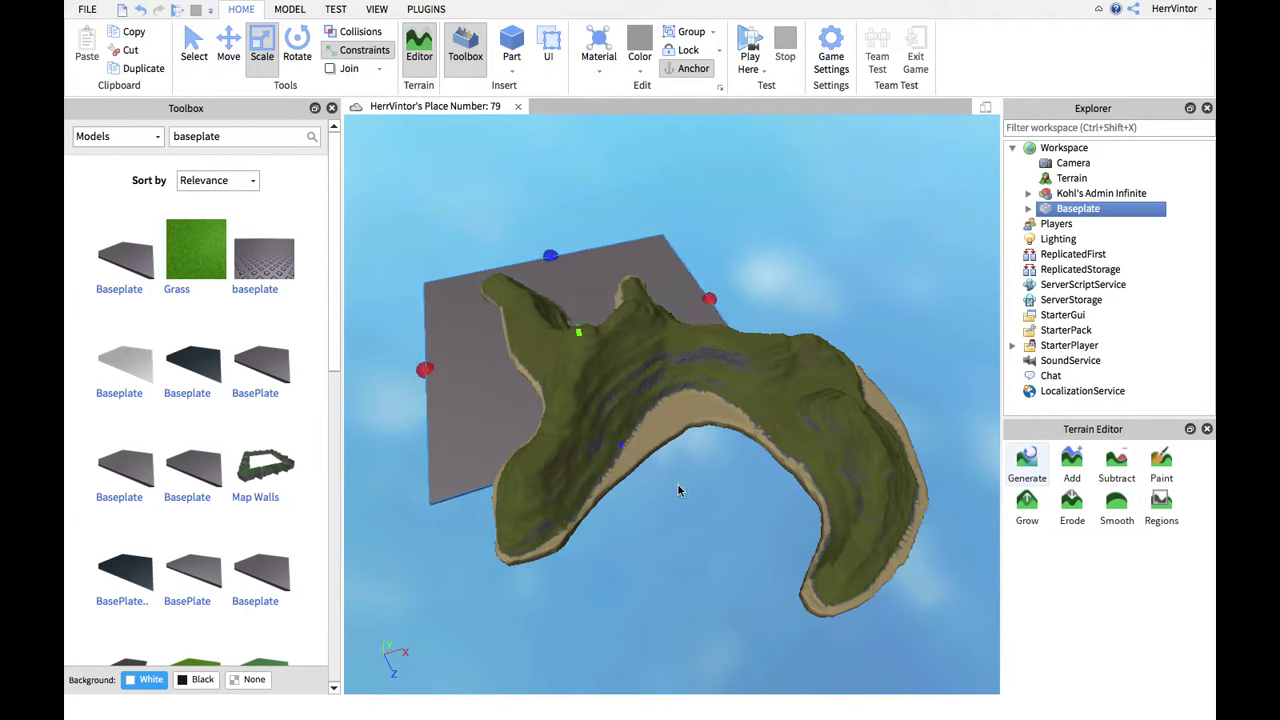
Duplicate the enlarged baseplate and move the copy forward across the bay so the two plates form one continuous floor
key(ctrl+d)
click(229, 58)
right_drag(546, 232, 547, 233)
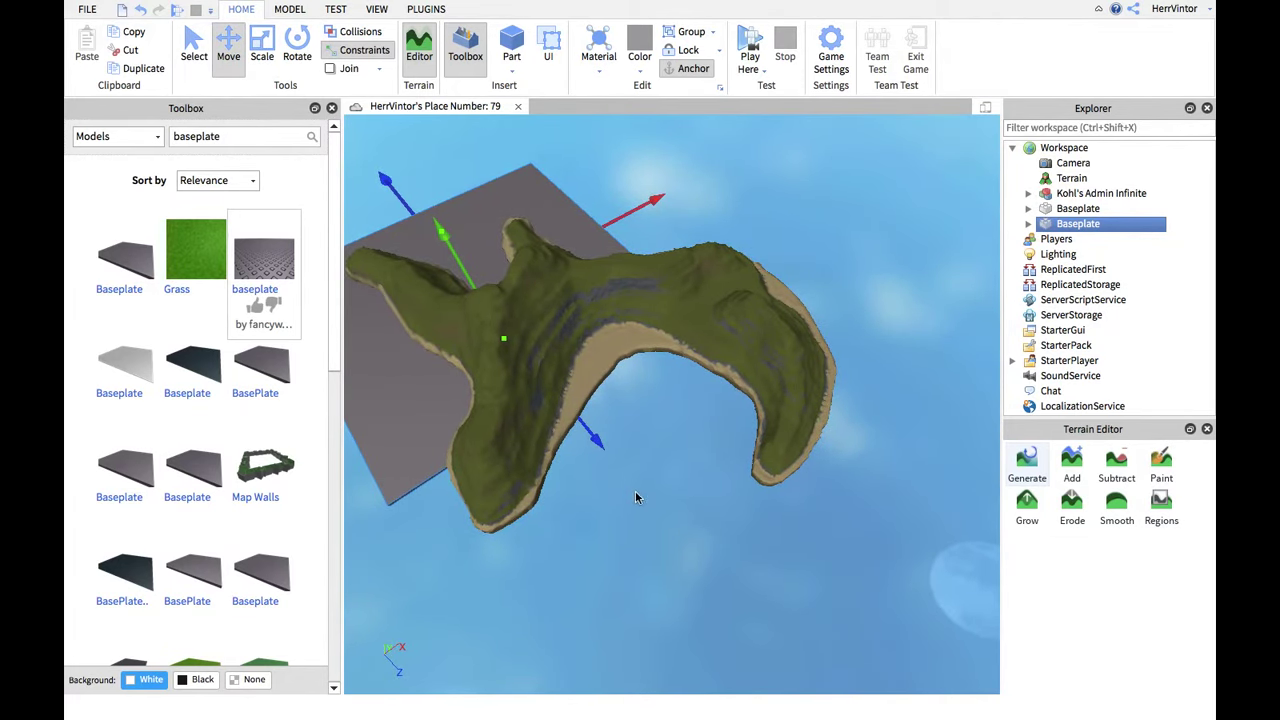
right_drag(700, 125, 666, 443)
drag(718, 550, 745, 597)
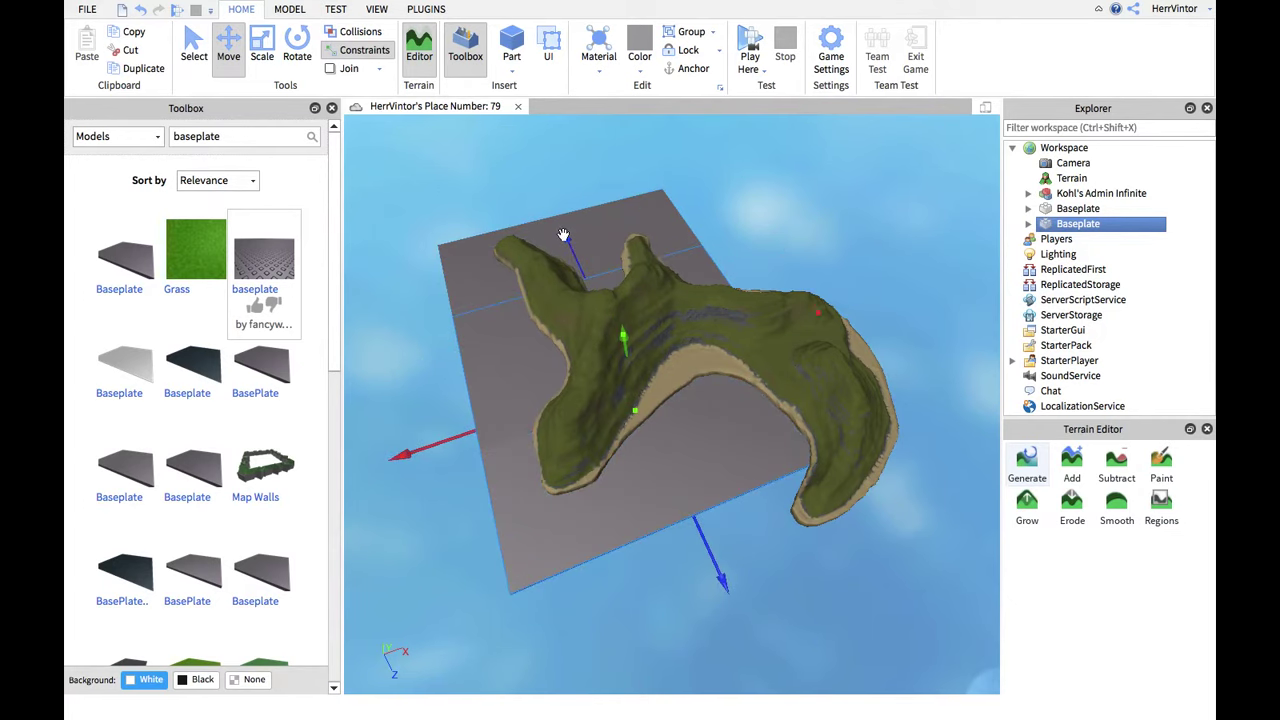
drag(563, 234, 673, 296)
right_drag(673, 296, 813, 267)
click(813, 267)
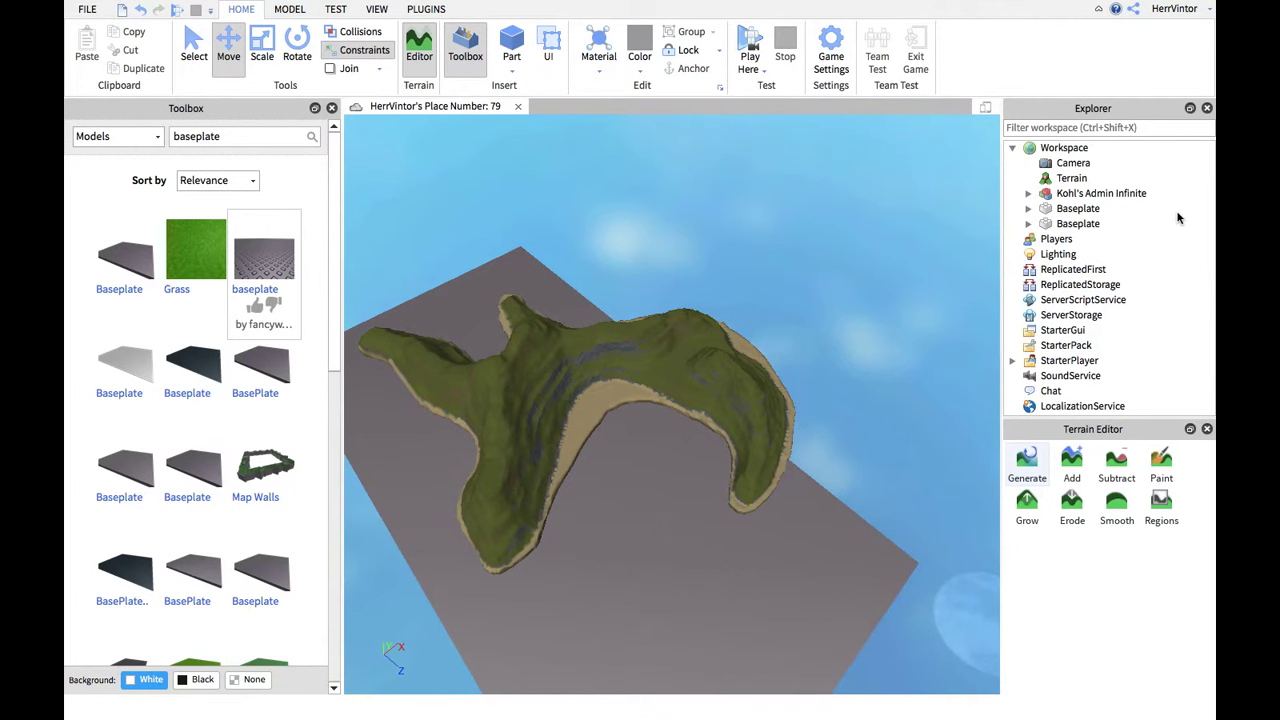
key(ctrl+d)
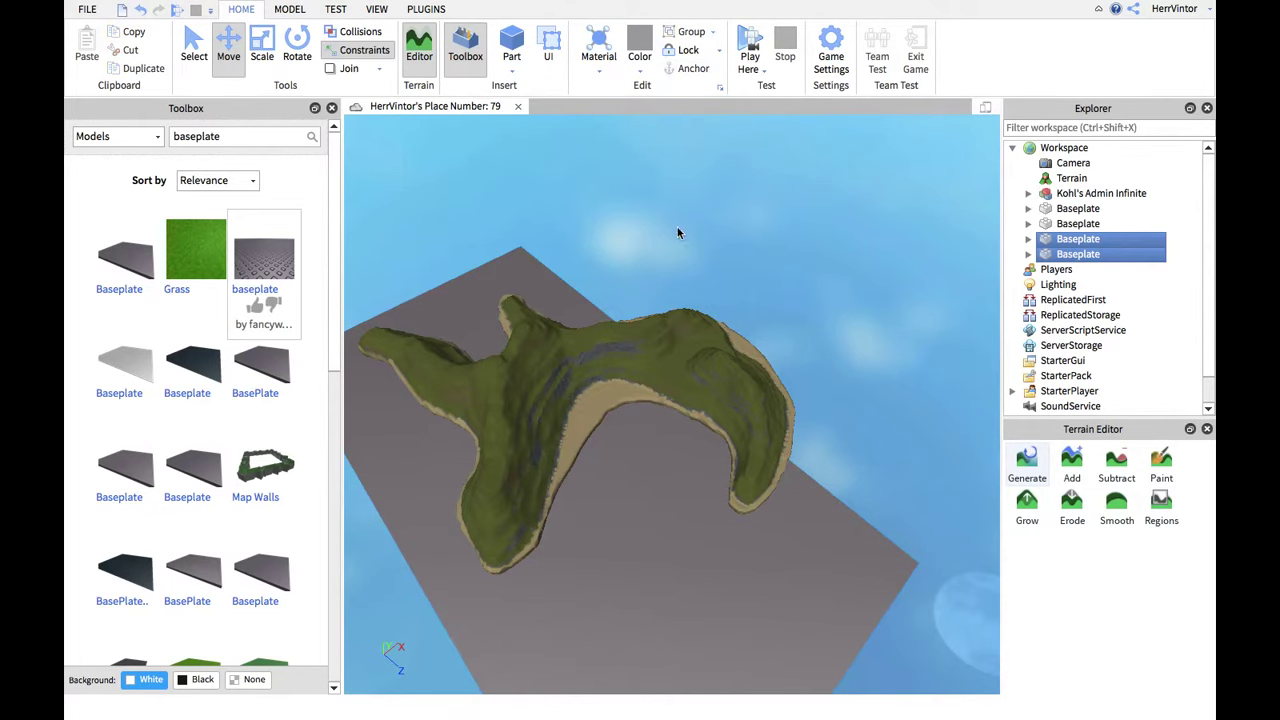
right_drag(482, 312, 781, 287)
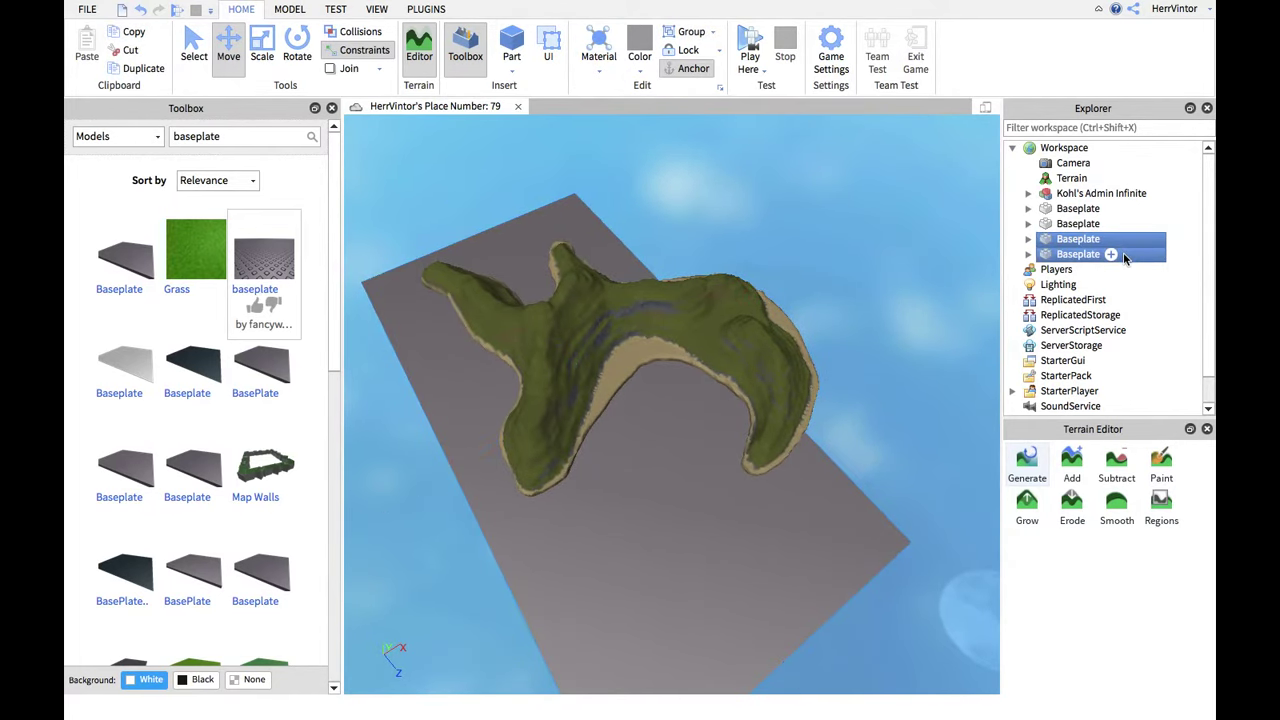
key(Delete)
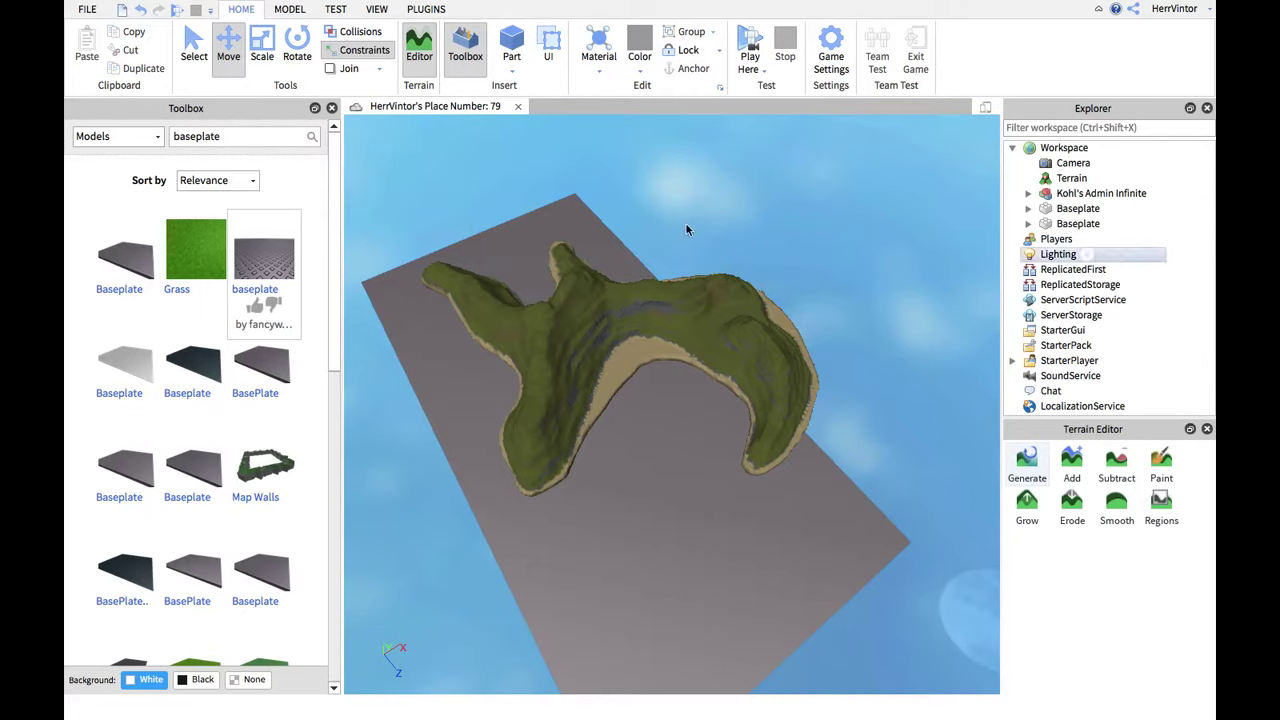
Select the original baseplate beneath the rear of the island
click(1077, 209)
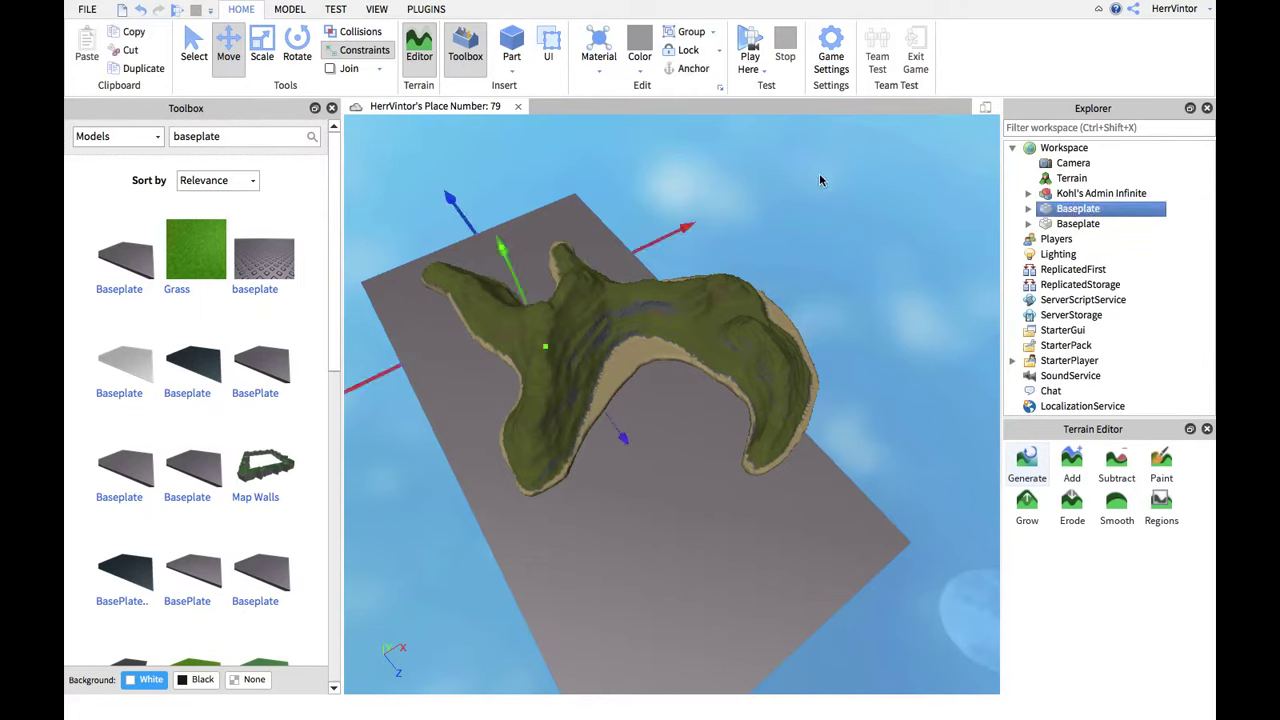